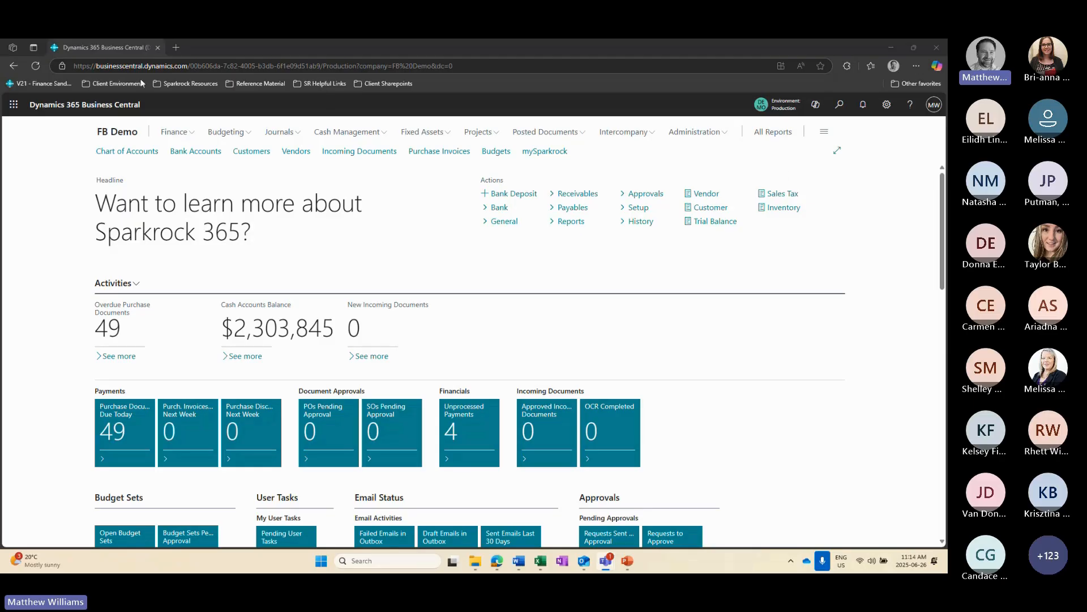
- Open the Bank Accounts list from the home page
{"action": "double_click", "coordinate": [96, 66]}
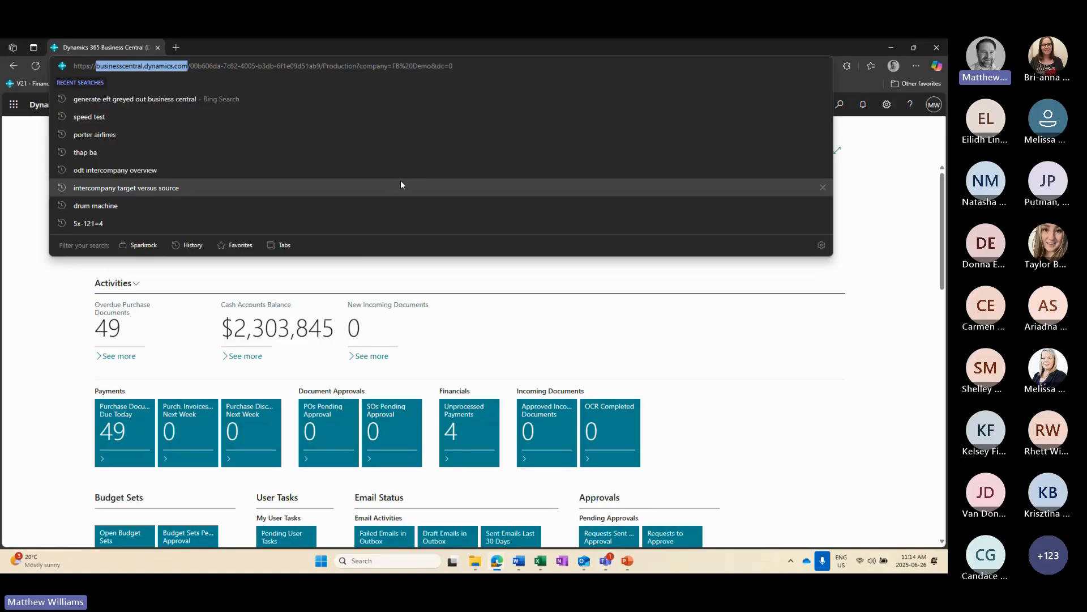
{"action": "left_click", "coordinate": [552, 284]}
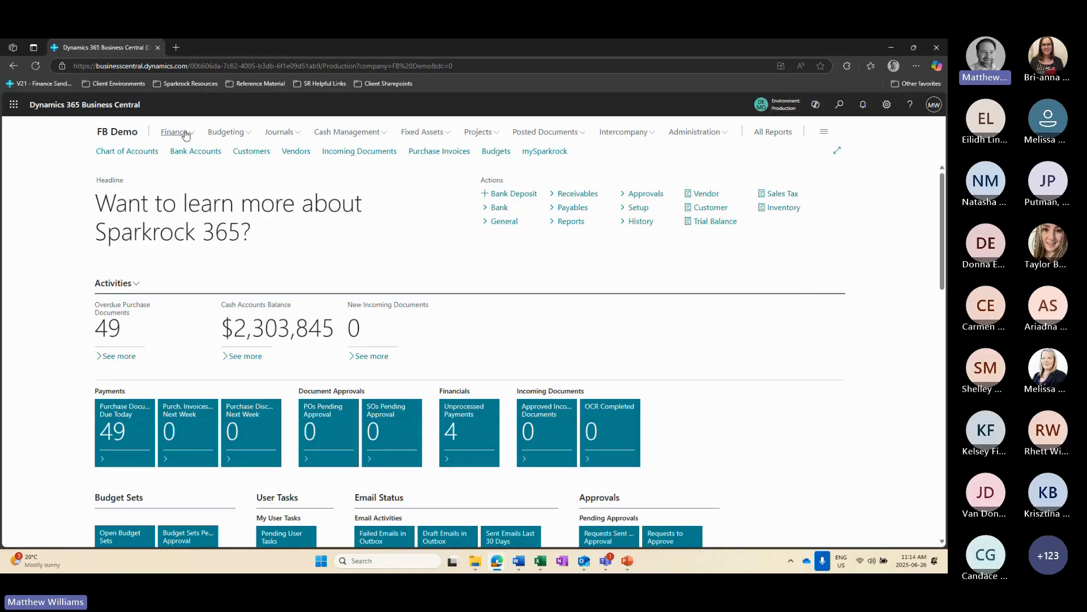
{"action": "left_click", "coordinate": [216, 153]}
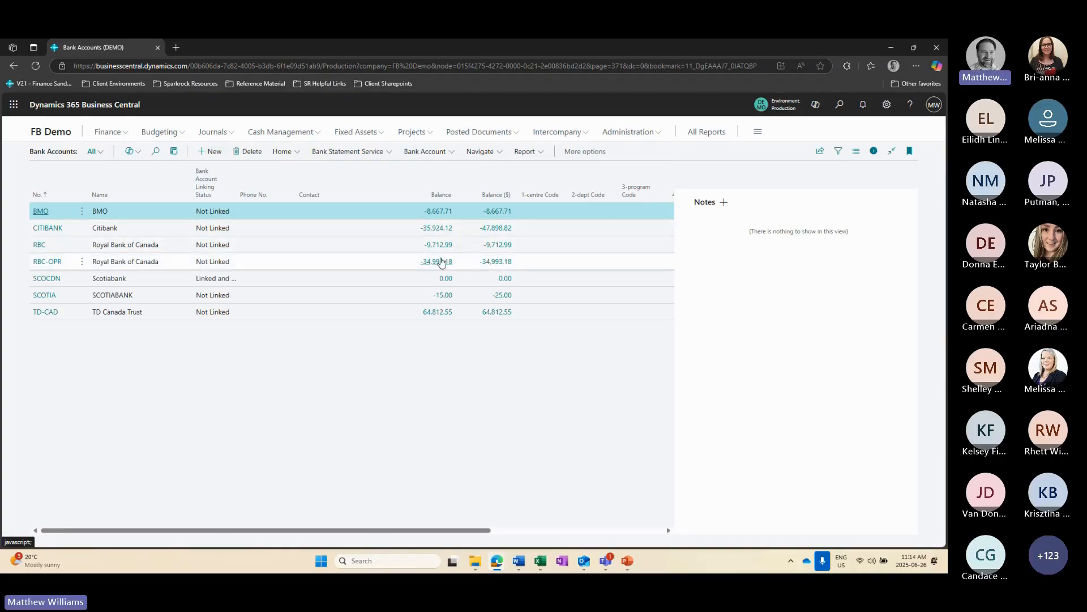
- Search for "assisted setup" and open the Assisted Setup page
{"action": "left_click", "coordinate": [839, 106]}
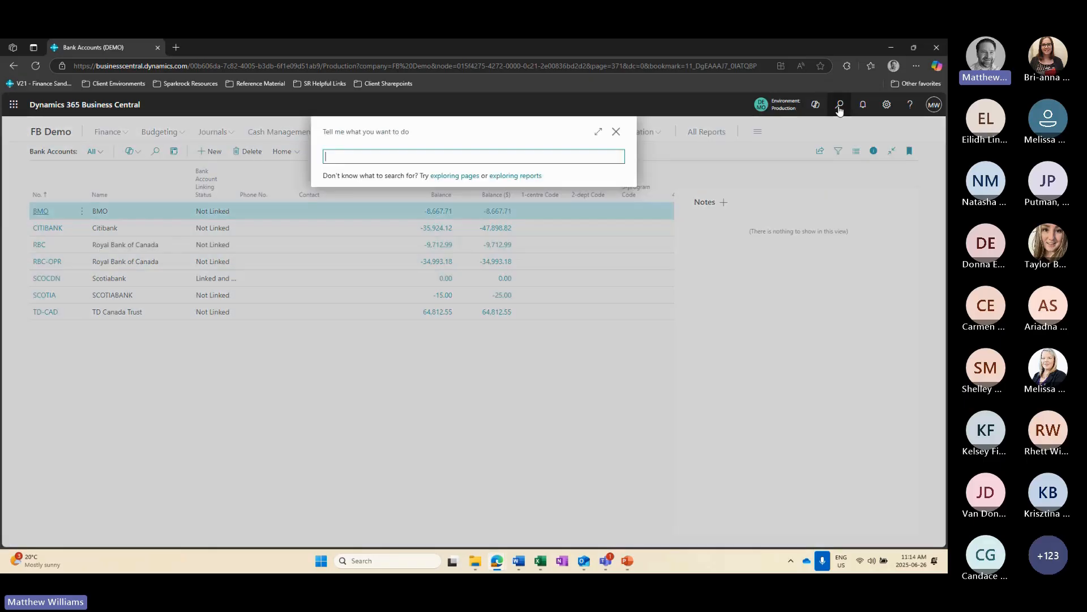
{"action": "type", "text": "assisted "}
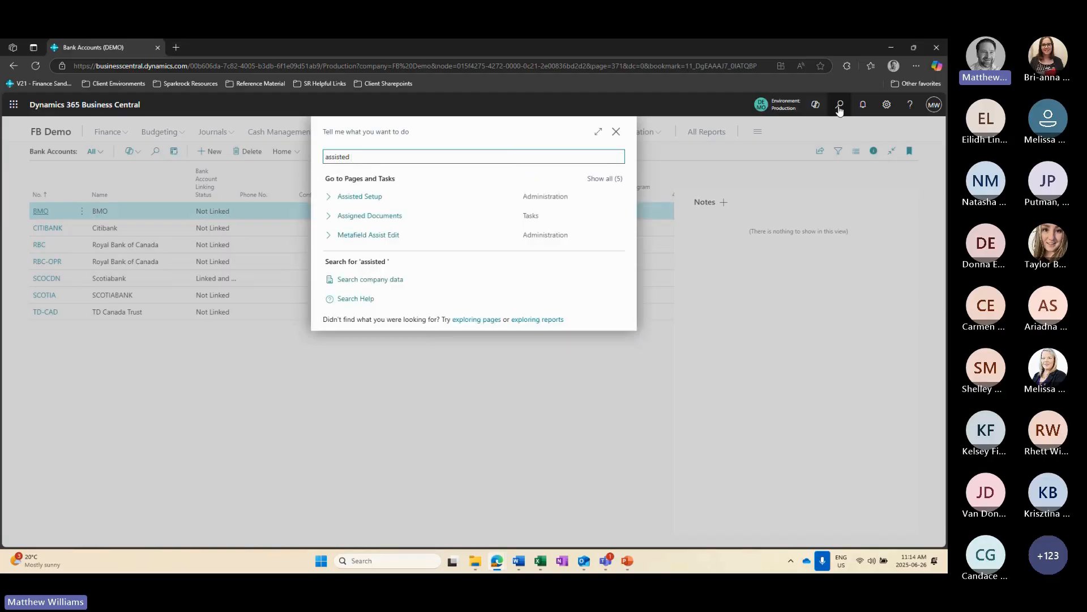
{"action": "type", "text": "setup"}
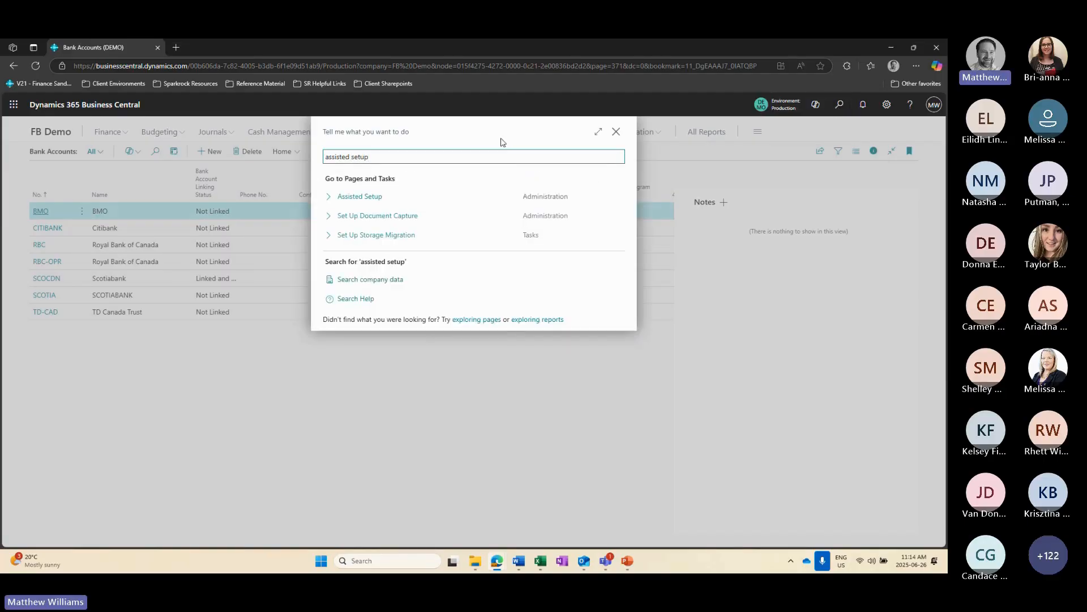
{"action": "left_click", "coordinate": [371, 200]}
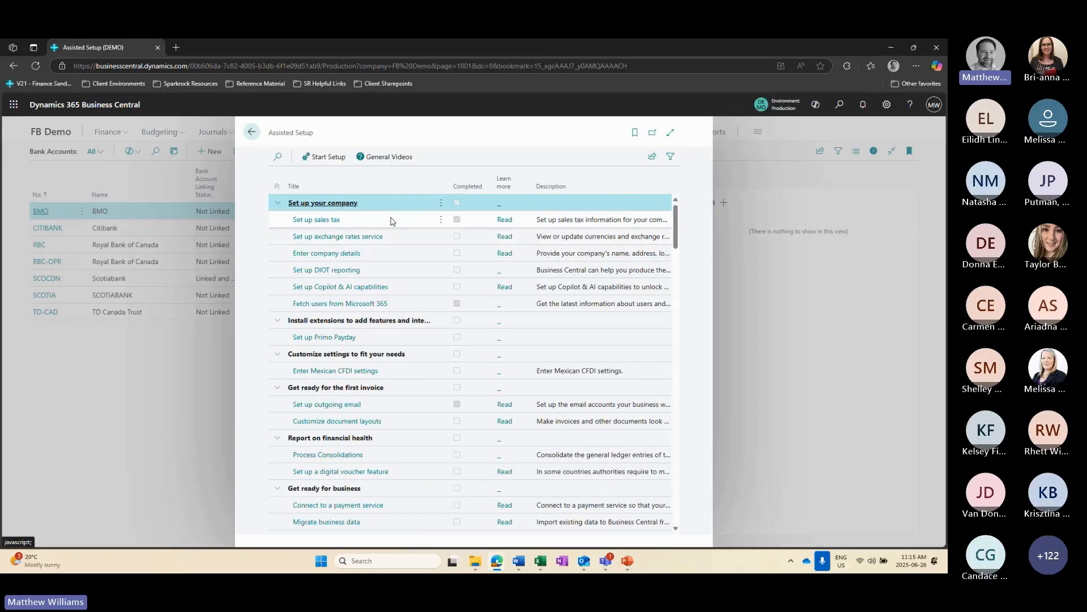
- Start the guide for setting up a bank statement file import format and advance to its file upload page
{"action": "scroll", "coordinate": [392, 226], "scroll_direction": "down", "scroll_amount": 5}
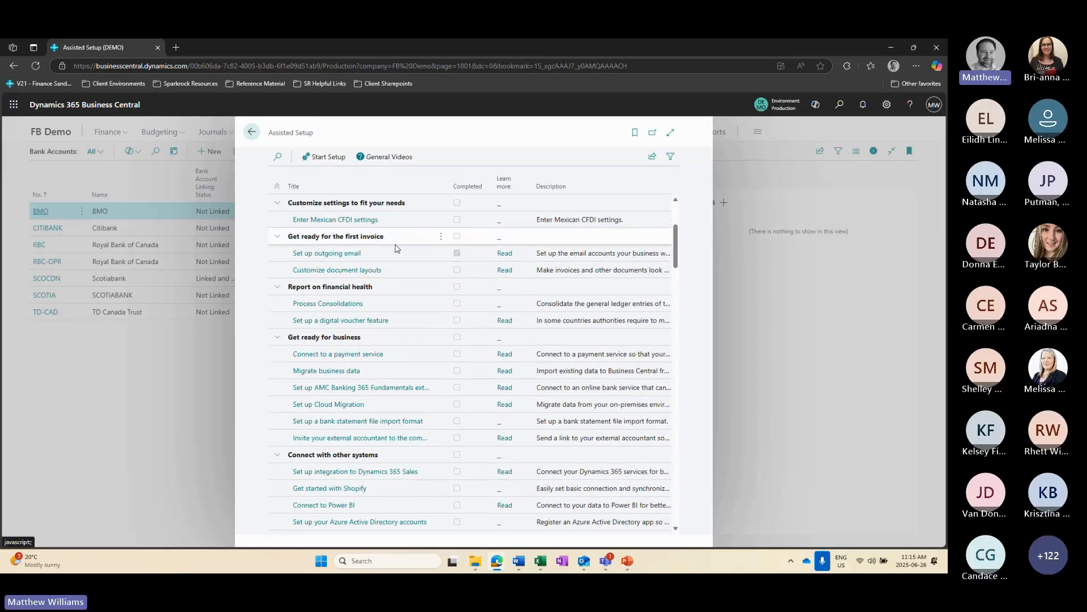
{"action": "scroll", "coordinate": [395, 247], "scroll_direction": "down", "scroll_amount": 3}
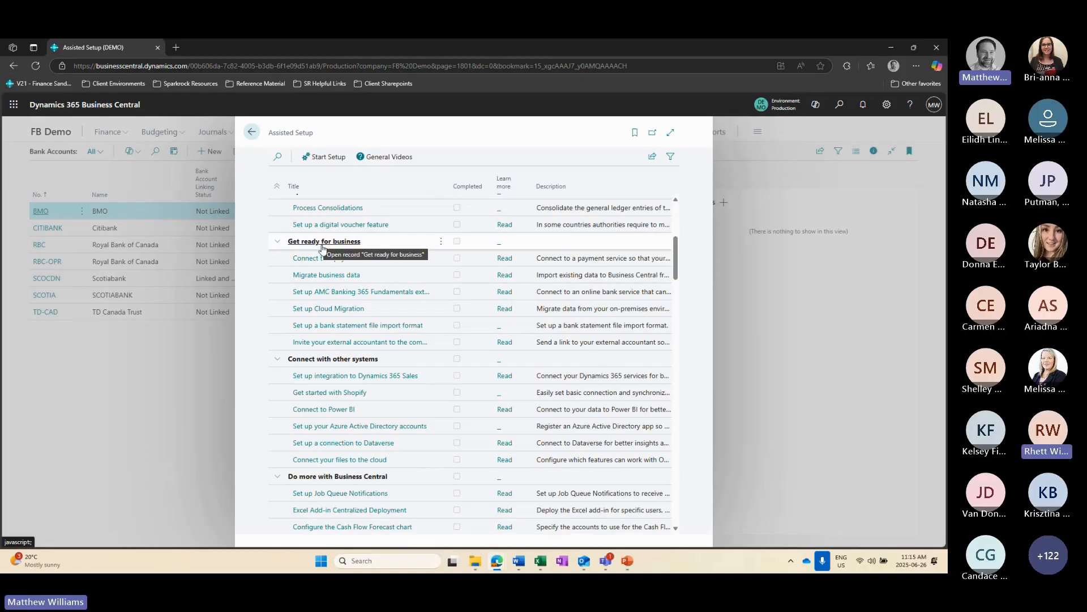
{"action": "left_click", "coordinate": [332, 328]}
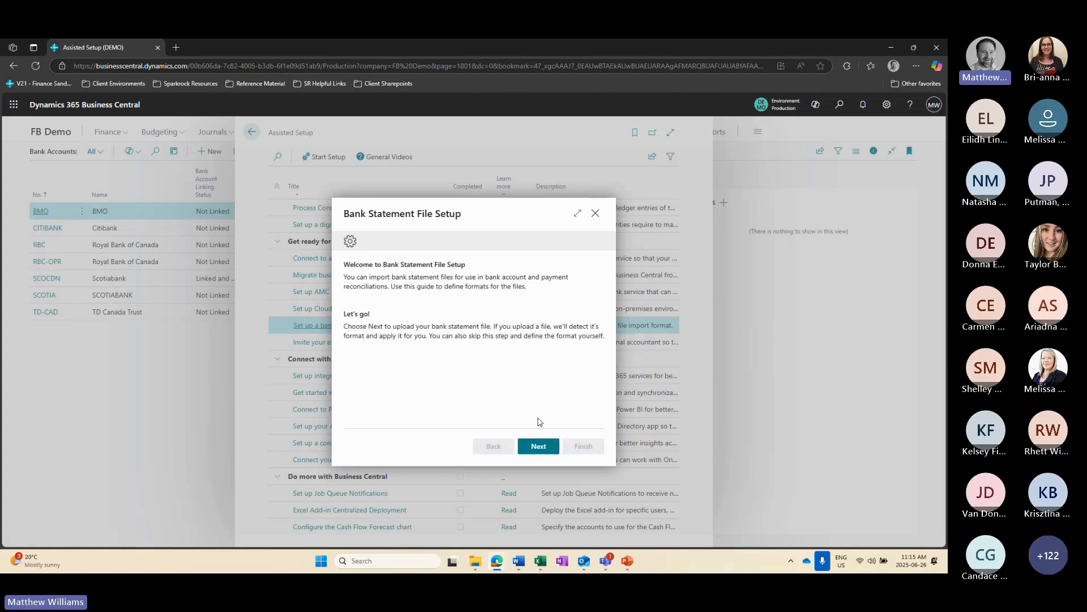
{"action": "left_click", "coordinate": [548, 451]}
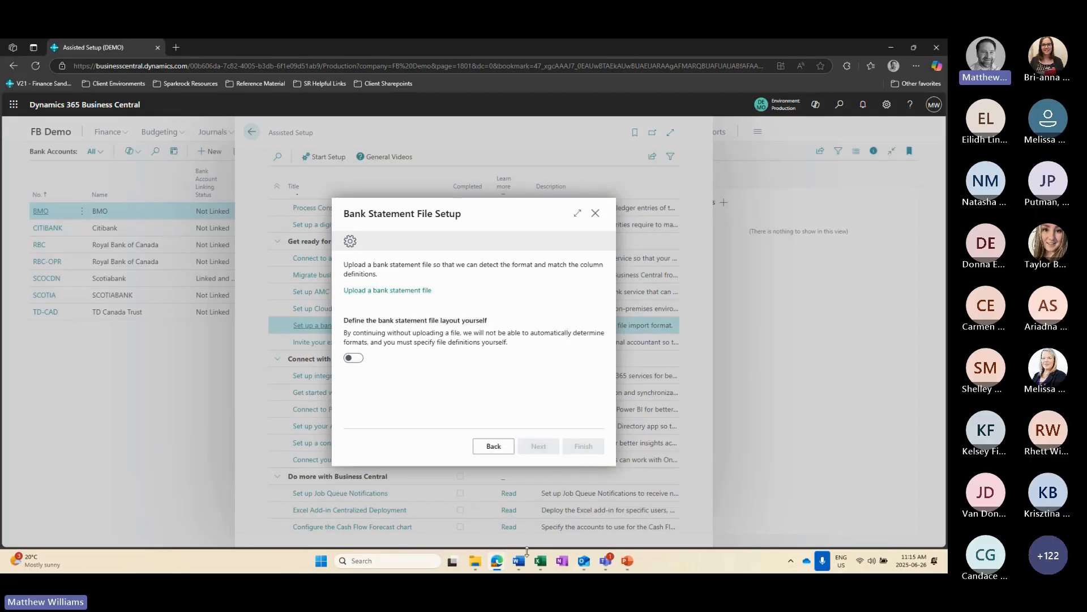
- Open Preferred_Package_9528_061125.csv from the Downloads folder in Notepad++, examine its column headings and transaction lines, and close it
{"action": "left_click", "coordinate": [475, 561]}
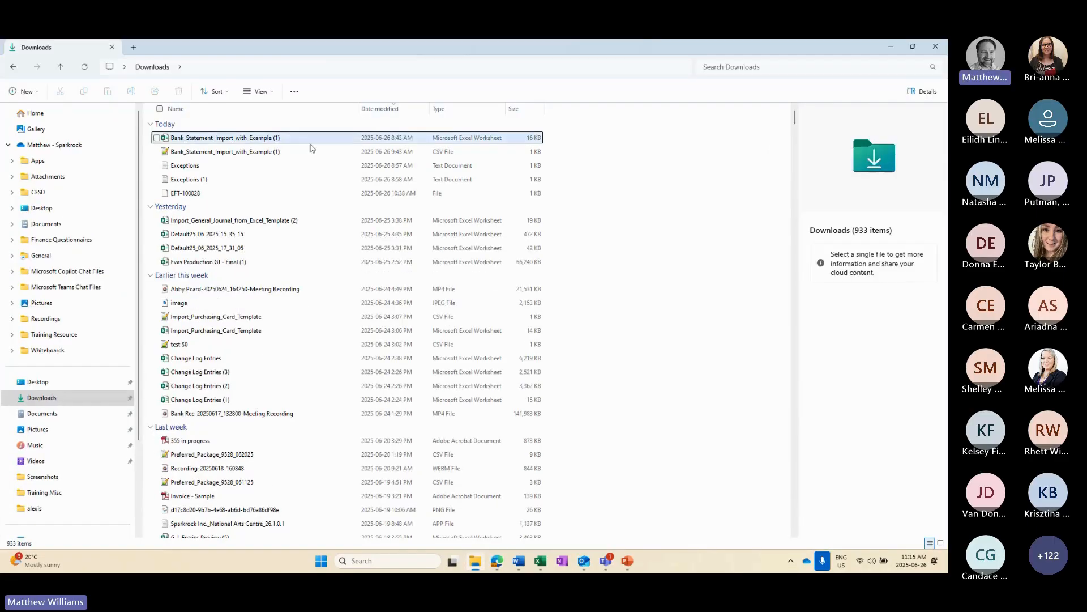
{"action": "left_click_drag", "start_coordinate": [570, 46], "coordinate": [570, 39]}
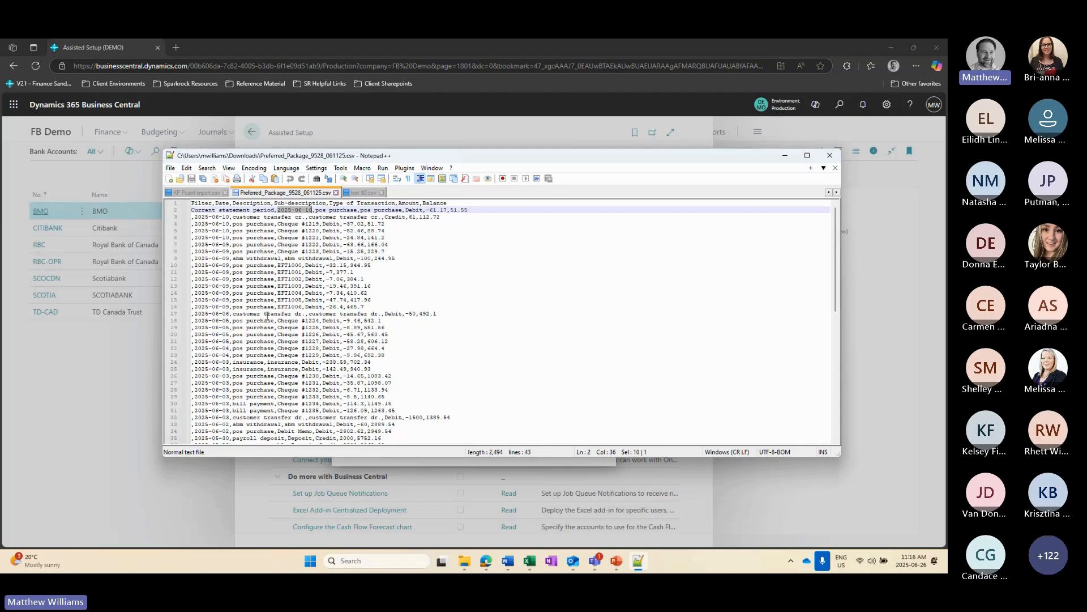
{"action": "scroll", "coordinate": [269, 315], "scroll_direction": "down", "scroll_amount": 4}
{"action": "scroll", "coordinate": [283, 296], "scroll_direction": "up", "scroll_amount": 4}
{"action": "left_click", "coordinate": [831, 156]}
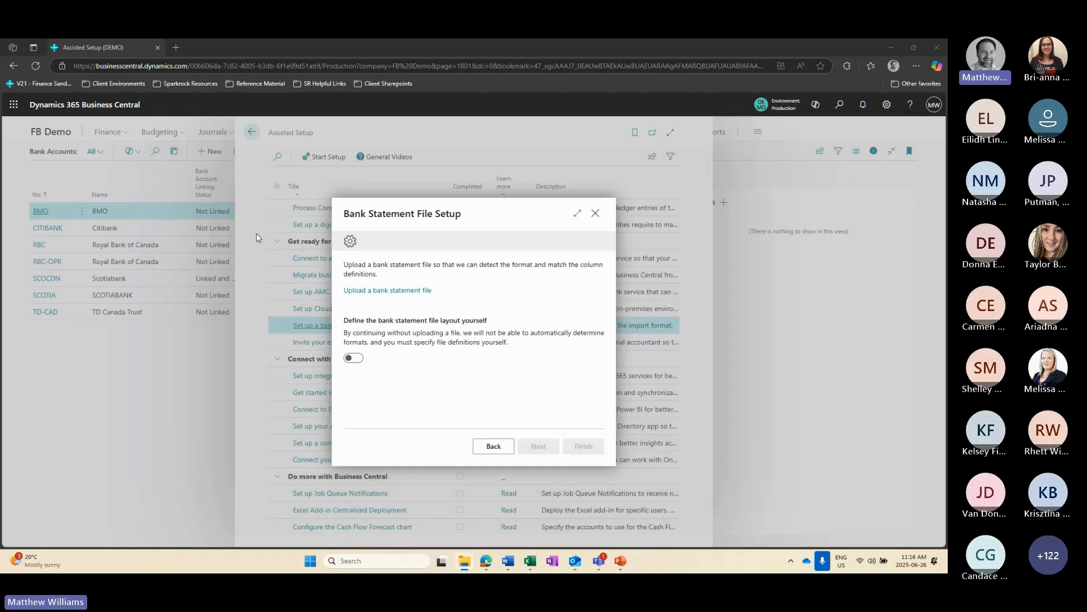
- Try to have the format detected from the uploaded bank statement CSV with one header line skipped, and return to the upload page
{"action": "left_click", "coordinate": [425, 290]}
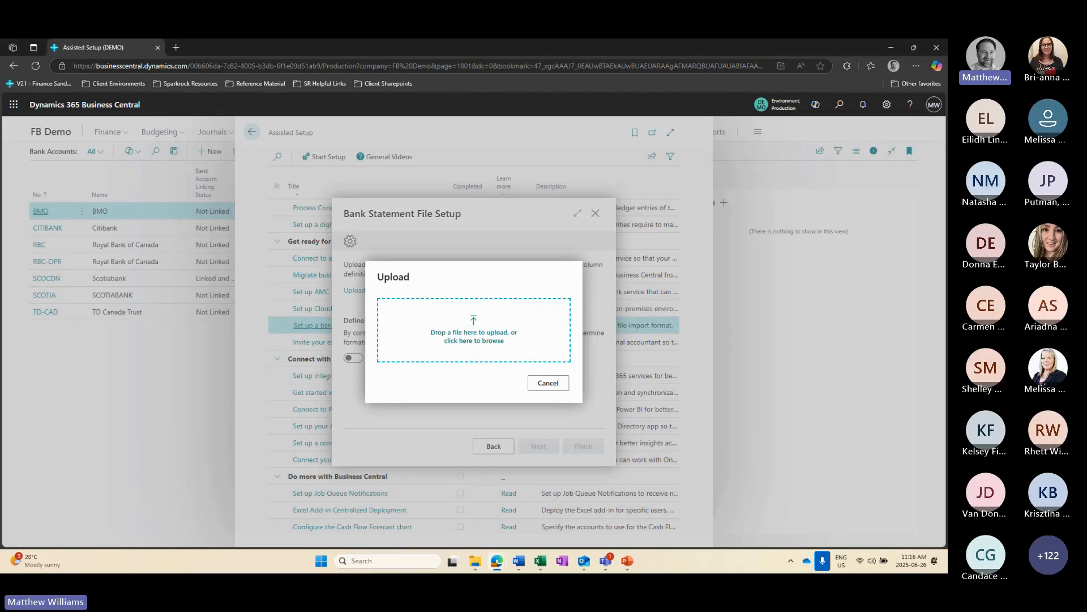
{"action": "left_click_drag", "start_coordinate": [945, 313], "coordinate": [529, 307]}
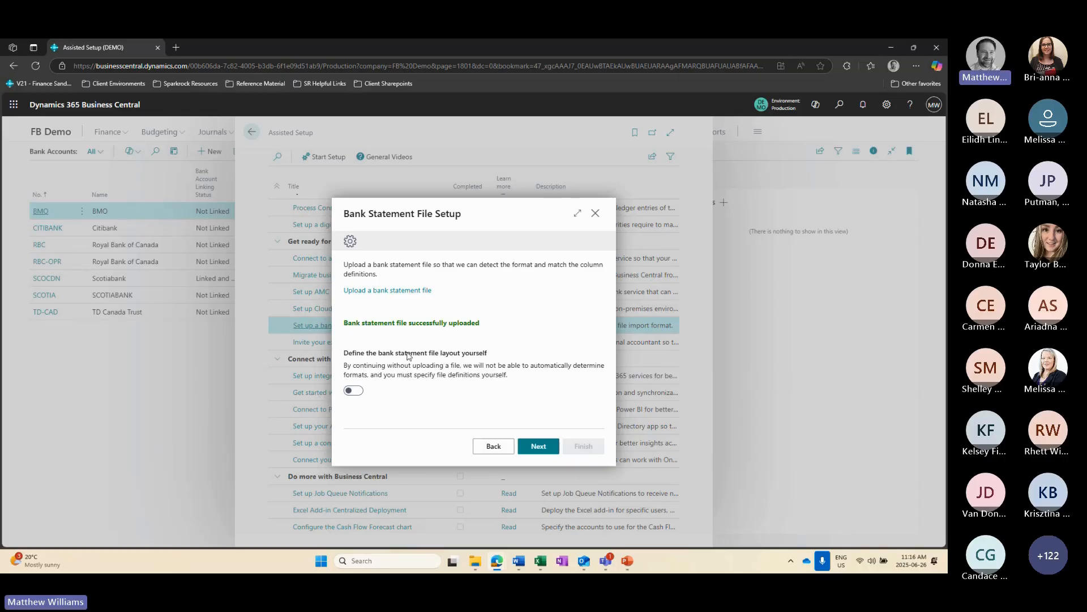
{"action": "left_click", "coordinate": [539, 447]}
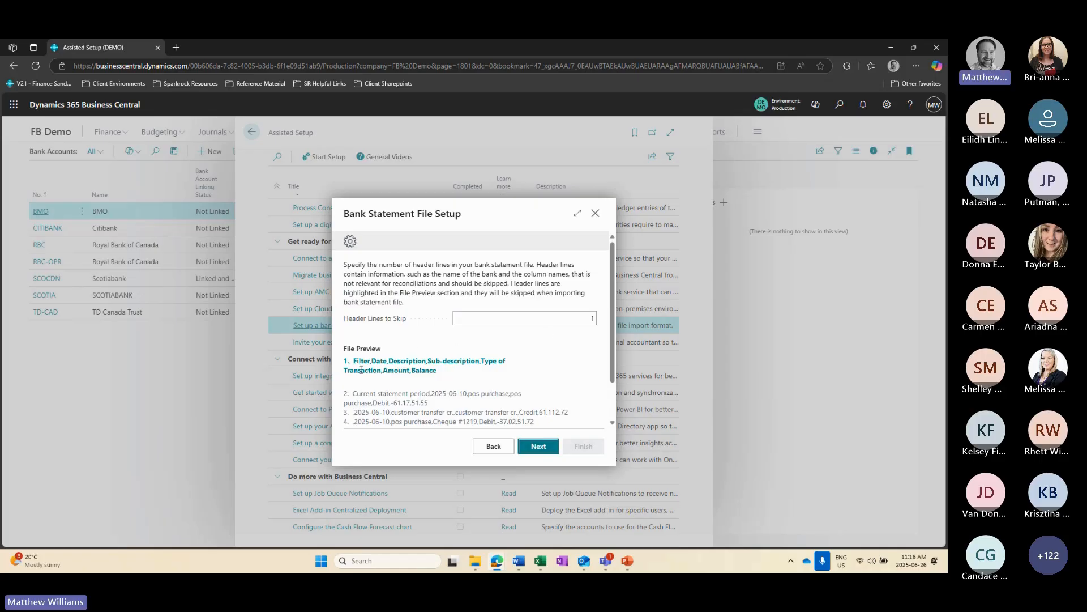
{"action": "scroll", "coordinate": [447, 376], "scroll_direction": "down", "scroll_amount": 1}
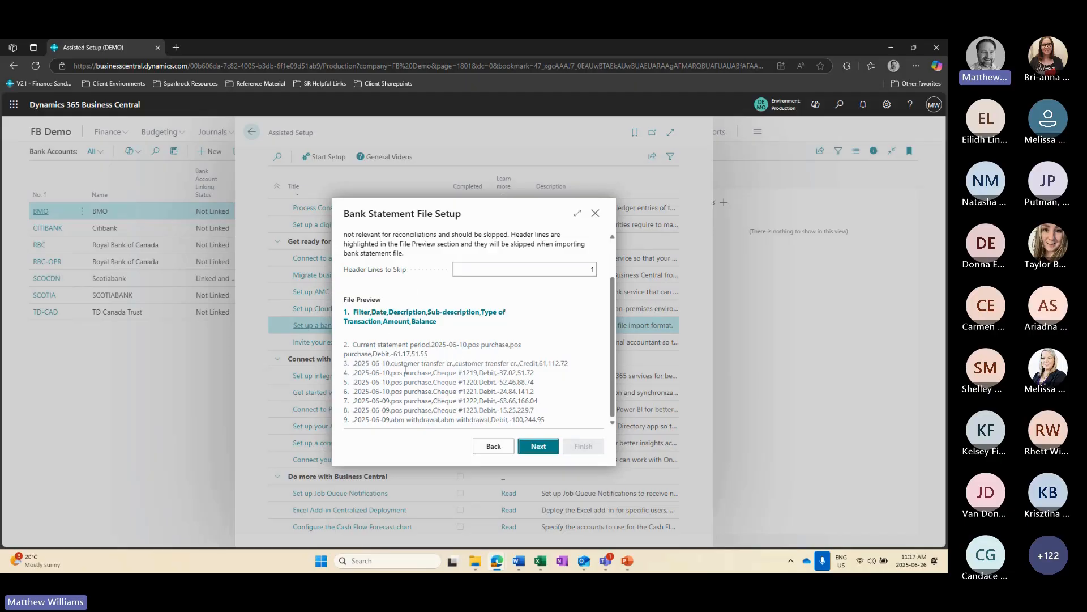
{"action": "scroll", "coordinate": [543, 334], "scroll_direction": "up", "scroll_amount": 2}
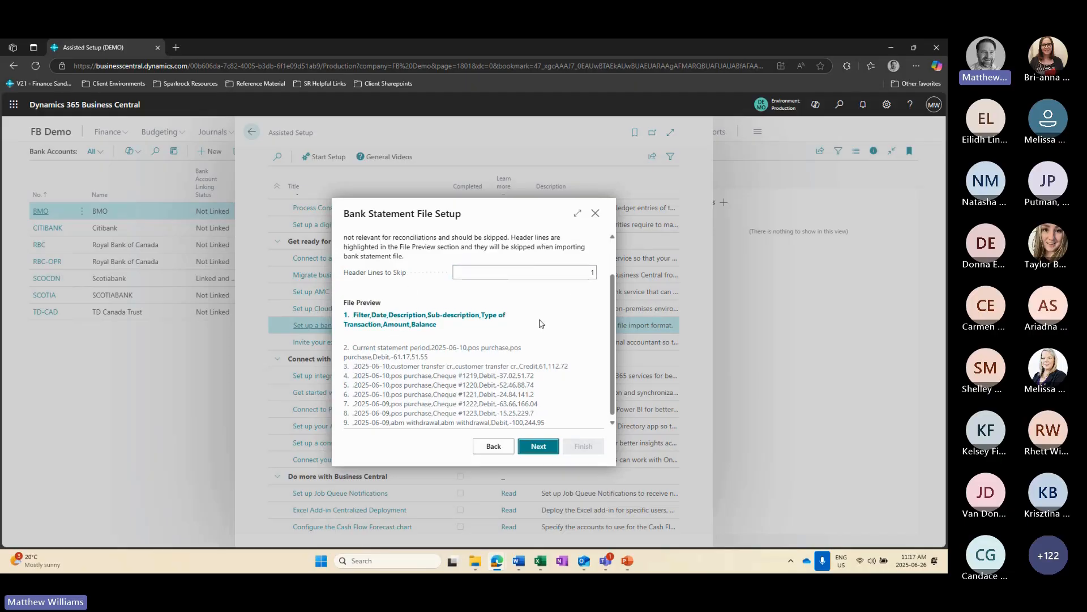
{"action": "left_click", "coordinate": [540, 446]}
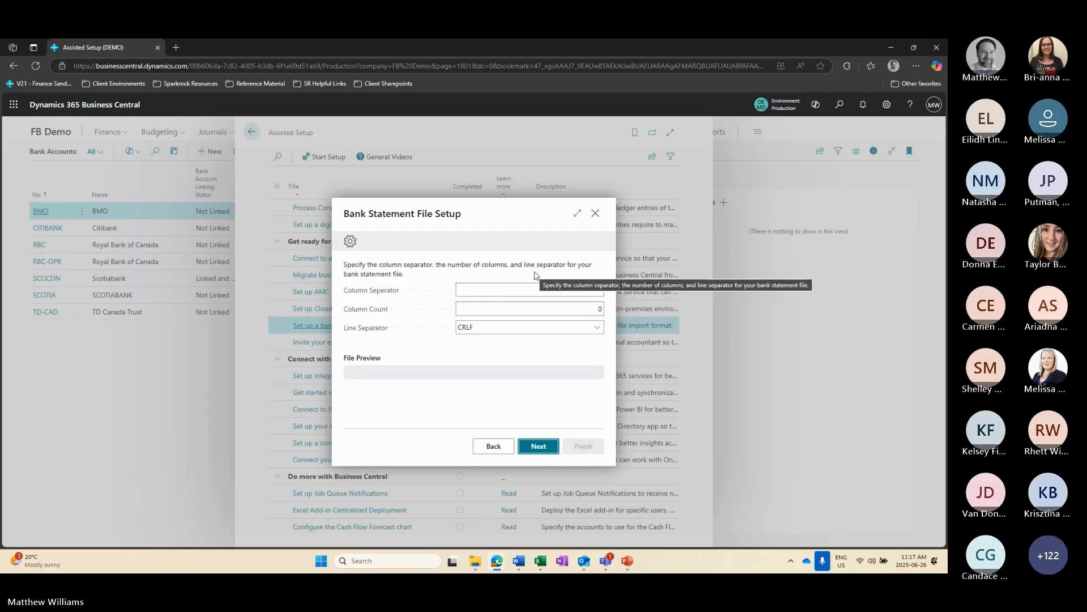
{"action": "left_click", "coordinate": [499, 448]}
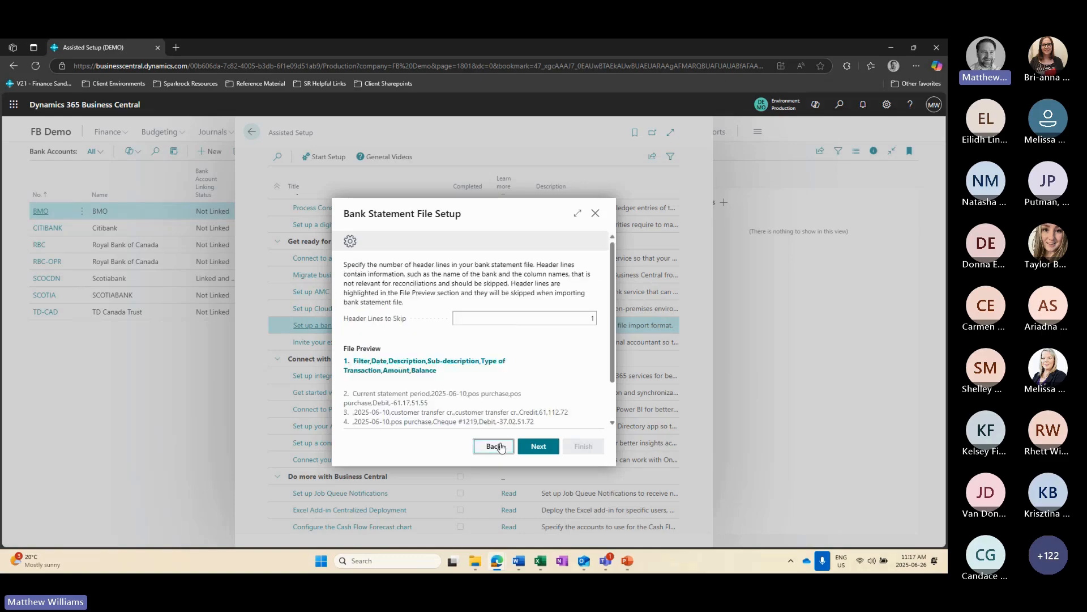
{"action": "left_click", "coordinate": [500, 447]}
- Upload a different bank statement file from the Downloads folder and accept 1 header line to skip
{"action": "left_click", "coordinate": [396, 289]}
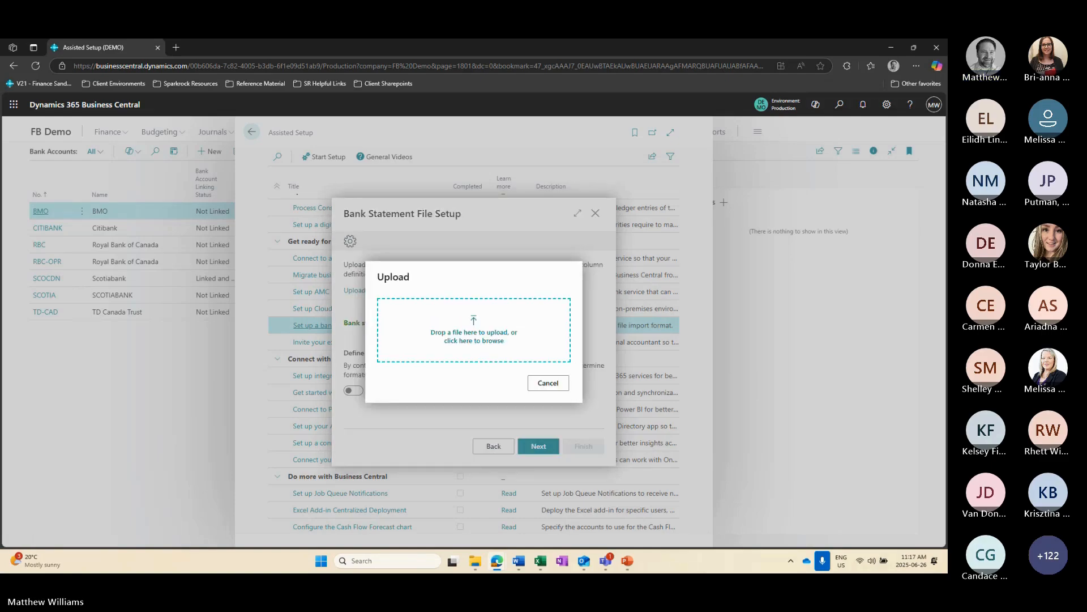
{"action": "key", "text": "alt+Tab"}
{"action": "left_click_drag", "start_coordinate": [945, 340], "coordinate": [492, 364]}
{"action": "left_click", "coordinate": [547, 446]}
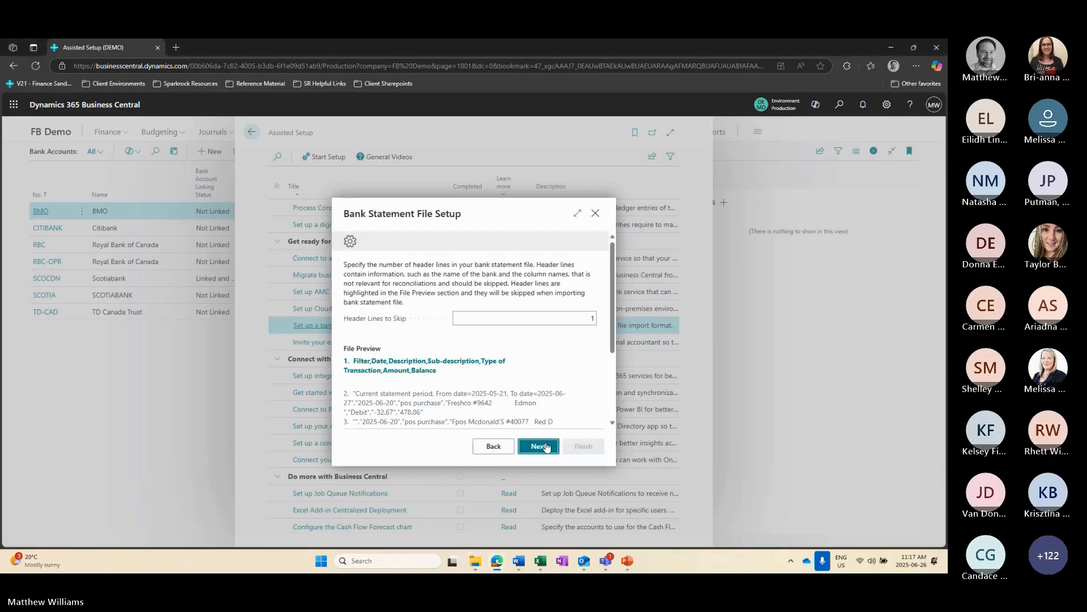
{"action": "left_click", "coordinate": [538, 446]}
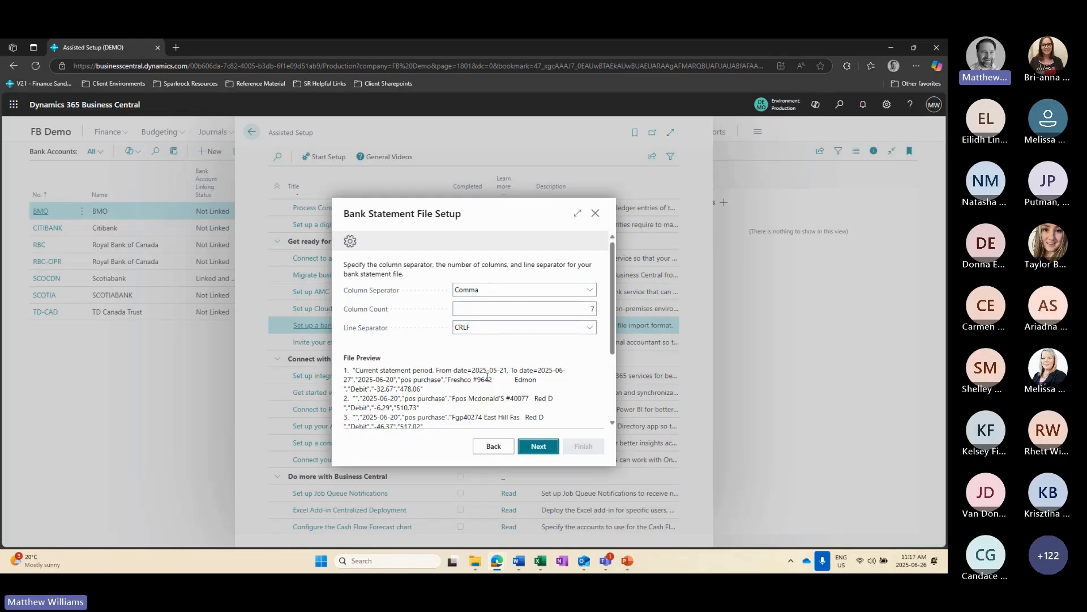
- Review the file preview and accept Comma as column separator, 7 columns and CRLF as line separator
{"action": "scroll", "coordinate": [487, 377], "scroll_direction": "down", "scroll_amount": 2}
{"action": "scroll", "coordinate": [385, 367], "scroll_direction": "up", "scroll_amount": 2}
{"action": "left_click", "coordinate": [539, 446]}
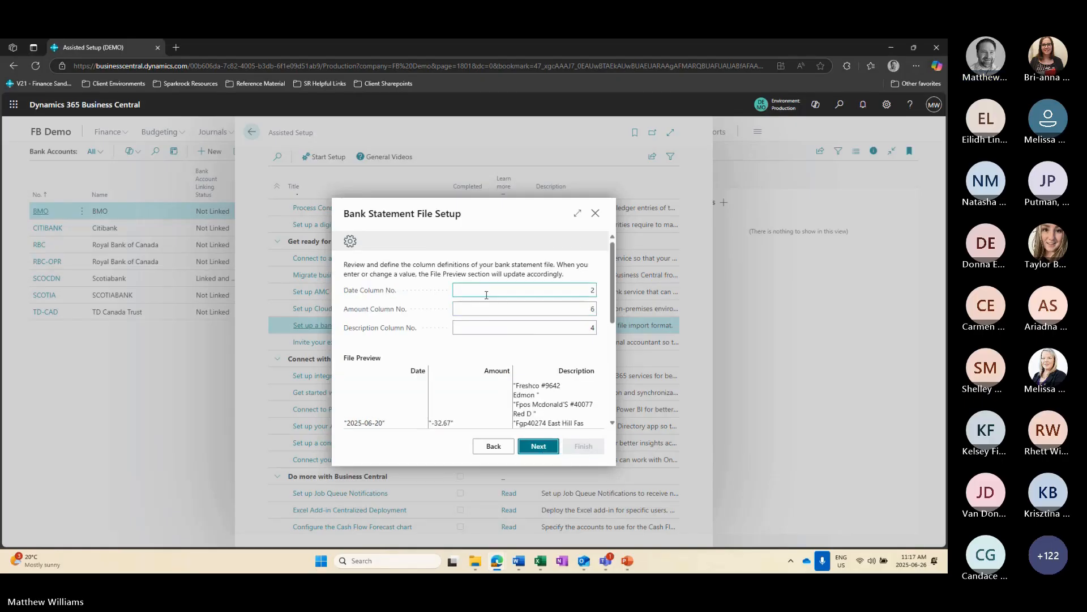
- Set the description column number to 3, check the column preview, and continue to the local formats page
{"action": "mouse_move", "coordinate": [385, 292]}
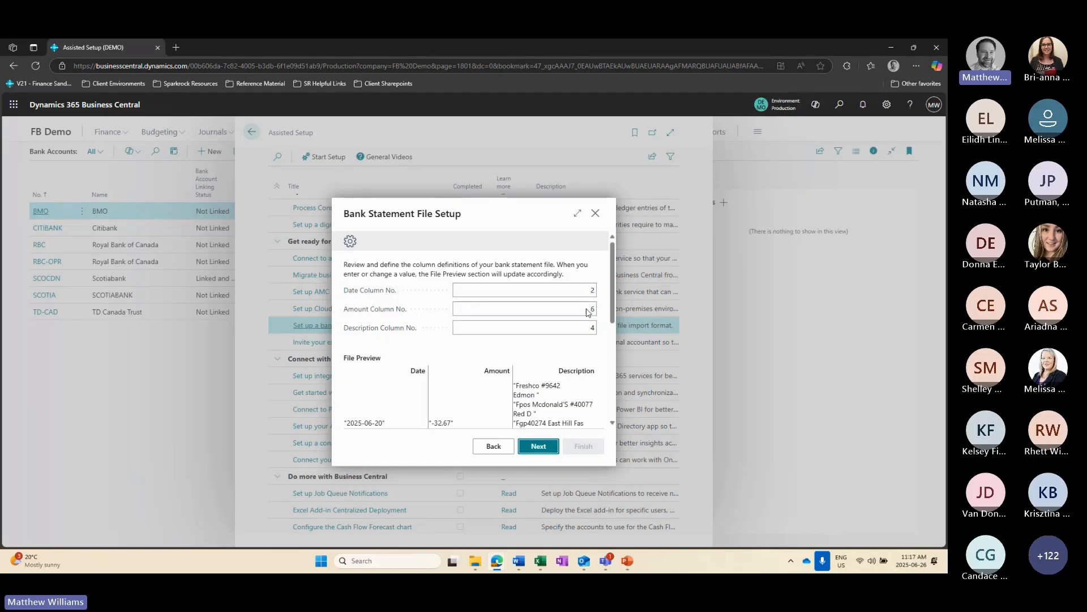
{"action": "scroll", "coordinate": [470, 413], "scroll_direction": "down", "scroll_amount": 1}
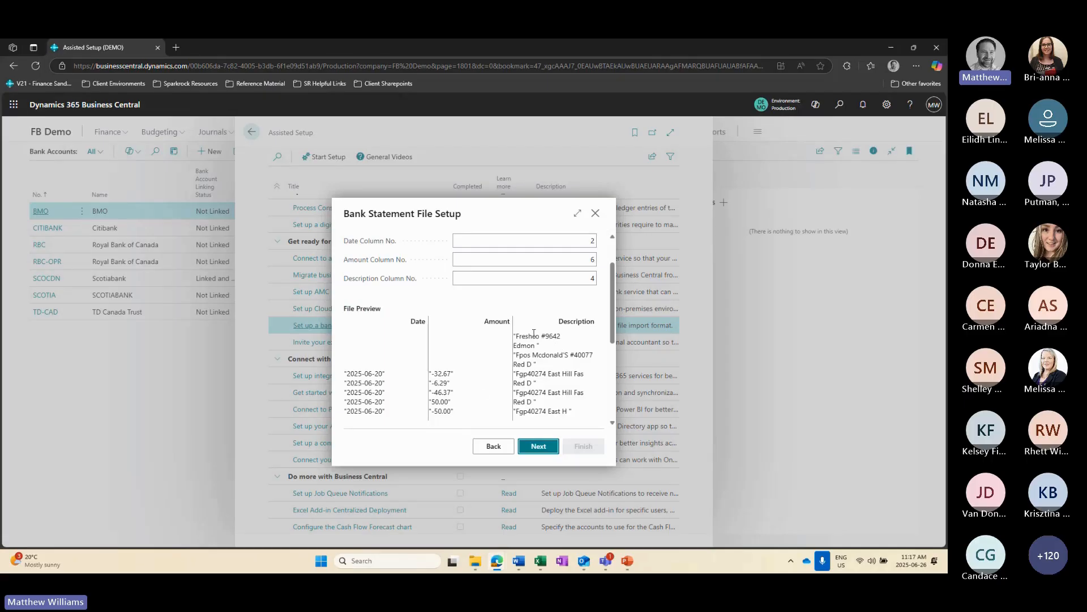
{"action": "left_click", "coordinate": [575, 282]}
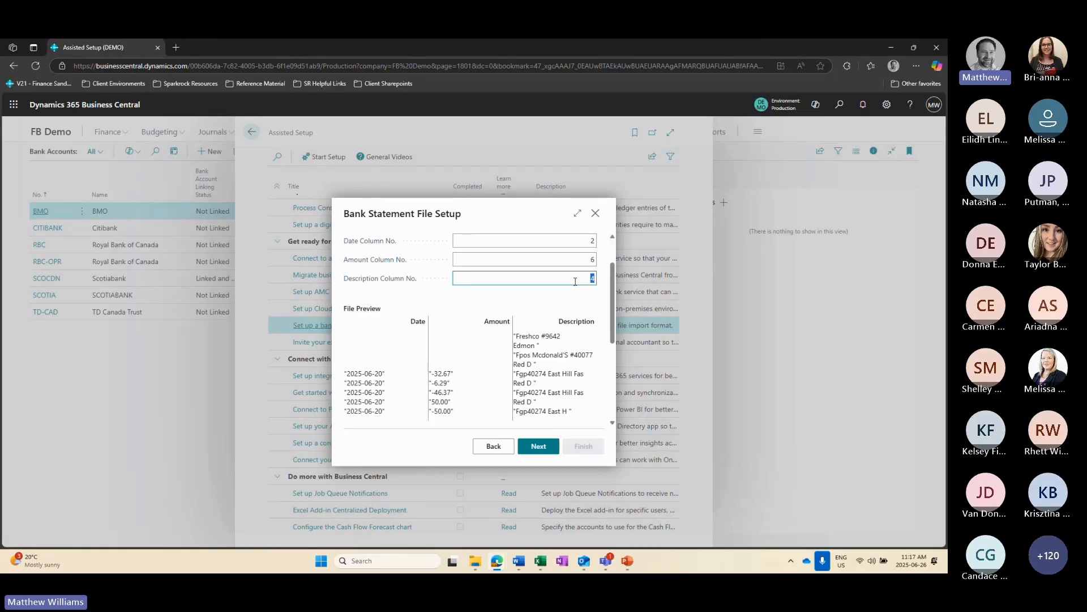
{"action": "type", "text": "3"}
{"action": "left_click", "coordinate": [511, 302]}
{"action": "left_click", "coordinate": [594, 277]}
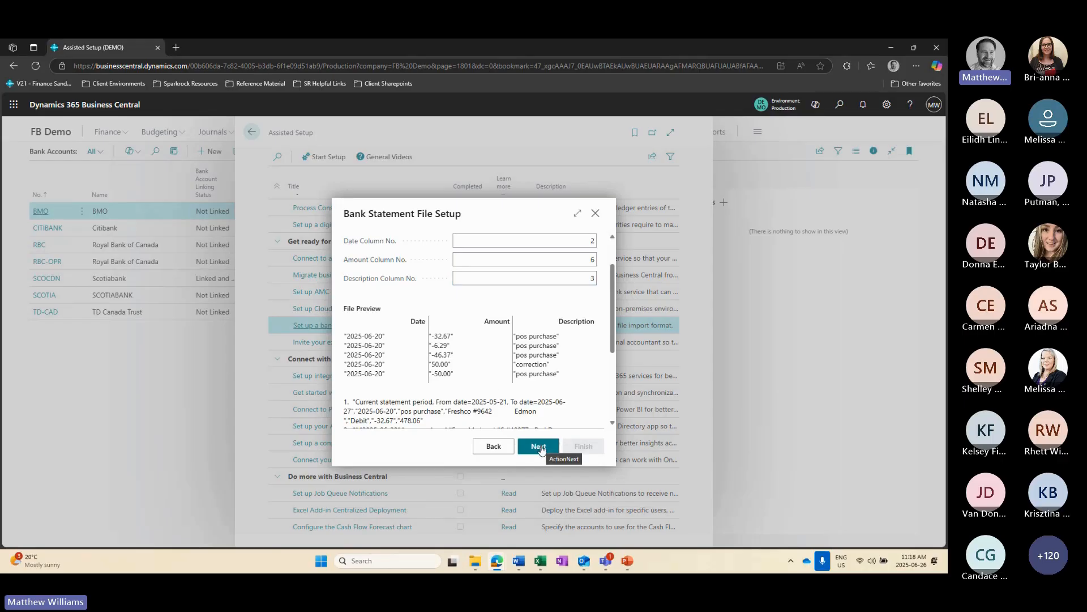
{"action": "left_click", "coordinate": [541, 448]}
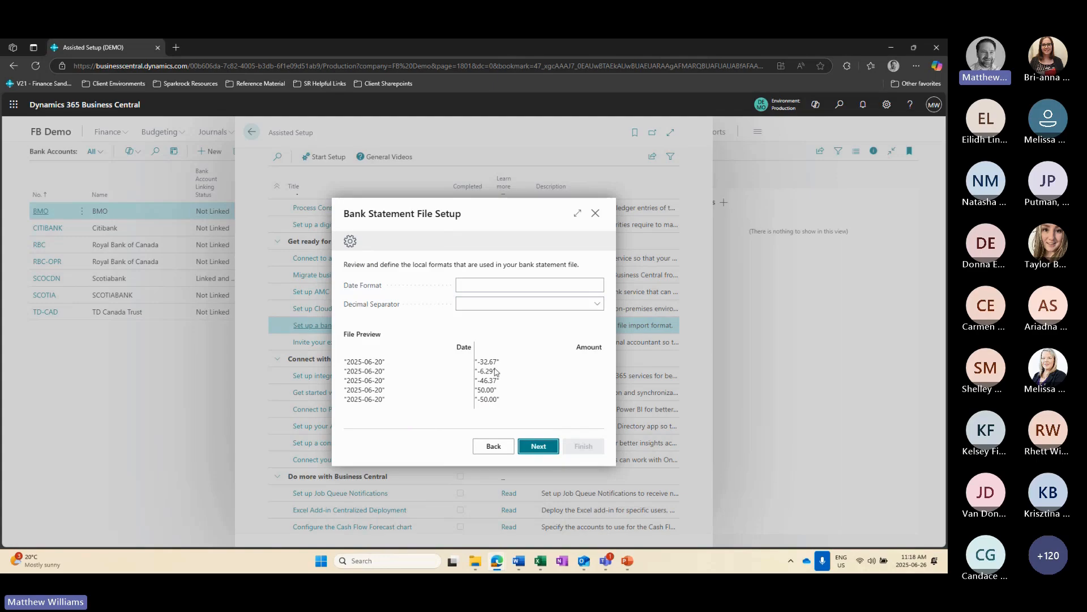
- Set the date format to yyyy-MM-dd and the decimal separator to Dot, and continue to the format test page
{"action": "left_click", "coordinate": [510, 286]}
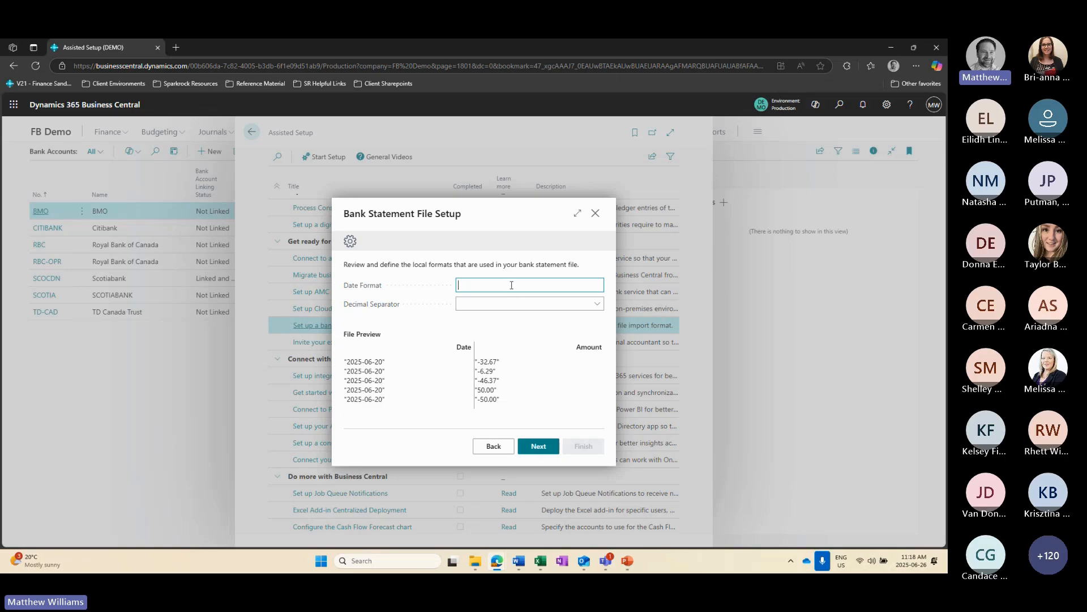
{"action": "type", "text": "yyyy-MM-dd"}
{"action": "left_click", "coordinate": [512, 303]}
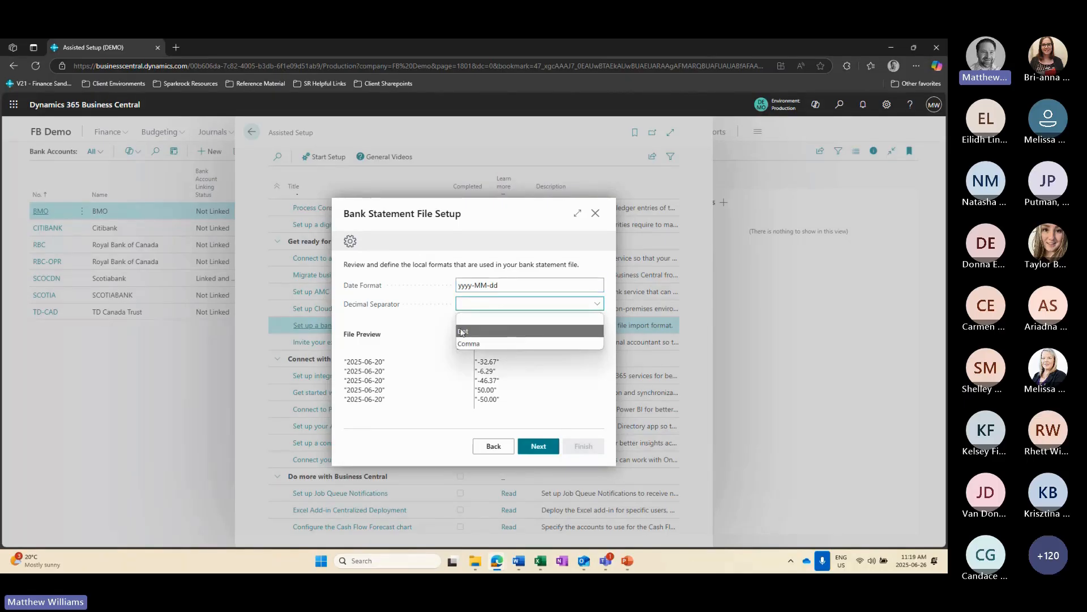
{"action": "left_click", "coordinate": [501, 331]}
{"action": "left_click_drag", "start_coordinate": [488, 361], "coordinate": [490, 362]}
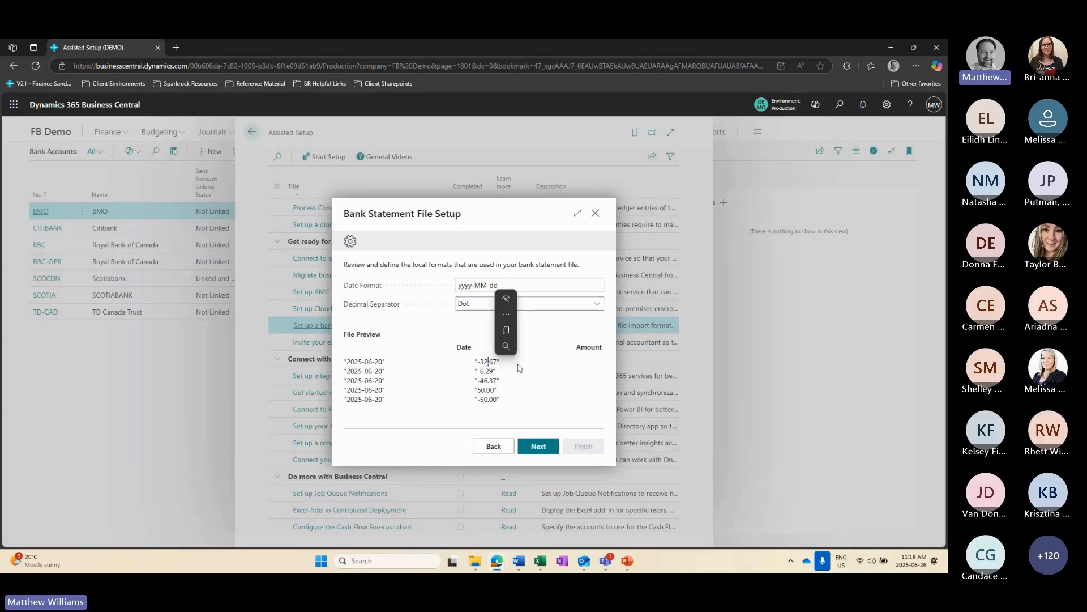
{"action": "left_click", "coordinate": [571, 358]}
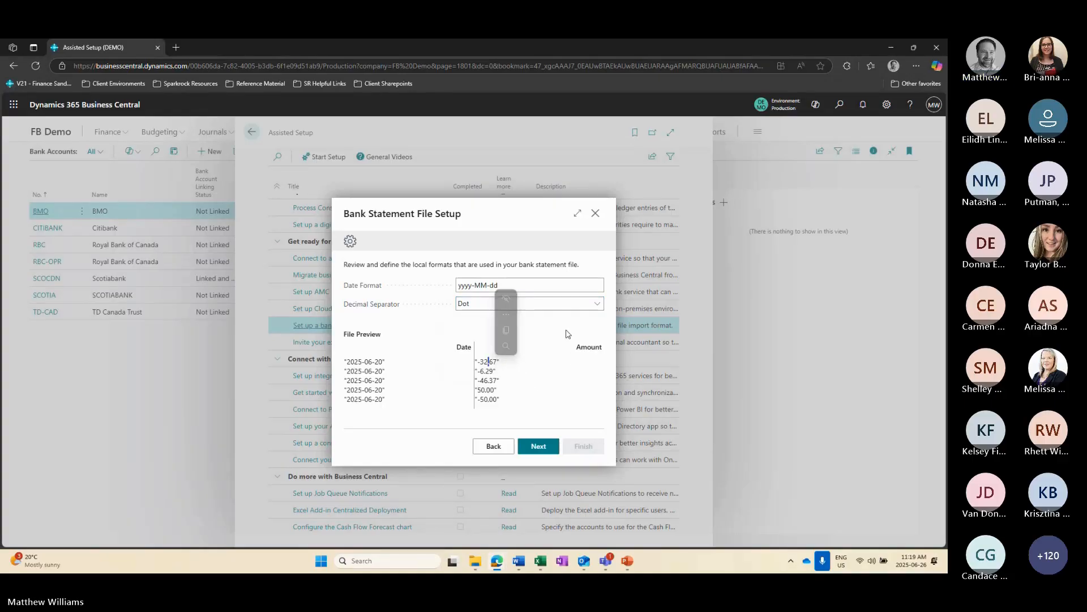
{"action": "left_click", "coordinate": [541, 446]}
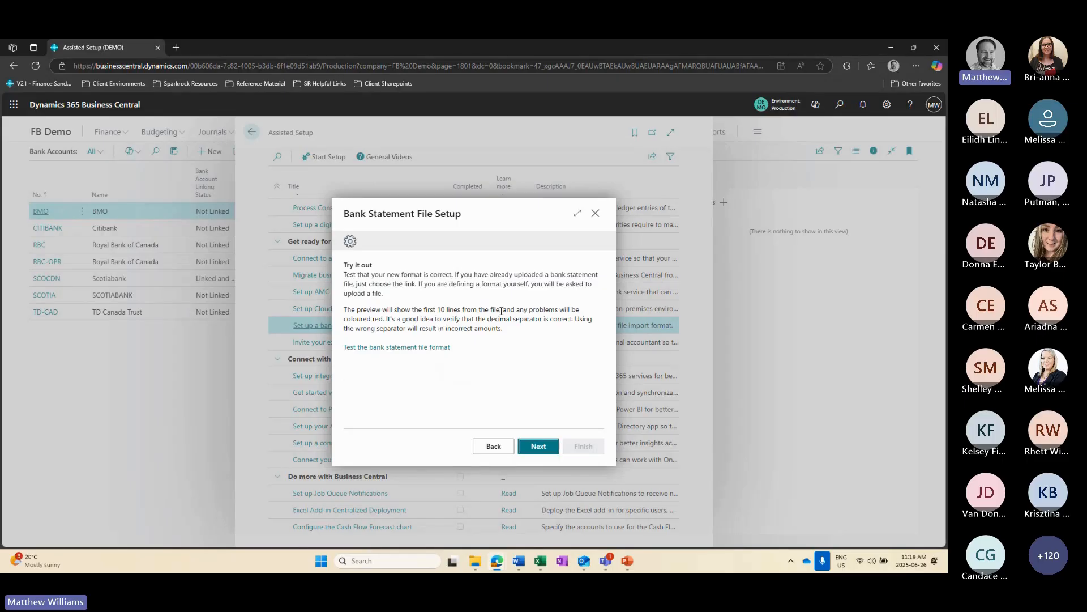
- Test the new bank statement file format, review the import preview, and continue to the final setup page
{"action": "left_click", "coordinate": [435, 354]}
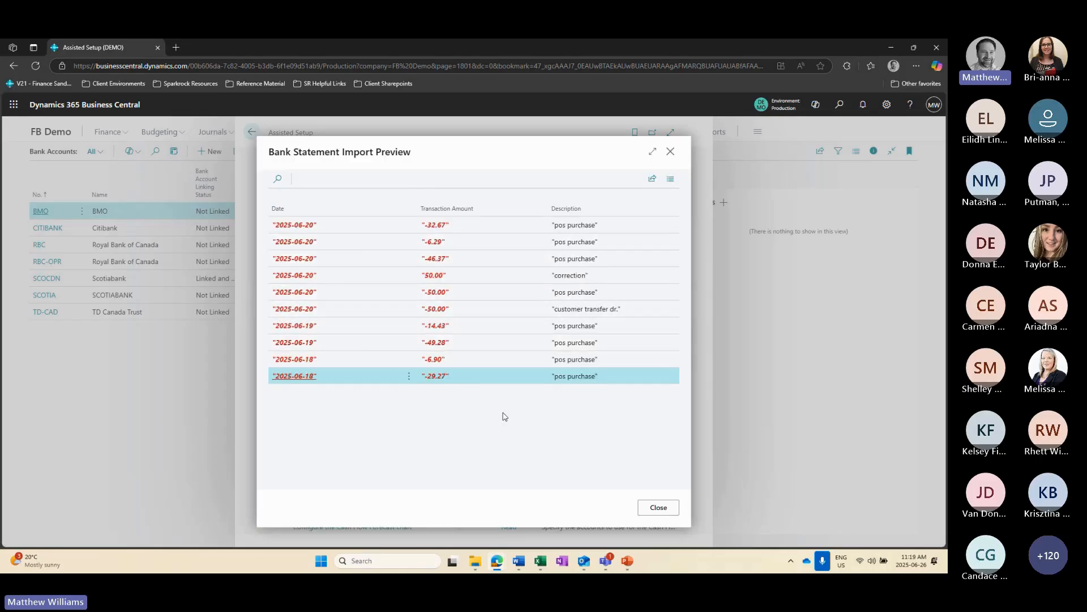
{"action": "left_click", "coordinate": [658, 507]}
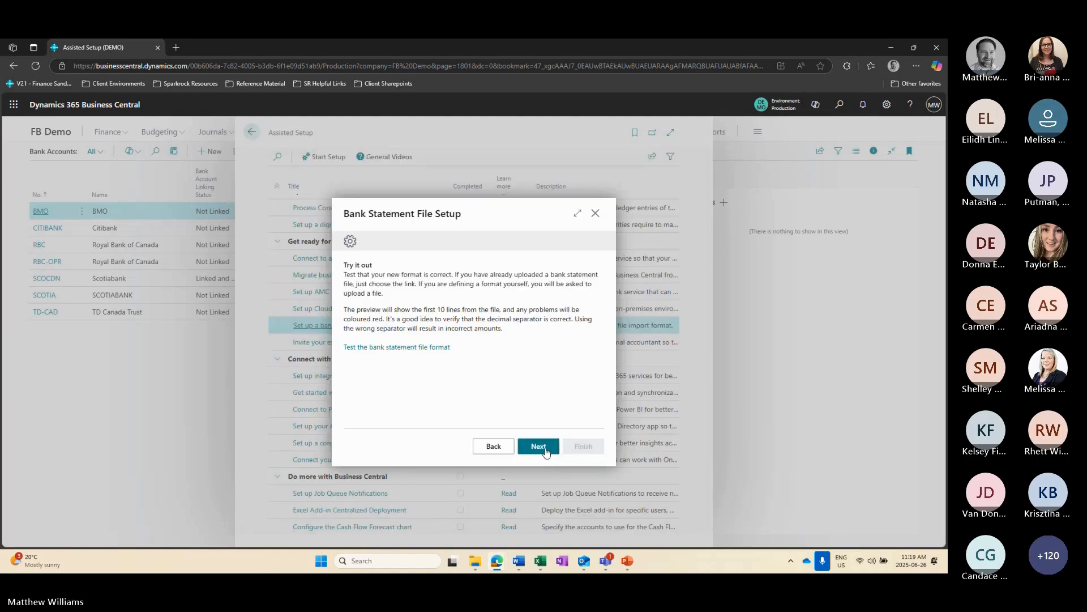
{"action": "left_click", "coordinate": [545, 452]}
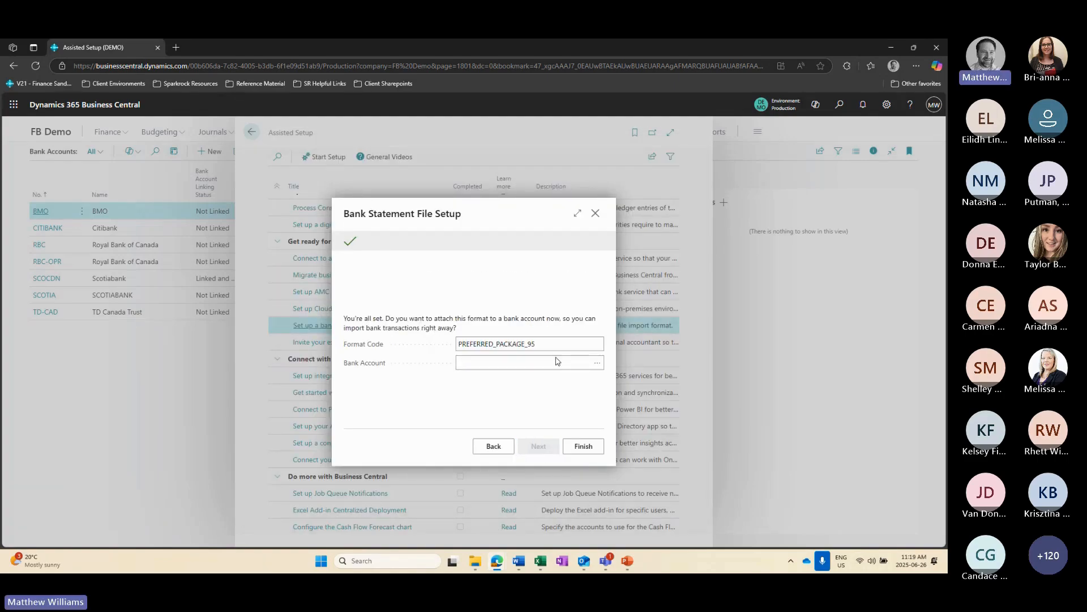
- Set the format code to WEBINAR2526, attach it to bank account TD-CAD by overwriting the existing import format, and finish the setup
{"action": "left_click", "coordinate": [533, 346]}
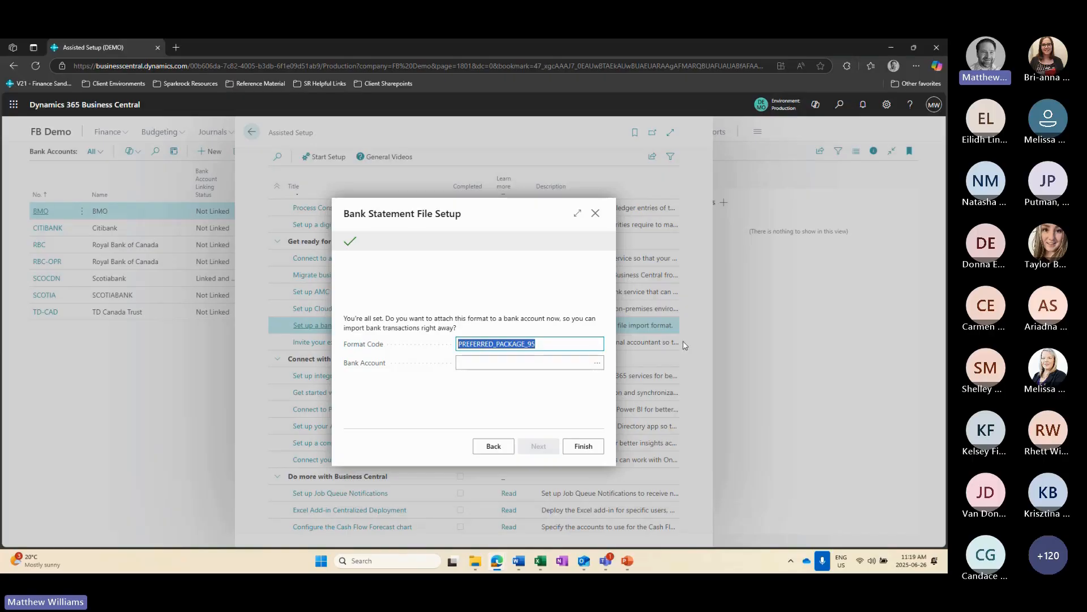
{"action": "type", "text": "Webinar"}
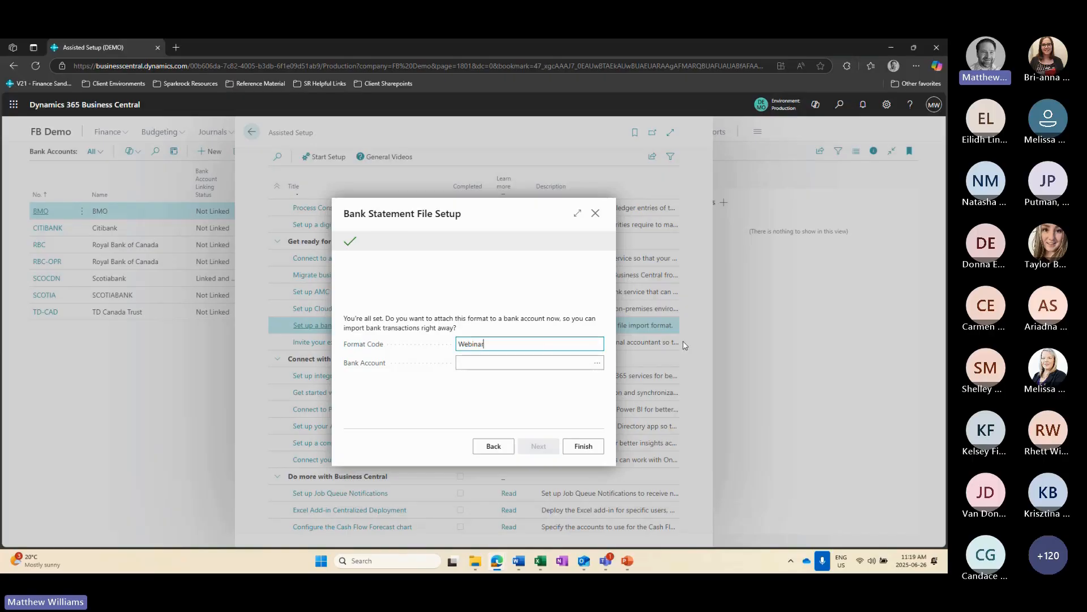
{"action": "type", "text": "2526"}
{"action": "left_click", "coordinate": [598, 362]}
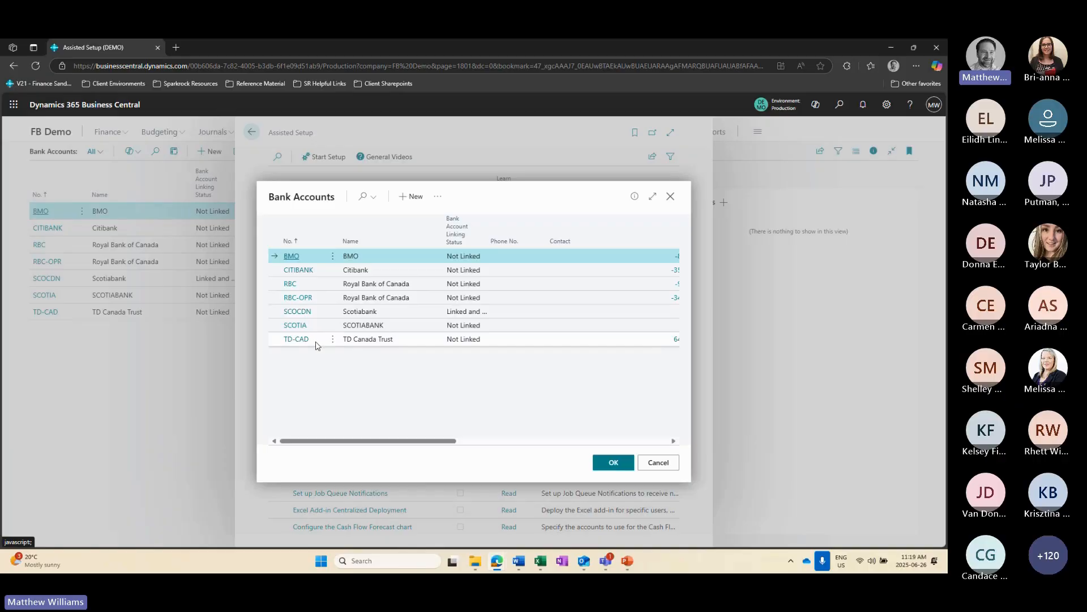
{"action": "left_click", "coordinate": [313, 340]}
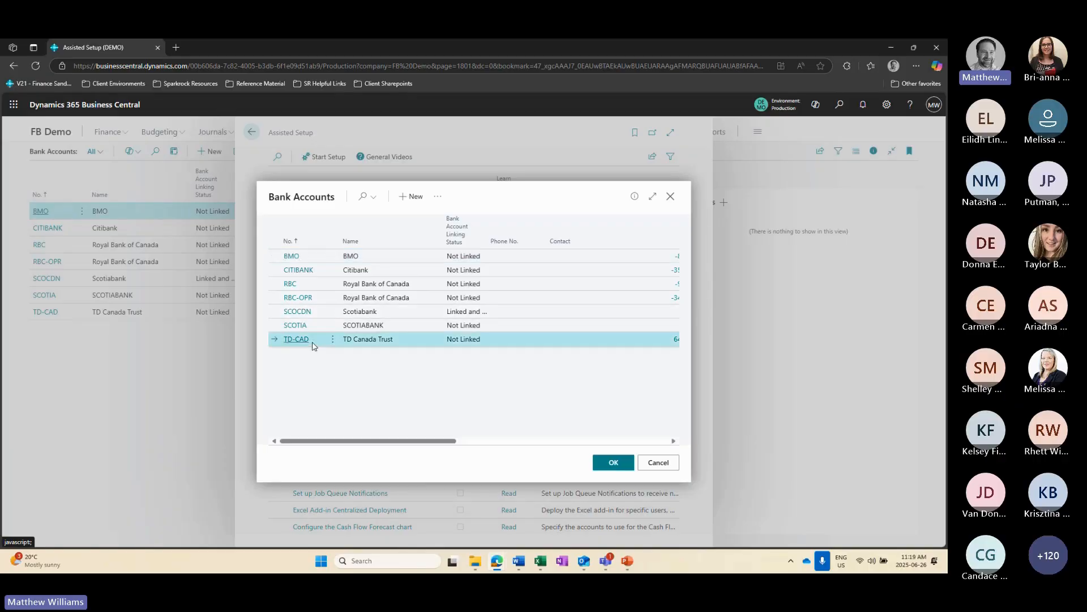
{"action": "left_click", "coordinate": [614, 464]}
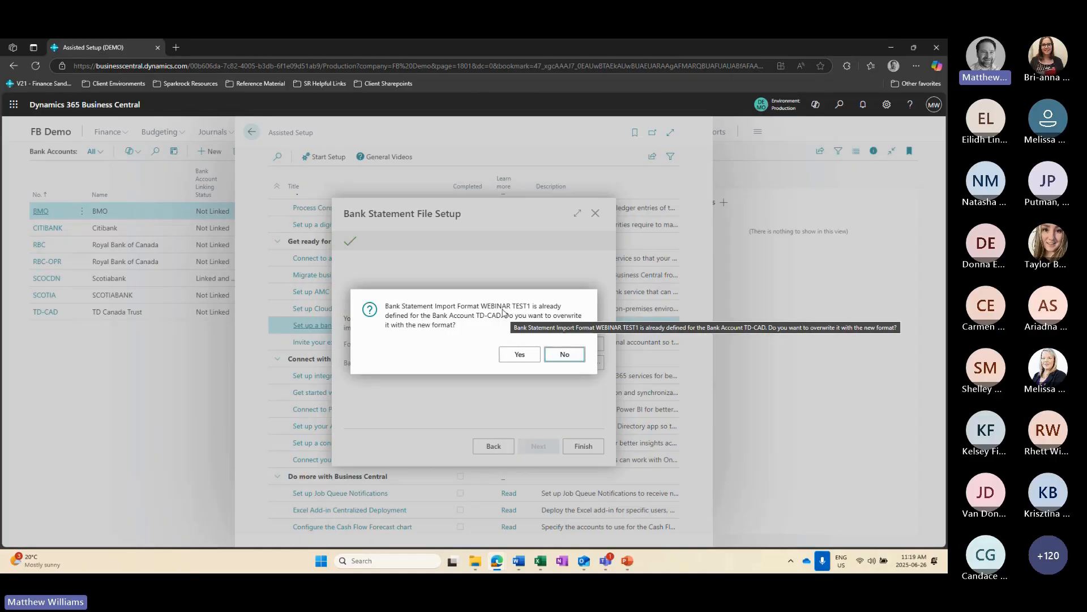
{"action": "left_click", "coordinate": [563, 355]}
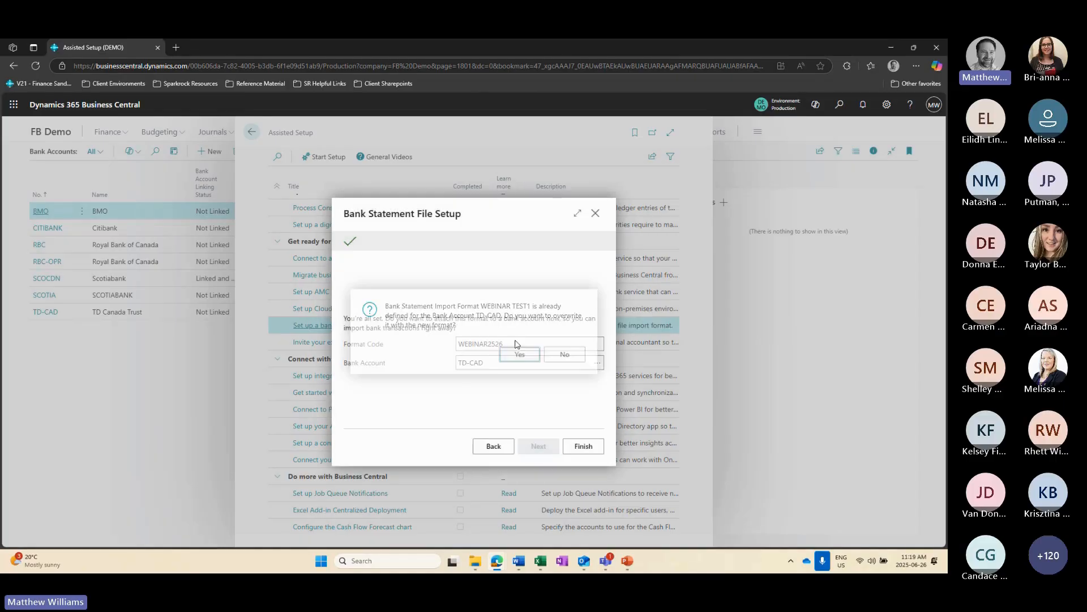
{"action": "left_click", "coordinate": [585, 447]}
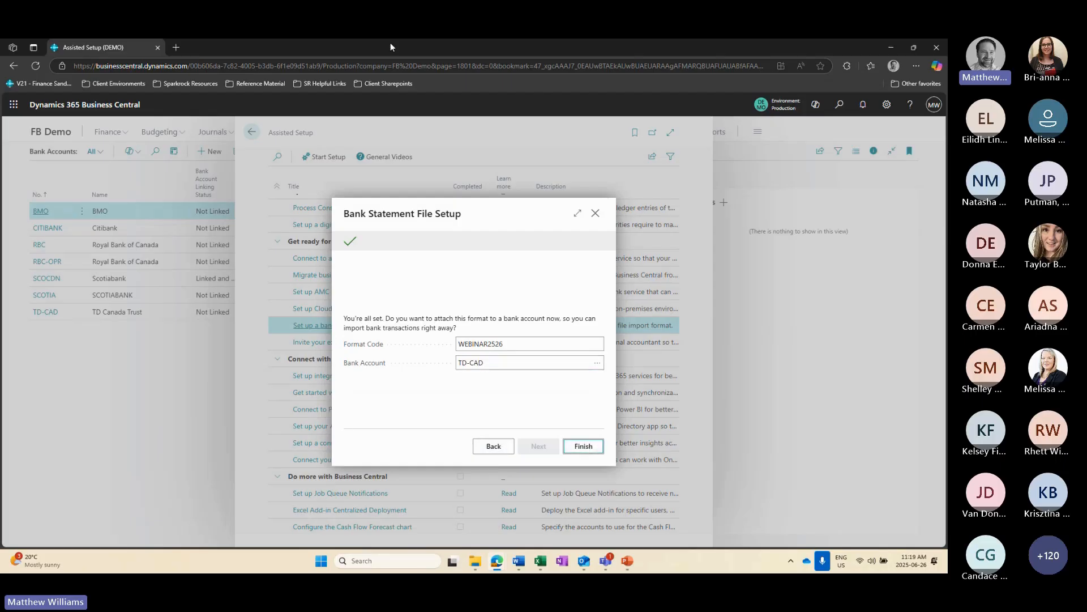
- Leave Assisted Setup and check the Bank Statement Import Format on the TD-CAD bank account card
{"action": "left_click", "coordinate": [251, 133]}
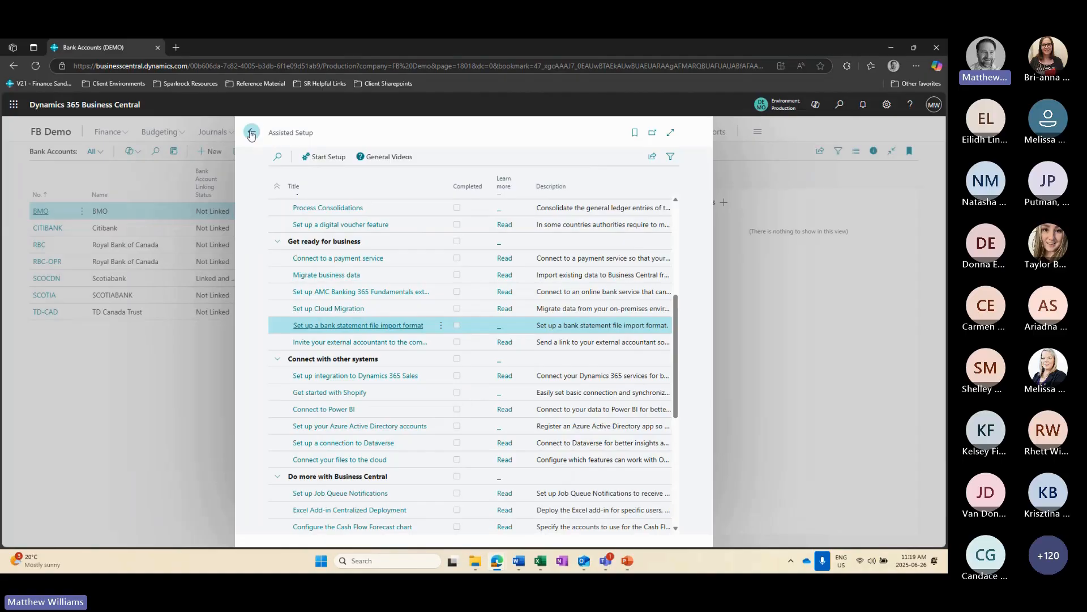
{"action": "left_click", "coordinate": [278, 312]}
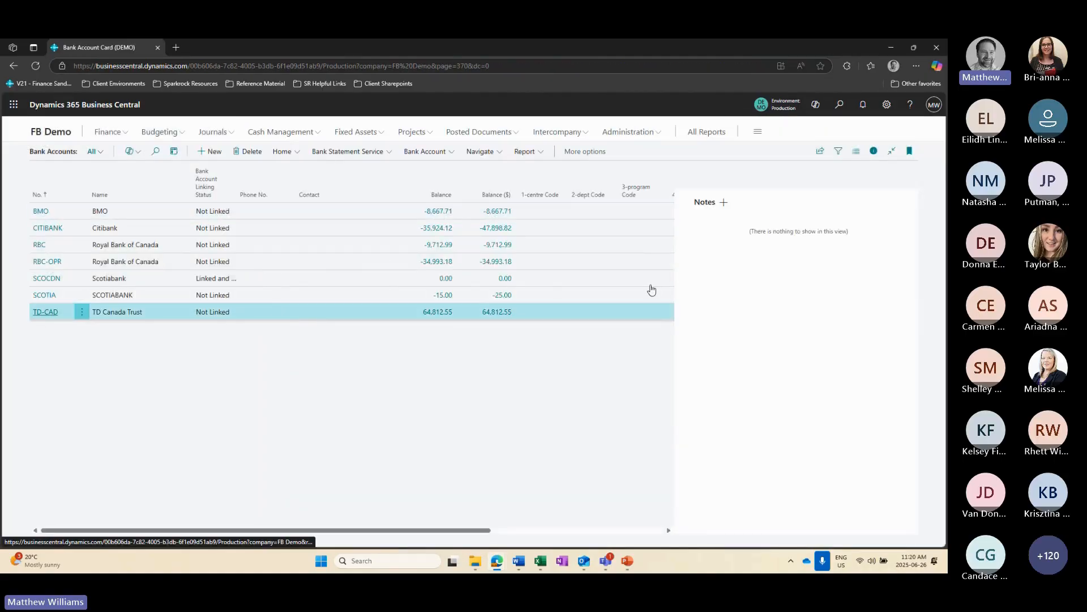
{"action": "scroll", "coordinate": [440, 328], "scroll_direction": "down", "scroll_amount": 10}
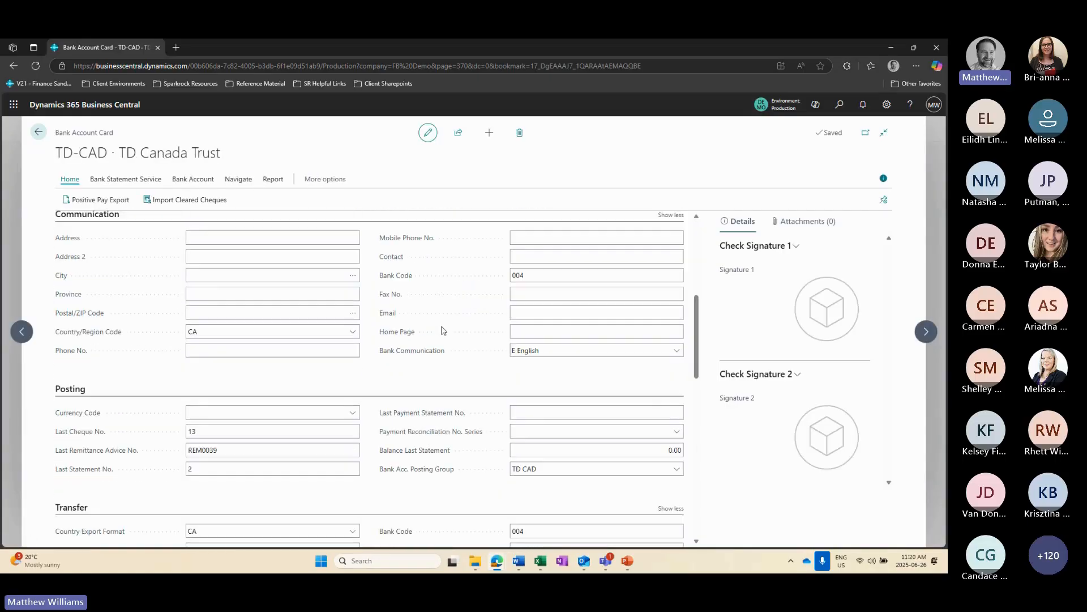
{"action": "left_click", "coordinate": [580, 425]}
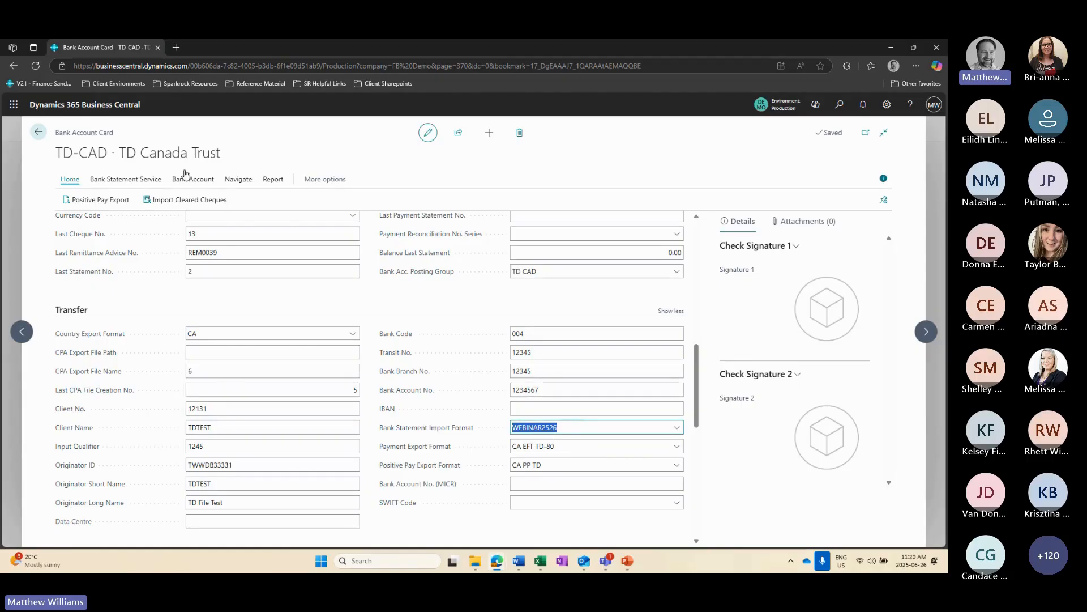
{"action": "left_click", "coordinate": [38, 133]}
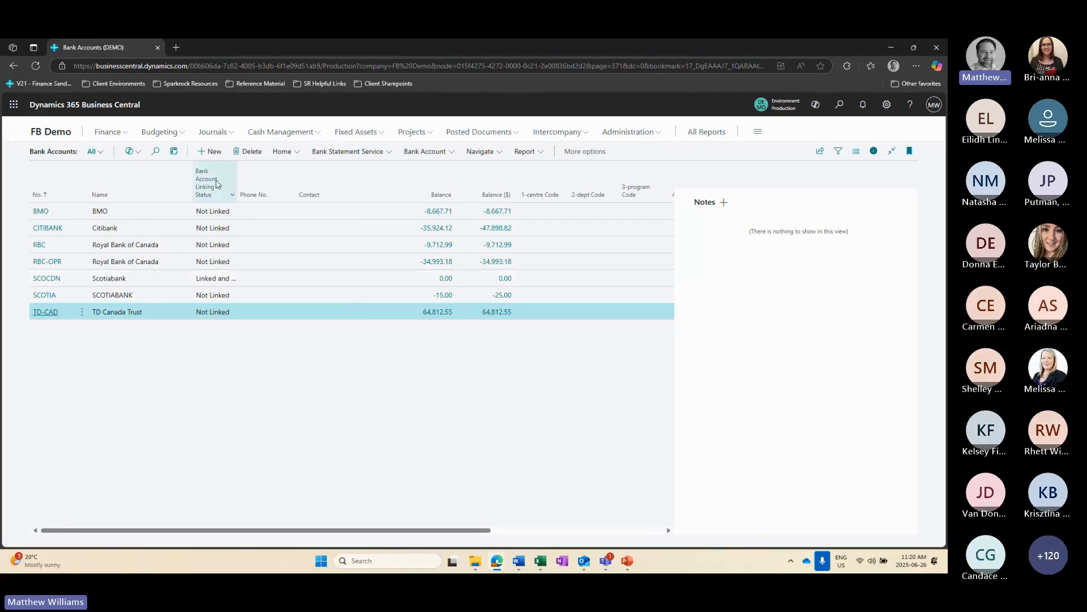
- Widen the Bank Account Linking Status column in the Bank Accounts list and return to the home page
{"action": "double_click", "coordinate": [238, 173]}
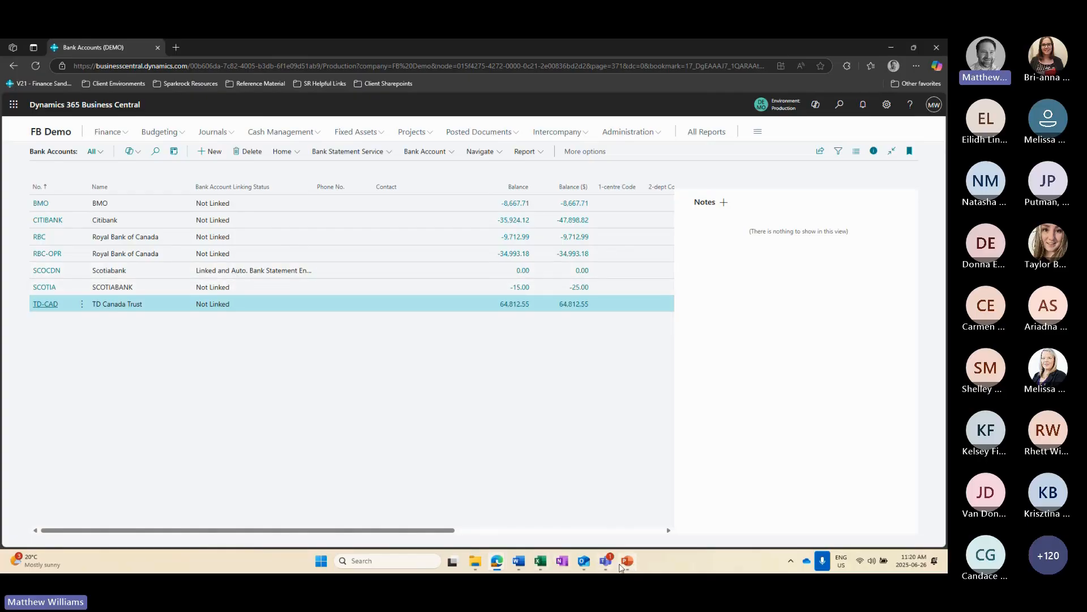
{"action": "mouse_move", "coordinate": [606, 562]}
{"action": "left_click", "coordinate": [63, 134]}
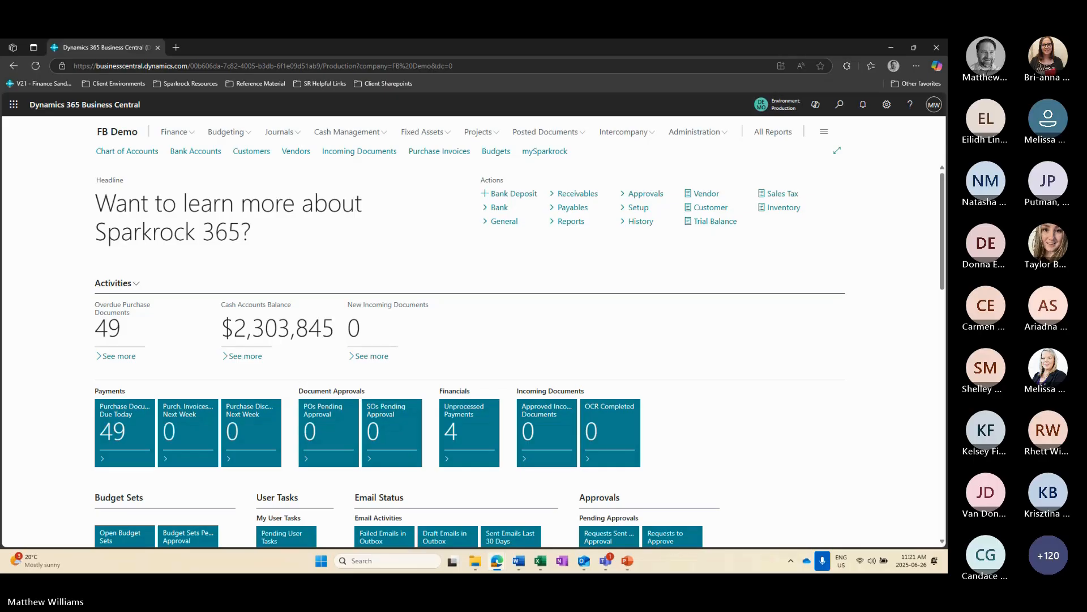
{"action": "key", "text": "alt+Tab"}
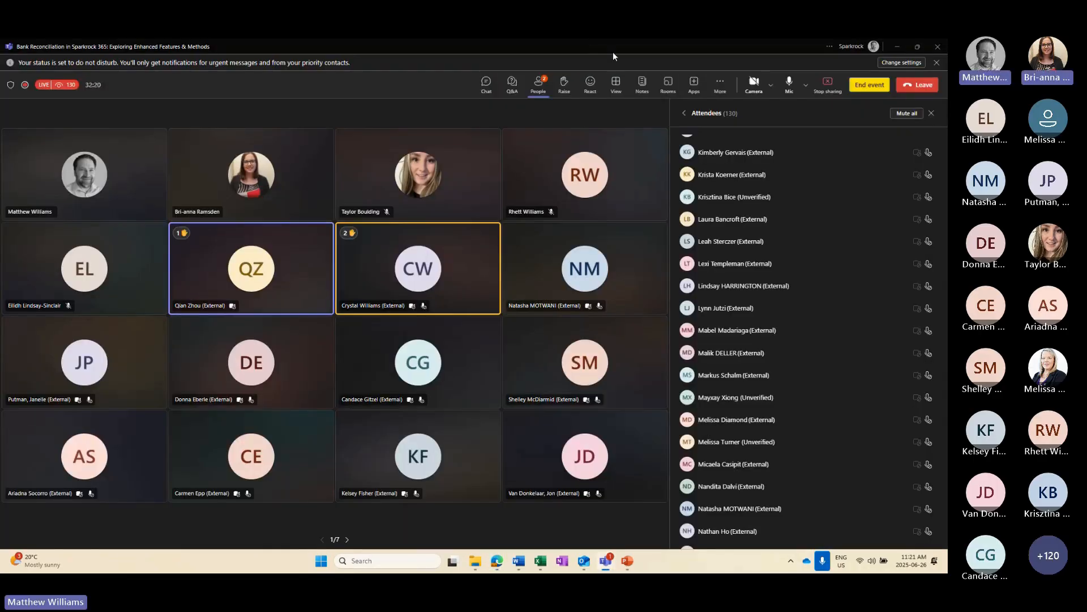
{"action": "key", "text": "alt+Tab"}
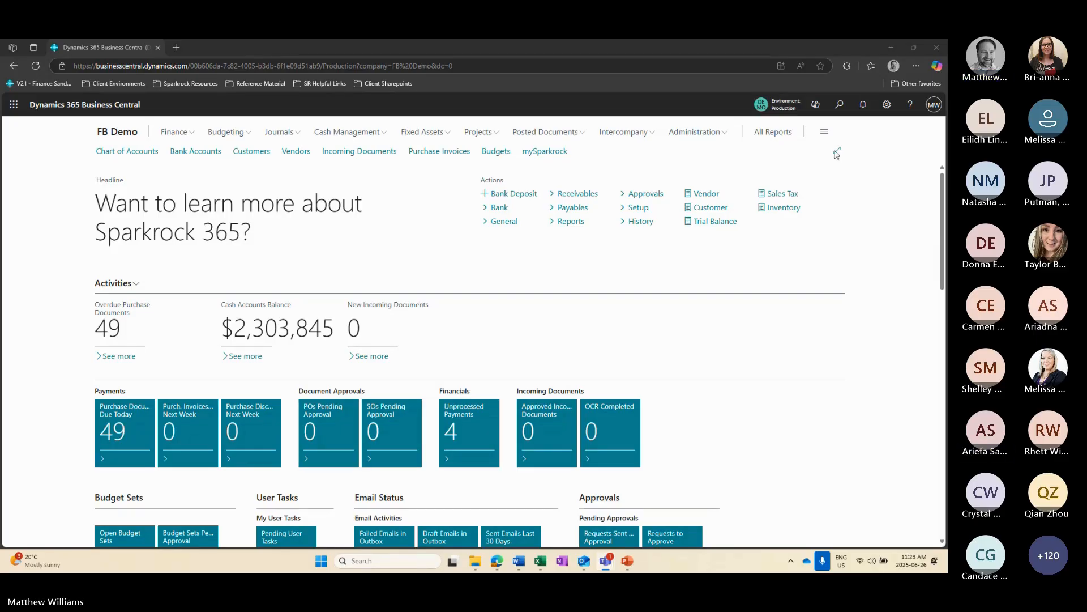
- Create a new bank account reconciliation for the BMO bank account
{"action": "left_click", "coordinate": [378, 132]}
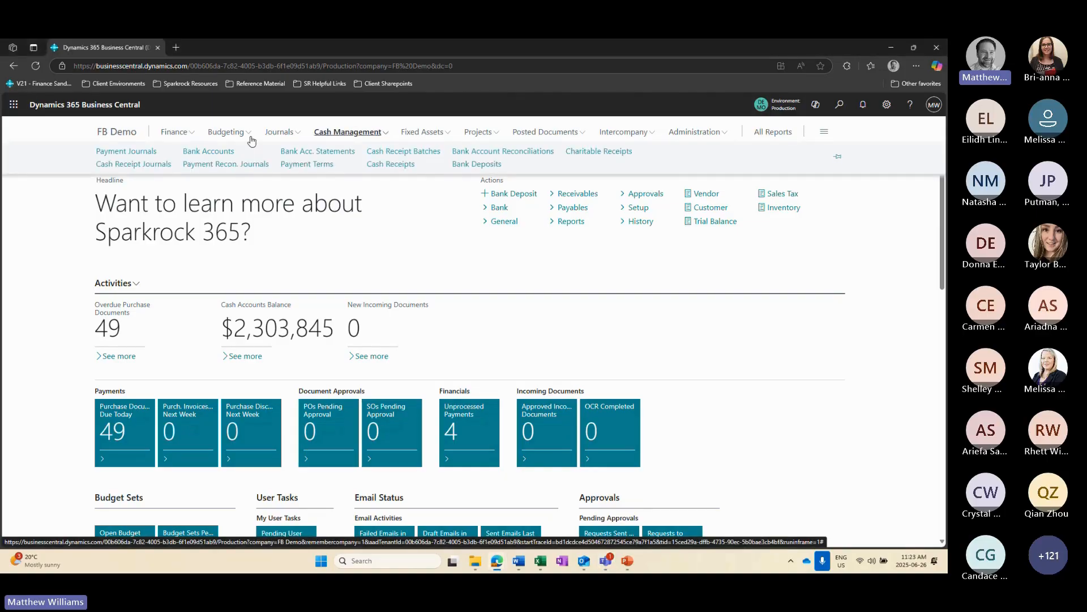
{"action": "left_click", "coordinate": [494, 151]}
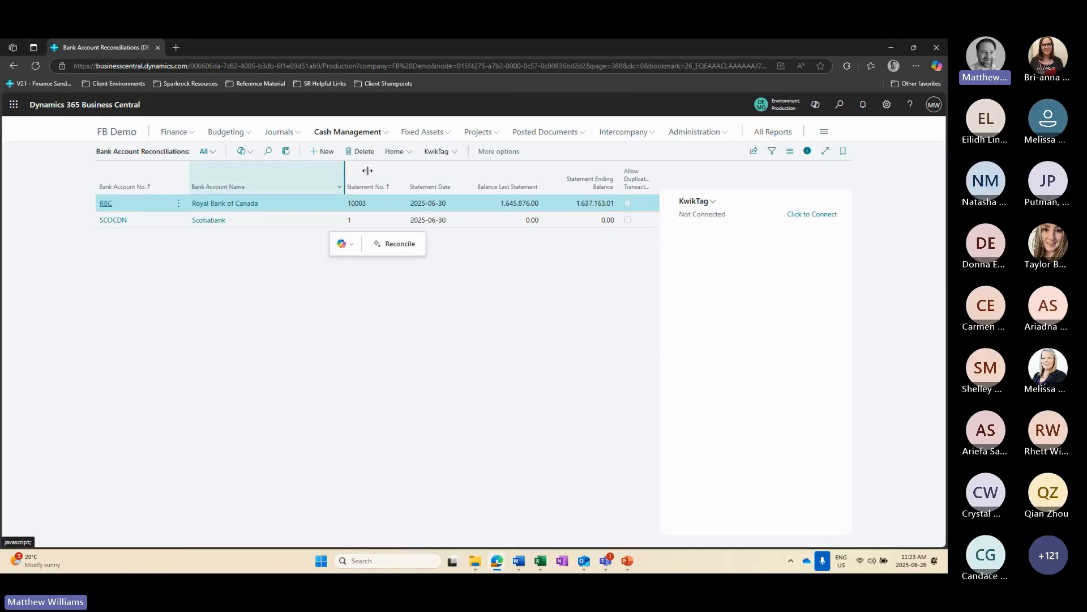
{"action": "left_click", "coordinate": [324, 152]}
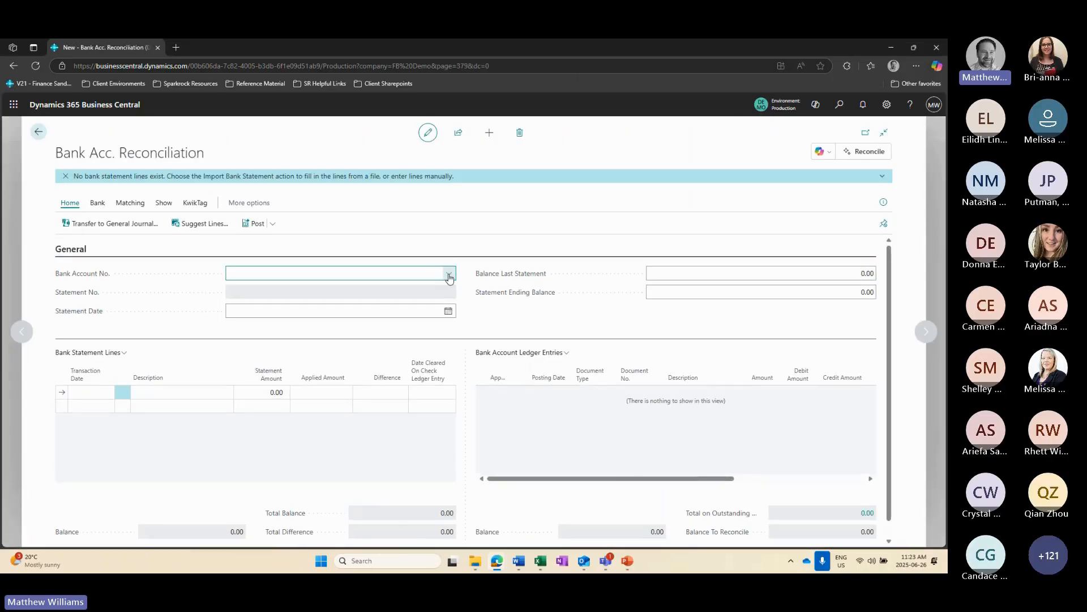
{"action": "left_click", "coordinate": [449, 273]}
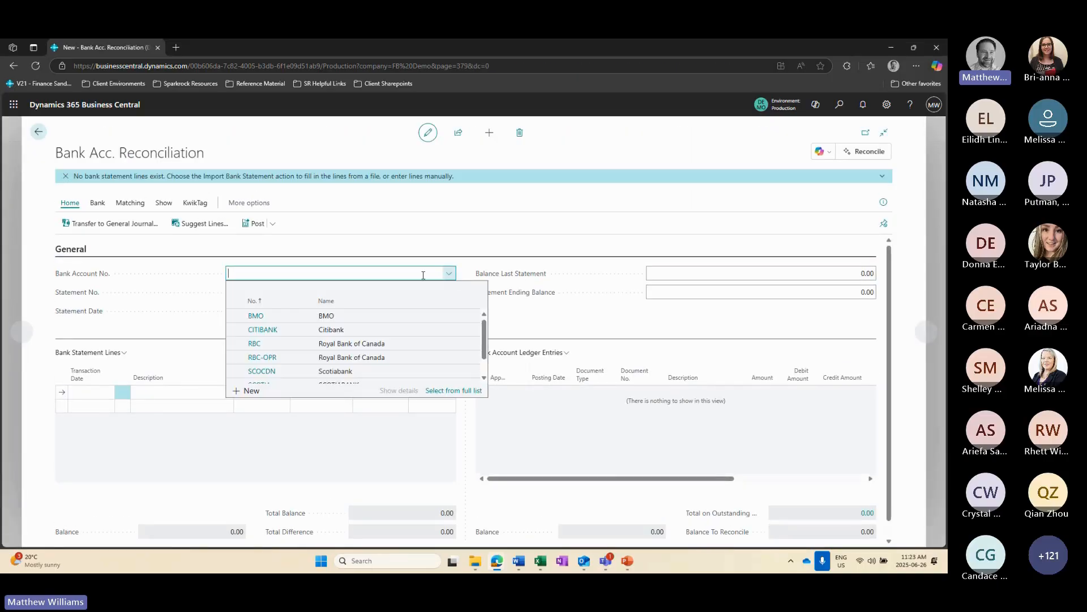
{"action": "left_click", "coordinate": [356, 319]}
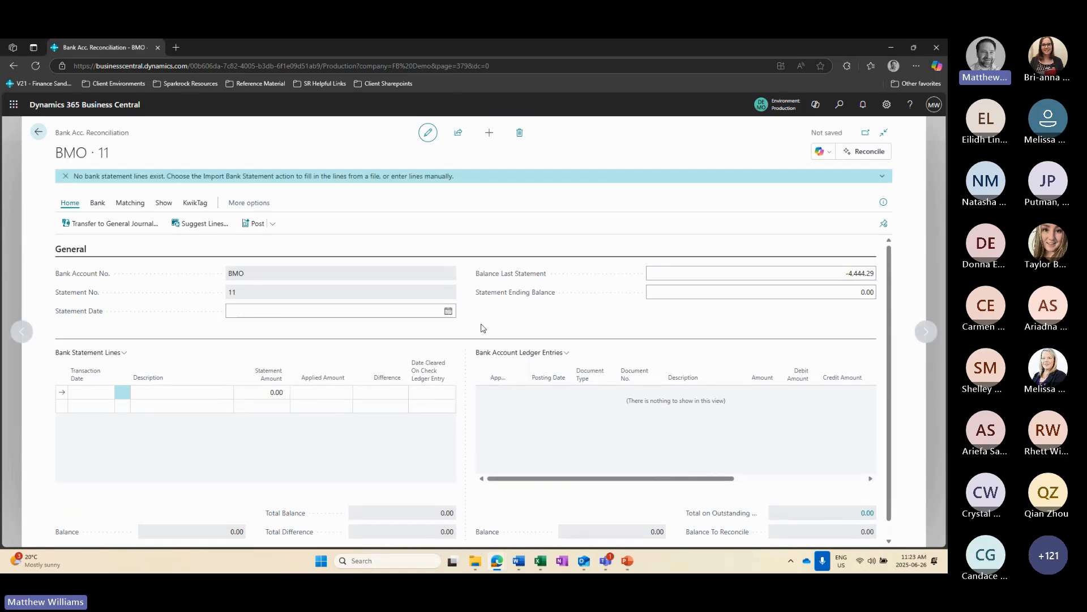
- Set the reconciliation's statement date to 2025-06-30 and its statement ending balance to -5,223.66
{"action": "left_click", "coordinate": [448, 312]}
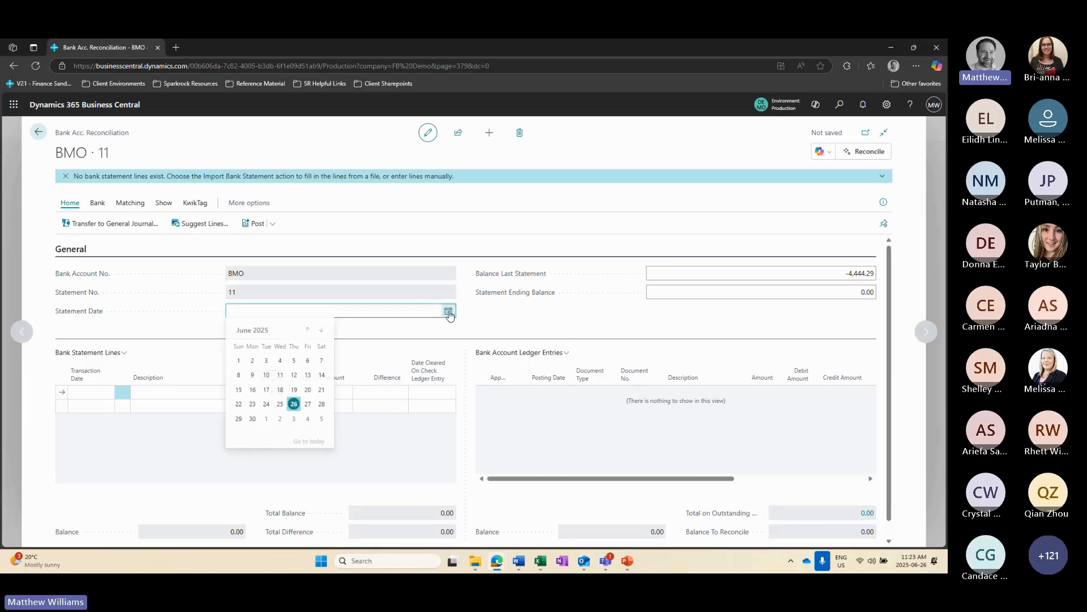
{"action": "left_click", "coordinate": [253, 420]}
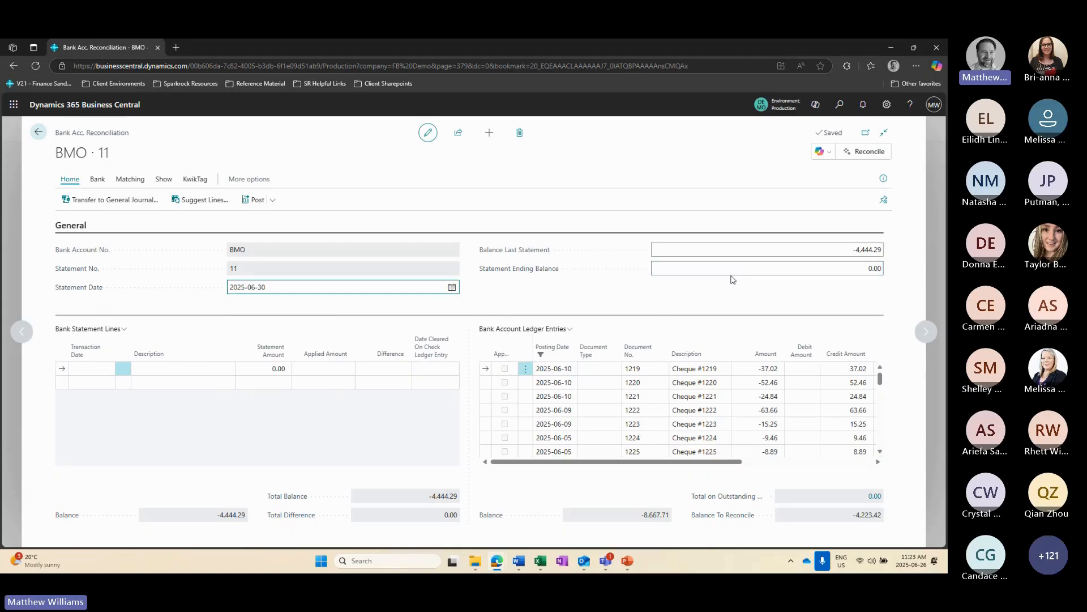
{"action": "left_click", "coordinate": [869, 266]}
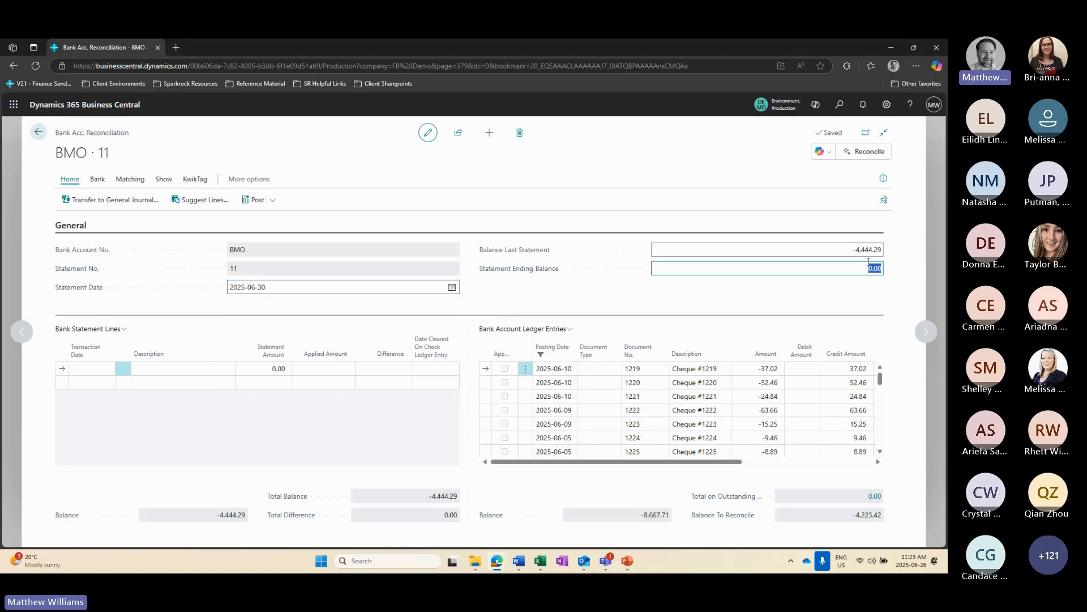
{"action": "type", "text": "-5223.66"}
{"action": "left_click", "coordinate": [855, 267]}
- Import the bank statement file from File Explorer into the BMO reconciliation and review the imported statement lines
{"action": "left_click", "coordinate": [97, 180]}
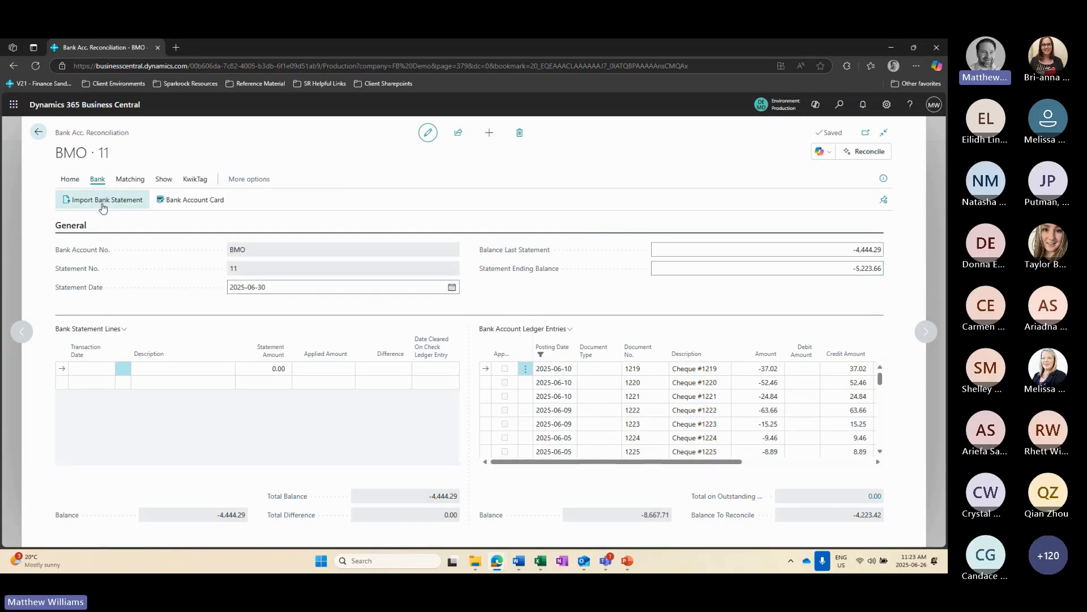
{"action": "left_click", "coordinate": [102, 201]}
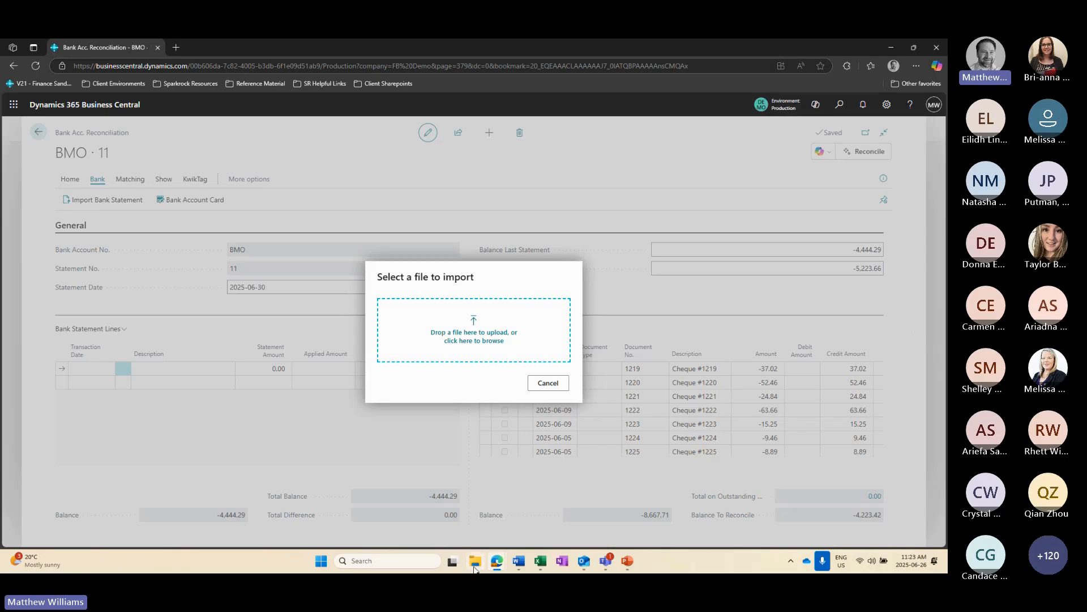
{"action": "mouse_move", "coordinate": [474, 568]}
{"action": "left_click", "coordinate": [485, 522]}
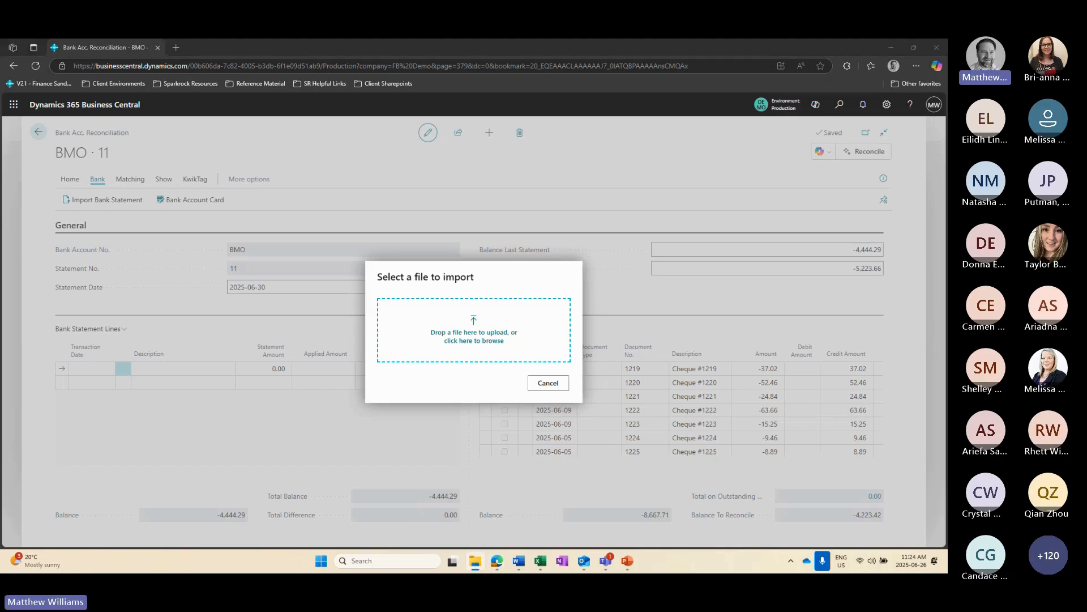
{"action": "left_click_drag", "start_coordinate": [946, 351], "coordinate": [486, 354]}
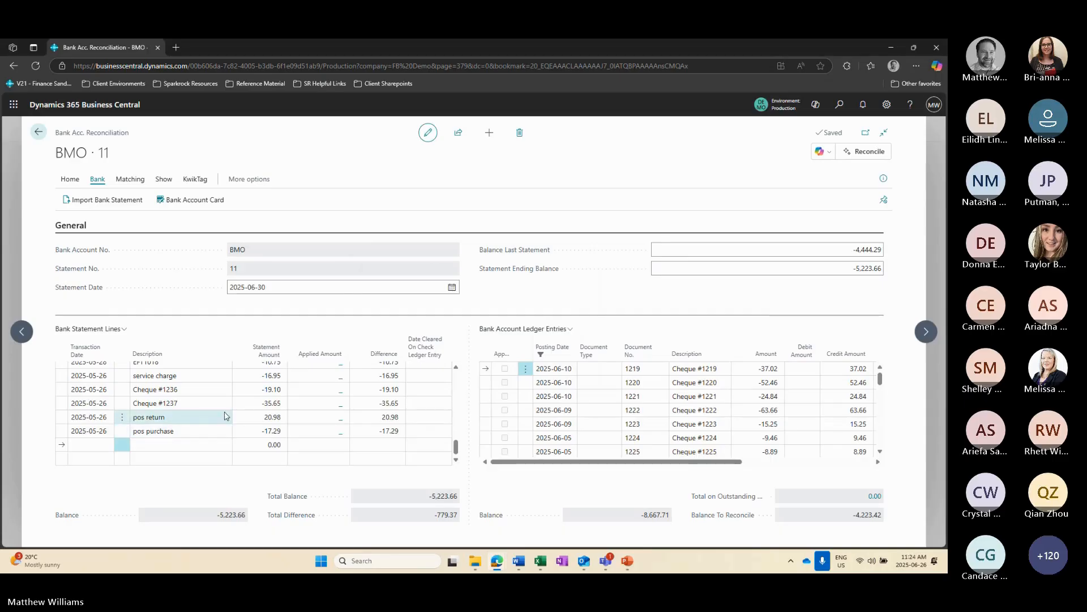
{"action": "scroll", "coordinate": [225, 416], "scroll_direction": "up", "scroll_amount": 10}
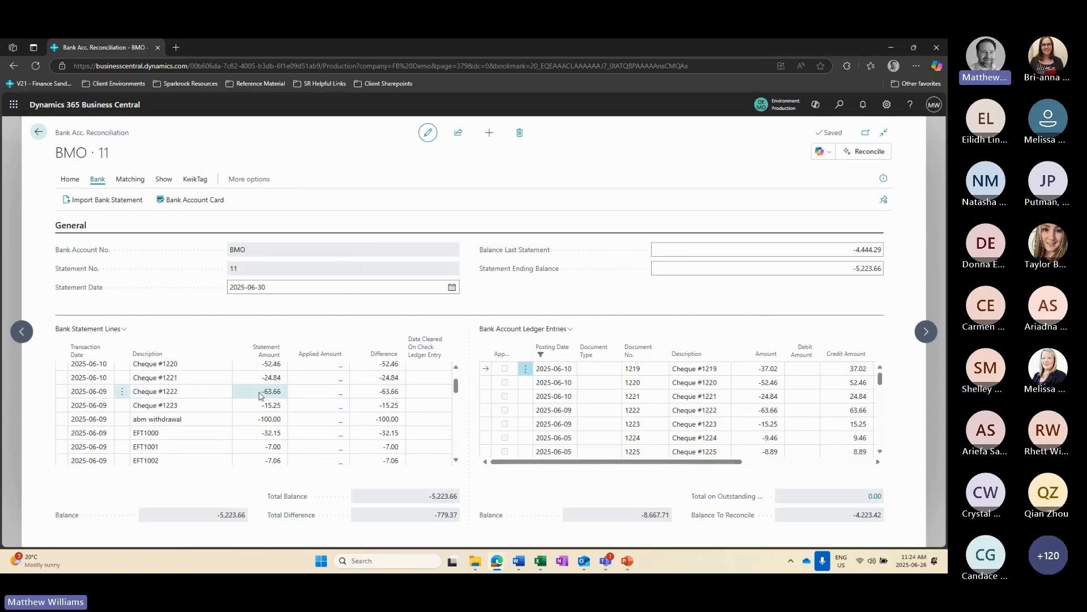
{"action": "scroll", "coordinate": [268, 418], "scroll_direction": "up", "scroll_amount": 1}
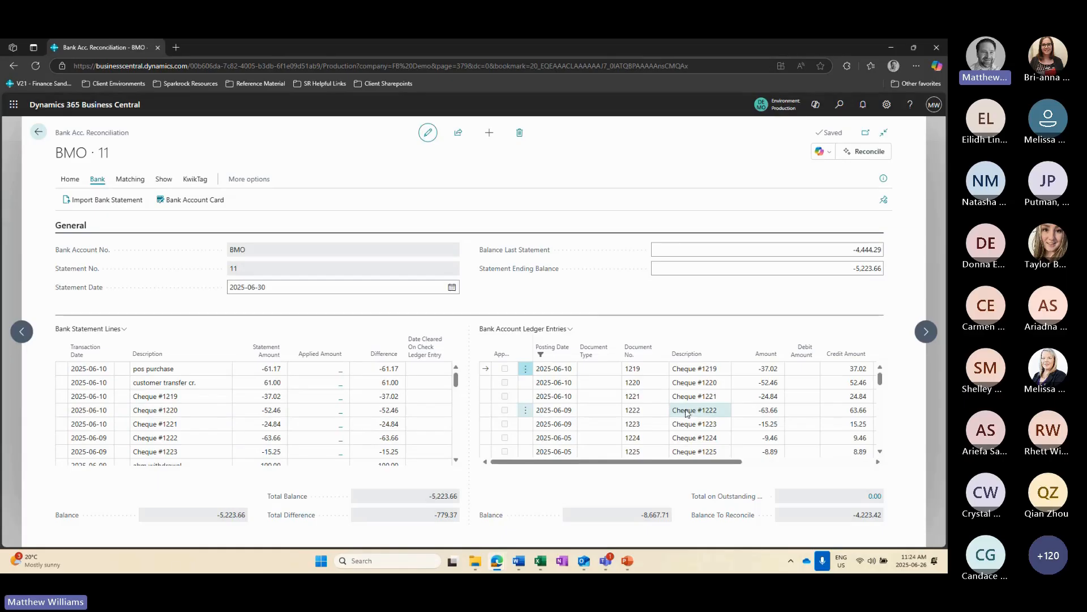
- Match the BMO bank entries automatically with a blank transaction date tolerance and review the matched and unmatched statement lines
{"action": "left_click", "coordinate": [130, 179]}
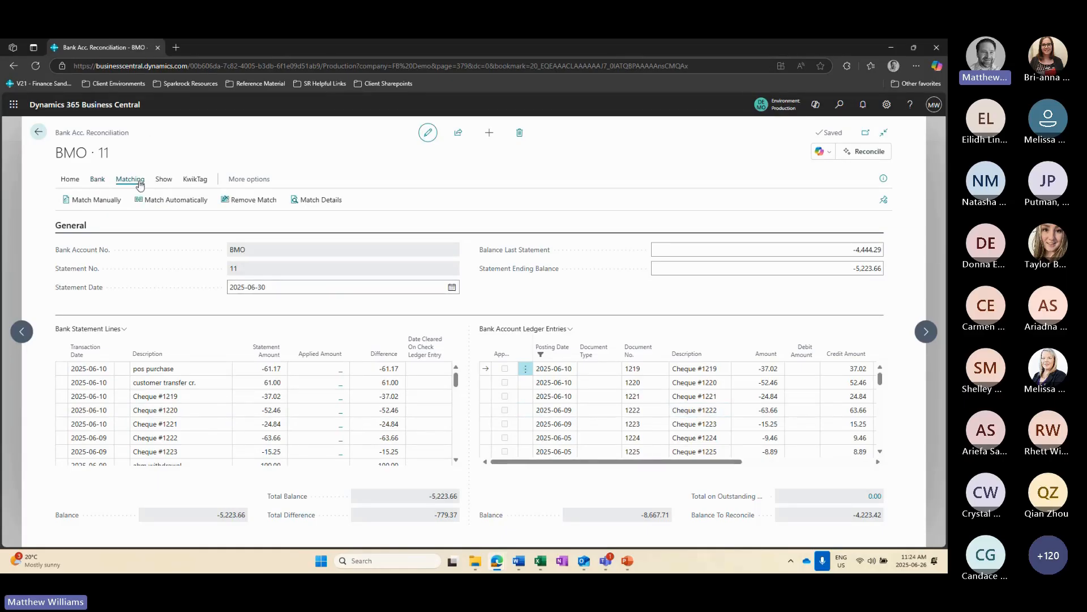
{"action": "left_click", "coordinate": [189, 203]}
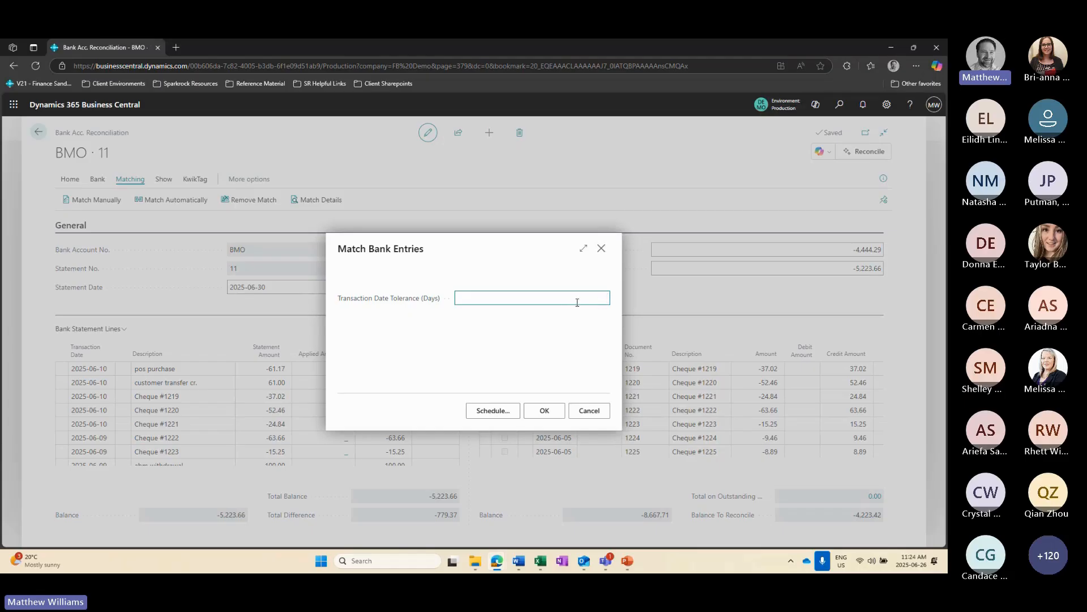
{"action": "left_click", "coordinate": [557, 414]}
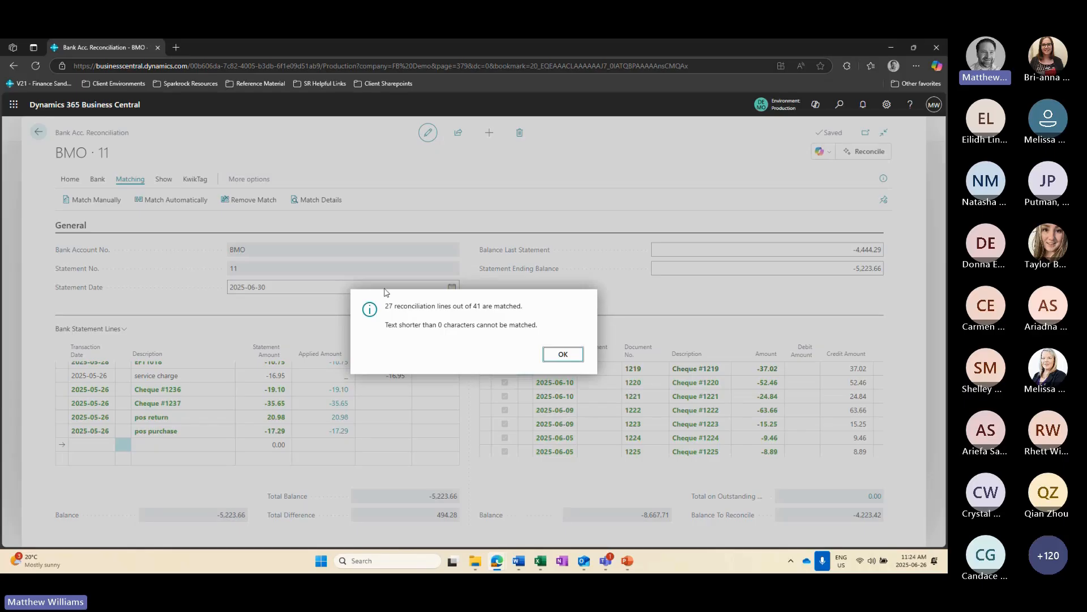
{"action": "left_click", "coordinate": [567, 357]}
{"action": "scroll", "coordinate": [199, 410], "scroll_direction": "up", "scroll_amount": 3}
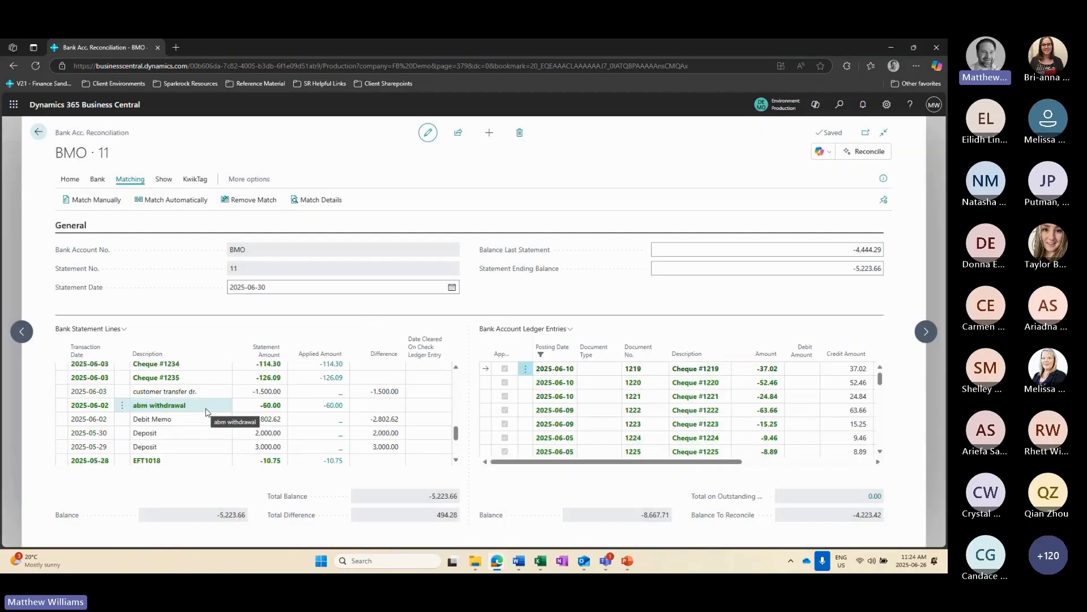
{"action": "scroll", "coordinate": [339, 418], "scroll_direction": "up", "scroll_amount": 3}
{"action": "scroll", "coordinate": [340, 418], "scroll_direction": "down", "scroll_amount": 3}
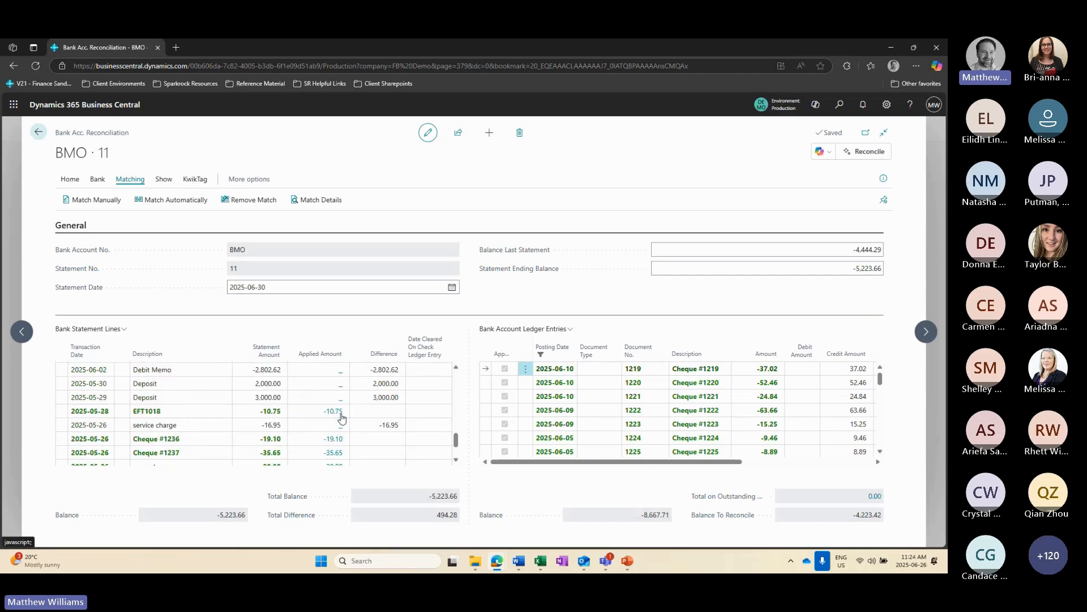
{"action": "scroll", "coordinate": [389, 424], "scroll_direction": "up", "scroll_amount": 6}
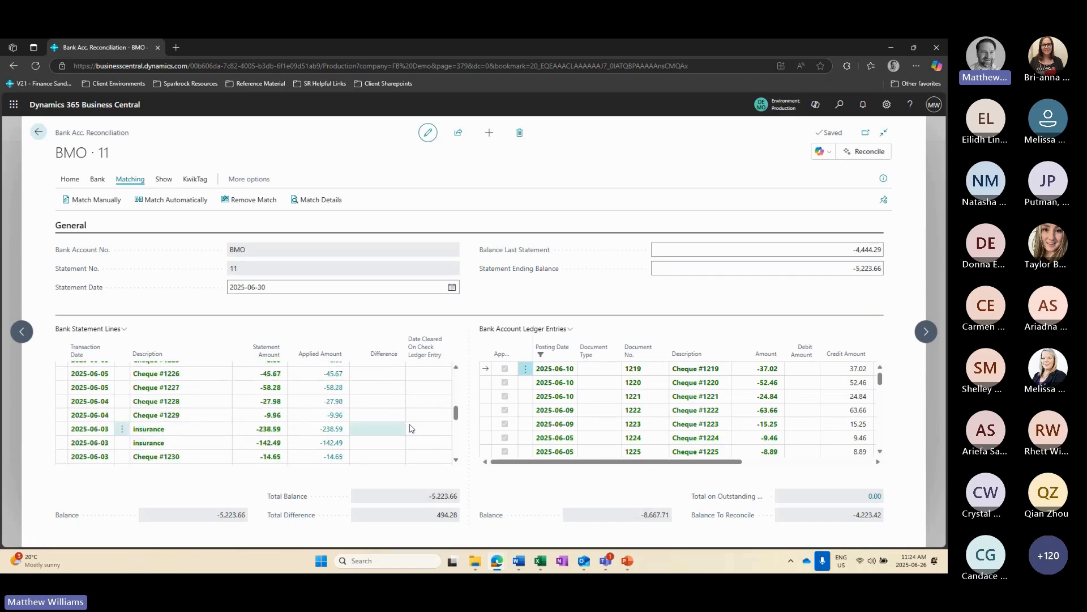
{"action": "scroll", "coordinate": [416, 427], "scroll_direction": "up", "scroll_amount": 5}
{"action": "scroll", "coordinate": [396, 419], "scroll_direction": "up", "scroll_amount": 5}
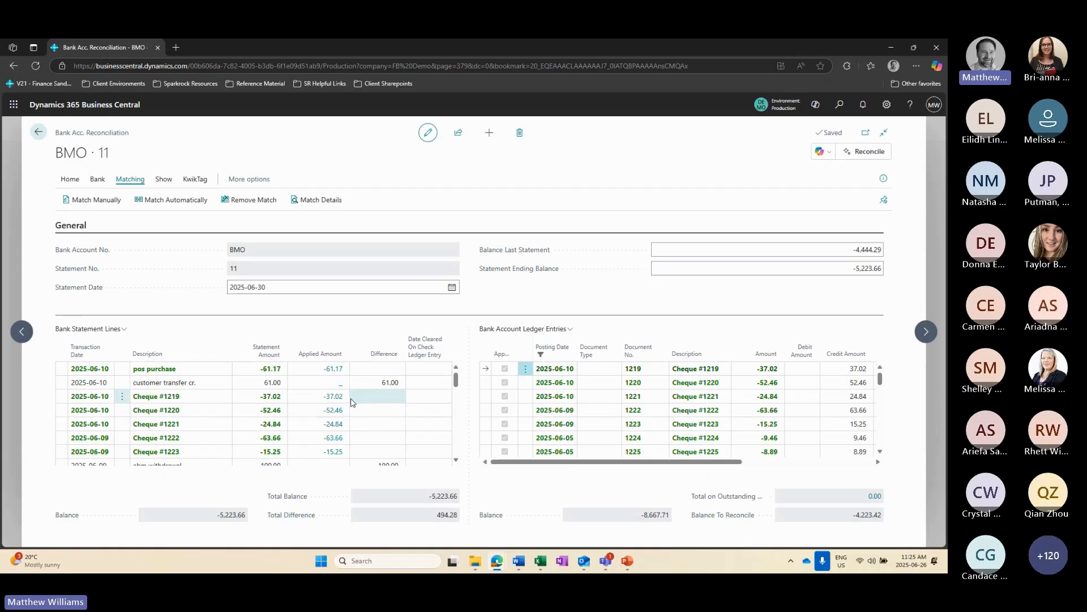
- Check the match details of the Cheque #1219 statement line for the fields it matched on, and return to the reconciliation
{"action": "left_click", "coordinate": [205, 395]}
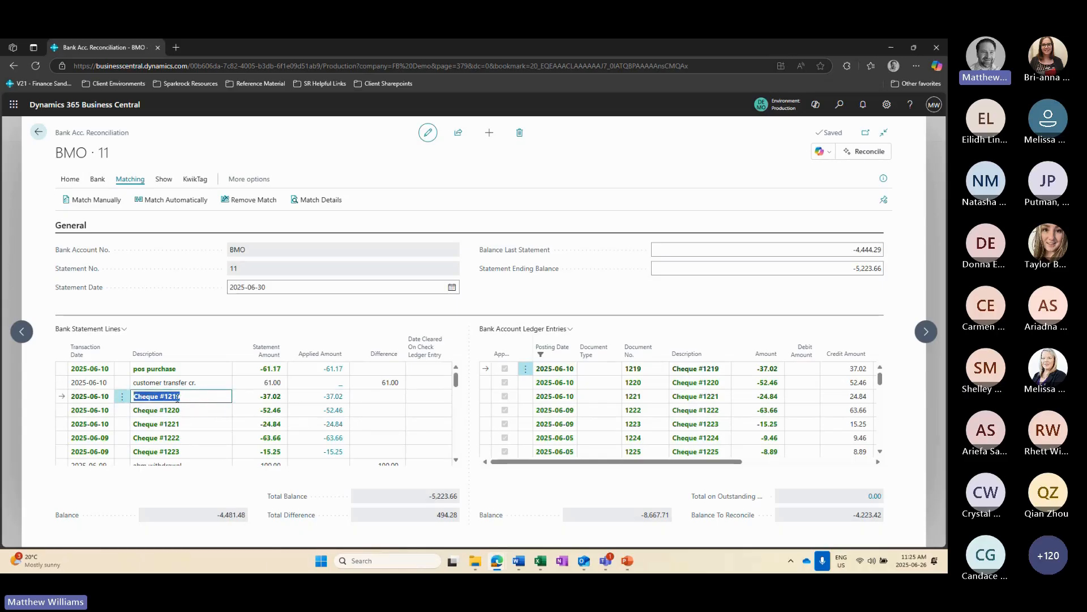
{"action": "left_click_drag", "start_coordinate": [180, 397], "coordinate": [164, 397]}
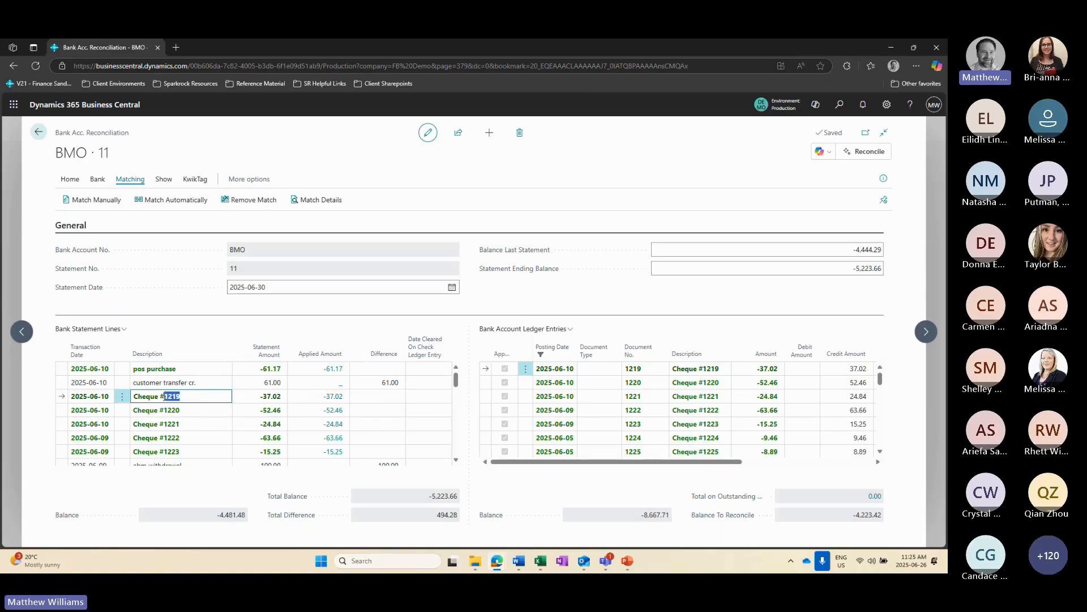
{"action": "left_click", "coordinate": [339, 198]}
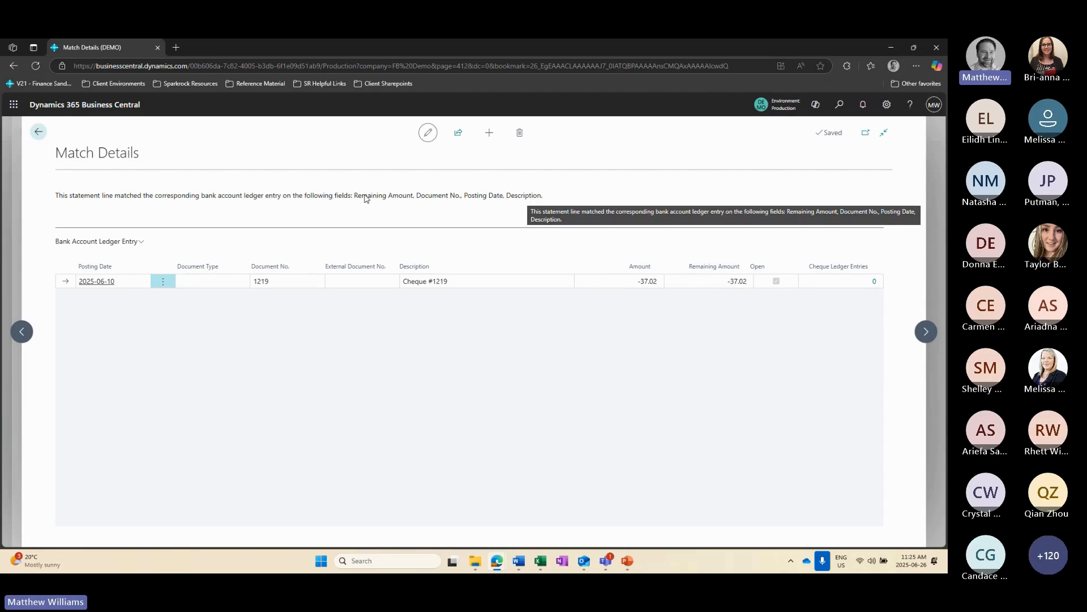
{"action": "left_click_drag", "start_coordinate": [355, 196], "coordinate": [534, 200]}
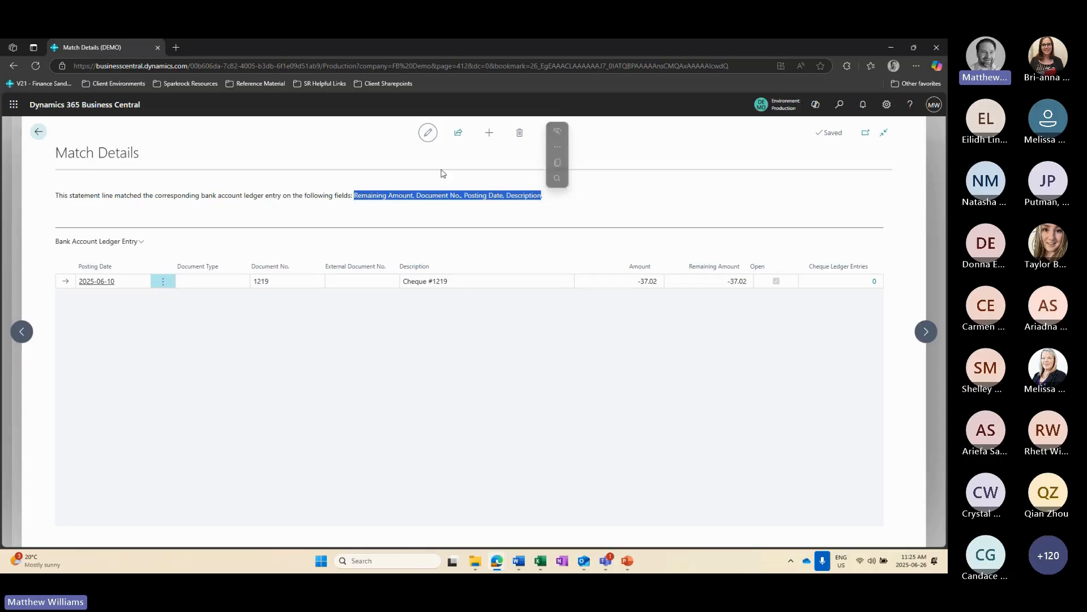
{"action": "left_click", "coordinate": [39, 133]}
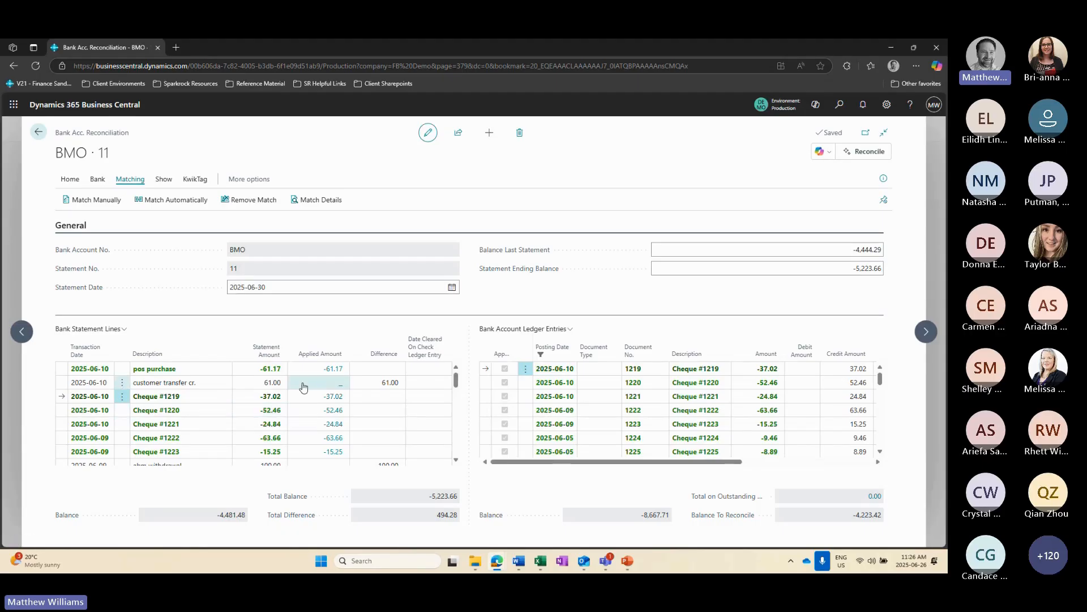
- Check the match details of the Cheque #1222 statement line and return to the reconciliation
{"action": "scroll", "coordinate": [283, 399], "scroll_direction": "down", "scroll_amount": 3}
{"action": "scroll", "coordinate": [175, 394], "scroll_direction": "up", "scroll_amount": 2}
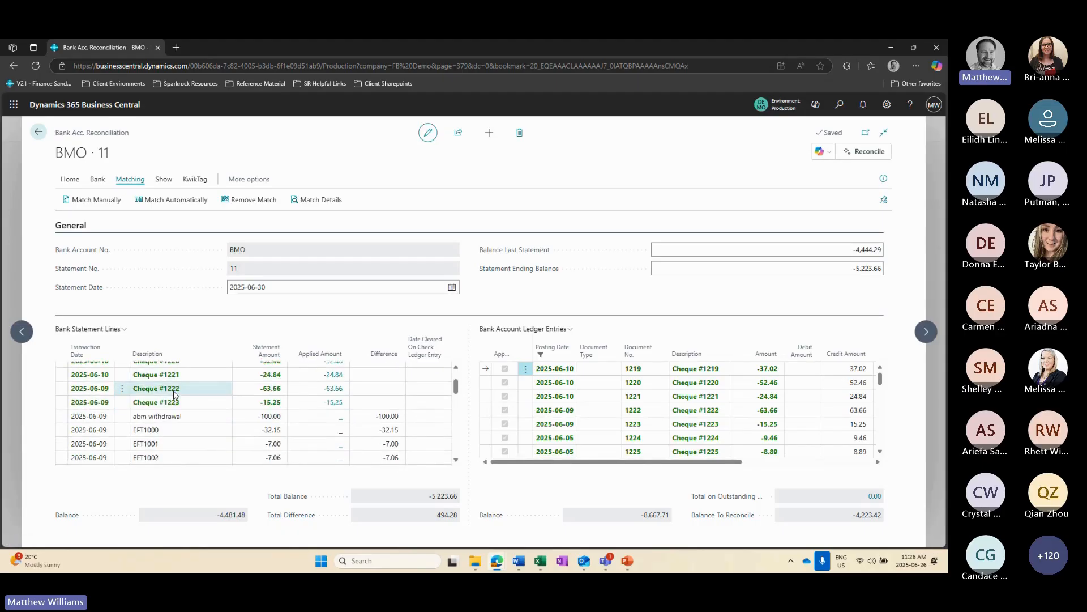
{"action": "left_click", "coordinate": [175, 390]}
{"action": "left_click", "coordinate": [317, 199]}
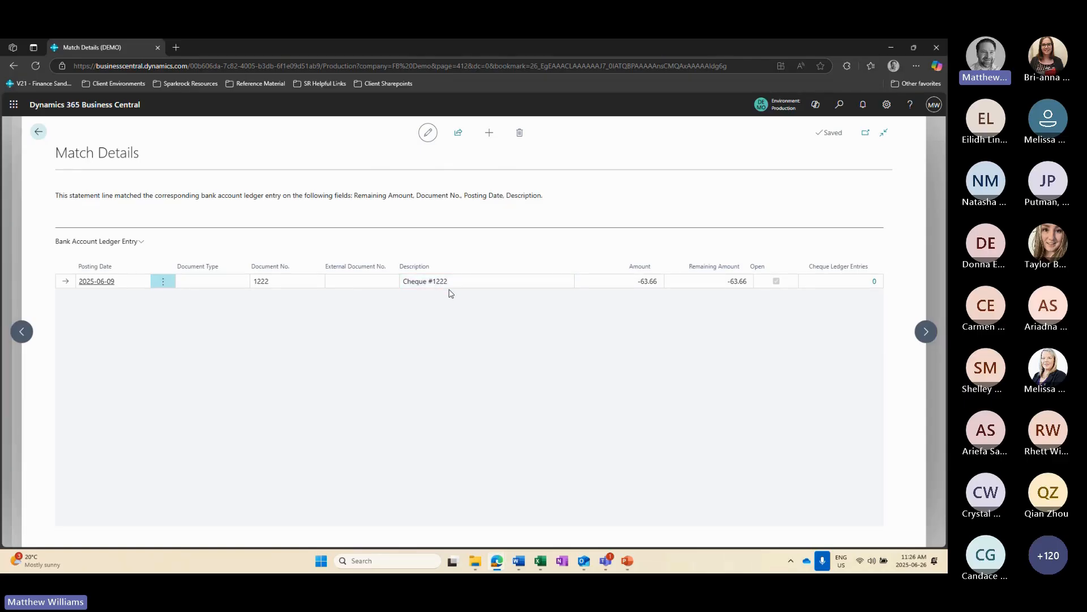
{"action": "left_click", "coordinate": [38, 132]}
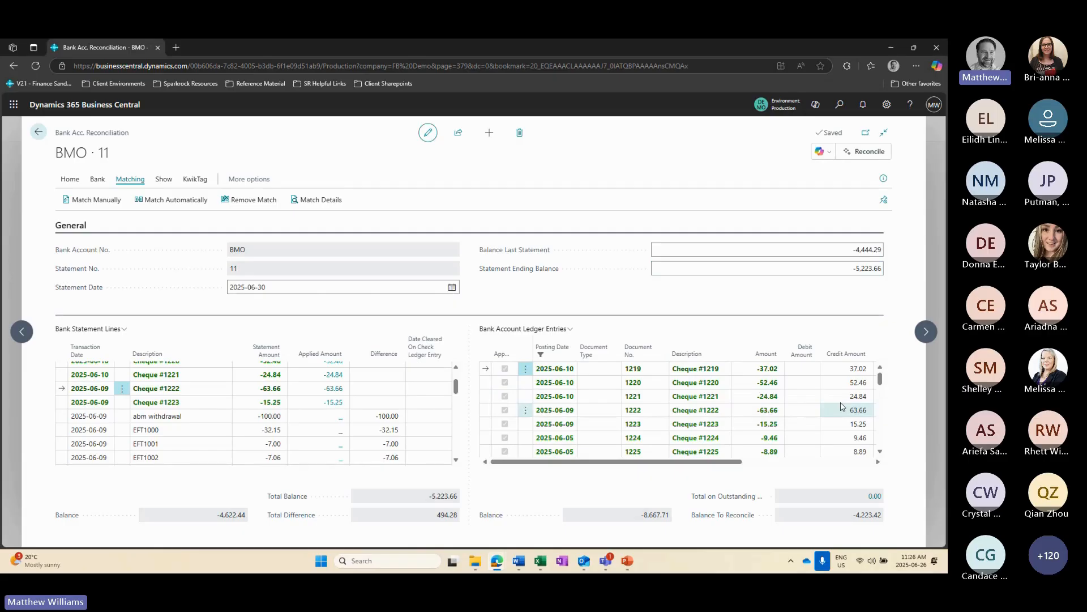
- Examine the unmatched ledger entries and statement lines, and select the 2025-06-02 Debit Memo statement line
{"action": "scroll", "coordinate": [618, 391], "scroll_direction": "down", "scroll_amount": 5}
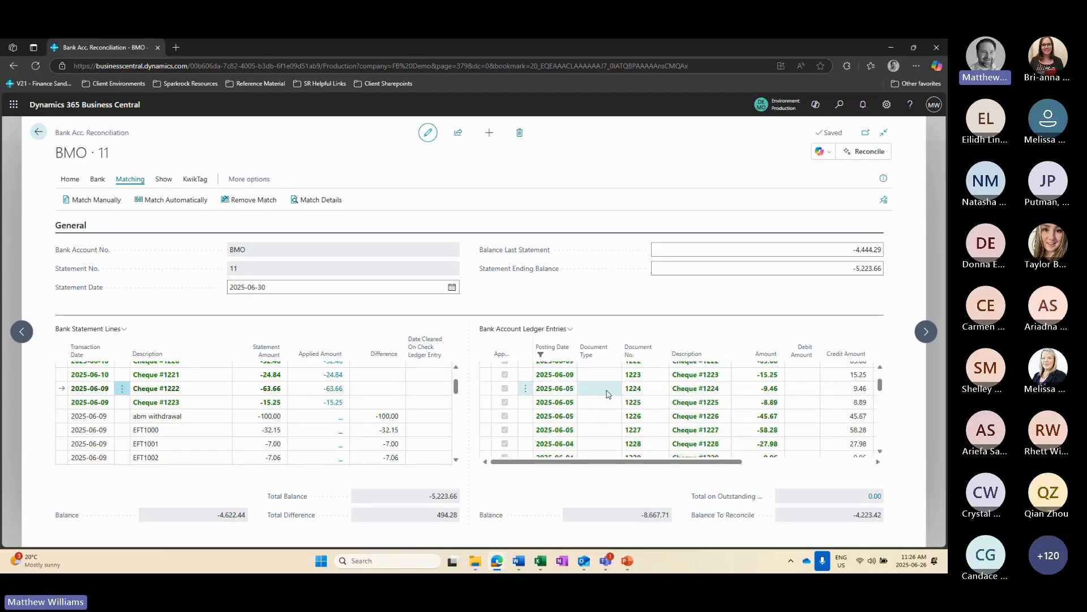
{"action": "scroll", "coordinate": [617, 389], "scroll_direction": "down", "scroll_amount": 3}
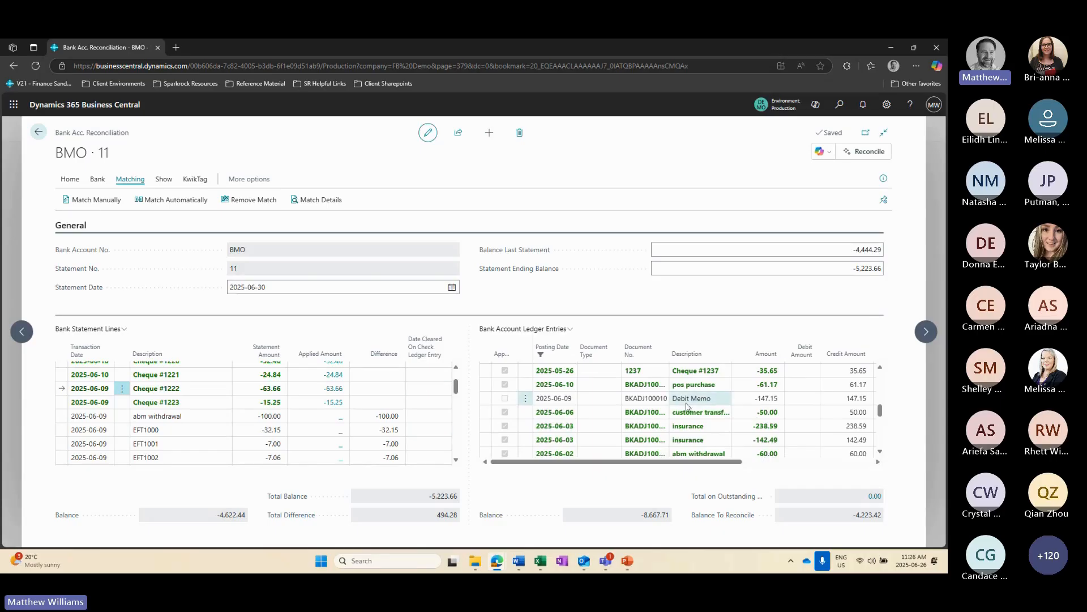
{"action": "scroll", "coordinate": [685, 408], "scroll_direction": "down", "scroll_amount": 5}
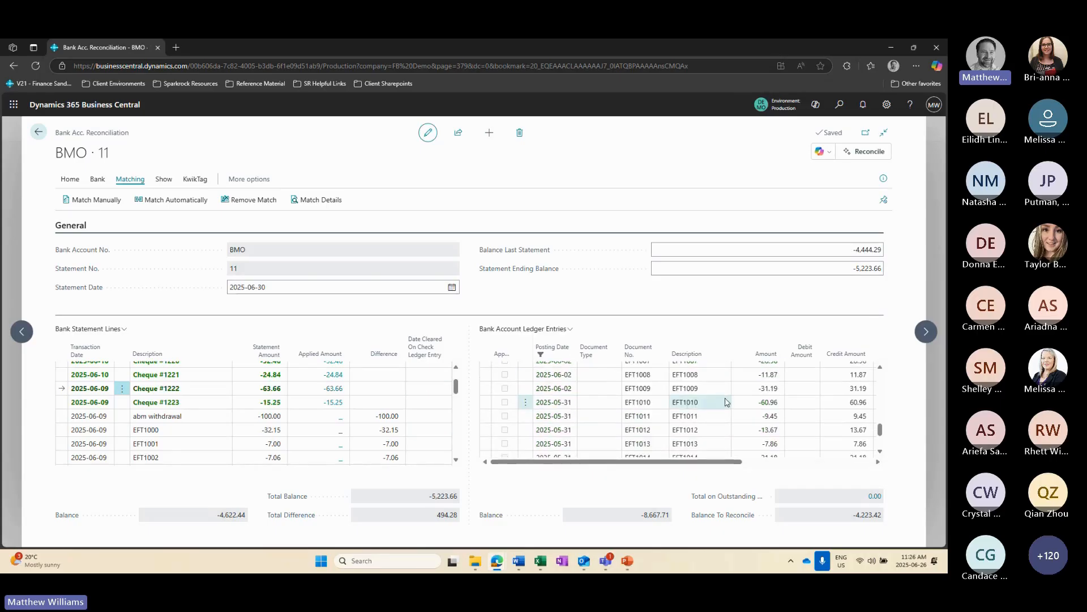
{"action": "scroll", "coordinate": [688, 401], "scroll_direction": "up", "scroll_amount": 3}
{"action": "scroll", "coordinate": [372, 399], "scroll_direction": "down", "scroll_amount": 2}
{"action": "left_click", "coordinate": [372, 397]}
{"action": "scroll", "coordinate": [374, 403], "scroll_direction": "down", "scroll_amount": 5}
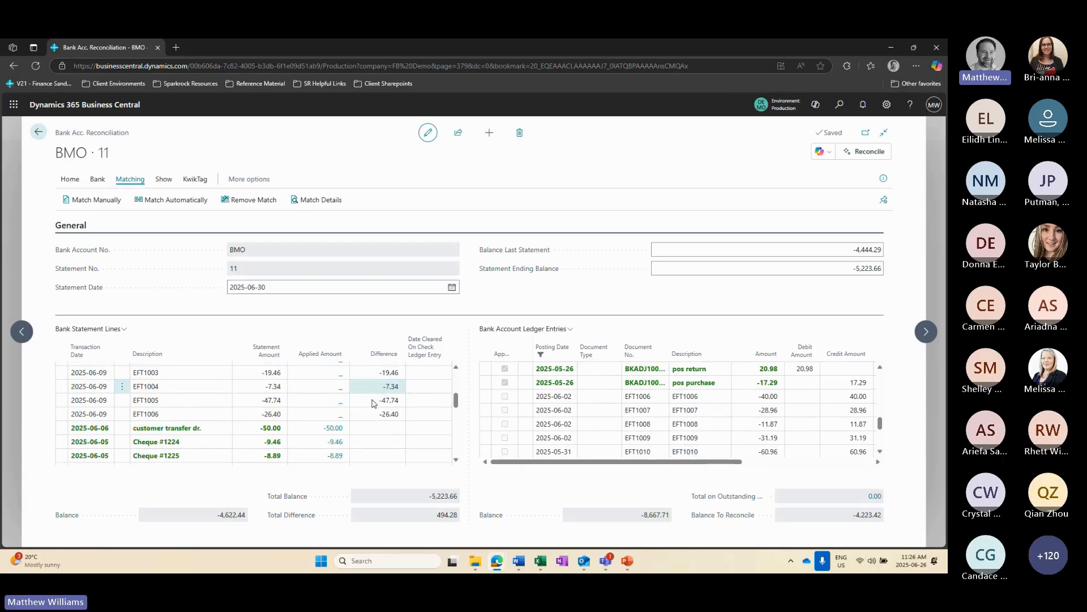
{"action": "scroll", "coordinate": [373, 401], "scroll_direction": "down", "scroll_amount": 2}
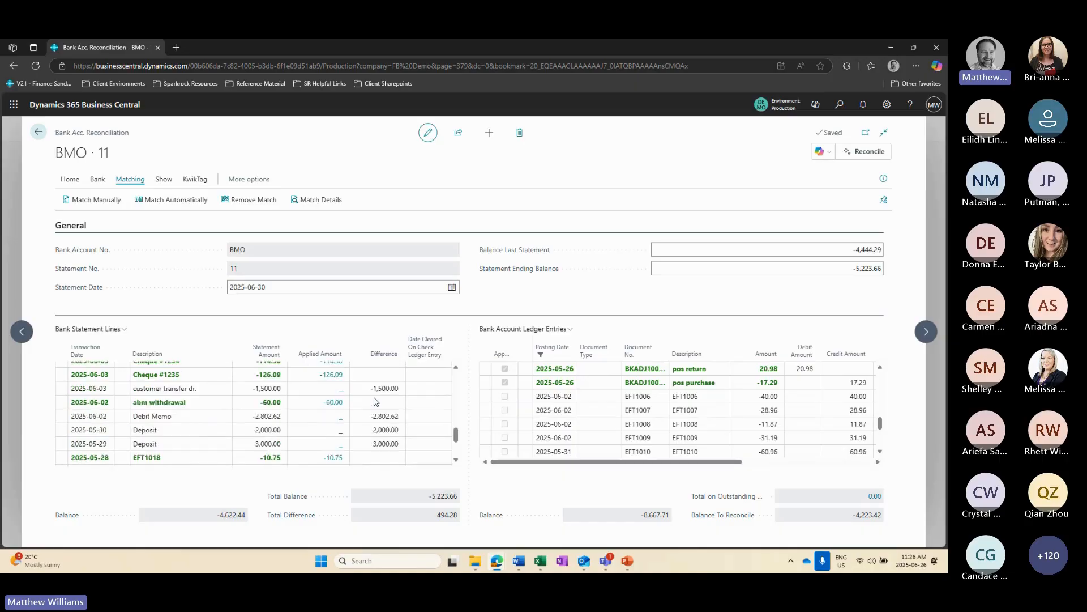
{"action": "left_click", "coordinate": [204, 415]}
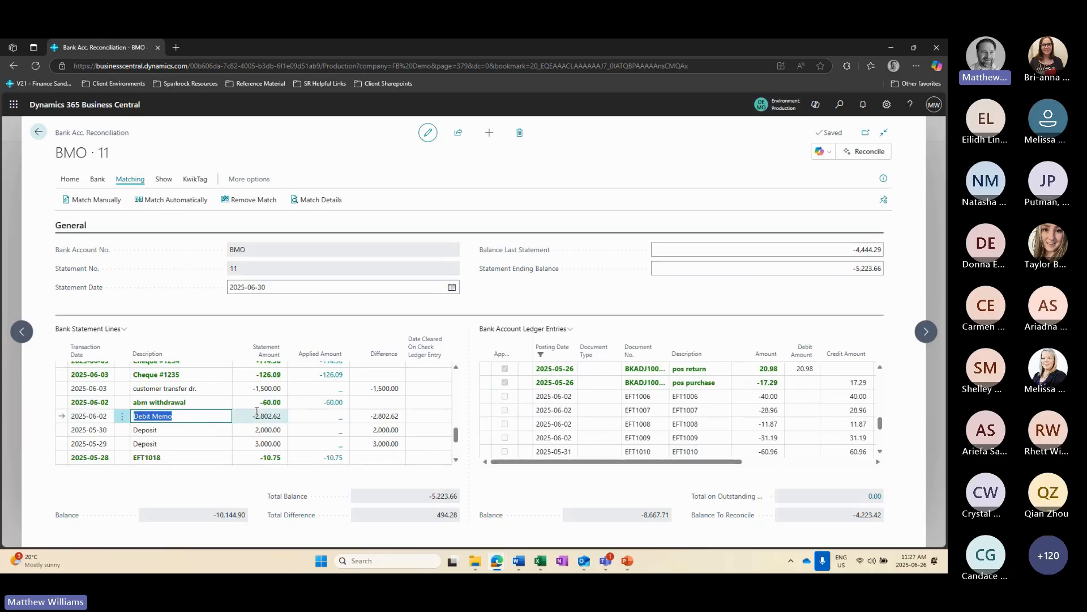
{"action": "left_click", "coordinate": [581, 396]}
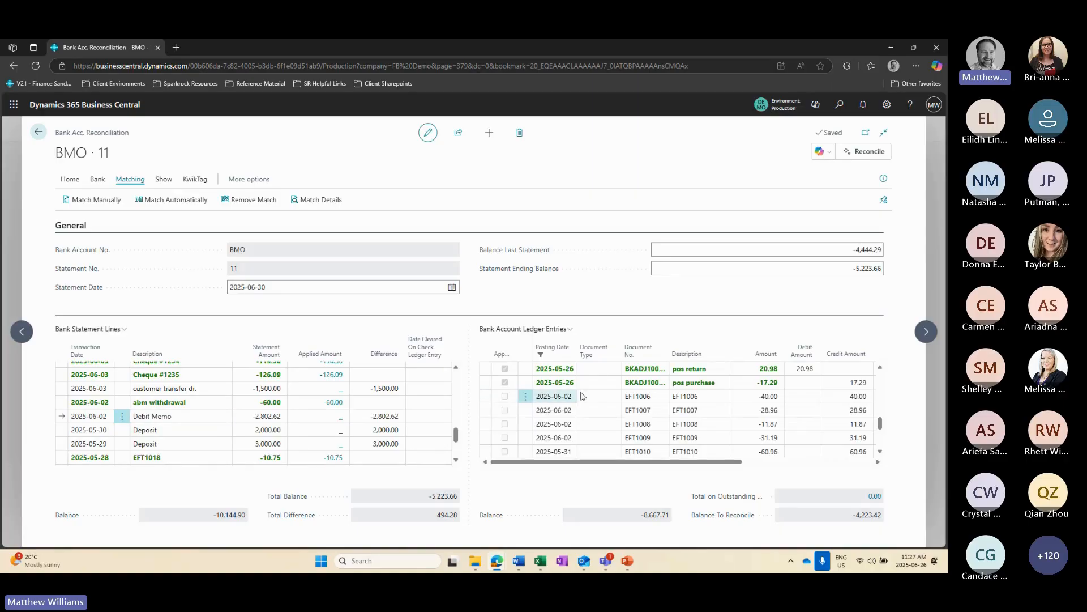
{"action": "scroll", "coordinate": [572, 399], "scroll_direction": "down", "scroll_amount": 3}
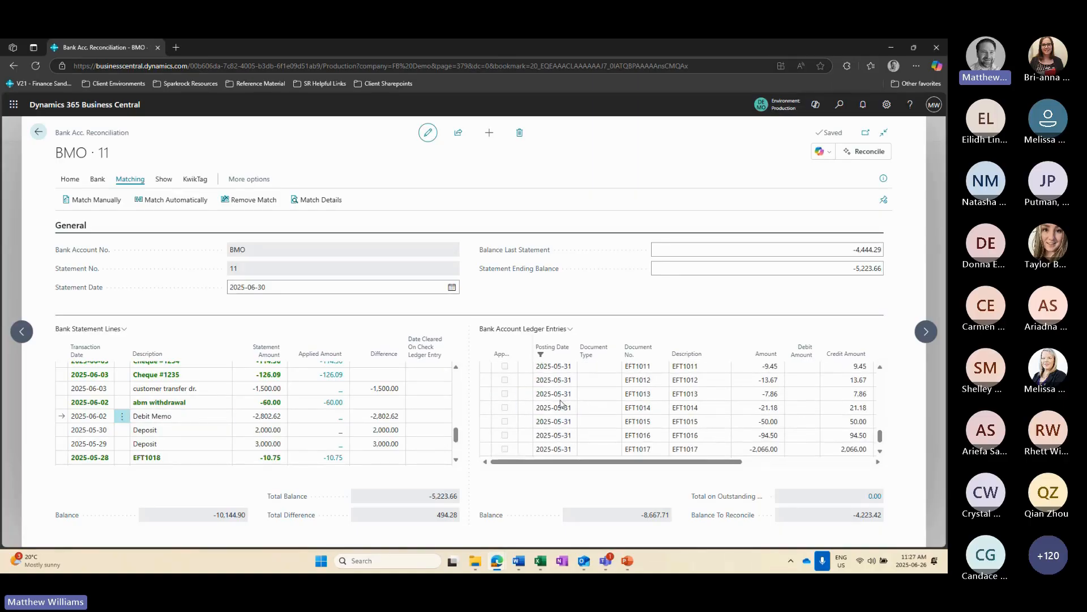
{"action": "scroll", "coordinate": [560, 403], "scroll_direction": "down", "scroll_amount": 1}
{"action": "left_click", "coordinate": [492, 438], "text": "shift"}
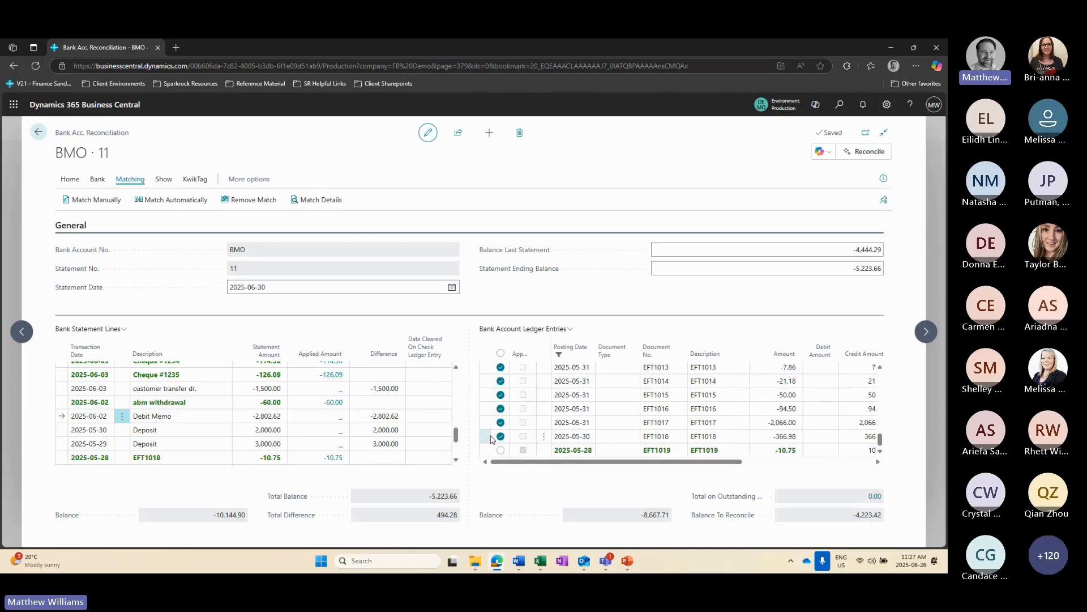
{"action": "scroll", "coordinate": [524, 425], "scroll_direction": "up", "scroll_amount": 2}
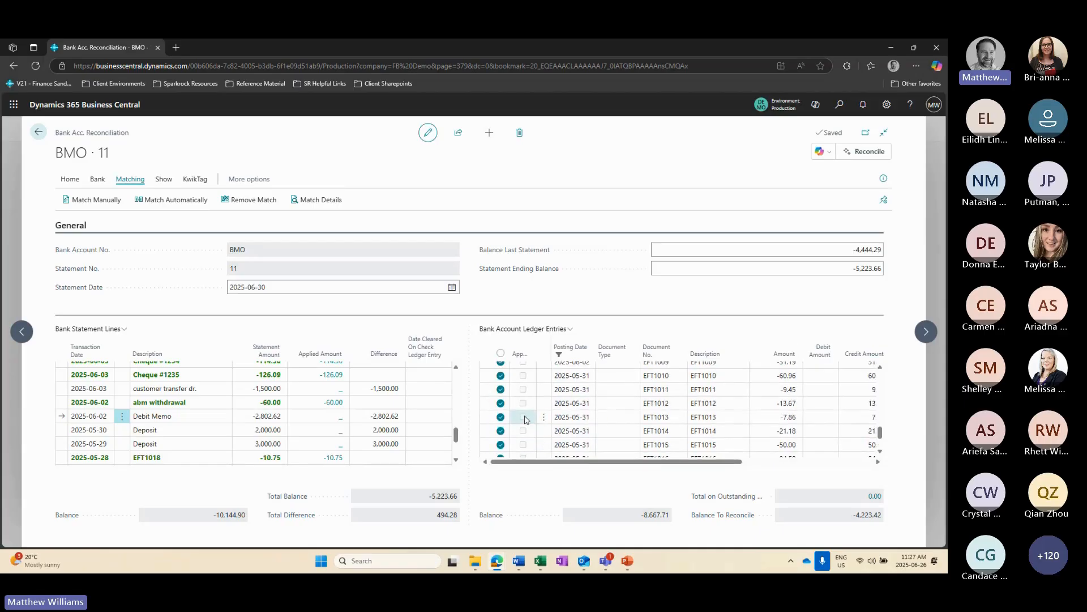
{"action": "scroll", "coordinate": [524, 418], "scroll_direction": "up", "scroll_amount": 3}
{"action": "scroll", "coordinate": [518, 430], "scroll_direction": "down", "scroll_amount": 2}
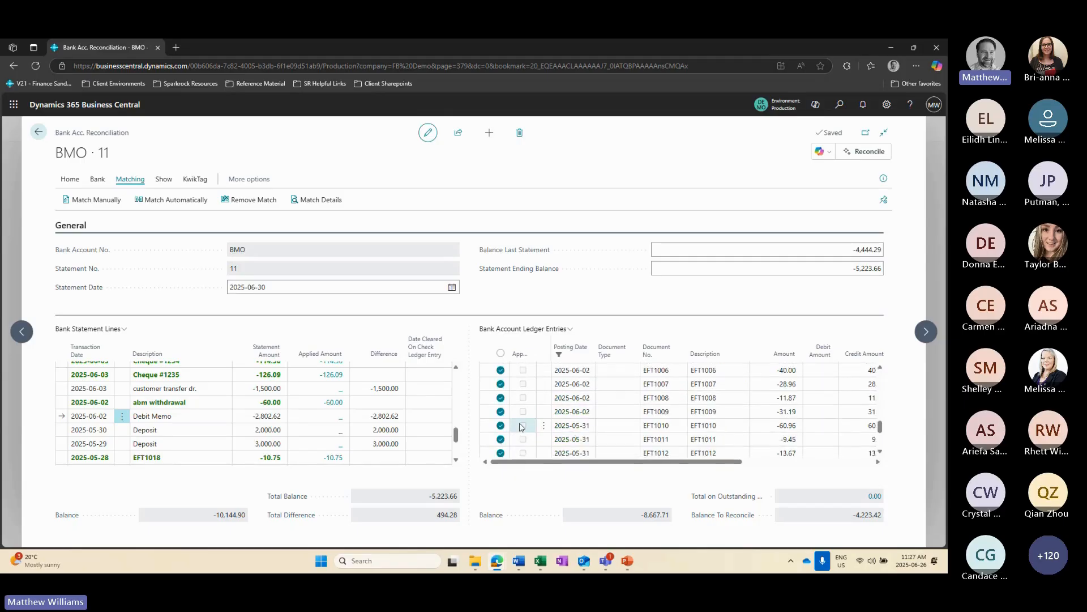
{"action": "scroll", "coordinate": [522, 426], "scroll_direction": "up", "scroll_amount": 2}
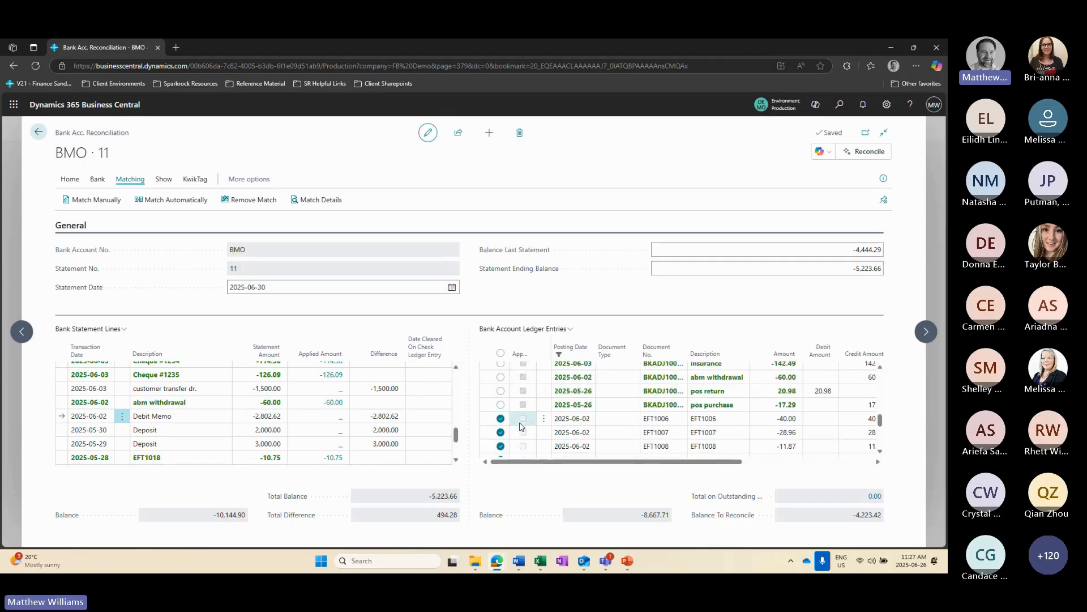
- Manually match ledger entries EFT1006 to EFT1018 to the 2025-06-02 Debit Memo statement line, collapsing the General section
{"action": "left_click", "coordinate": [486, 421]}
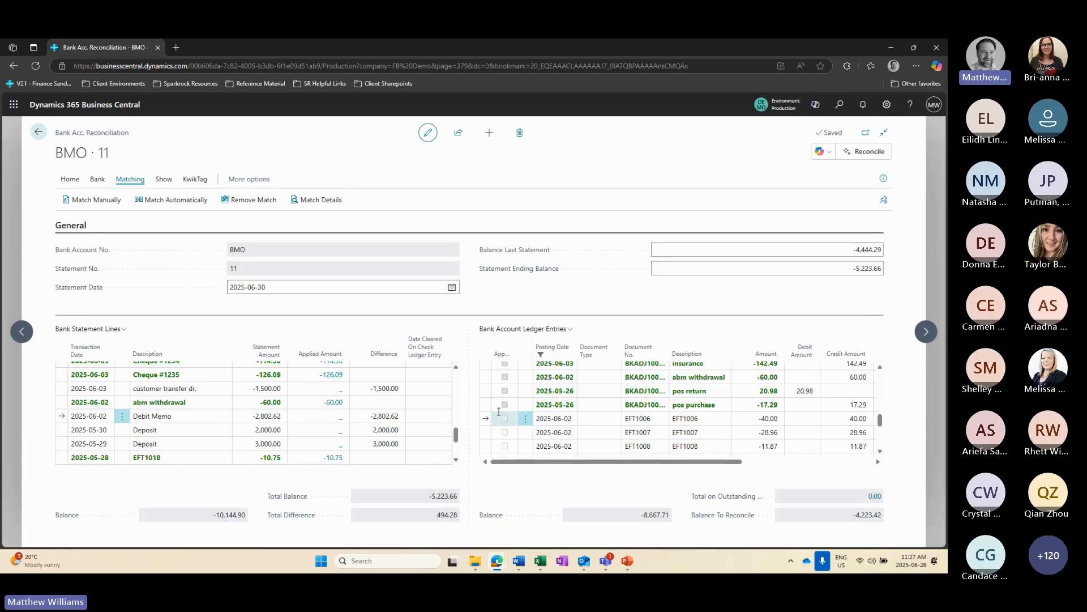
{"action": "scroll", "coordinate": [528, 425], "scroll_direction": "down", "scroll_amount": 2}
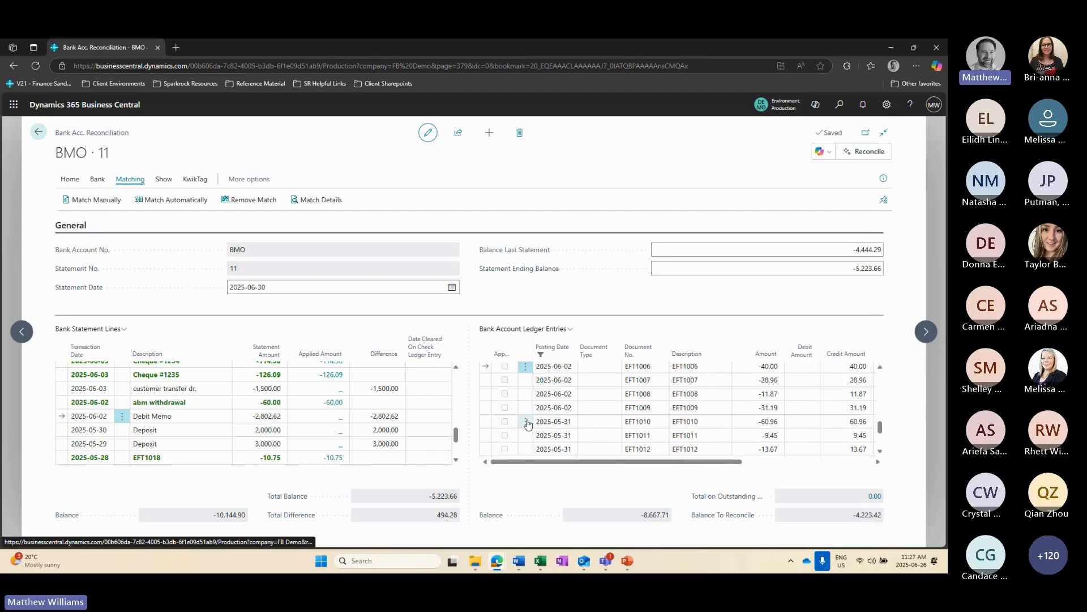
{"action": "scroll", "coordinate": [528, 424], "scroll_direction": "down", "scroll_amount": 3}
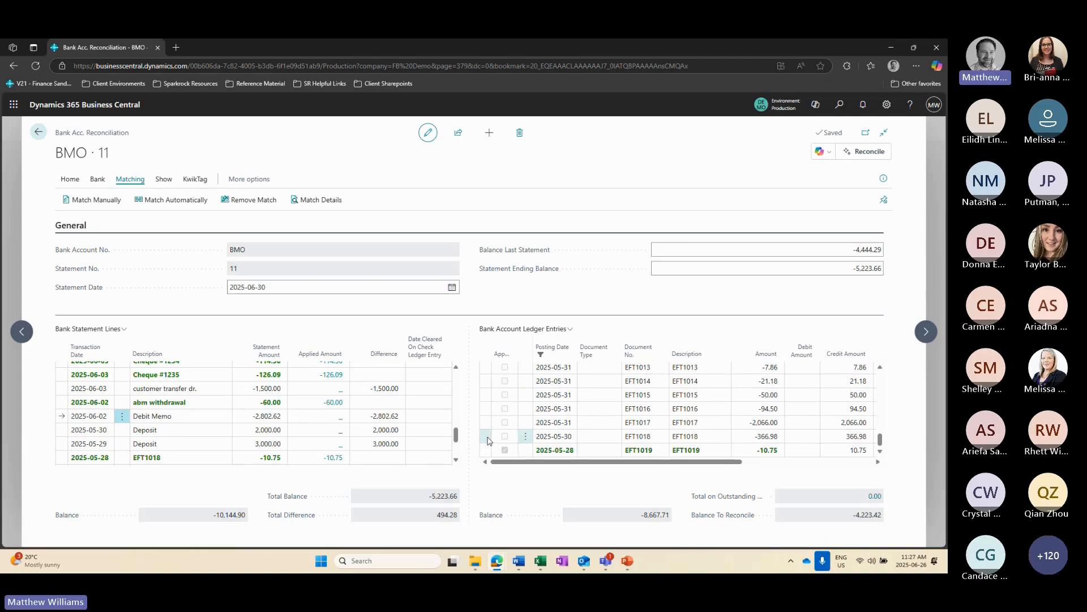
{"action": "left_click", "coordinate": [487, 439], "text": "shift"}
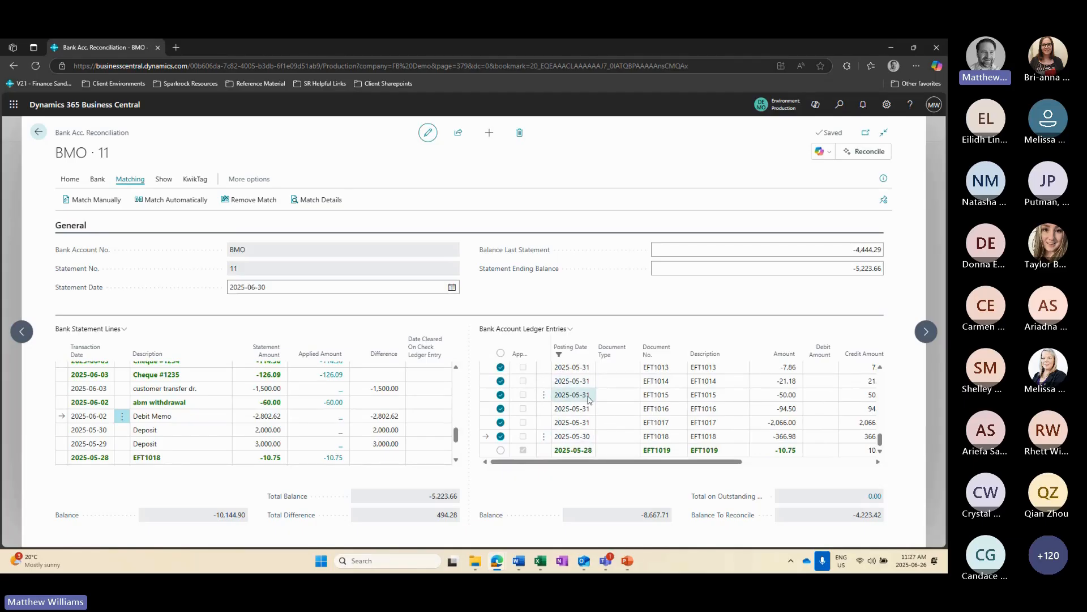
{"action": "left_click", "coordinate": [80, 228]}
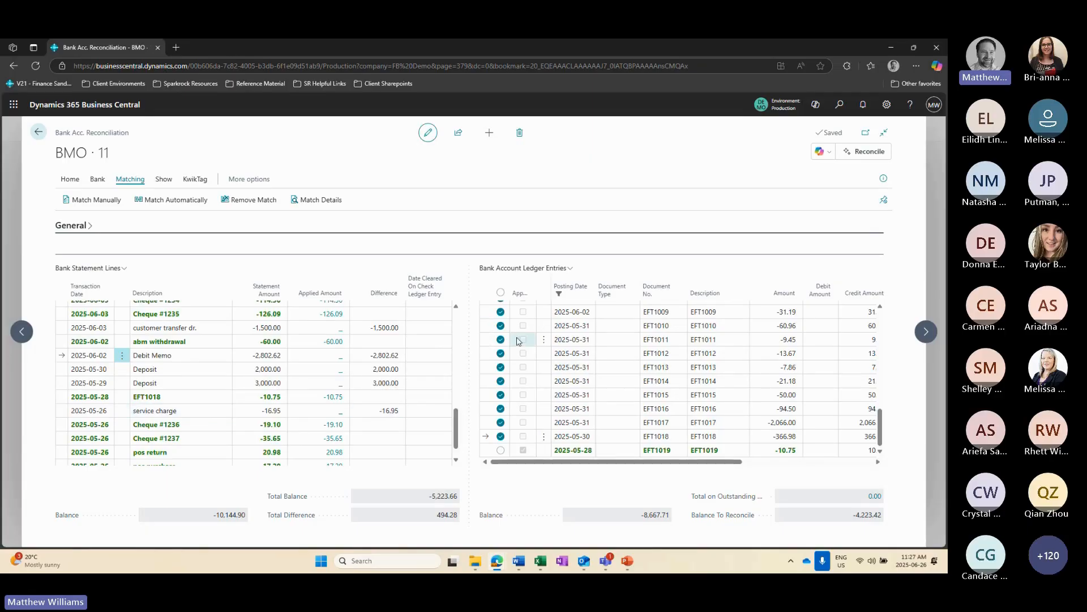
{"action": "scroll", "coordinate": [515, 366], "scroll_direction": "up", "scroll_amount": 2}
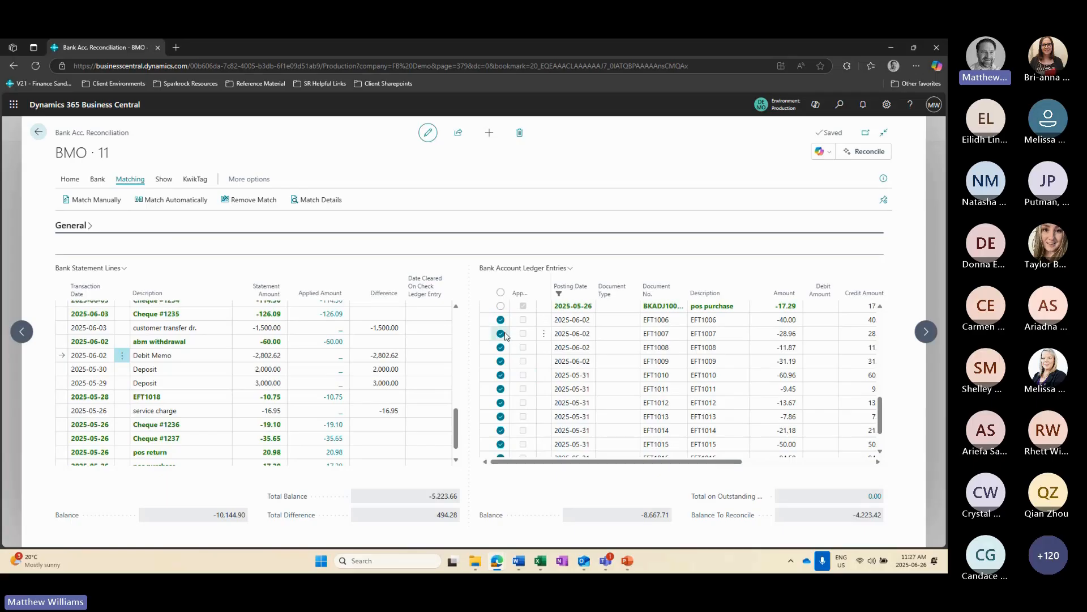
{"action": "scroll", "coordinate": [515, 396], "scroll_direction": "down", "scroll_amount": 2}
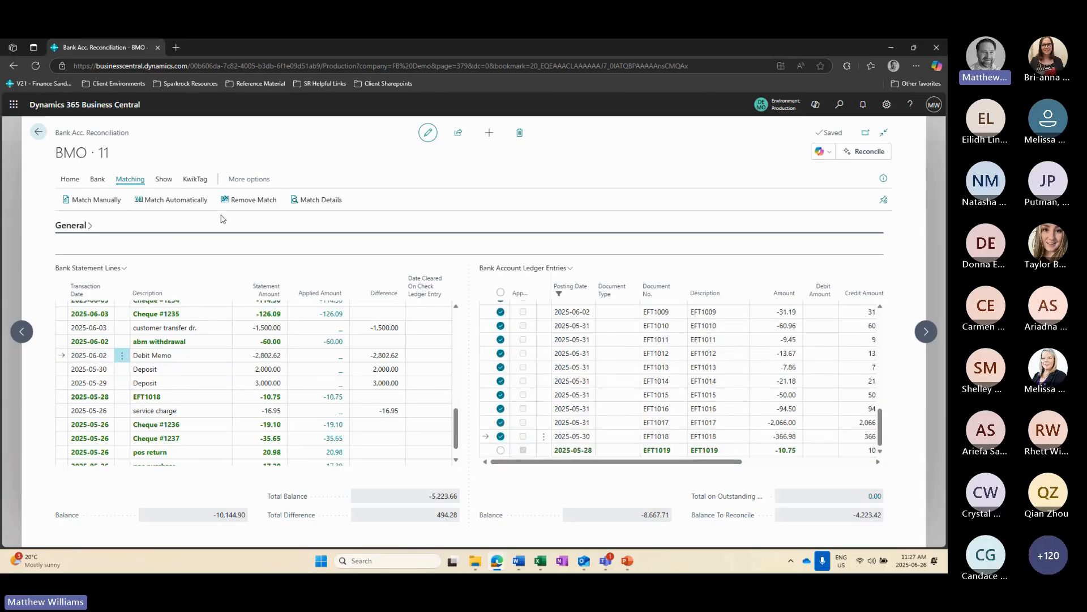
{"action": "left_click", "coordinate": [84, 202]}
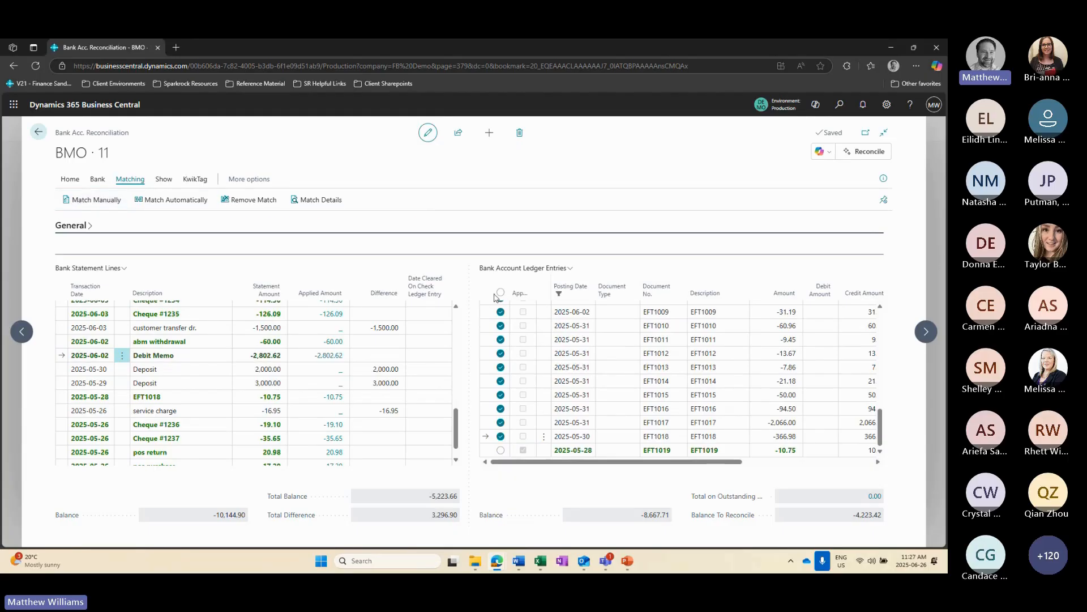
- Review the ledger entries behind the 2025-06-02 Debit Memo line's applied amount, and return to the reconciliation
{"action": "left_click", "coordinate": [334, 357]}
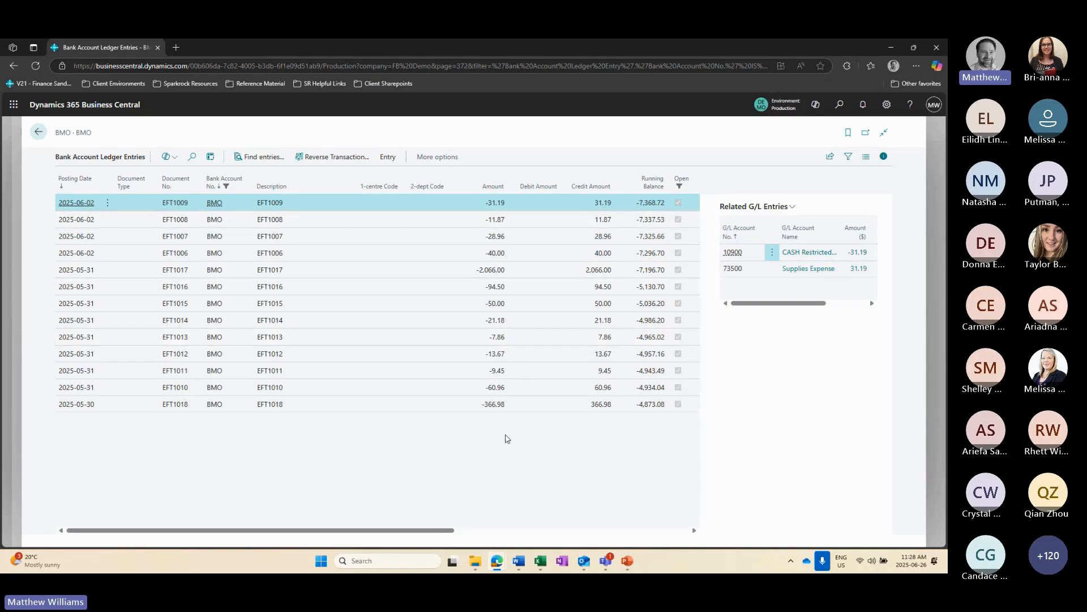
{"action": "left_click", "coordinate": [39, 133]}
{"action": "scroll", "coordinate": [230, 366], "scroll_direction": "up", "scroll_amount": 1}
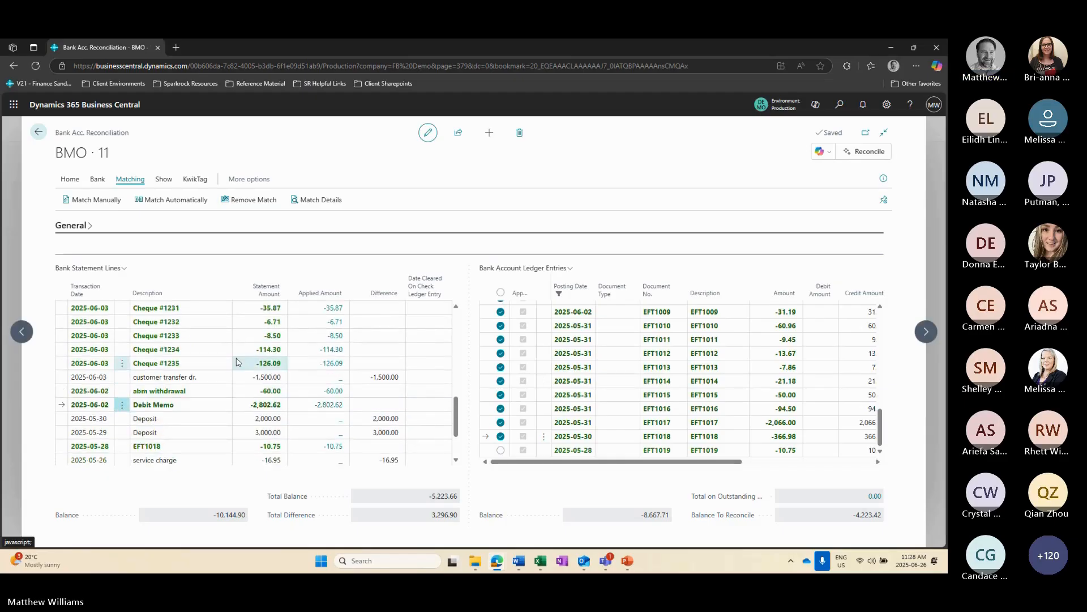
- Manually match the 2025-06-09 Debit Memo ledger entry BKADJ100010 to the 2025-06-09 statement lines EFT1000 to EFT1006
{"action": "scroll", "coordinate": [238, 361], "scroll_direction": "up", "scroll_amount": 5}
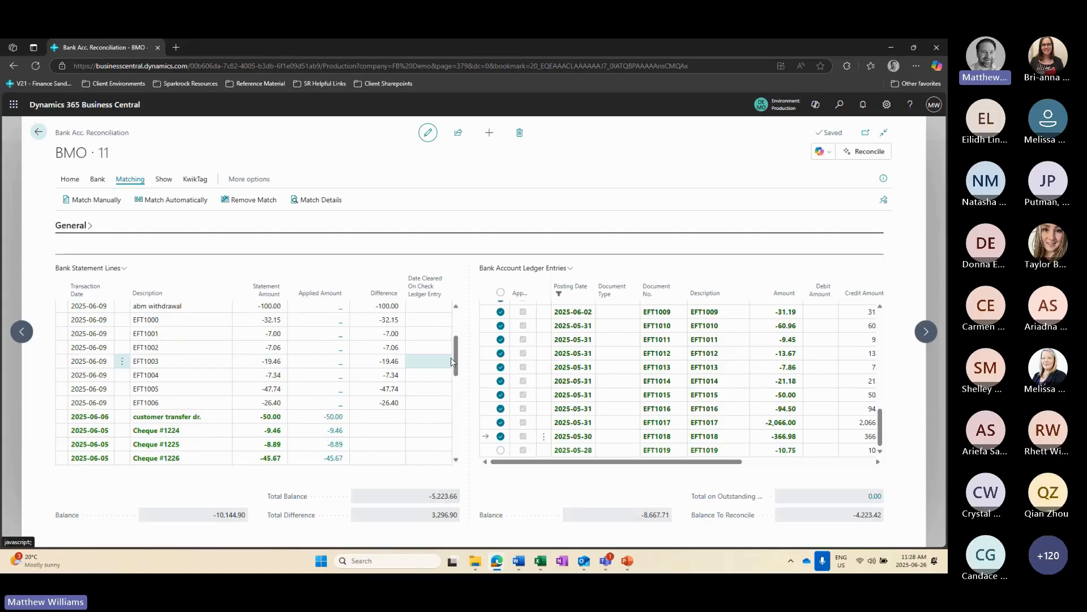
{"action": "scroll", "coordinate": [617, 368], "scroll_direction": "up", "scroll_amount": 3}
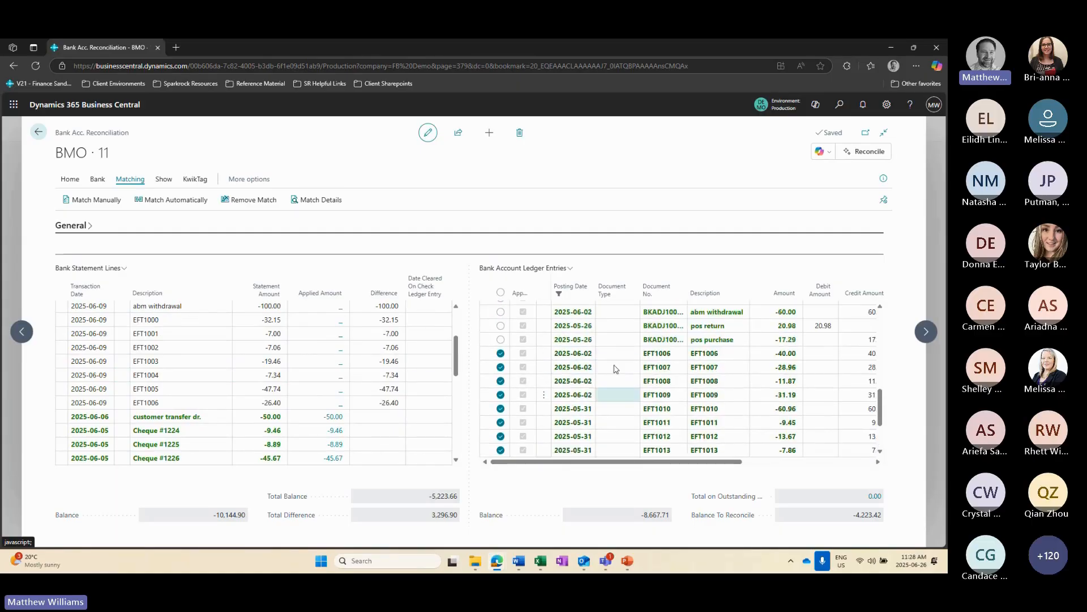
{"action": "scroll", "coordinate": [616, 368], "scroll_direction": "up", "scroll_amount": 4}
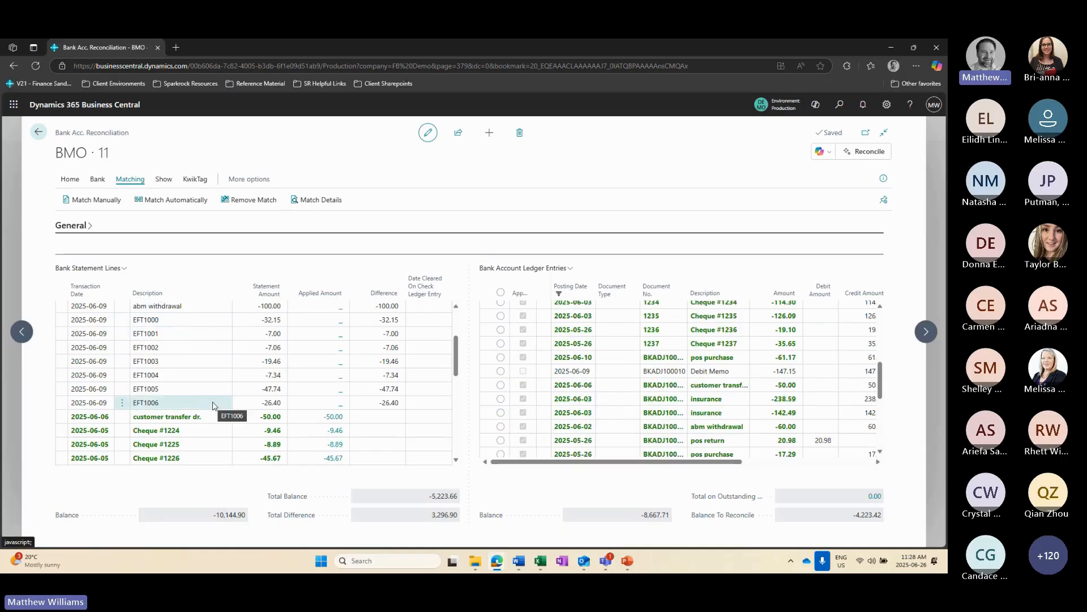
{"action": "scroll", "coordinate": [708, 420], "scroll_direction": "up", "scroll_amount": 2}
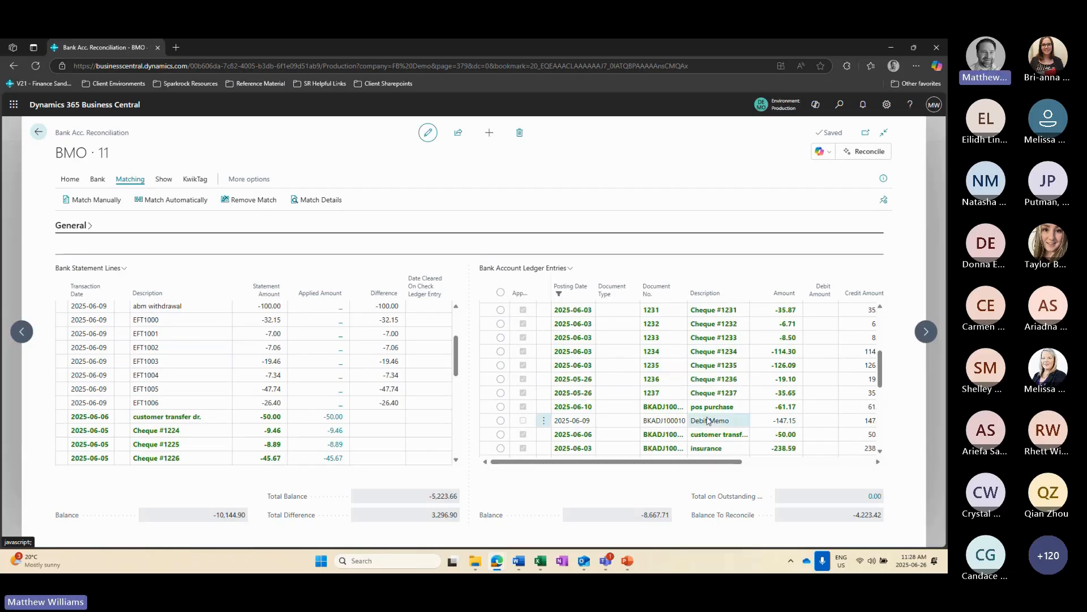
{"action": "left_click", "coordinate": [486, 421]}
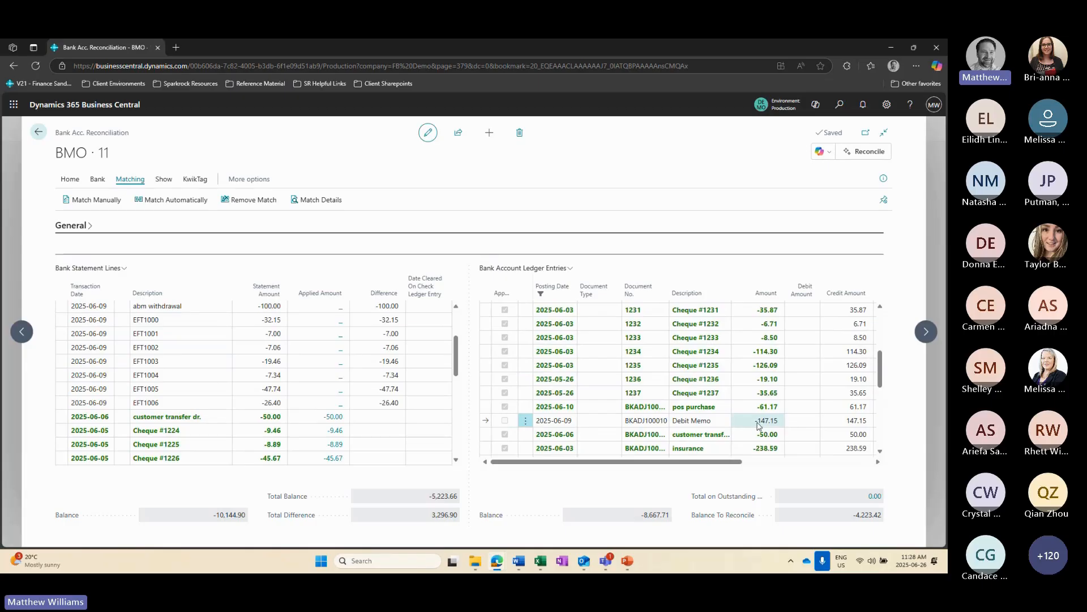
{"action": "scroll", "coordinate": [73, 325], "scroll_direction": "down", "scroll_amount": 1}
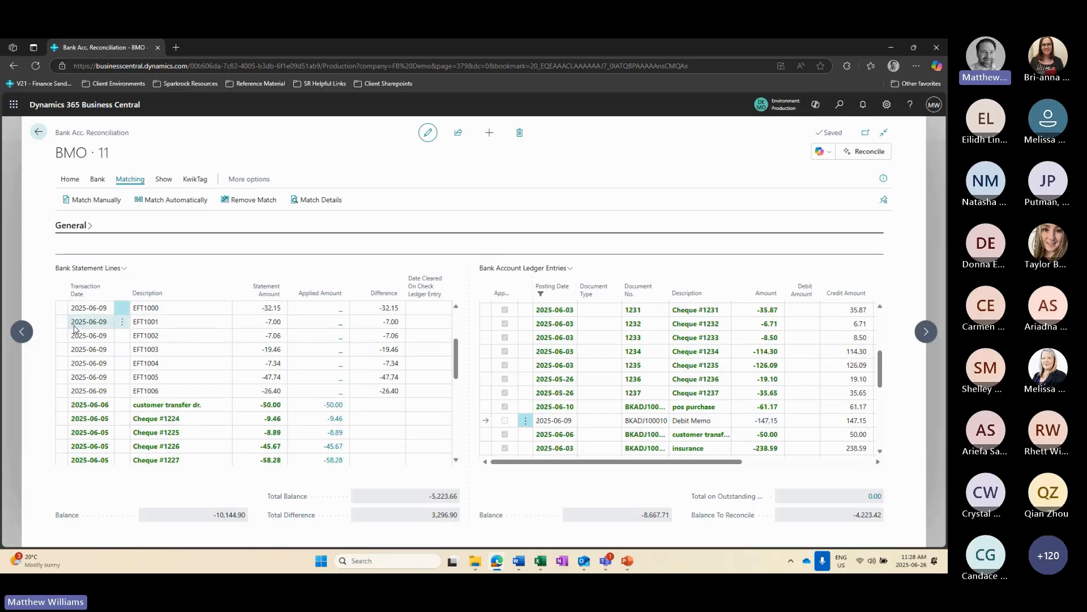
{"action": "scroll", "coordinate": [74, 328], "scroll_direction": "up", "scroll_amount": 3}
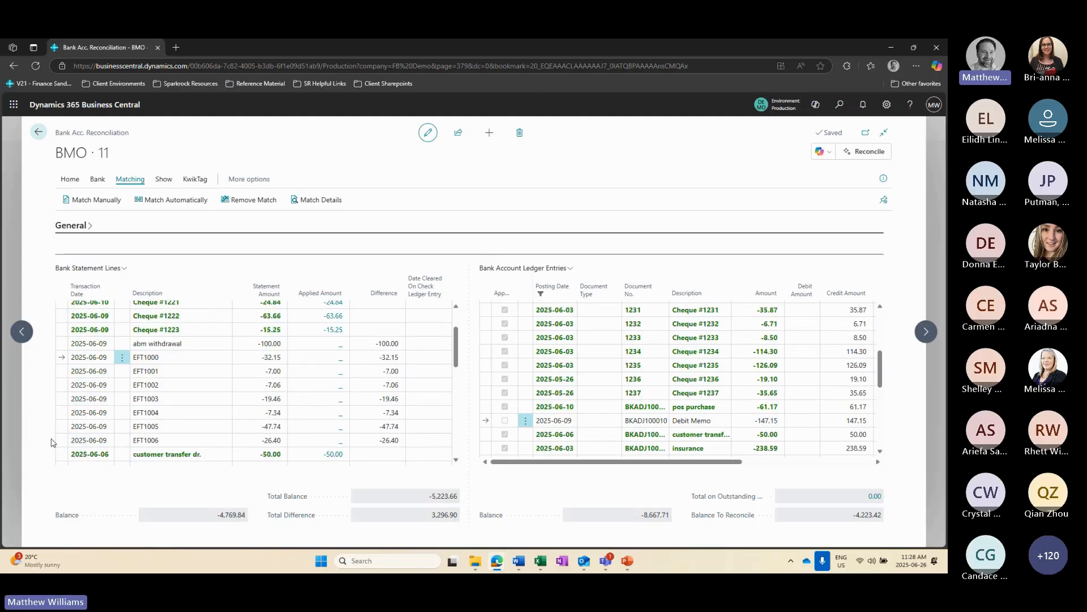
{"action": "left_click", "coordinate": [67, 441], "text": "shift"}
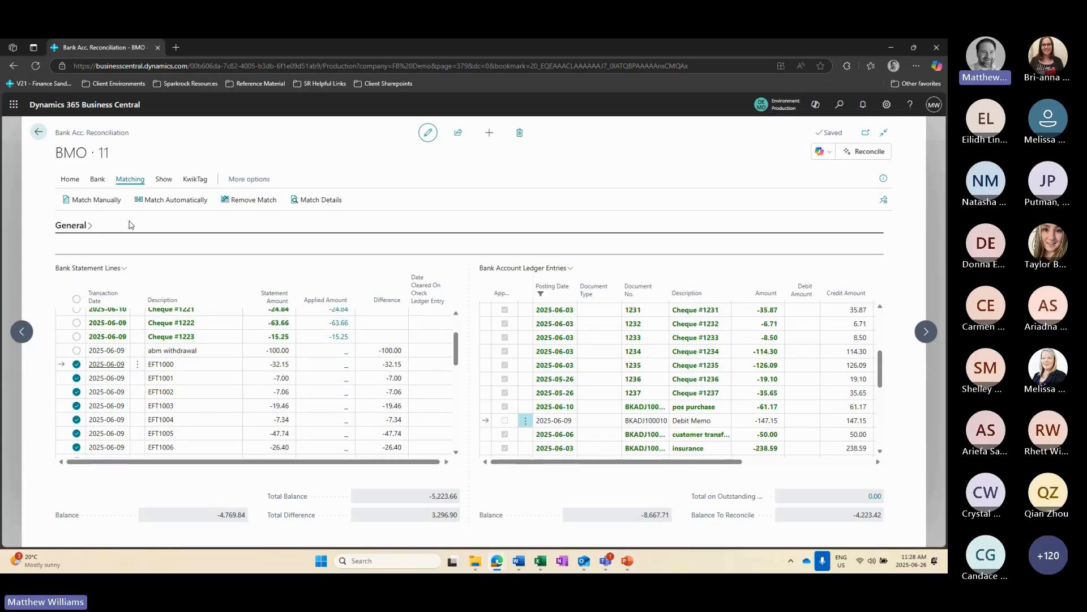
{"action": "left_click", "coordinate": [105, 201]}
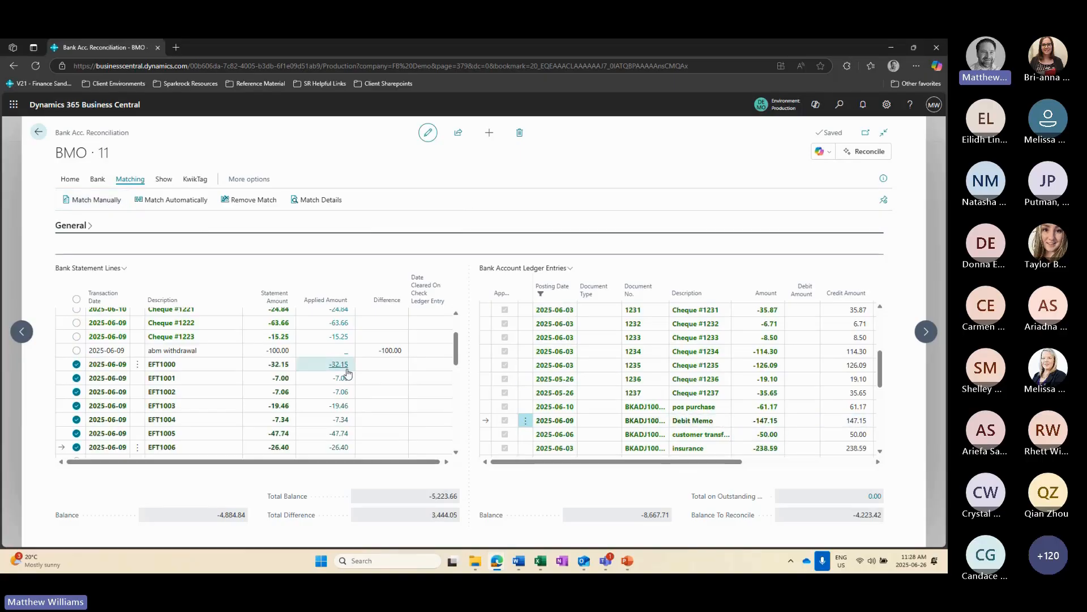
- Filter the reconciliation to show only nonmatched statement lines and ledger entries
{"action": "scroll", "coordinate": [347, 385], "scroll_direction": "down", "scroll_amount": 1}
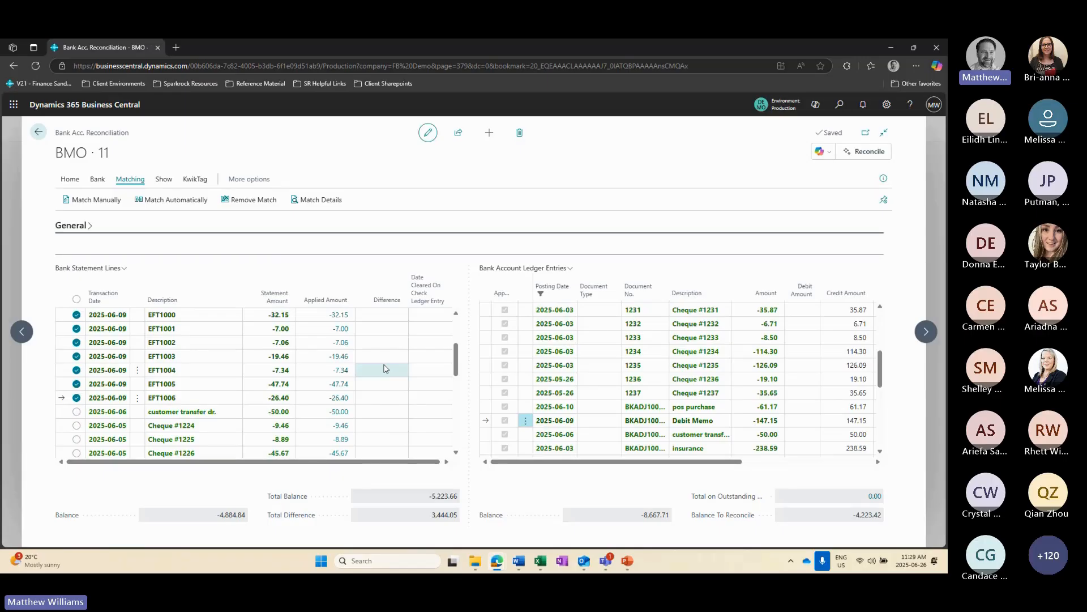
{"action": "scroll", "coordinate": [249, 378], "scroll_direction": "up", "scroll_amount": 3}
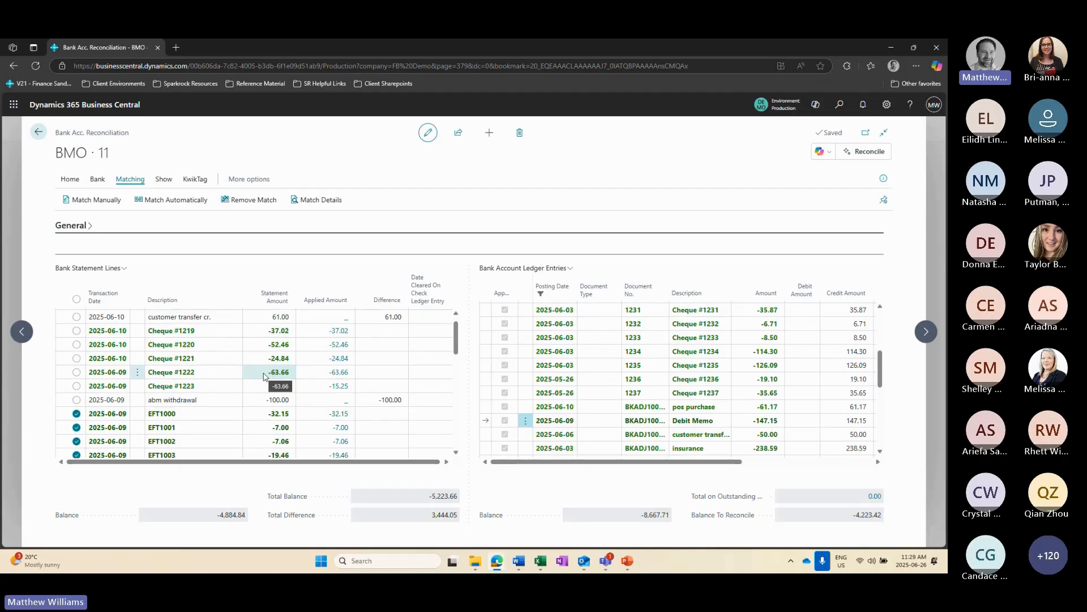
{"action": "scroll", "coordinate": [266, 375], "scroll_direction": "up", "scroll_amount": 1}
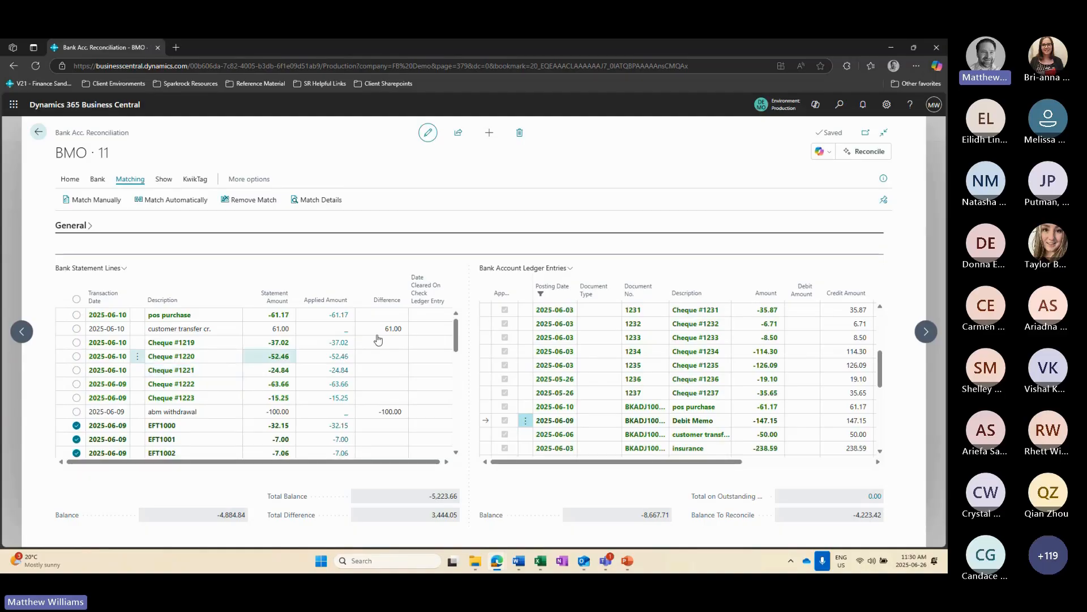
{"action": "scroll", "coordinate": [712, 332], "scroll_direction": "up", "scroll_amount": 2}
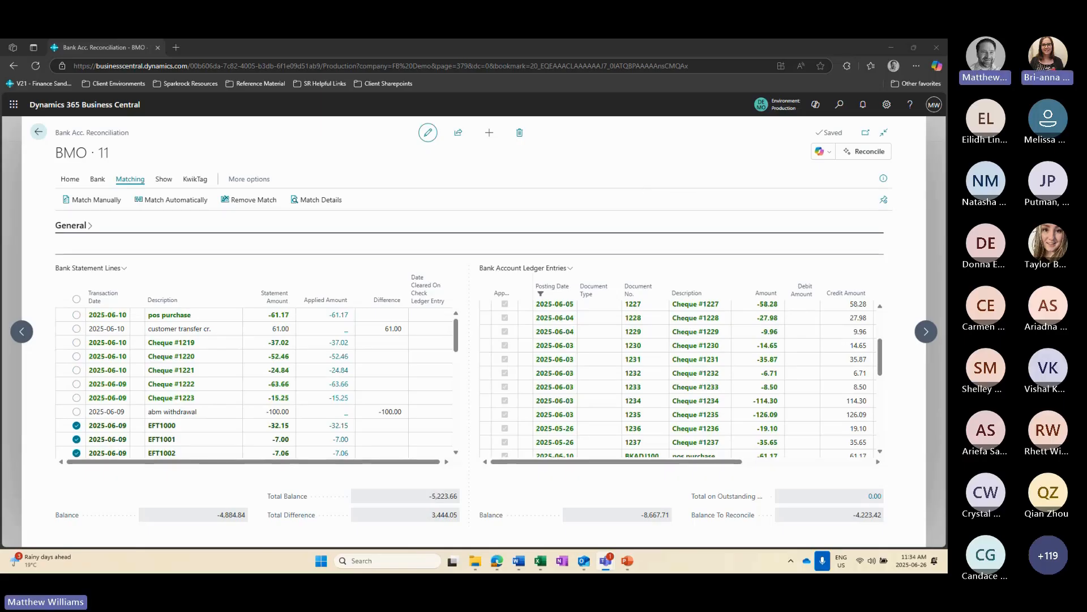
{"action": "left_click", "coordinate": [163, 179]}
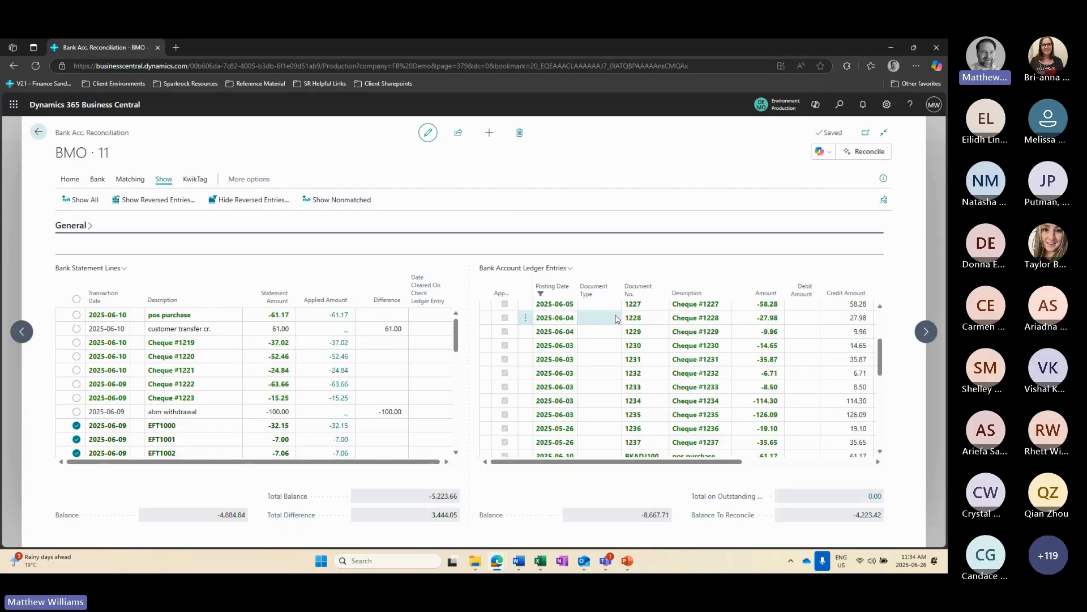
{"action": "scroll", "coordinate": [690, 405], "scroll_direction": "down", "scroll_amount": 10}
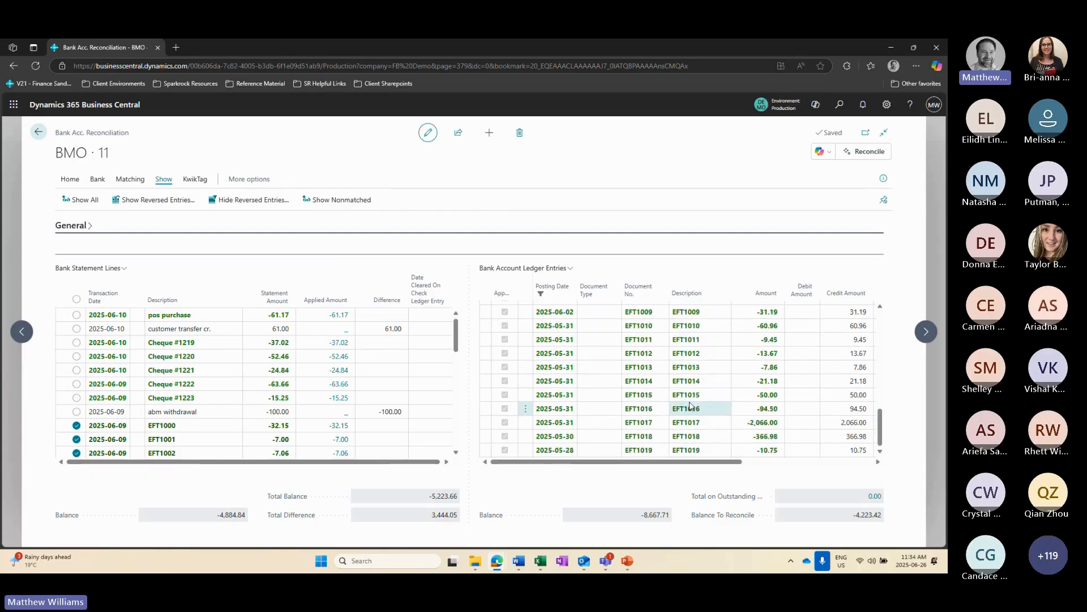
{"action": "scroll", "coordinate": [690, 404], "scroll_direction": "up", "scroll_amount": 5}
{"action": "scroll", "coordinate": [697, 354], "scroll_direction": "down", "scroll_amount": 5}
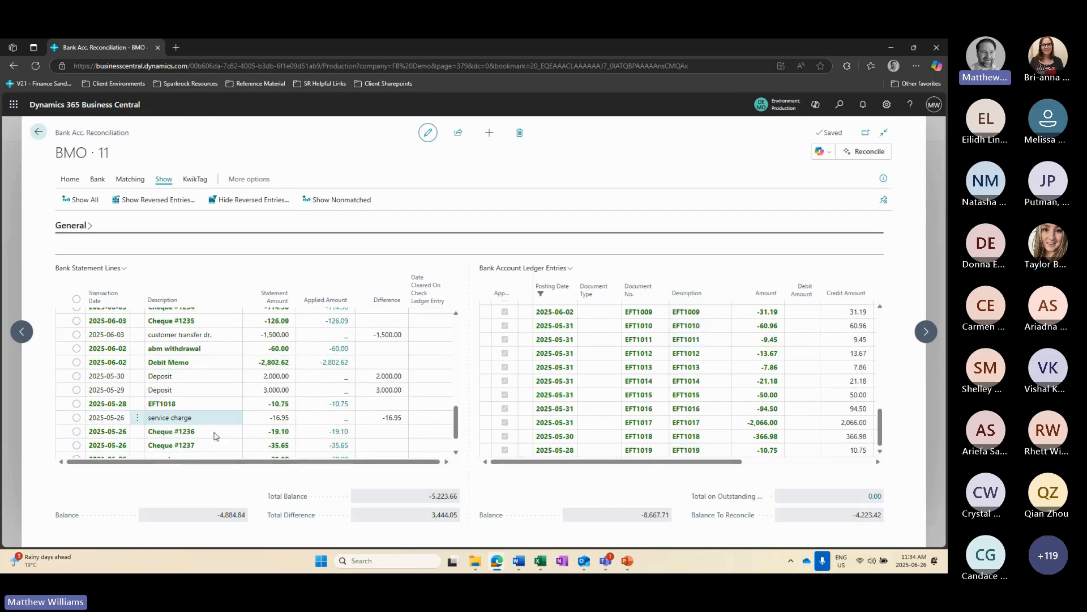
{"action": "scroll", "coordinate": [235, 427], "scroll_direction": "up", "scroll_amount": 3}
{"action": "left_click", "coordinate": [334, 201]}
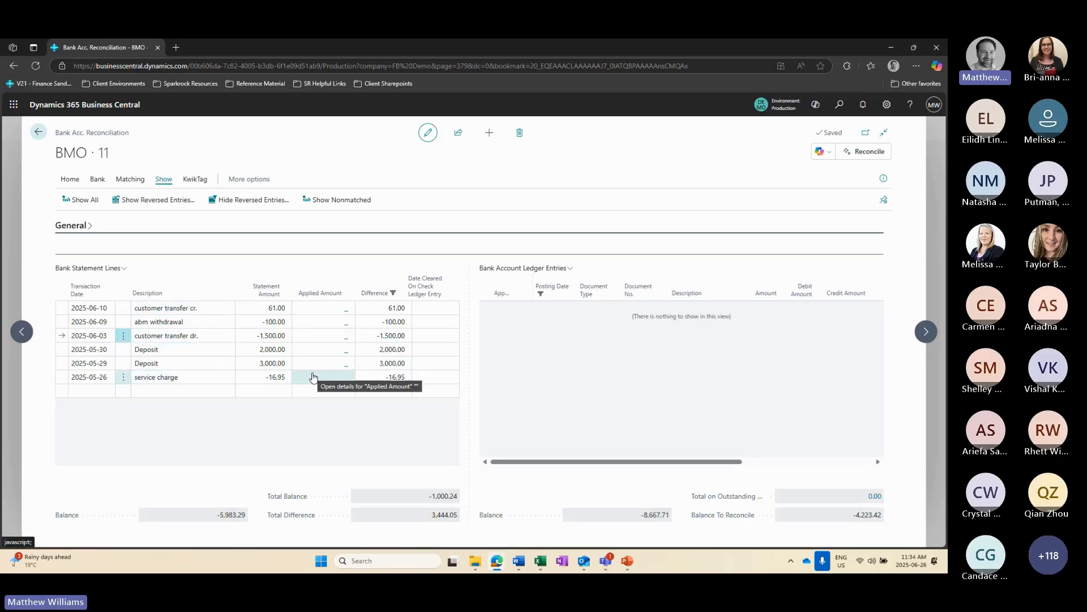
- Transfer all six nonmatched statement lines to the general journal, using template GENERAL and batch BANKREC
{"action": "left_click", "coordinate": [63, 308]}
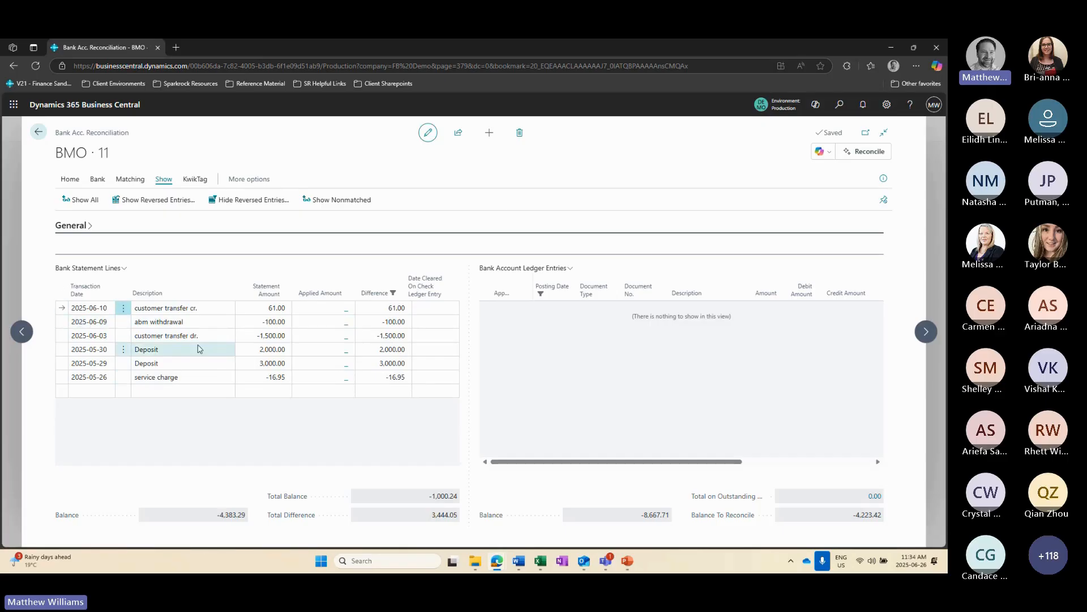
{"action": "left_click", "coordinate": [63, 379], "text": "shift"}
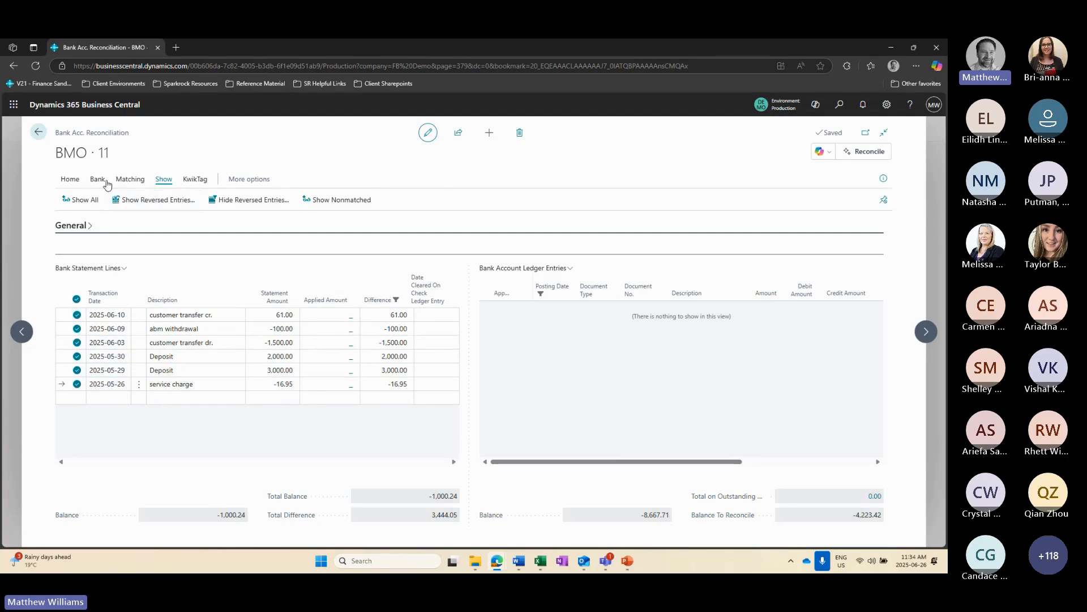
{"action": "left_click", "coordinate": [69, 179]}
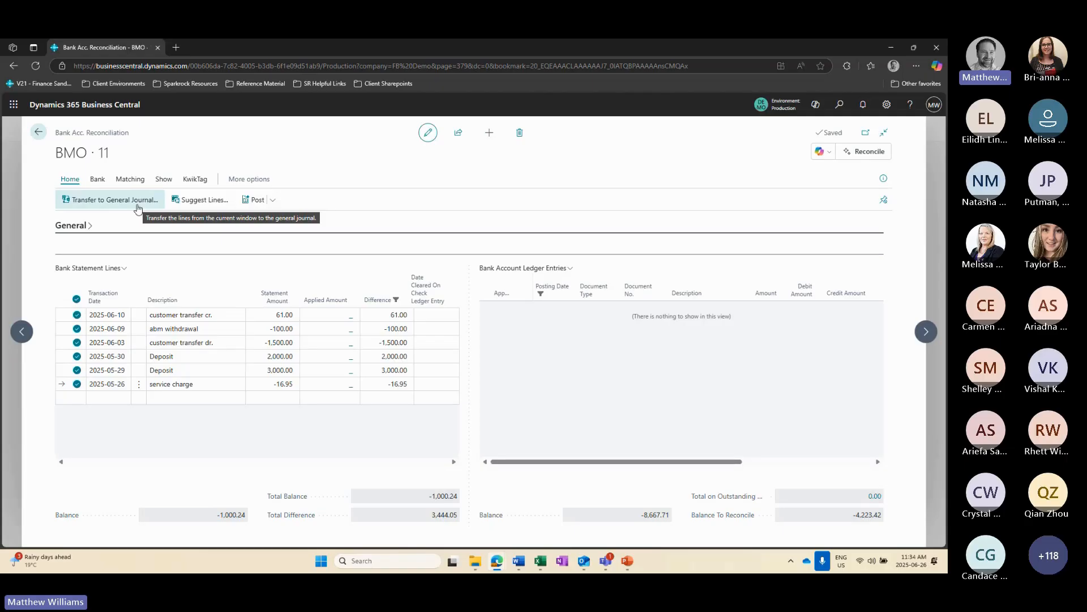
{"action": "left_click", "coordinate": [137, 205]}
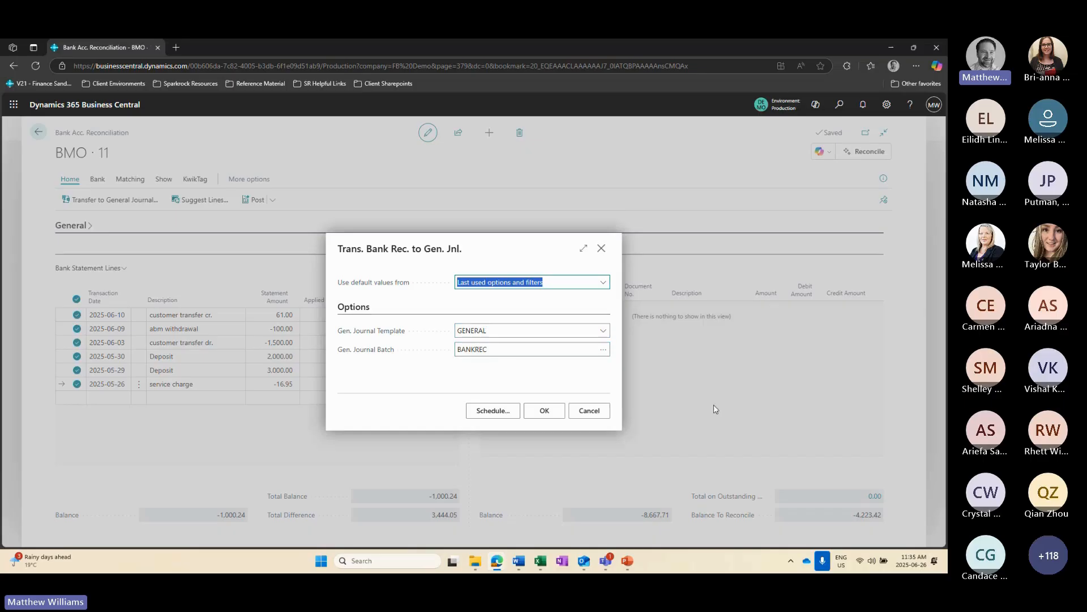
{"action": "left_click", "coordinate": [545, 411]}
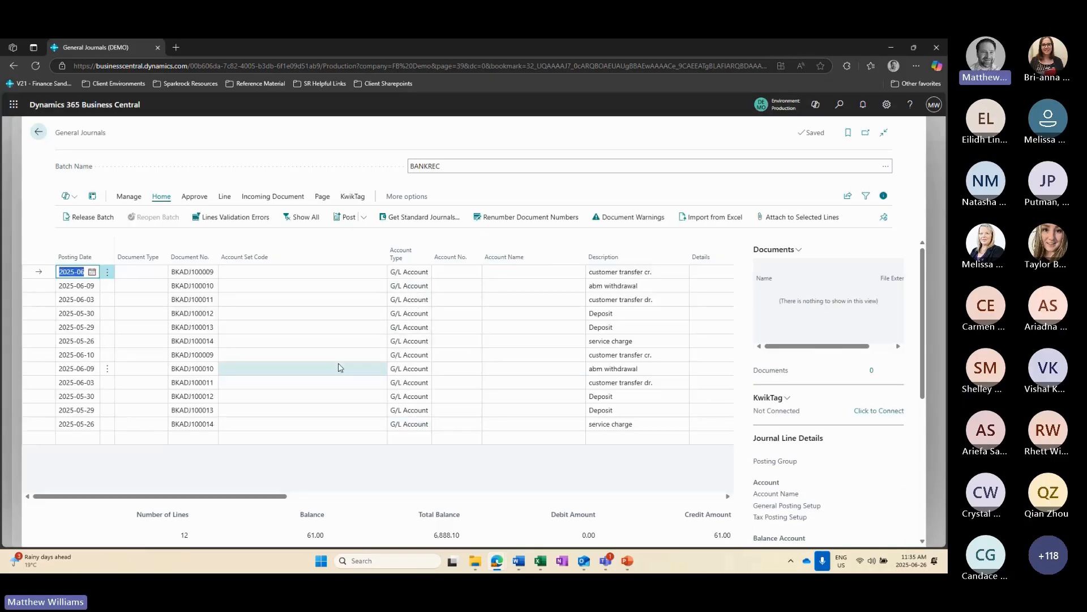
- Delete the first set of duplicate journal lines, BKADJ100009 to BKADJ100014, from the BANKREC batch
{"action": "left_click", "coordinate": [47, 342], "text": "shift"}
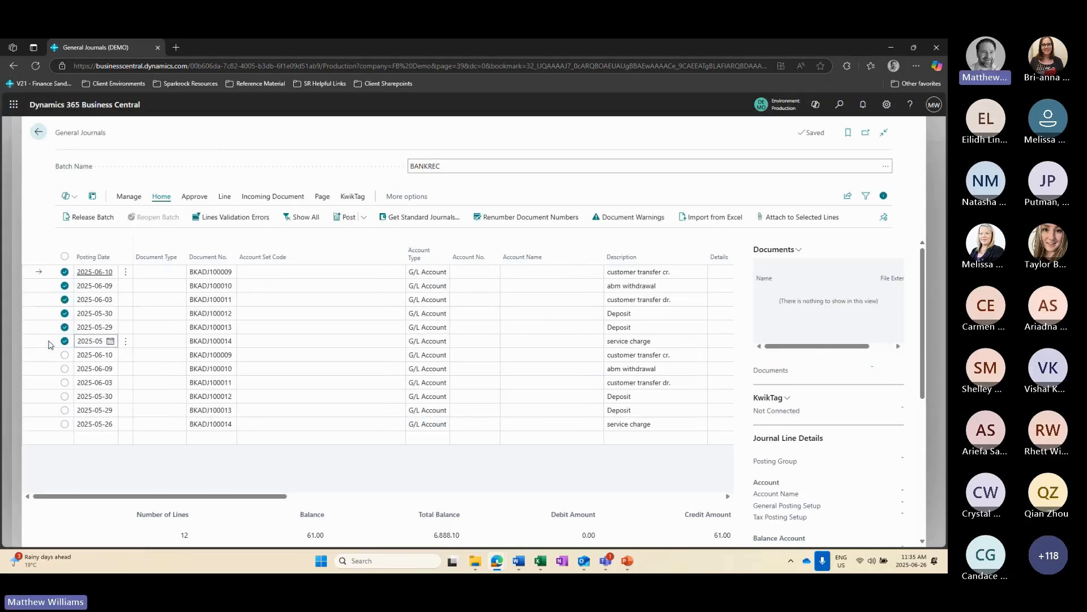
{"action": "key", "text": "ctrl+Delete"}
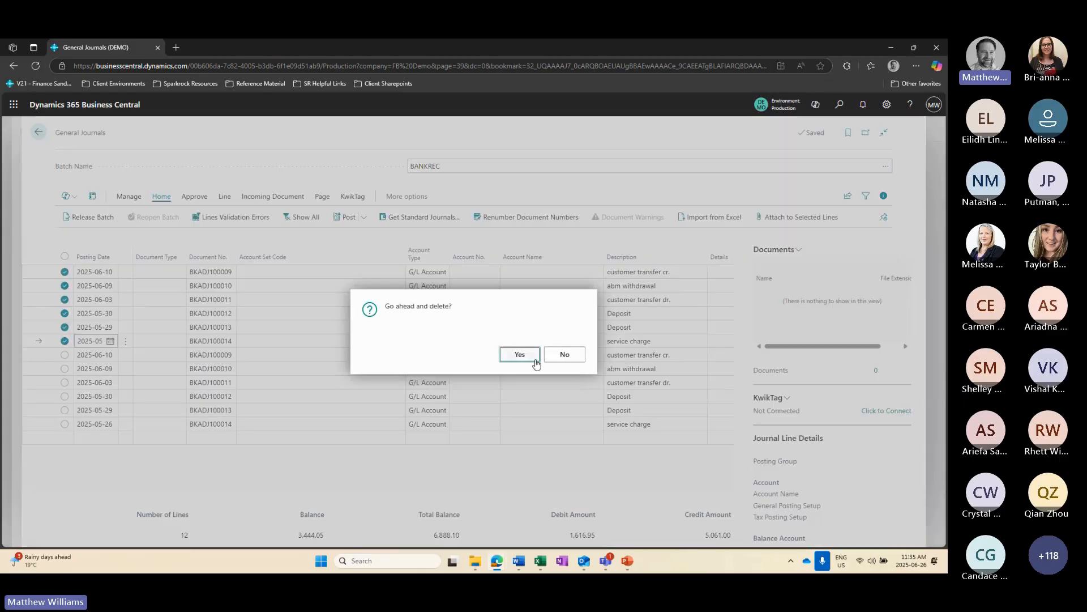
{"action": "key", "text": "Return"}
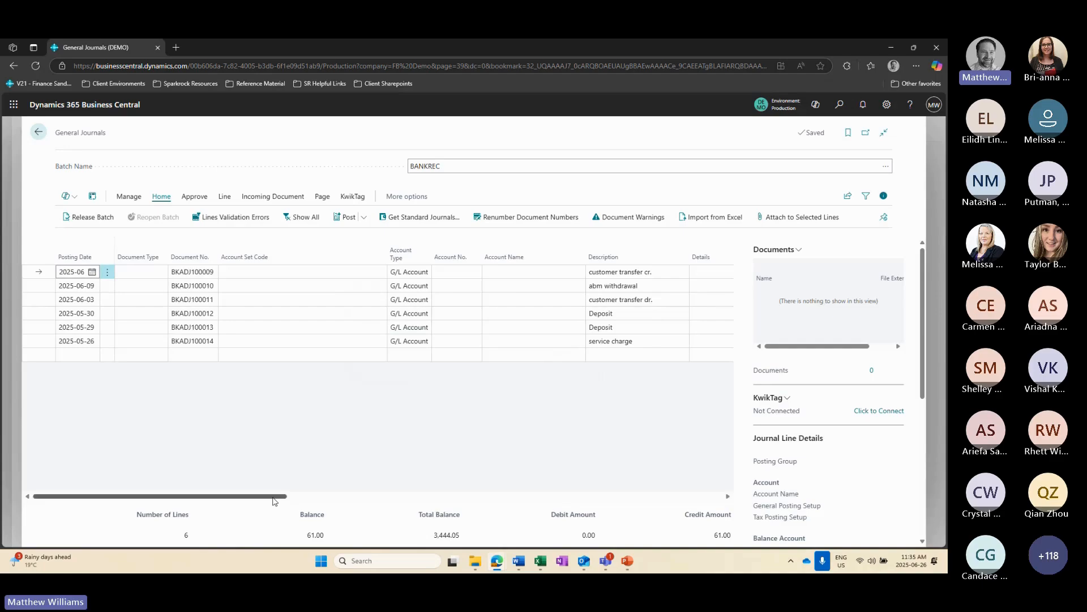
- Set the account set code to 001-001-999 on all six journal lines, from customer transfer cr. to service charge
{"action": "left_click", "coordinate": [277, 272]}
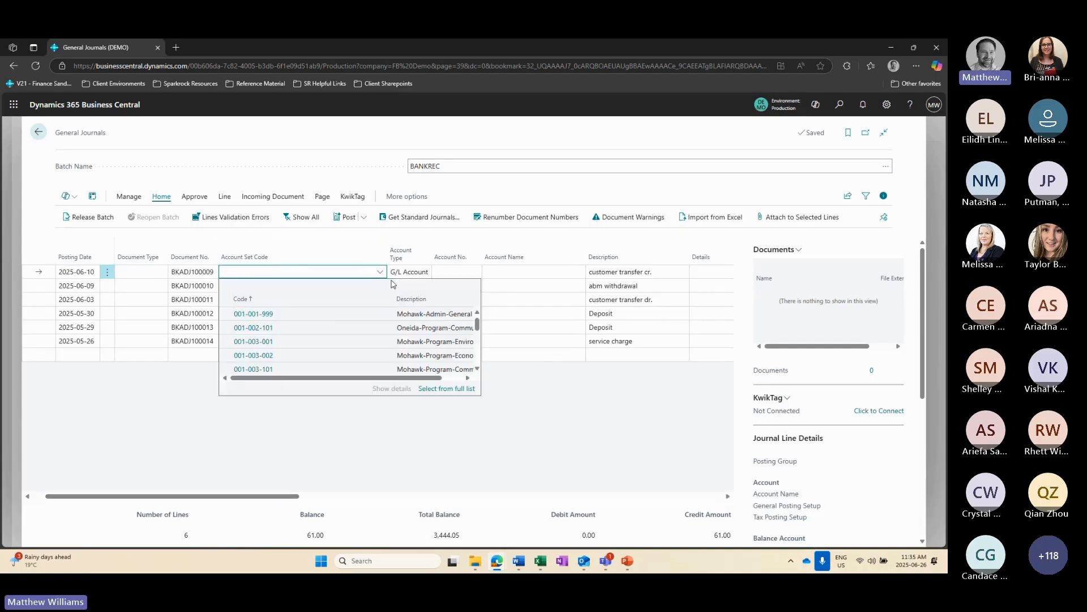
{"action": "left_click", "coordinate": [331, 314]}
{"action": "left_click", "coordinate": [287, 285]}
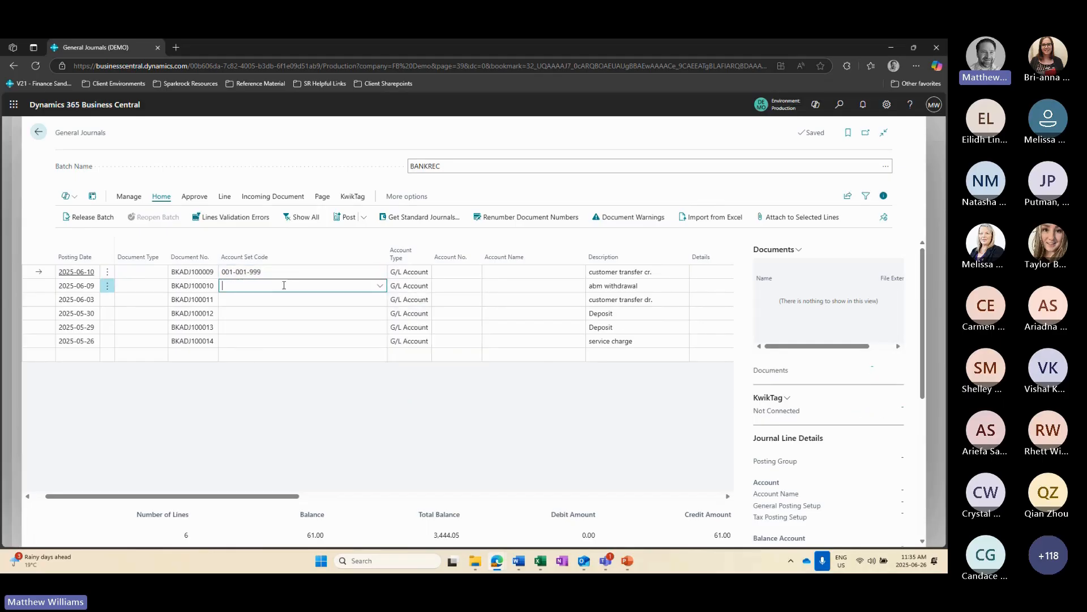
{"action": "key", "text": "F8"}
{"action": "left_click", "coordinate": [272, 298]}
{"action": "key", "text": "F8"}
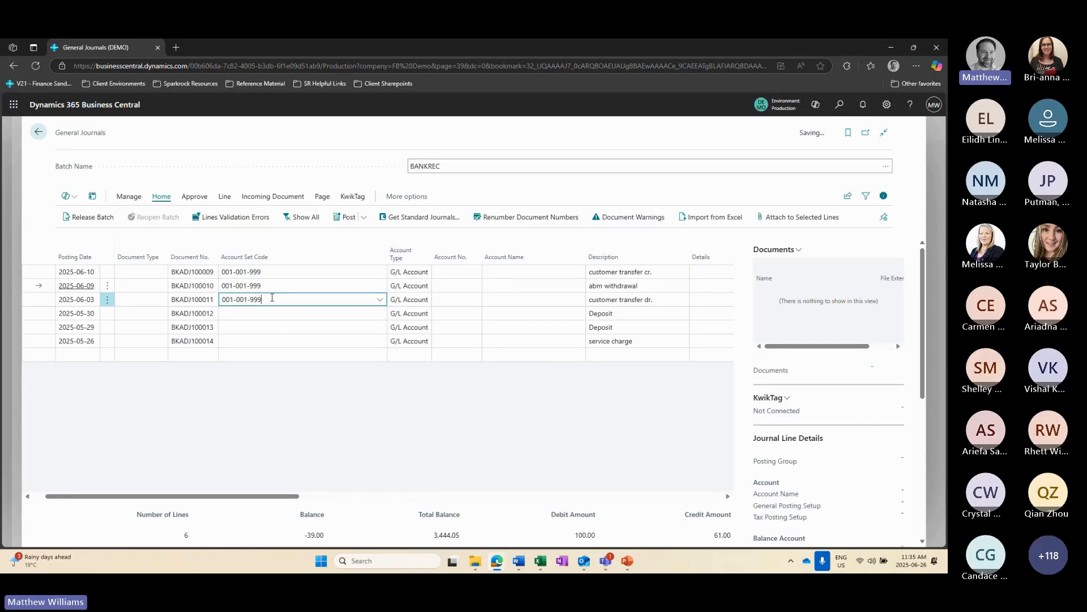
{"action": "left_click", "coordinate": [279, 288]}
{"action": "left_click", "coordinate": [275, 313]}
{"action": "key", "text": "F8"}
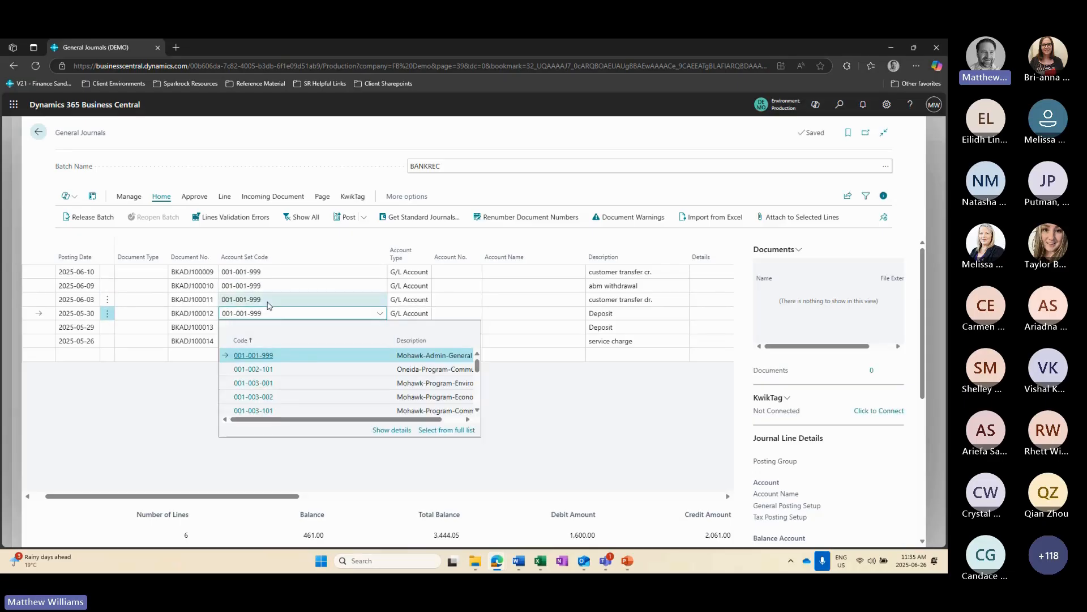
{"action": "left_click", "coordinate": [269, 327]}
{"action": "key", "text": "F8"}
{"action": "left_click", "coordinate": [270, 340]}
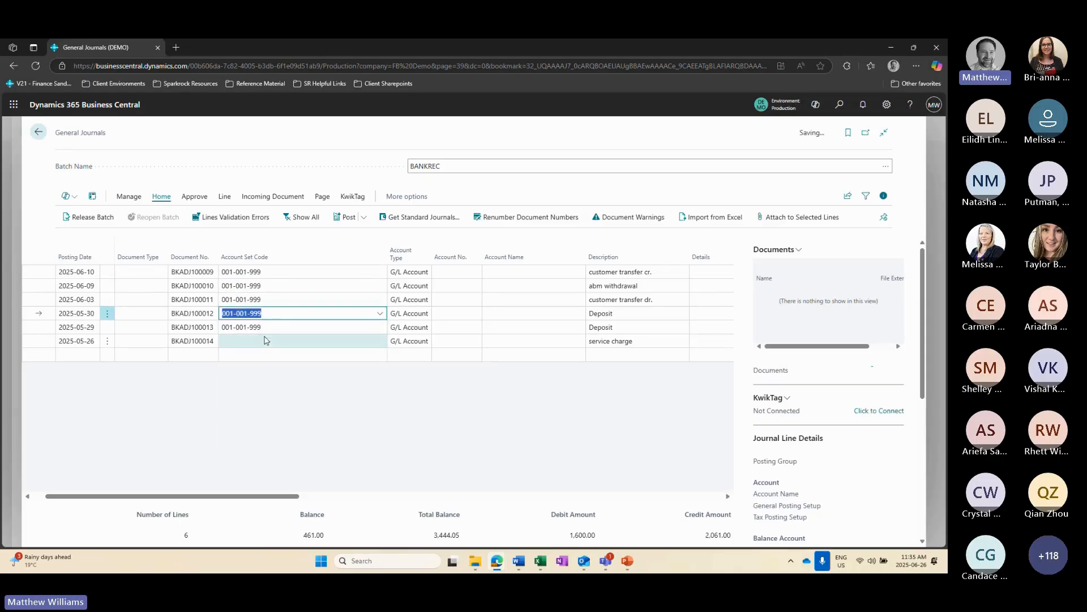
{"action": "key", "text": "F8"}
- Set the account number of the customer transfer cr. journal line to 73500, Supplies Expense
{"action": "left_click", "coordinate": [464, 272]}
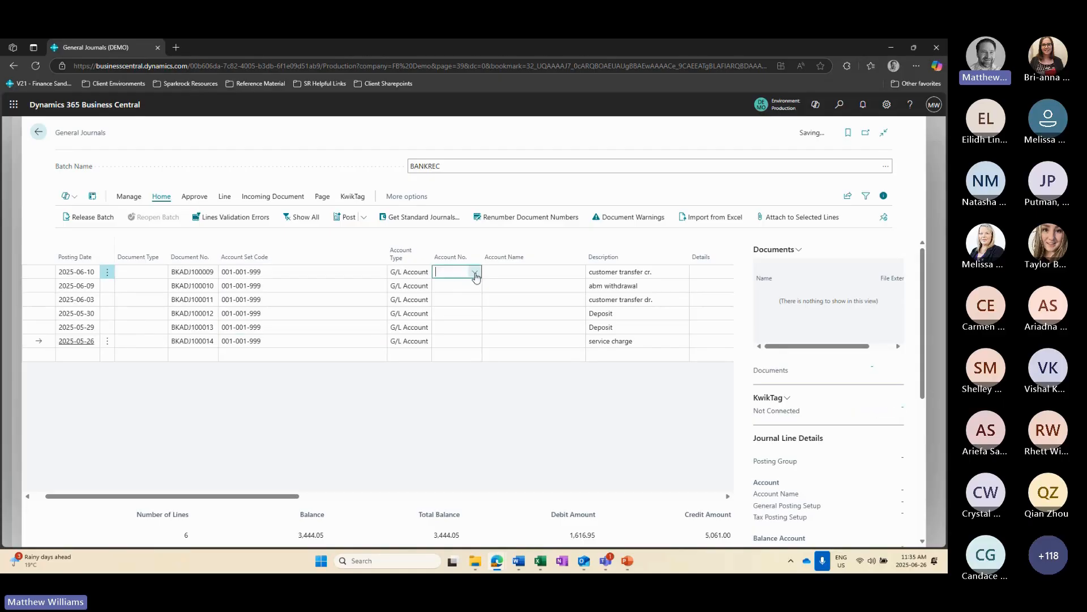
{"action": "left_click", "coordinate": [475, 269]}
{"action": "type", "text": "sup"}
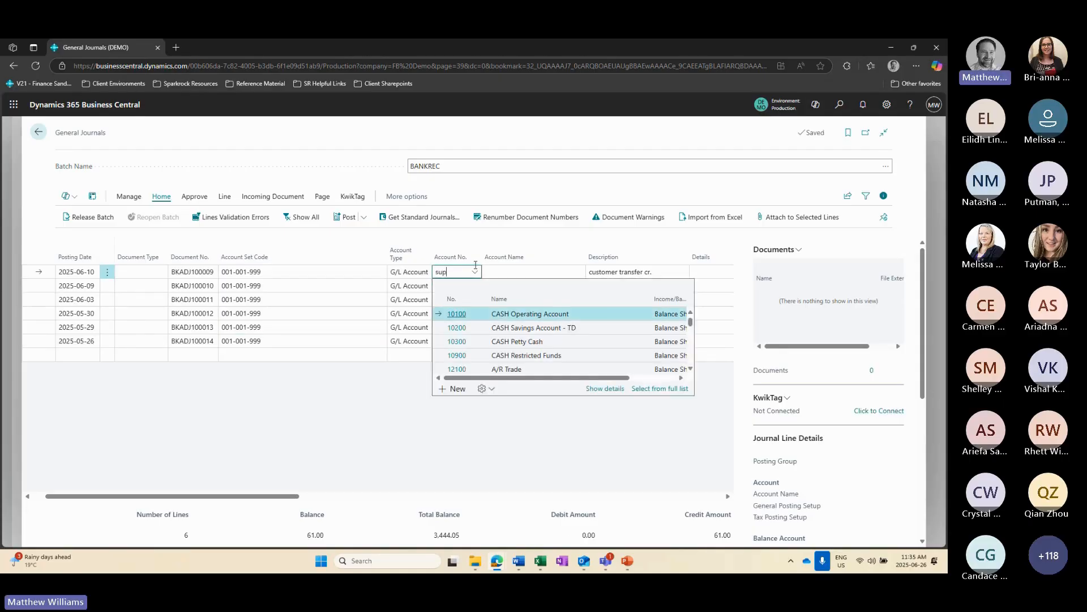
{"action": "type", "text": "pl"}
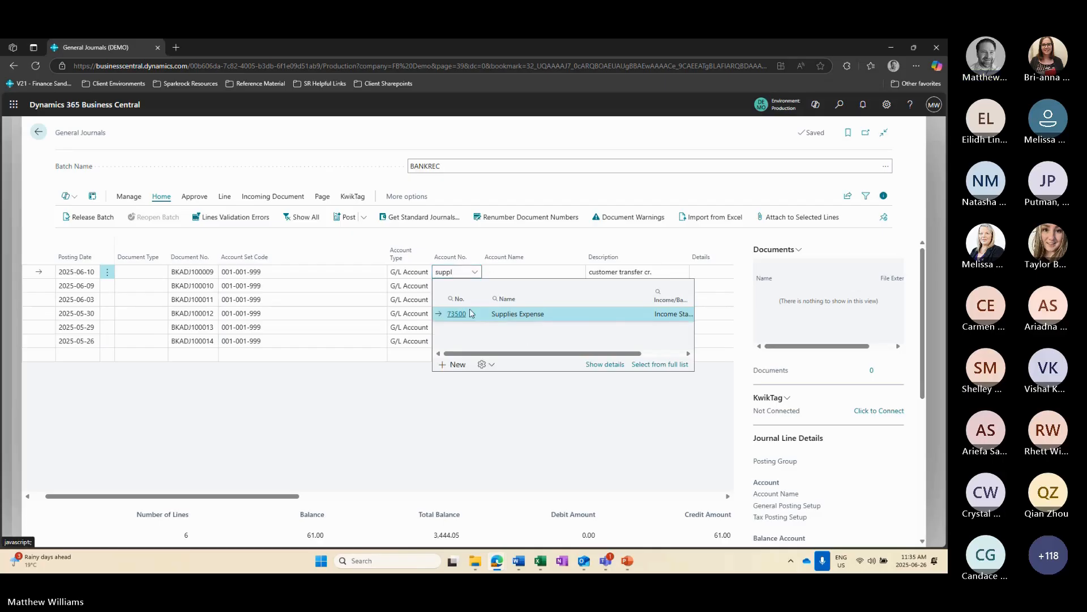
- Copy account number 73500 down to the remaining five journal lines, from abm withdrawal to service charge
{"action": "left_click", "coordinate": [452, 286]}
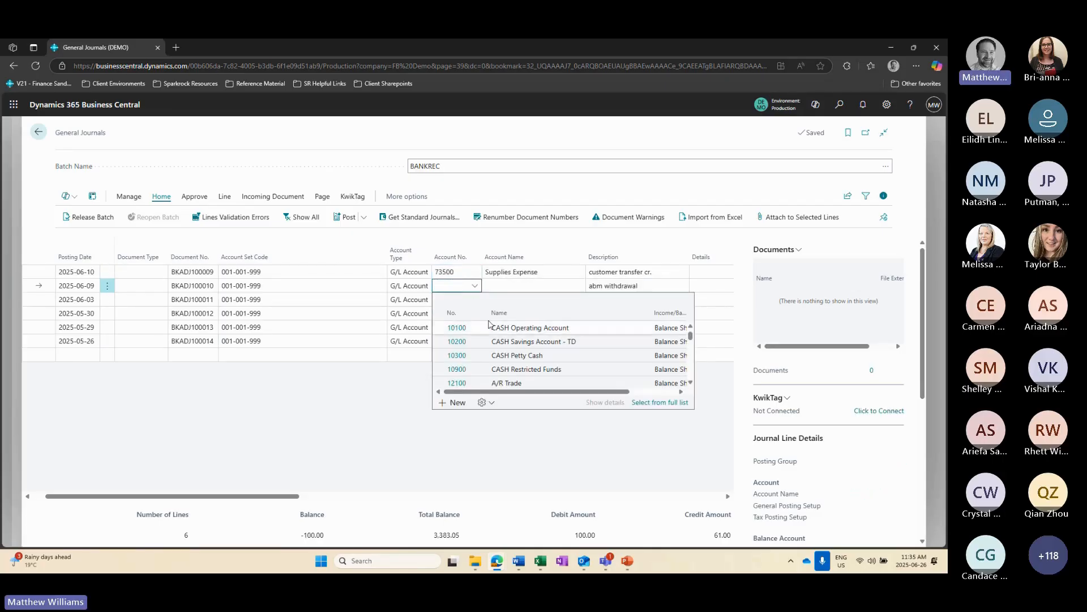
{"action": "key", "text": "F8"}
{"action": "left_click", "coordinate": [443, 300]}
{"action": "key", "text": "F8"}
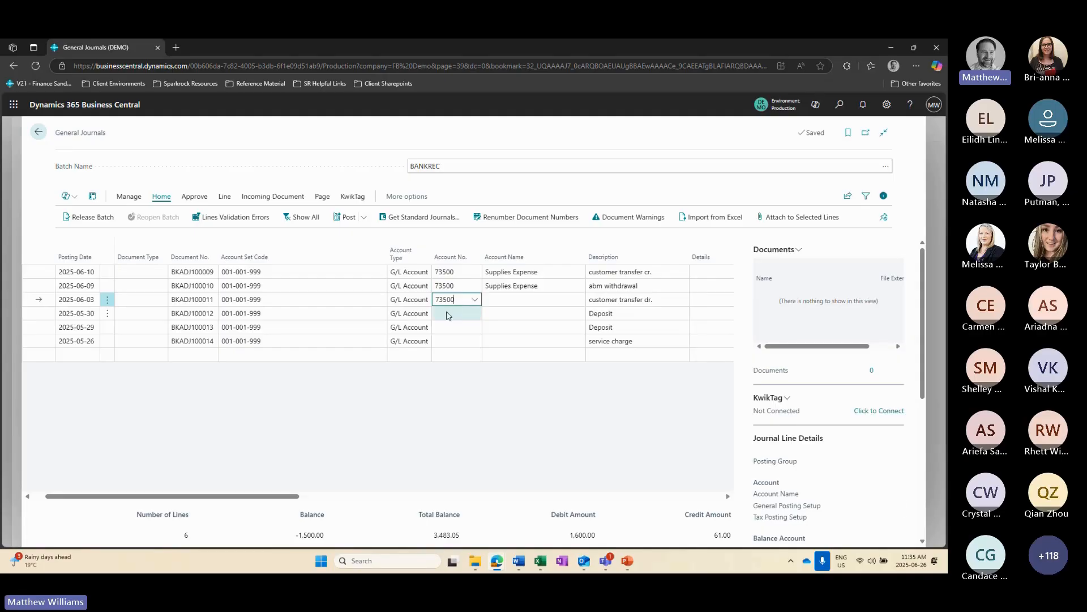
{"action": "left_click", "coordinate": [447, 314]}
{"action": "key", "text": "F8"}
{"action": "left_click", "coordinate": [455, 333]}
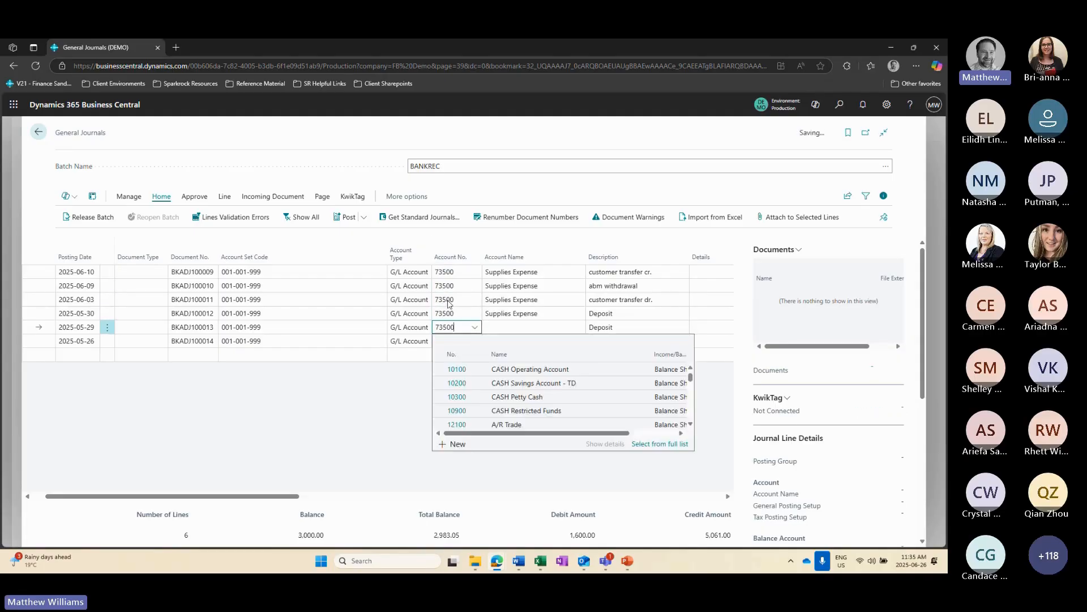
{"action": "key", "text": "F8"}
{"action": "left_click", "coordinate": [450, 340]}
{"action": "key", "text": "F8"}
{"action": "left_click", "coordinate": [327, 378]}
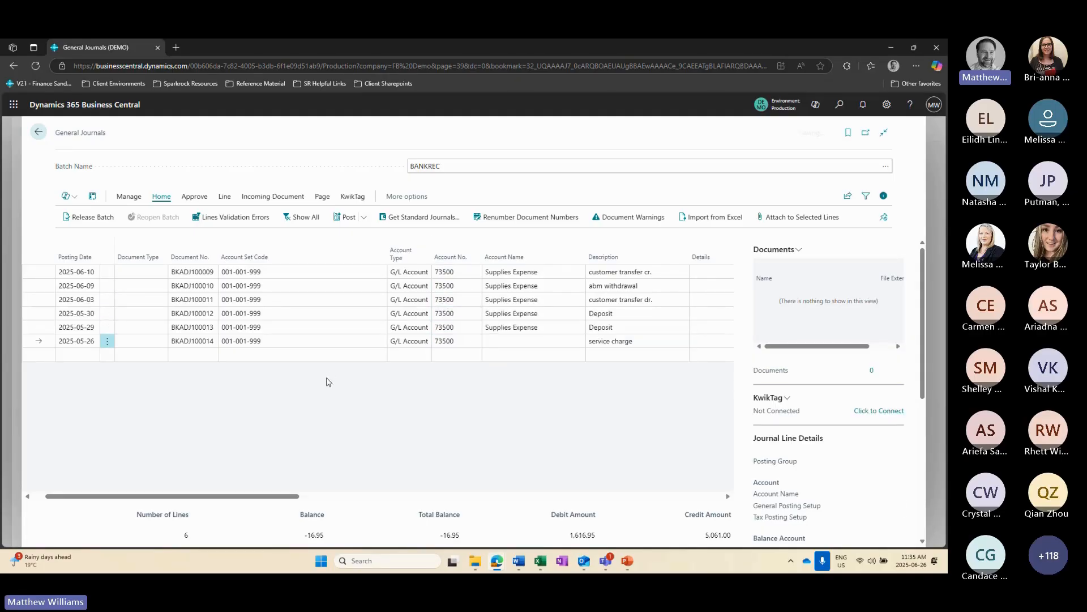
- Check the amounts and balancing accounts of the journal lines, and try to post the BANKREC batch
{"action": "left_click_drag", "start_coordinate": [295, 497], "coordinate": [428, 504]}
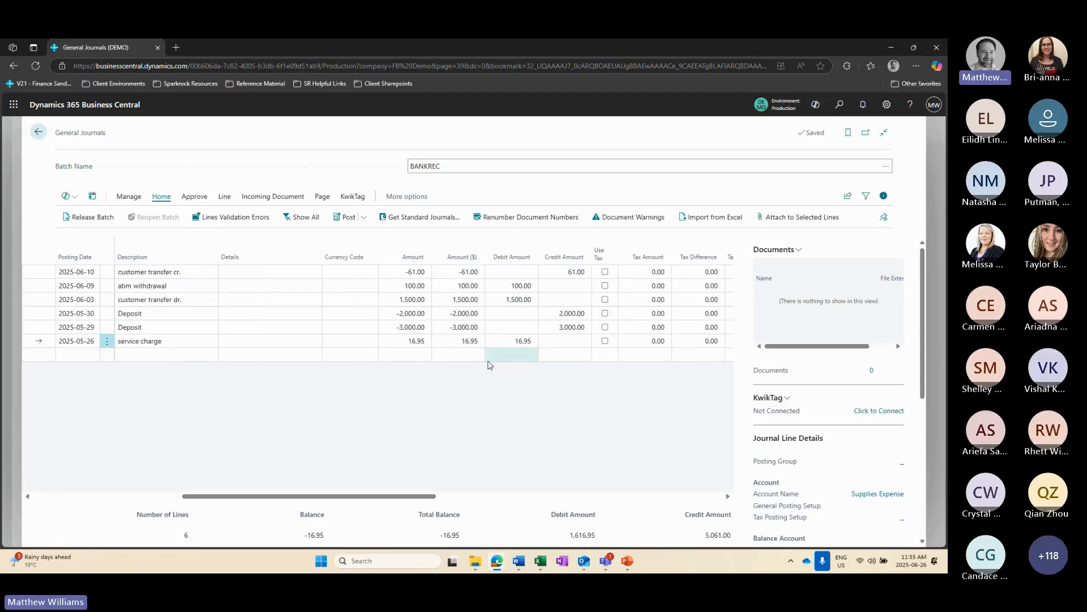
{"action": "left_click_drag", "start_coordinate": [429, 497], "coordinate": [523, 501]}
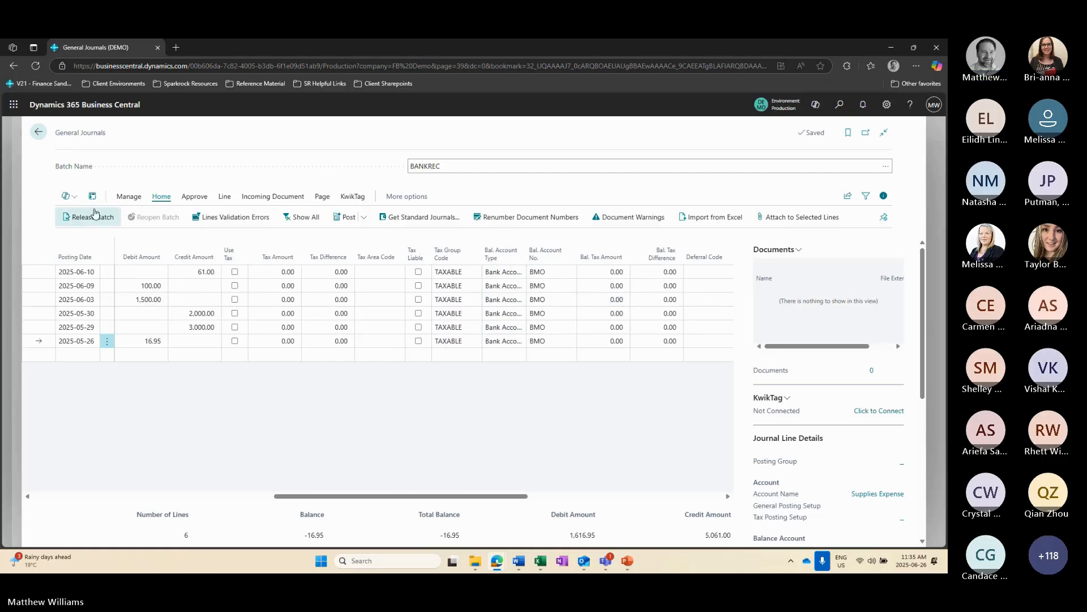
{"action": "left_click", "coordinate": [350, 218]}
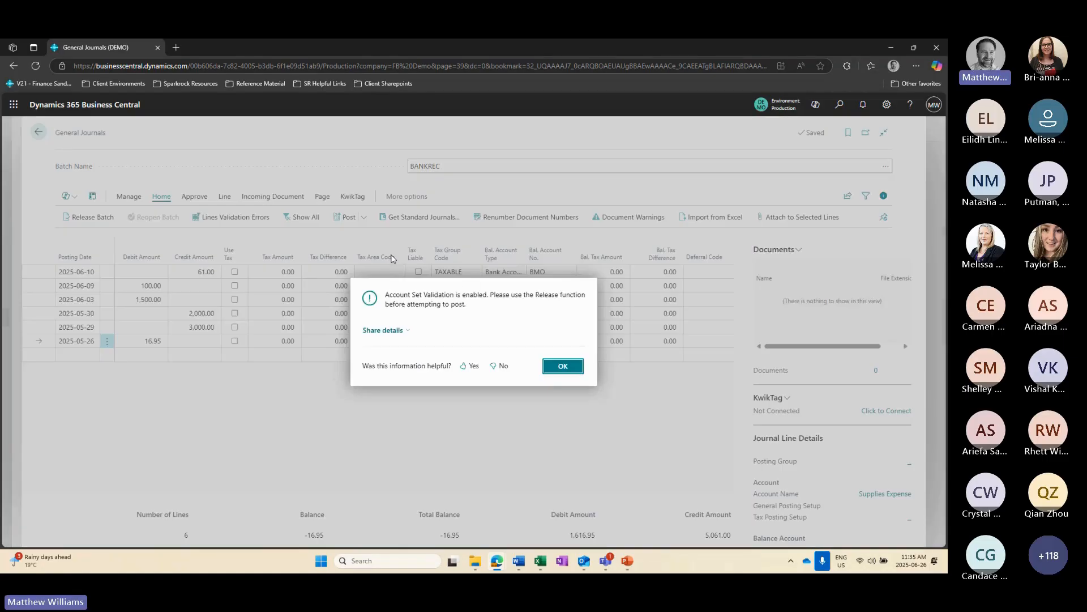
{"action": "key", "text": "Return"}
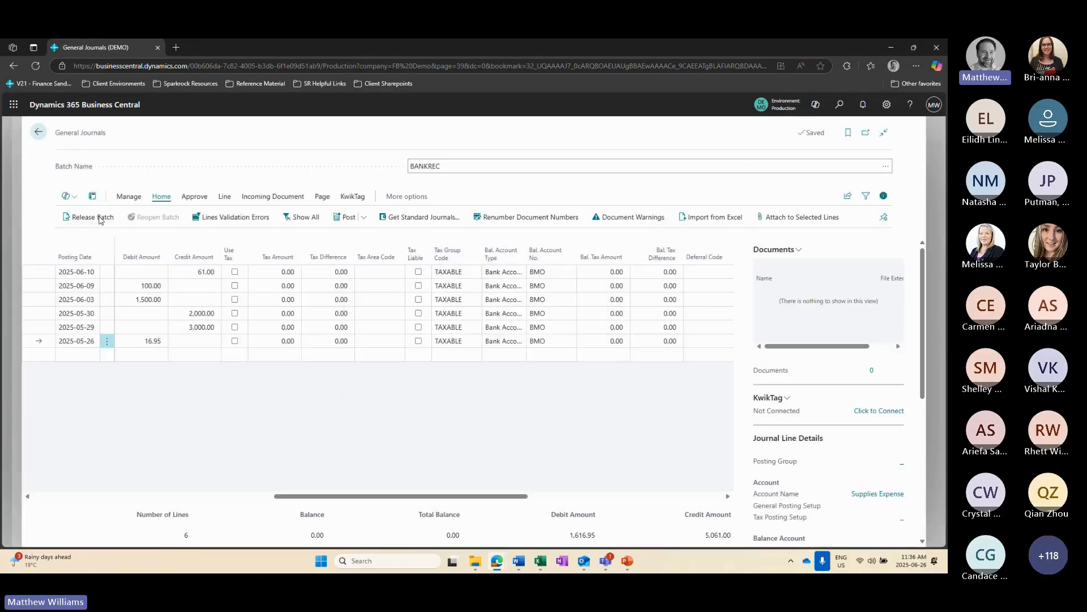
- Release the BANKREC batch and post its journal lines
{"action": "left_click", "coordinate": [95, 219]}
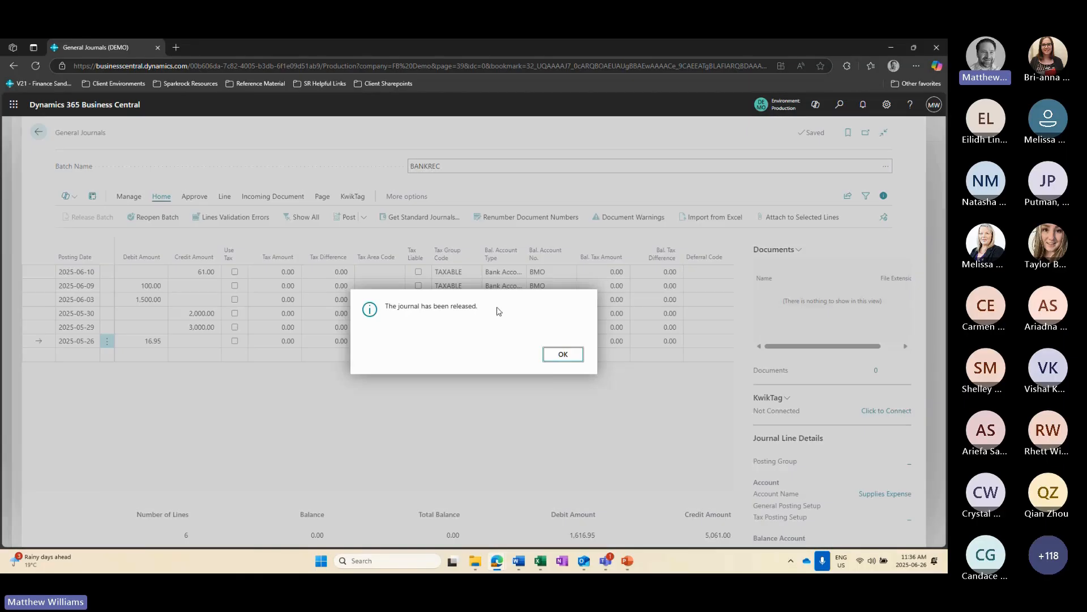
{"action": "left_click", "coordinate": [563, 354]}
{"action": "left_click", "coordinate": [345, 218]}
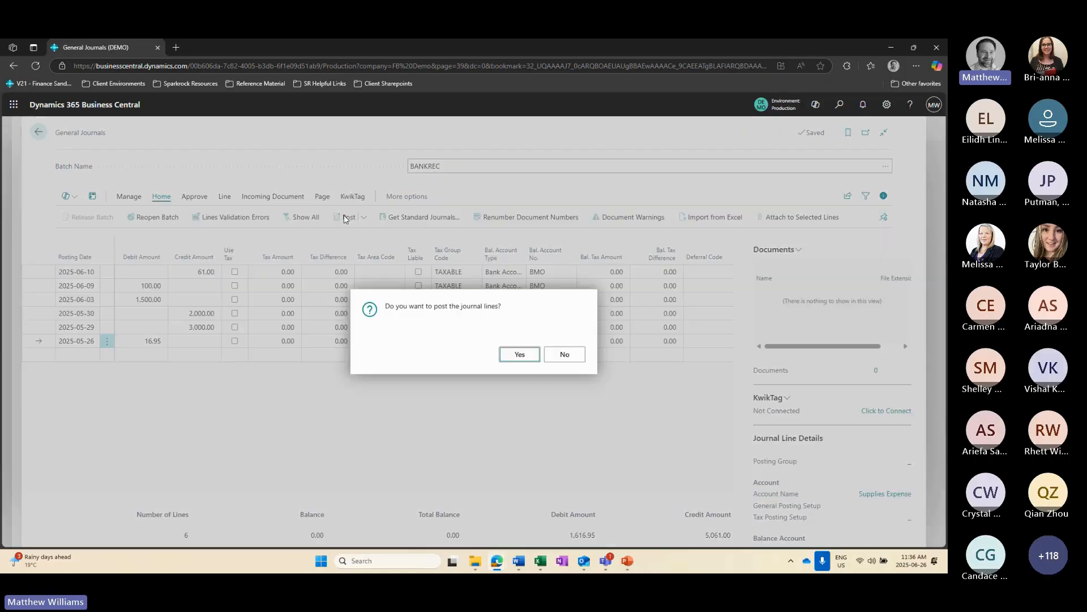
{"action": "left_click", "coordinate": [519, 356]}
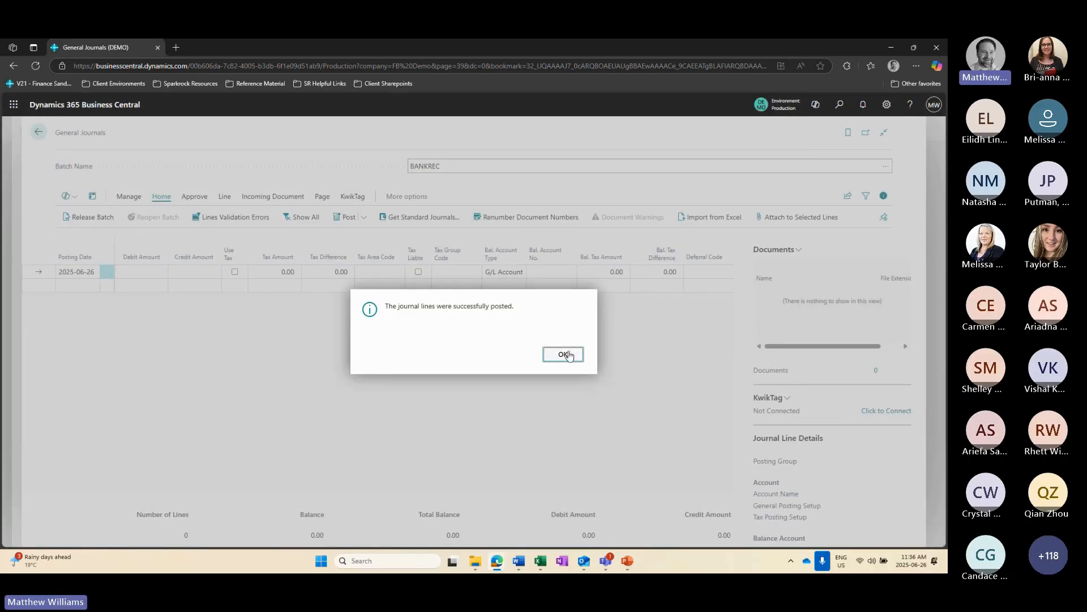
{"action": "left_click", "coordinate": [569, 356]}
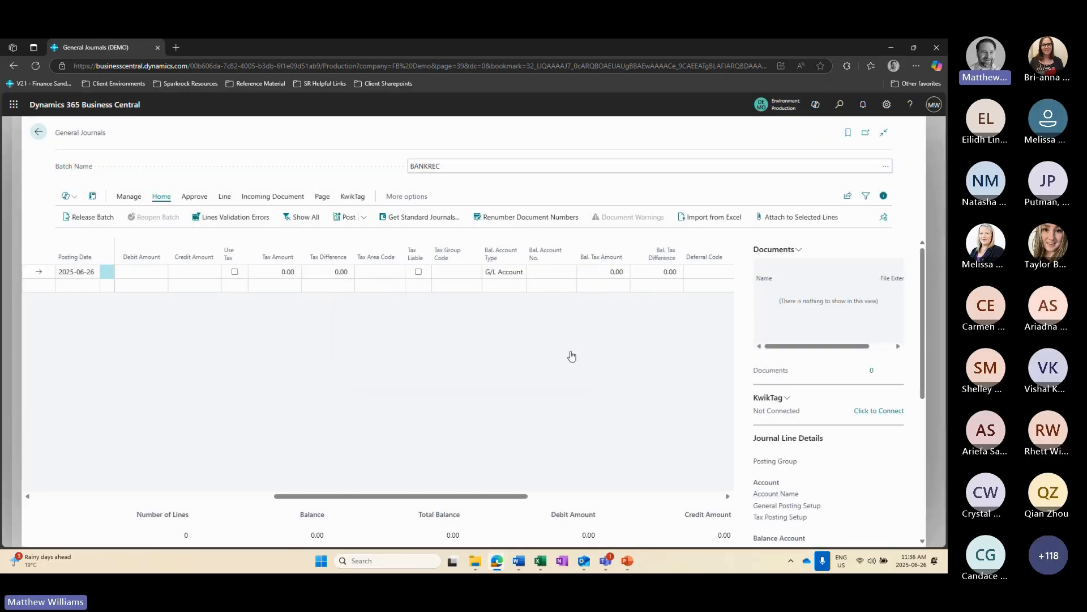
- Return to the BMO bank account reconciliation and show all statement lines and ledger entries
{"action": "left_click", "coordinate": [39, 132]}
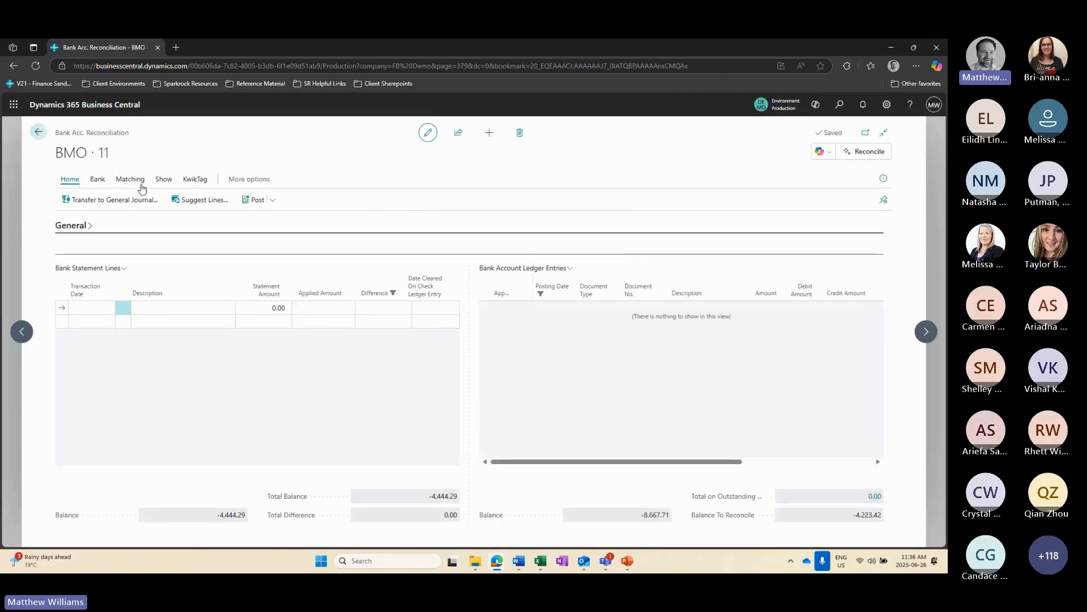
{"action": "left_click", "coordinate": [139, 185]}
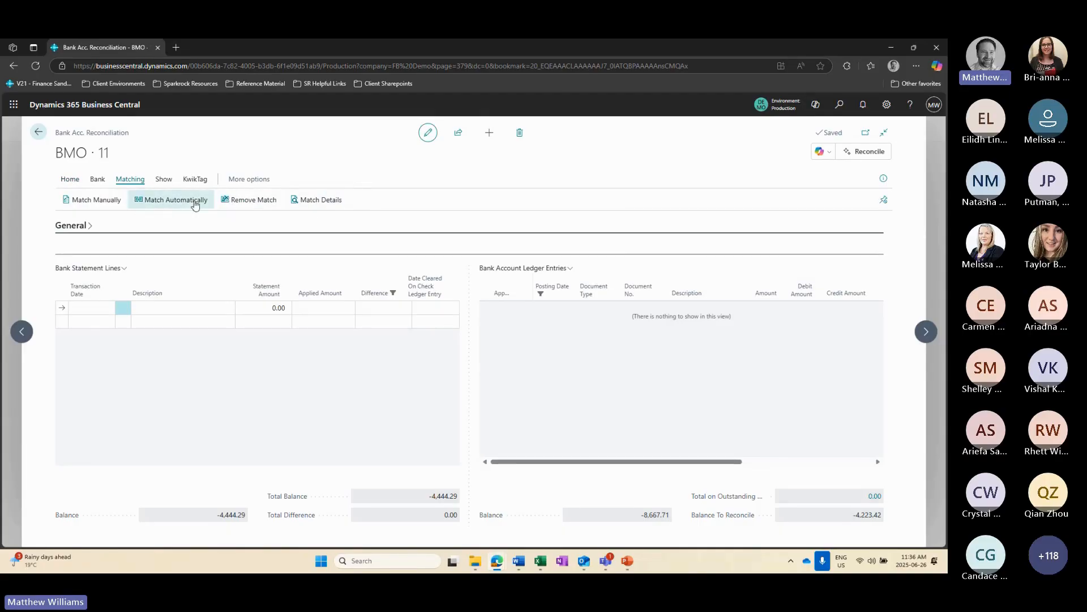
{"action": "left_click", "coordinate": [163, 180]}
{"action": "left_click", "coordinate": [100, 202]}
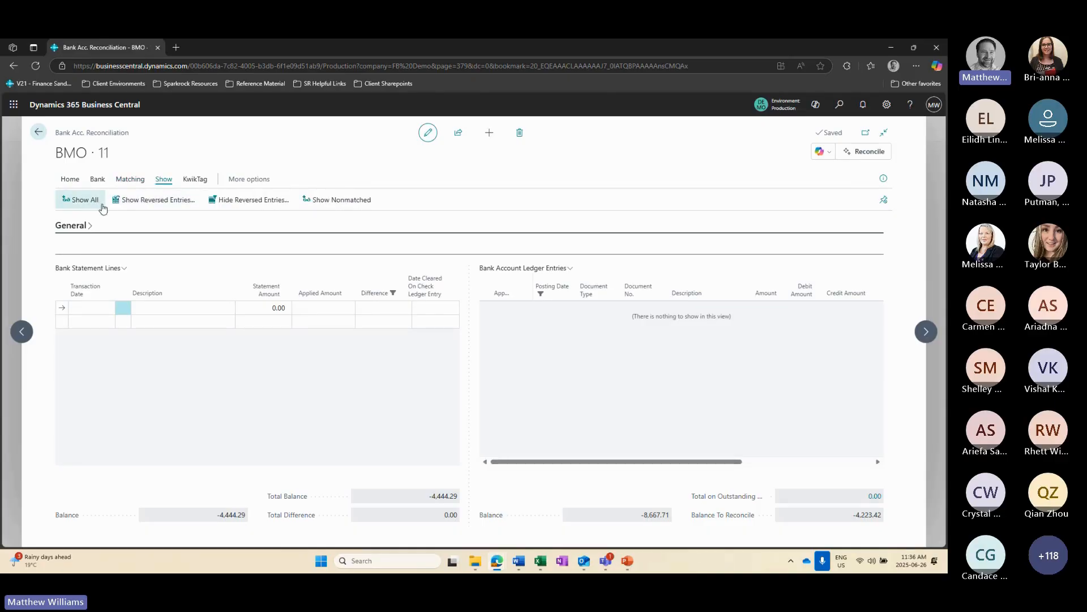
- Review the matching of the transferred statement lines, and compare the totals with the statement ending balance in the general details
{"action": "left_click", "coordinate": [279, 356]}
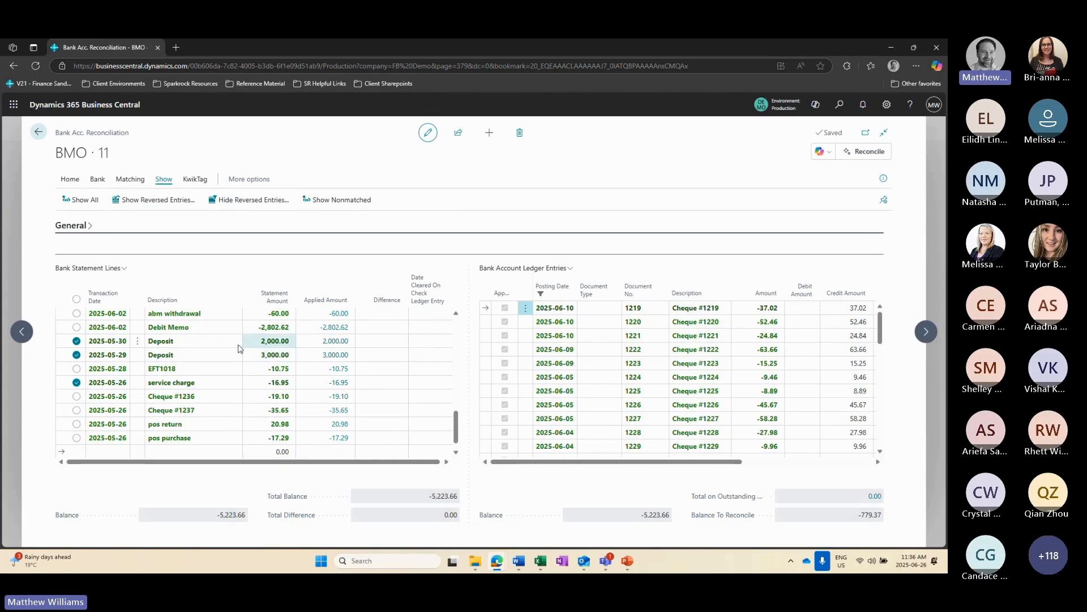
{"action": "left_click", "coordinate": [185, 359]}
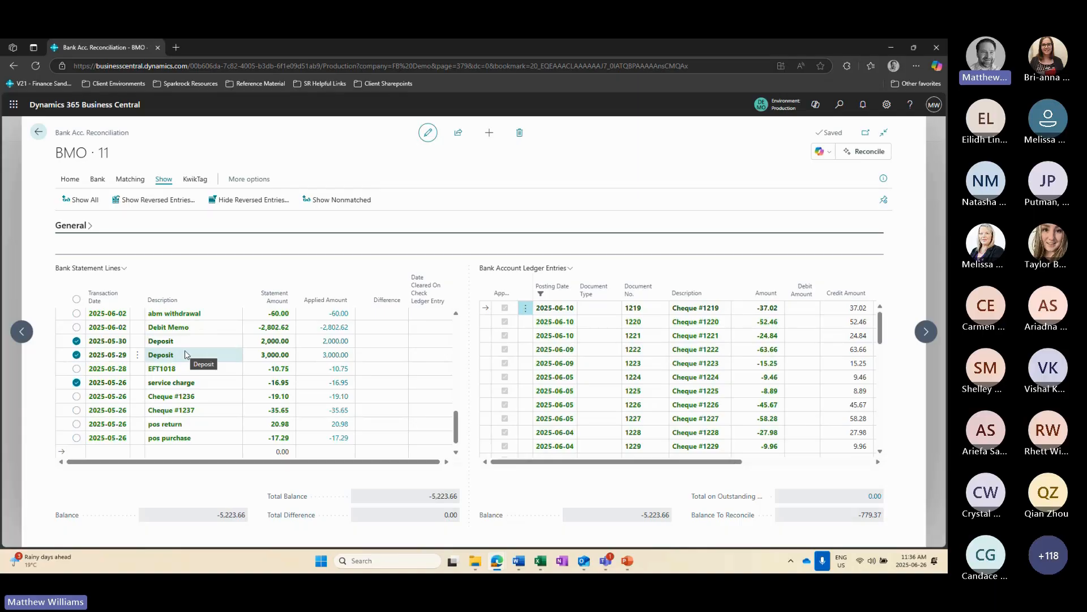
{"action": "scroll", "coordinate": [291, 403], "scroll_direction": "up", "scroll_amount": 1}
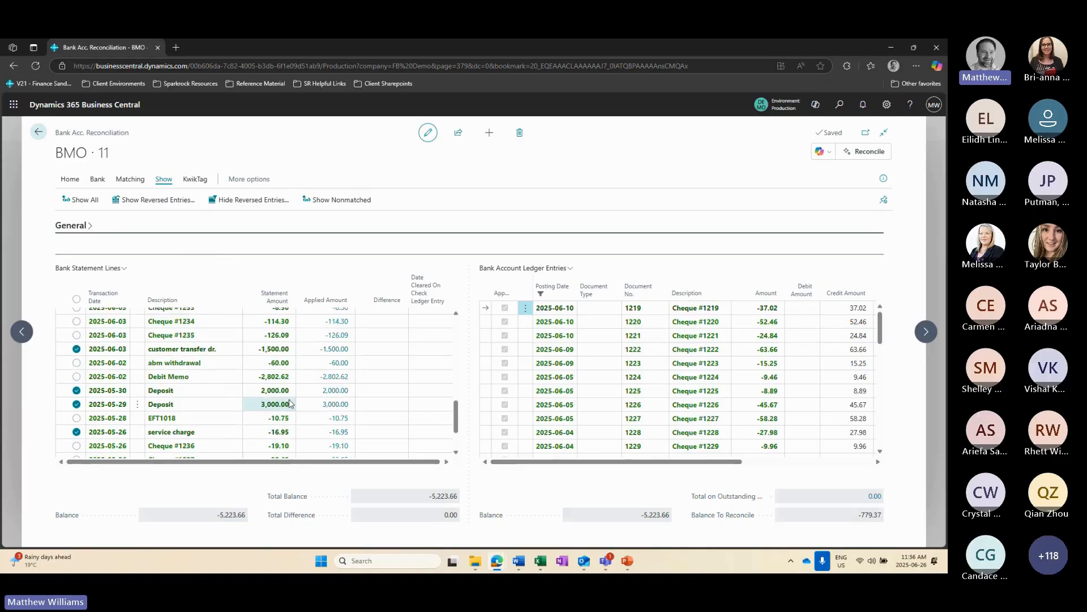
{"action": "scroll", "coordinate": [290, 403], "scroll_direction": "down", "scroll_amount": 2}
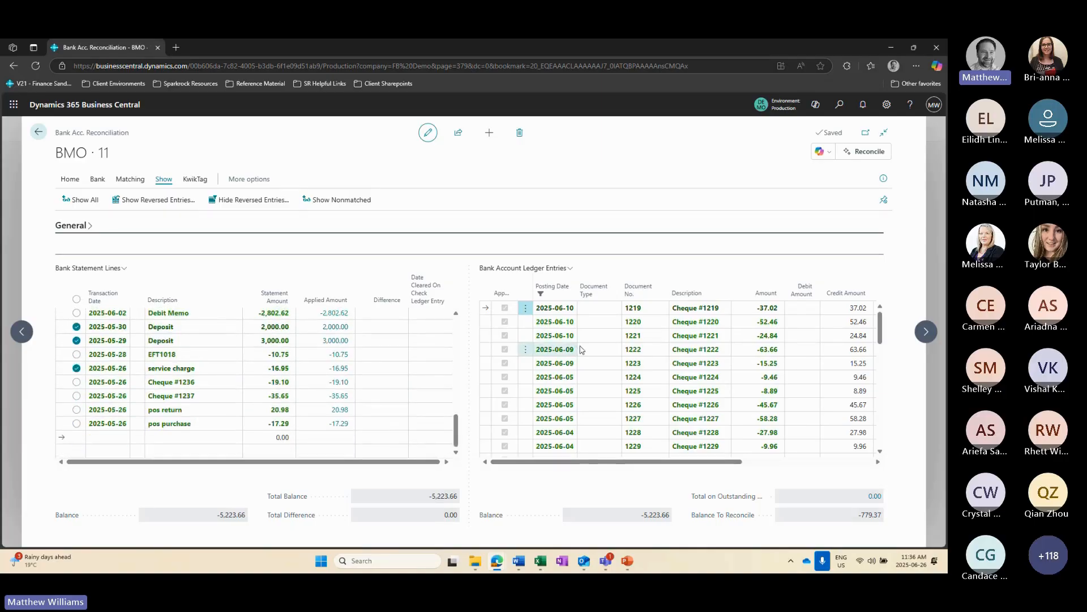
{"action": "left_click", "coordinate": [71, 225]}
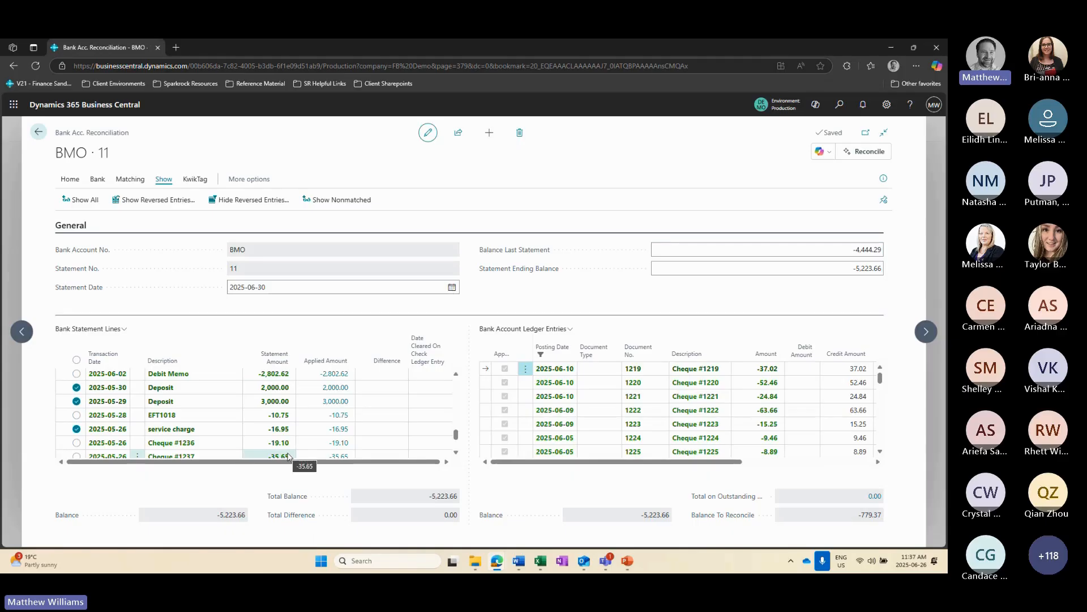
{"action": "left_click", "coordinate": [862, 271]}
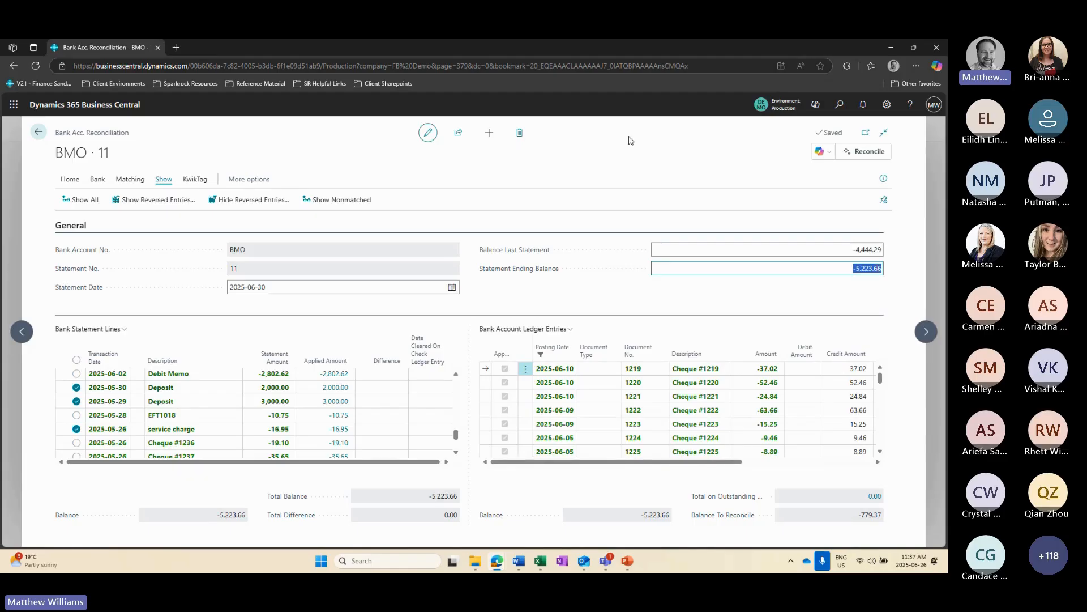
- Post the BMO reconciliation for statement 11 and decline opening the bank account statement
{"action": "left_click", "coordinate": [97, 179]}
{"action": "left_click", "coordinate": [134, 182]}
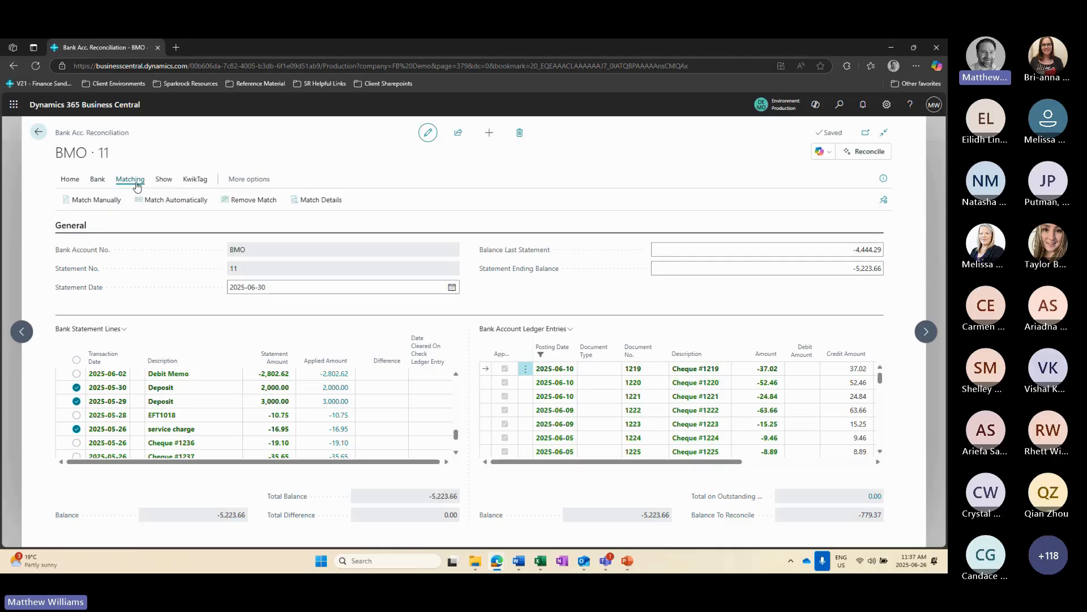
{"action": "left_click", "coordinate": [68, 180]}
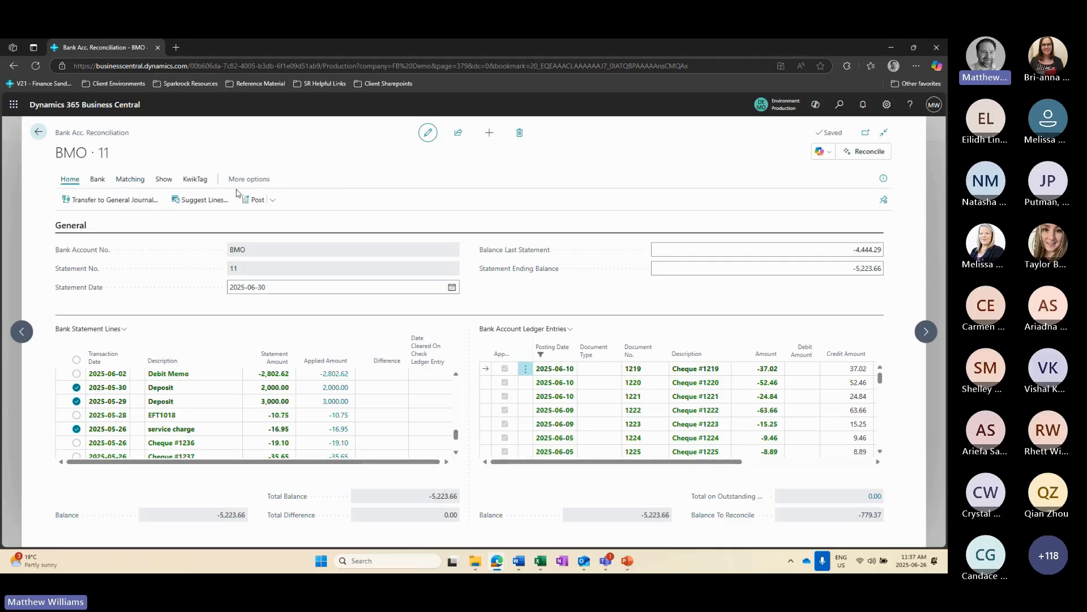
{"action": "left_click", "coordinate": [255, 200]}
{"action": "left_click", "coordinate": [520, 354]}
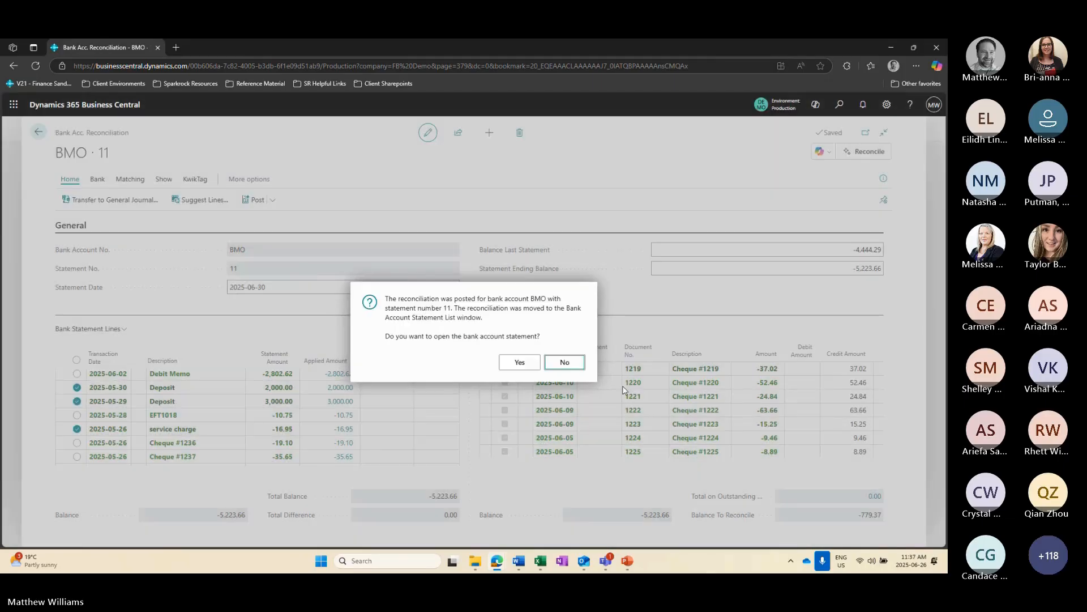
{"action": "left_click", "coordinate": [574, 365]}
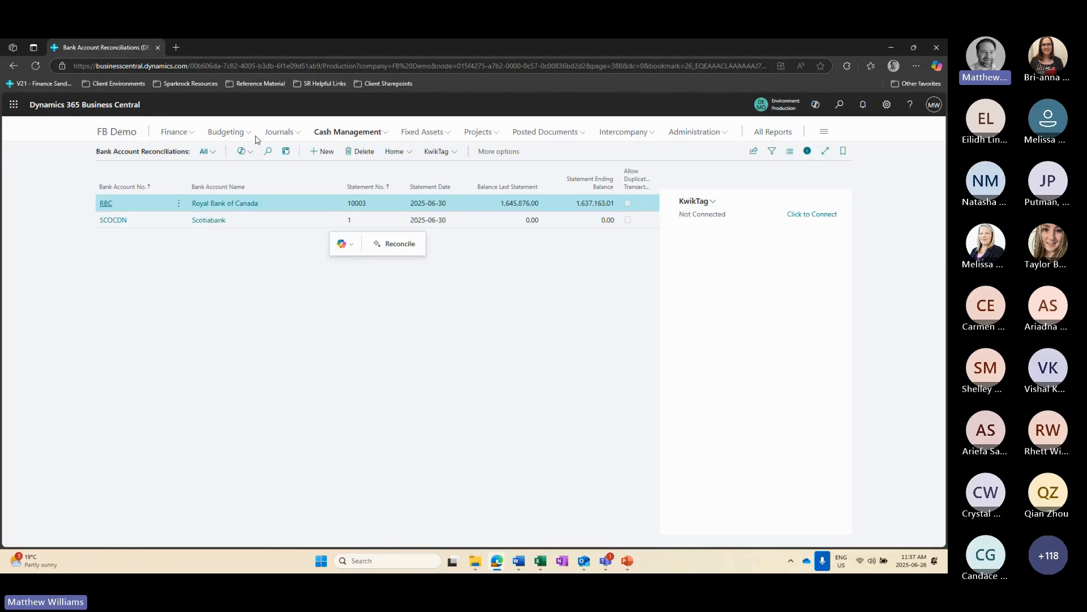
- Open the BMO bank account card from the bank accounts list and display its bank account actions
{"action": "left_click", "coordinate": [349, 133]}
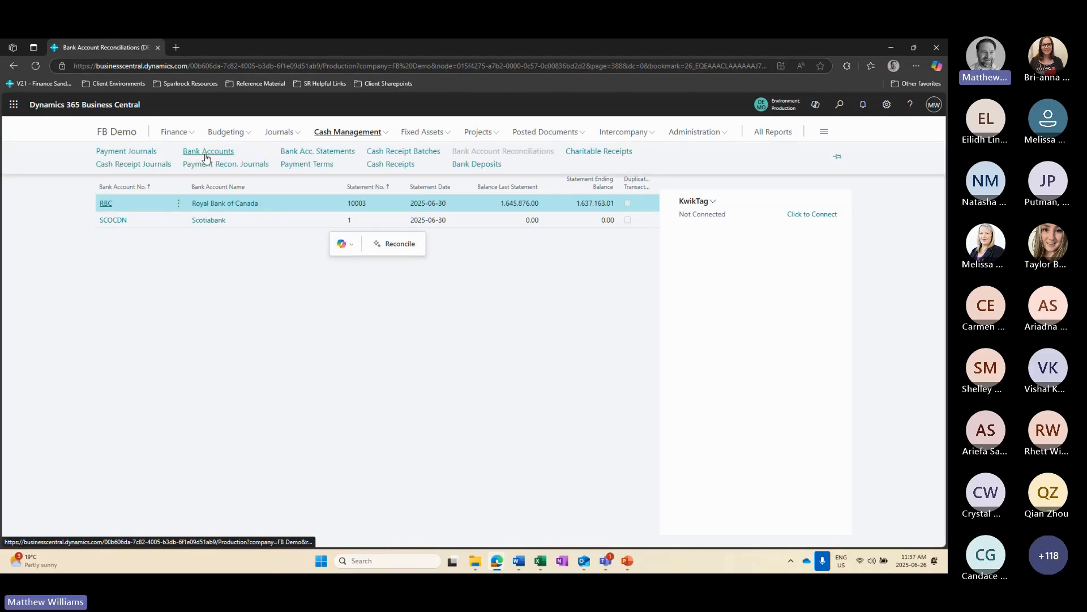
{"action": "left_click", "coordinate": [211, 152]}
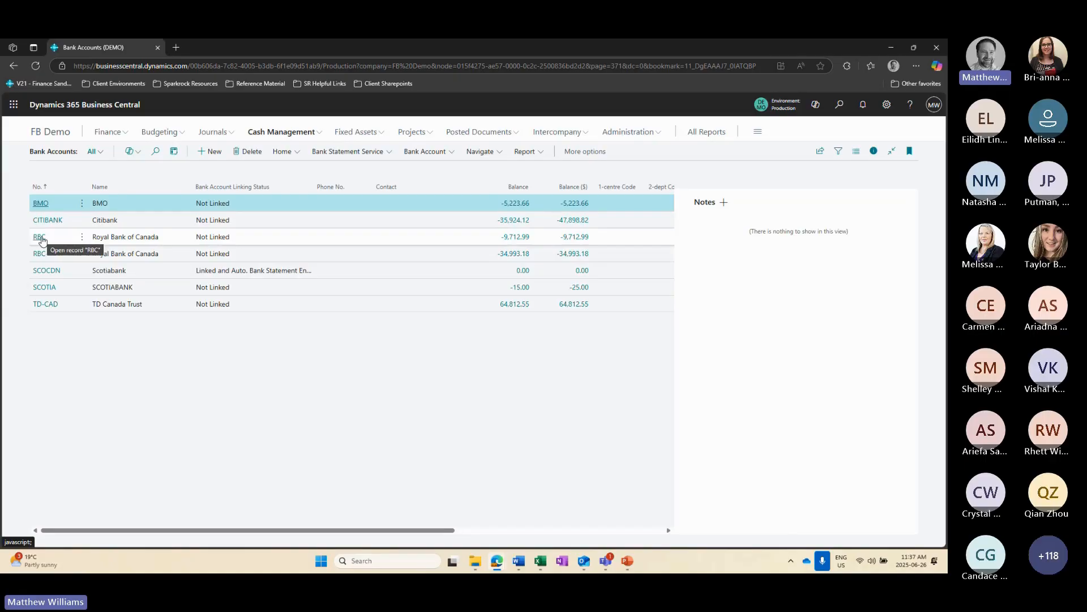
{"action": "left_click", "coordinate": [40, 204]}
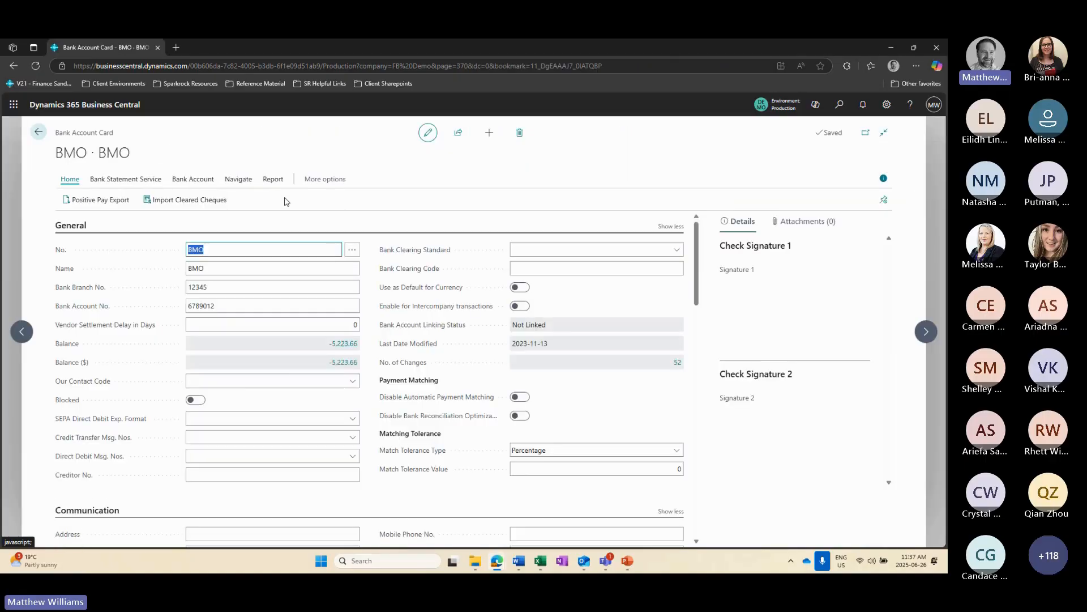
{"action": "left_click", "coordinate": [205, 185]}
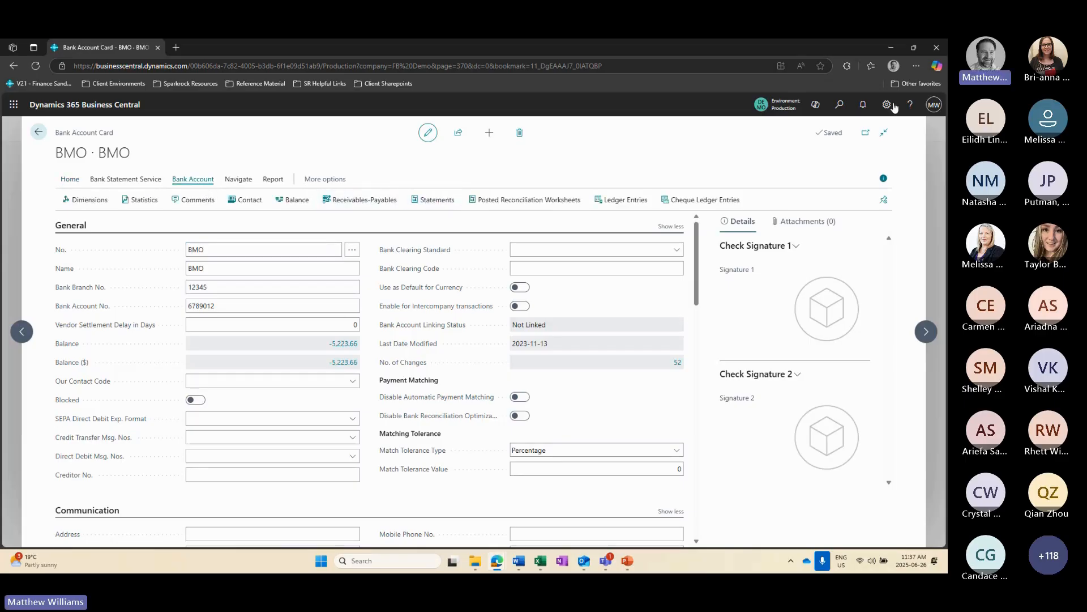
- Search the application for "bank statements" and close the search without opening a result
{"action": "type", "text": "tatem"}
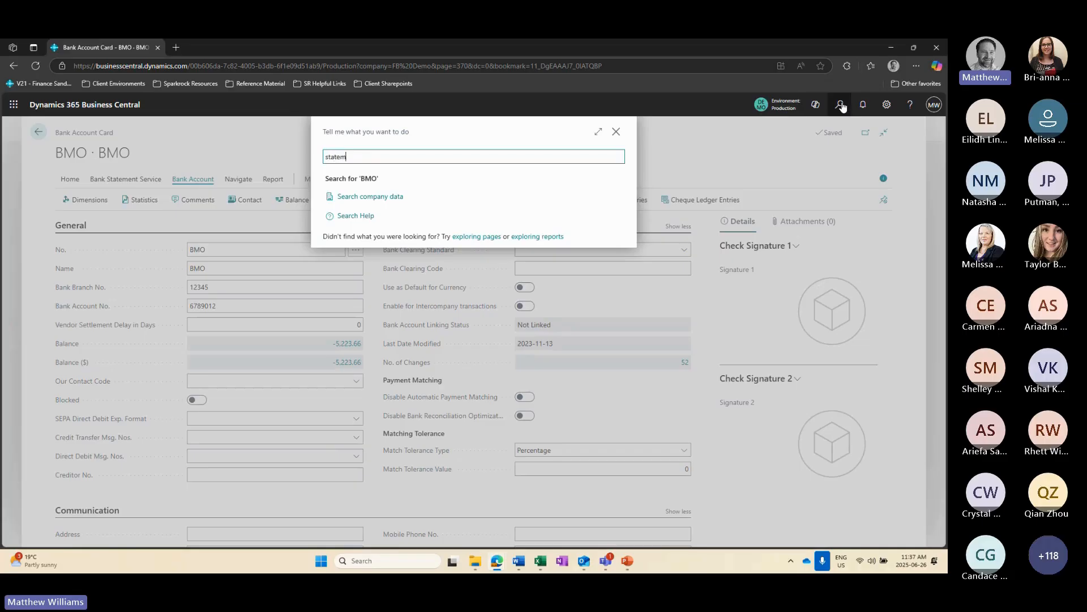
{"action": "type", "text": "ents"}
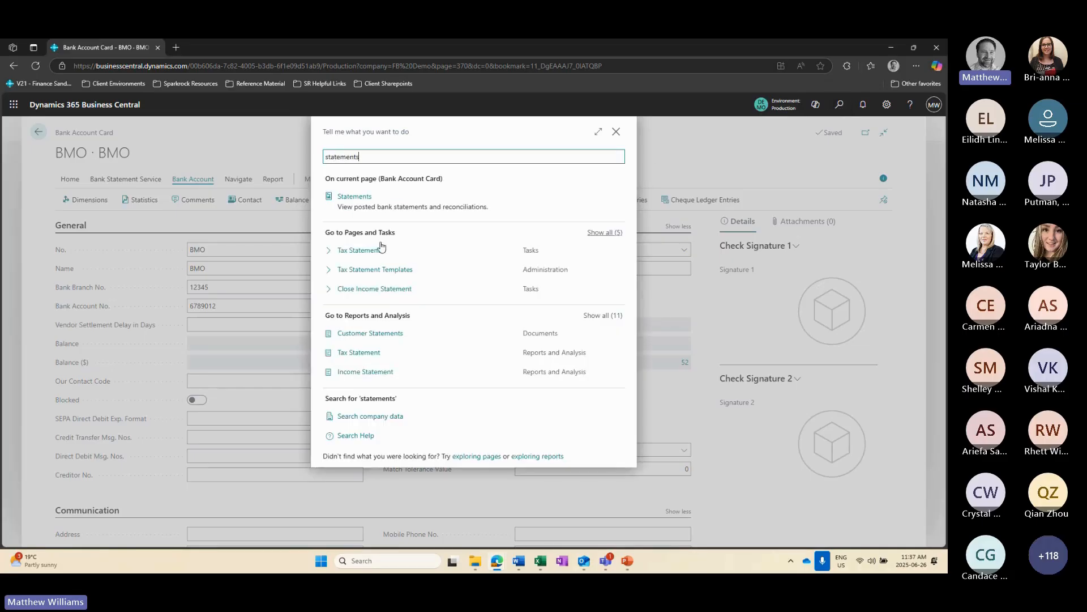
{"action": "left_click", "coordinate": [325, 157]}
{"action": "type", "text": "bank"}
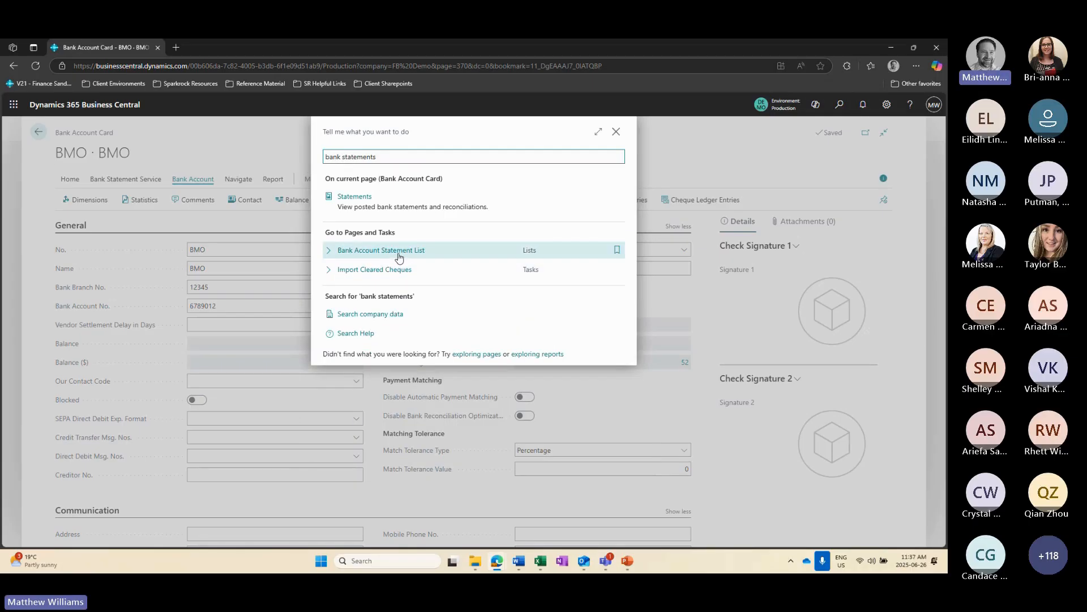
{"action": "left_click", "coordinate": [616, 131]}
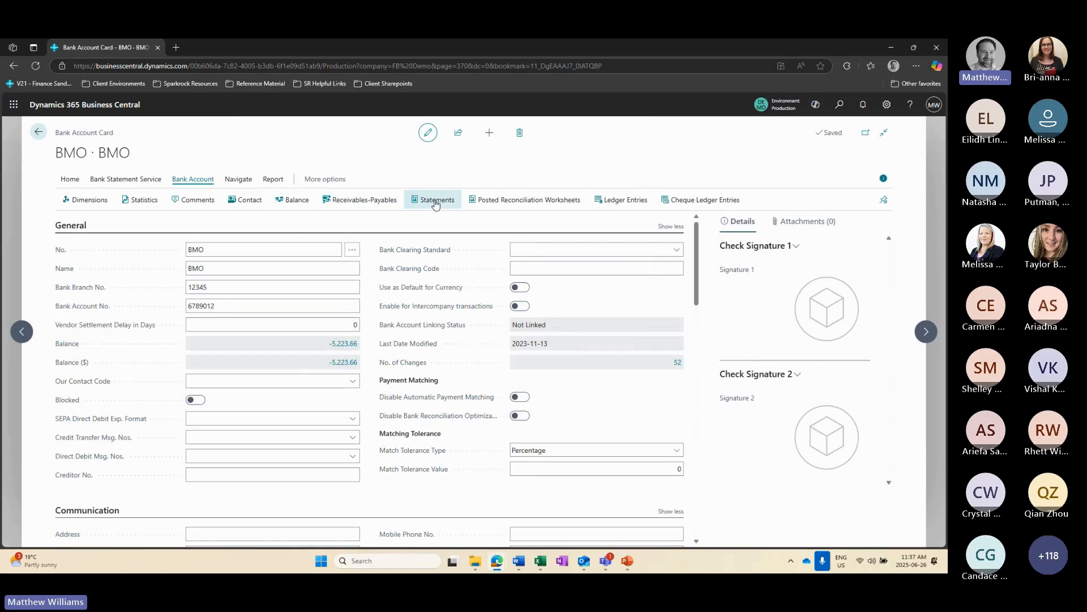
- Open posted statement 11 from the BMO account's statements, review its lines and view its print options without printing
{"action": "left_click", "coordinate": [435, 201]}
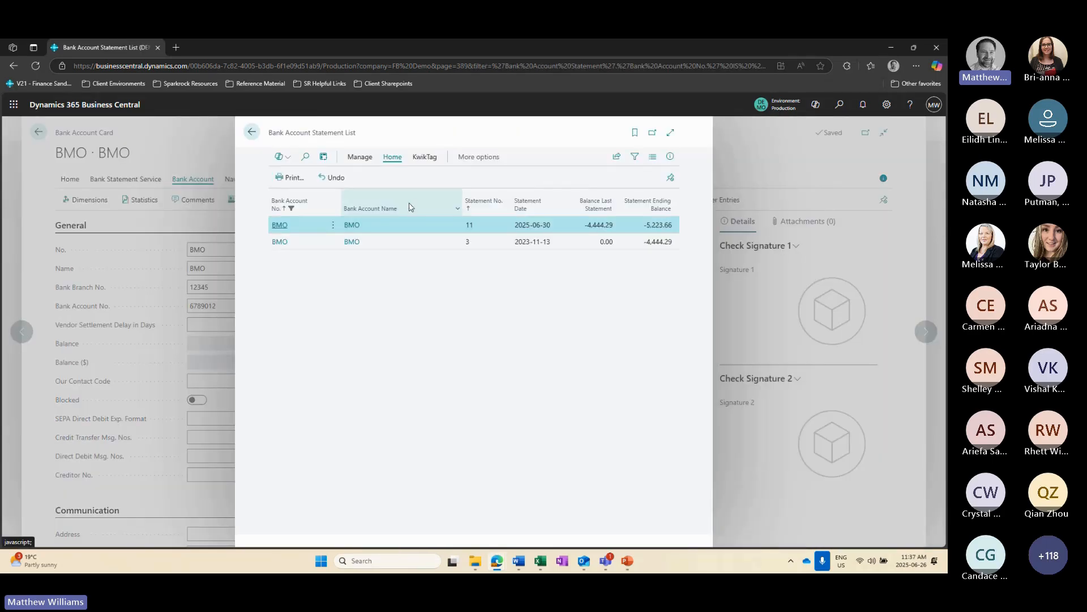
{"action": "left_click", "coordinate": [279, 226]}
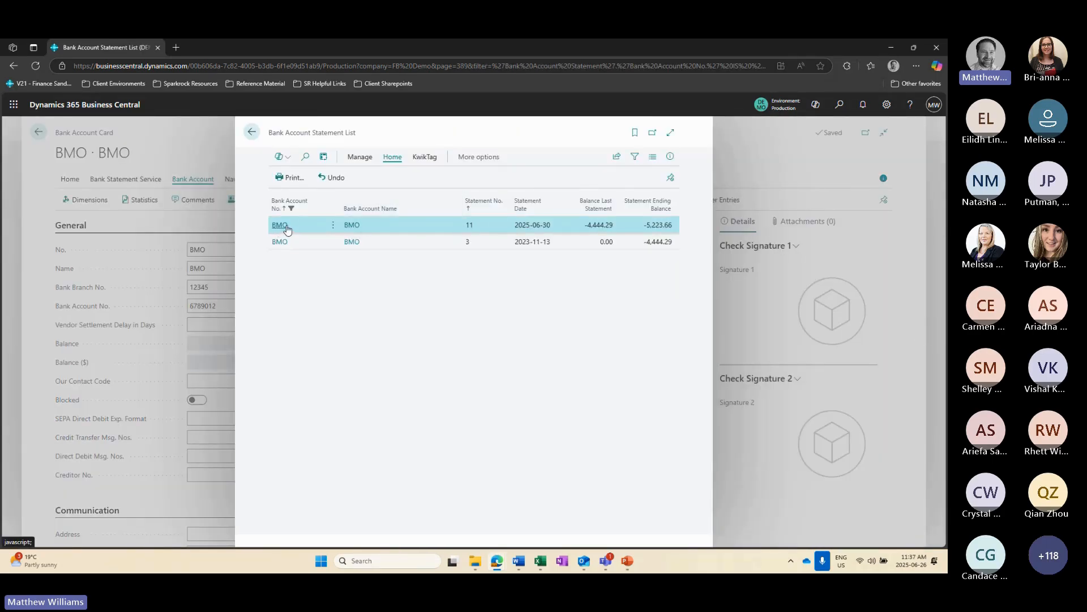
{"action": "scroll", "coordinate": [598, 391], "scroll_direction": "down", "scroll_amount": 10}
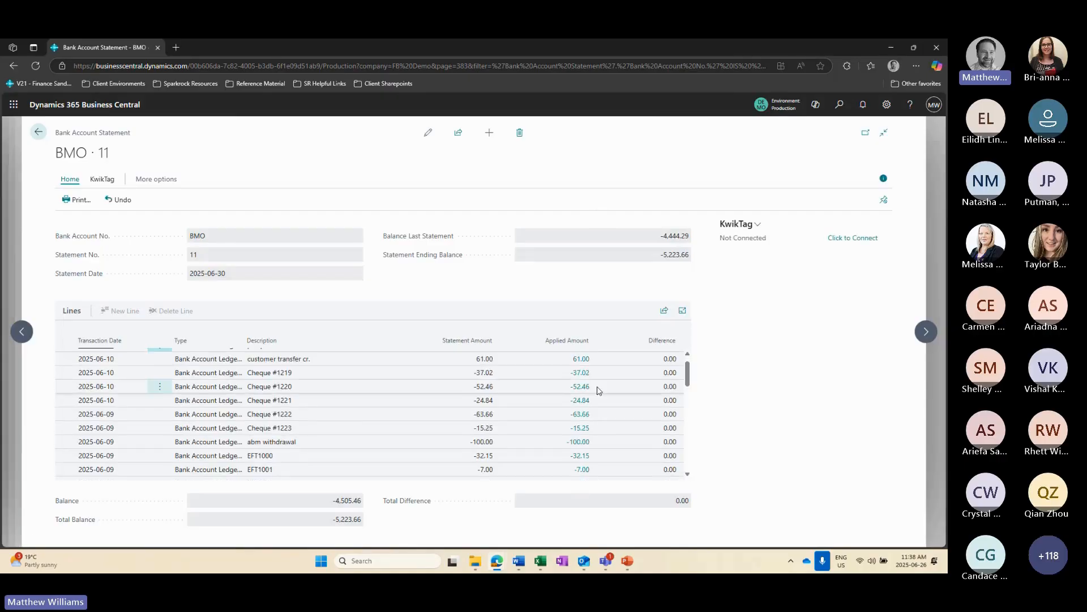
{"action": "left_click", "coordinate": [77, 200]}
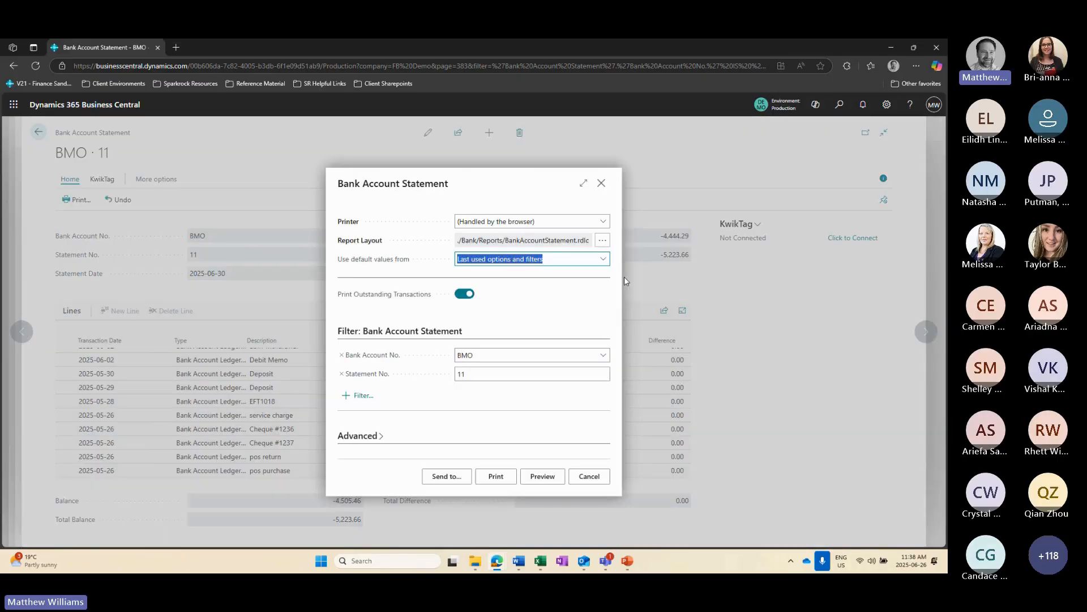
{"action": "left_click", "coordinate": [601, 183]}
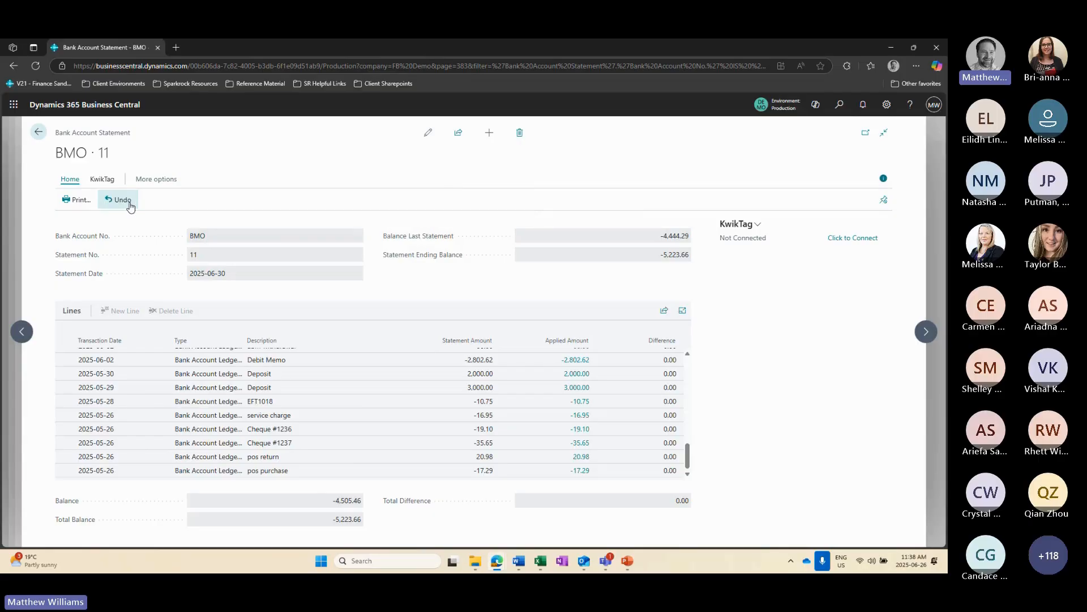
- Reverse posted BMO statement 11 into a new bank reconciliation, and review its matched lines and the available matching actions
{"action": "left_click", "coordinate": [122, 199]}
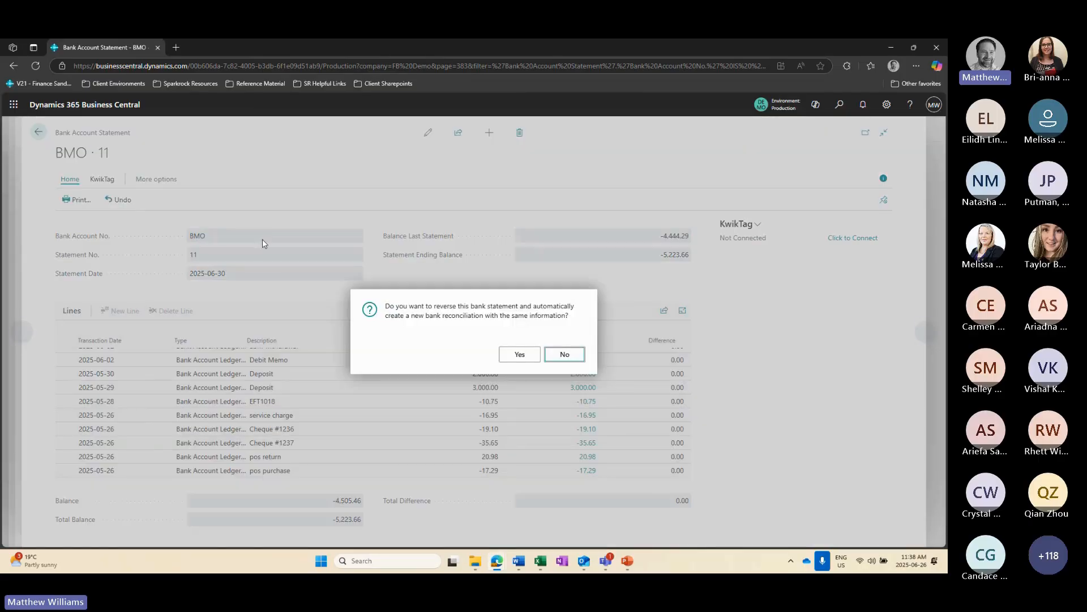
{"action": "left_click", "coordinate": [517, 354]}
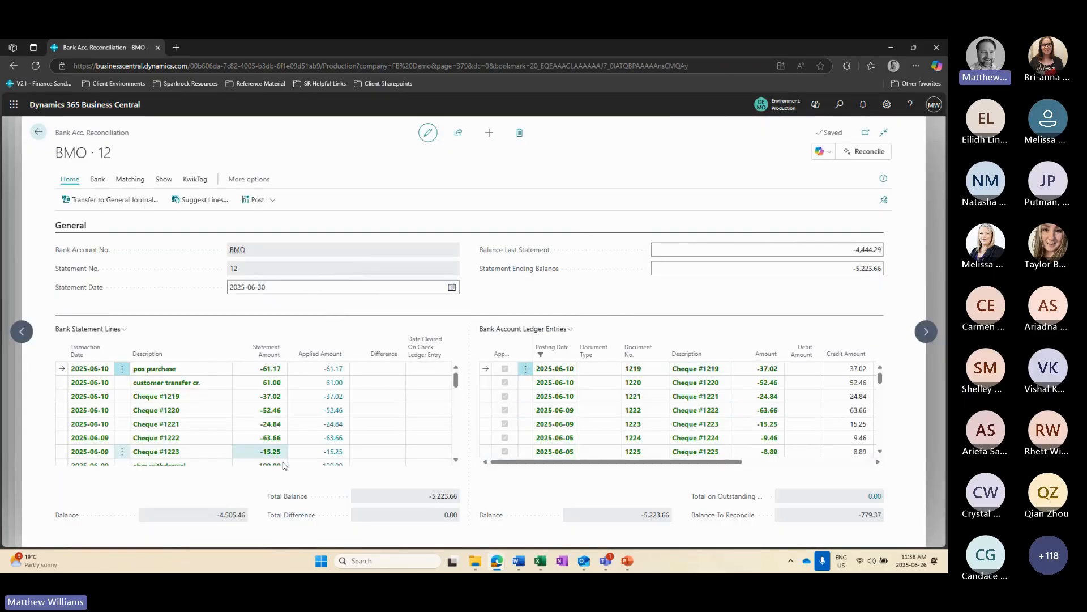
{"action": "mouse_move", "coordinate": [419, 362]}
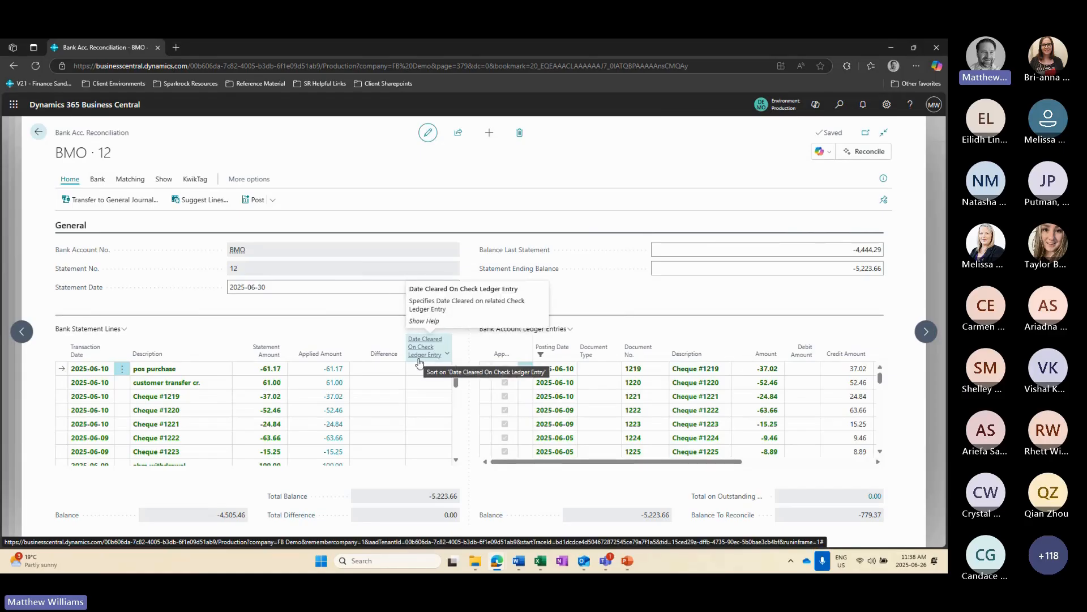
{"action": "scroll", "coordinate": [348, 410], "scroll_direction": "down", "scroll_amount": 5}
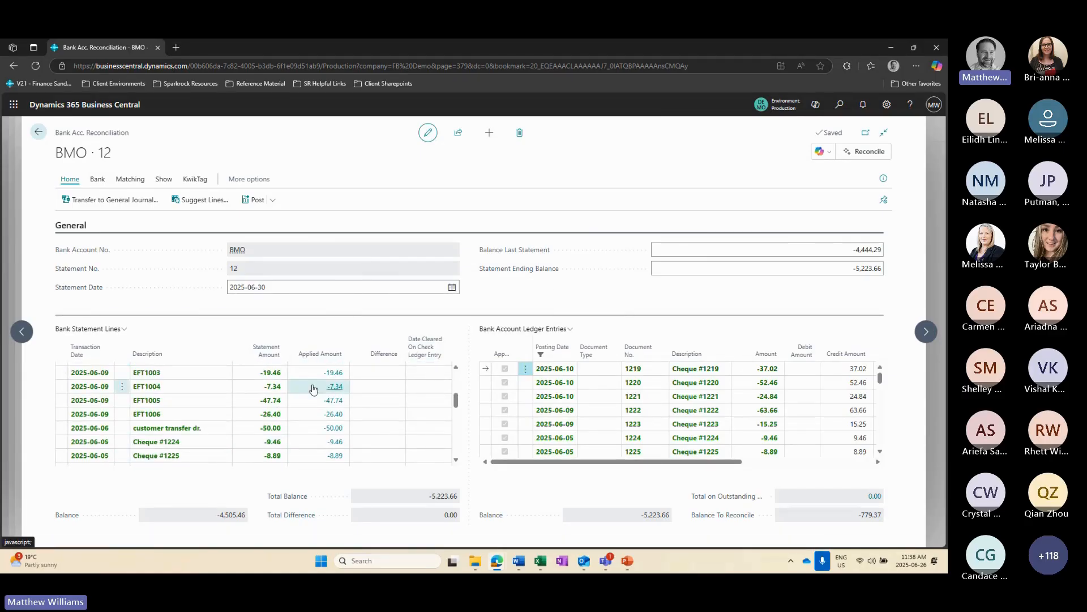
{"action": "scroll", "coordinate": [764, 403], "scroll_direction": "down", "scroll_amount": 6}
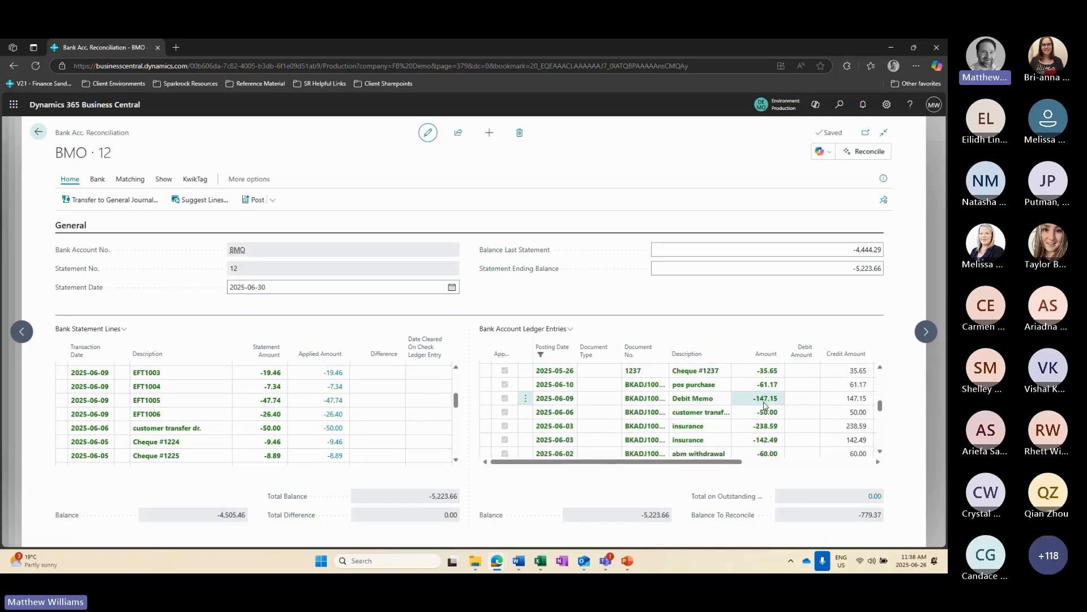
{"action": "left_click", "coordinate": [136, 180]}
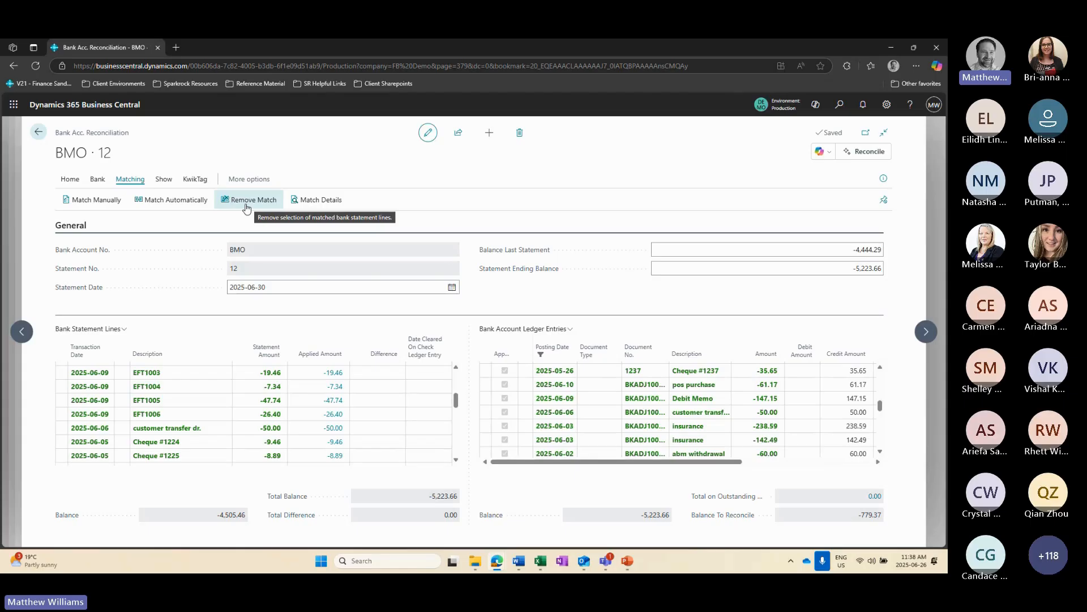
- Return to the bank accounts list and search for "bank state", closing the search without opening a result
{"action": "left_click", "coordinate": [38, 134]}
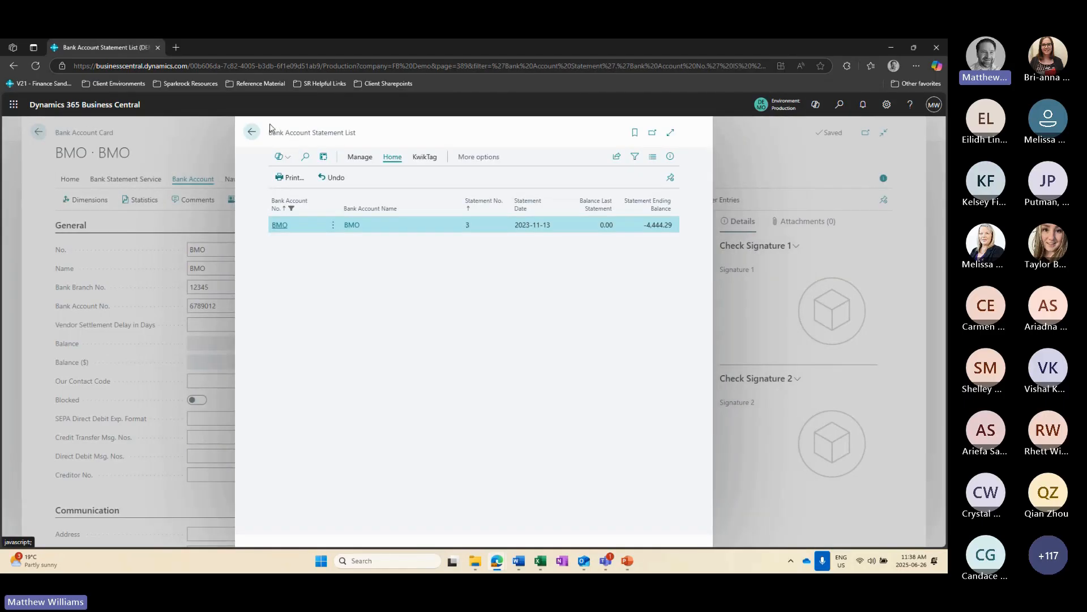
{"action": "left_click", "coordinate": [253, 126]}
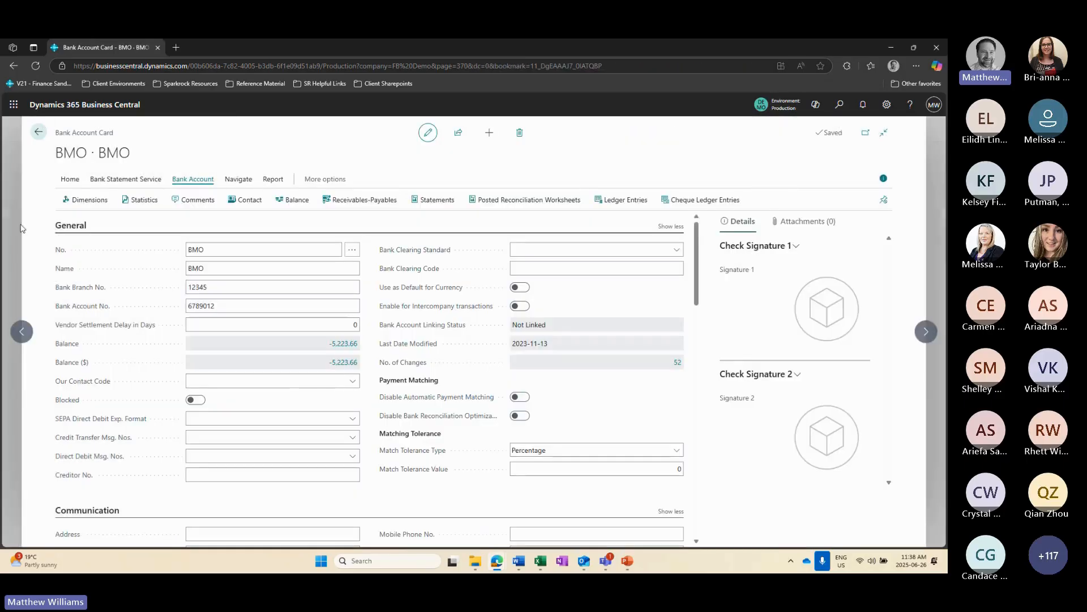
{"action": "left_click", "coordinate": [38, 132]}
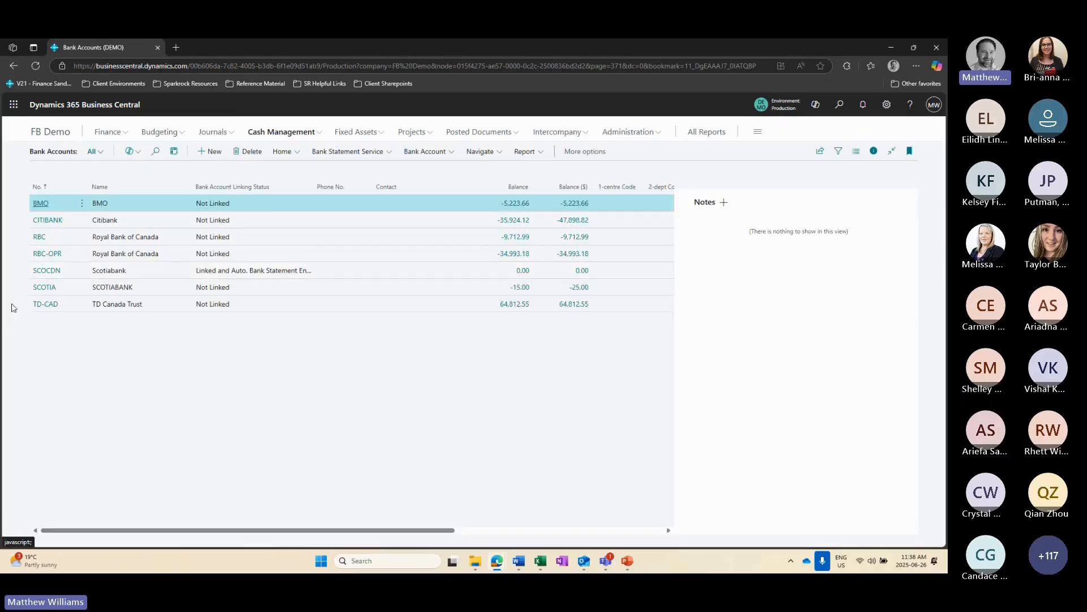
{"action": "left_click", "coordinate": [839, 113]}
{"action": "type", "text": "bank state"}
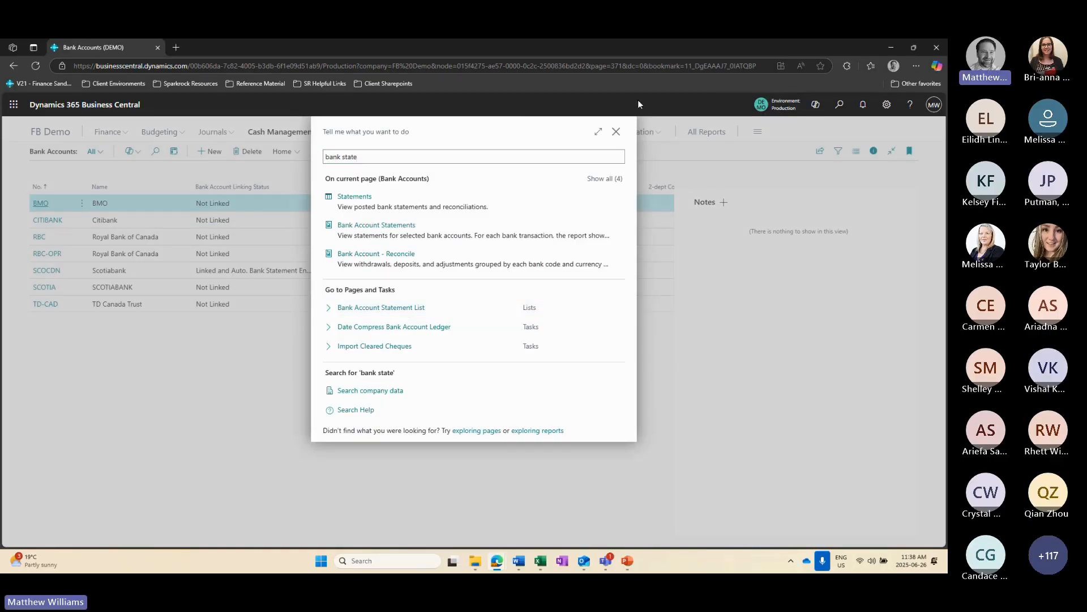
{"action": "left_click", "coordinate": [616, 132]}
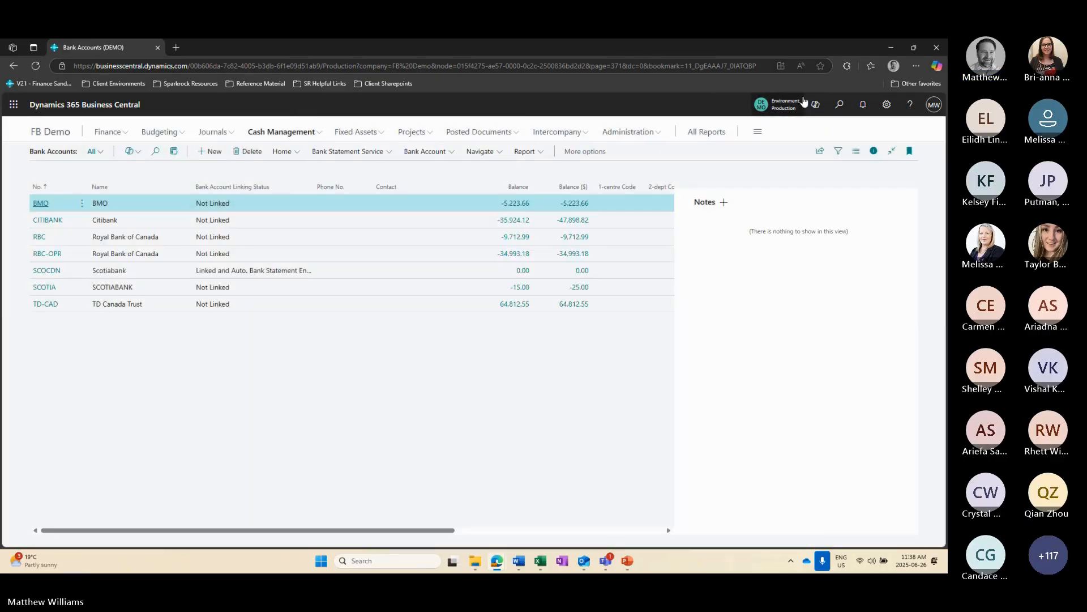
- Open the SCOCDN reconciliation for statement 1 from the cash management bank account reconciliations
{"action": "left_click", "coordinate": [311, 136]}
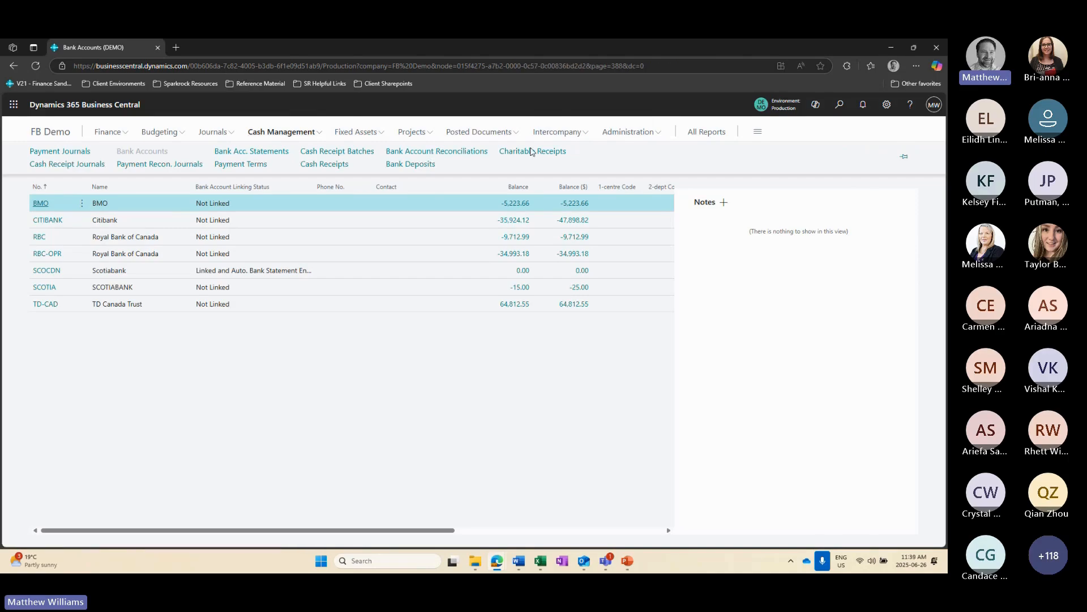
{"action": "left_click", "coordinate": [111, 238]}
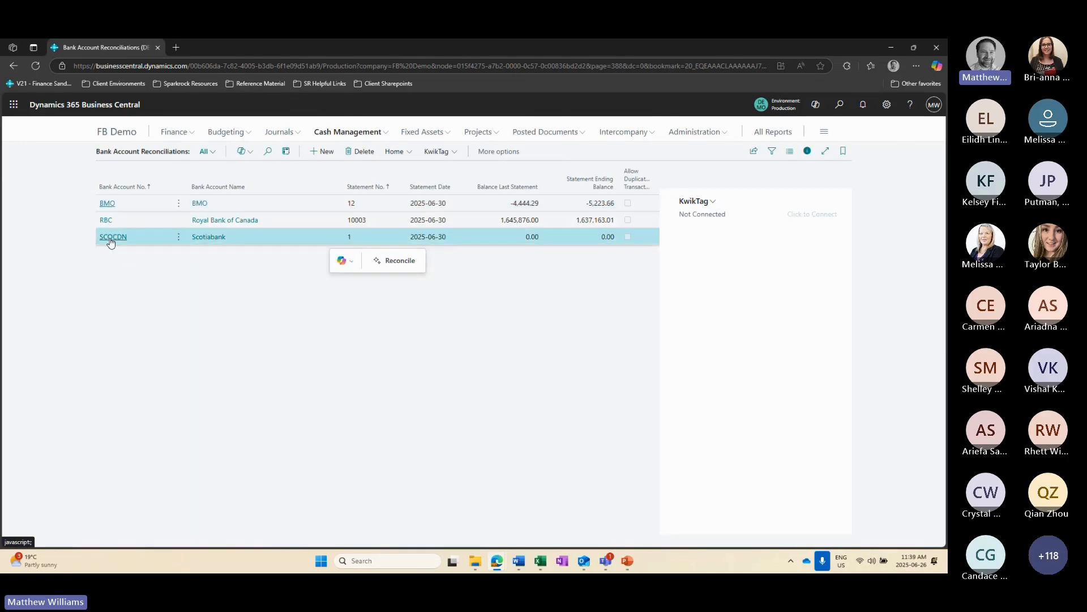
{"action": "left_click", "coordinate": [113, 237]}
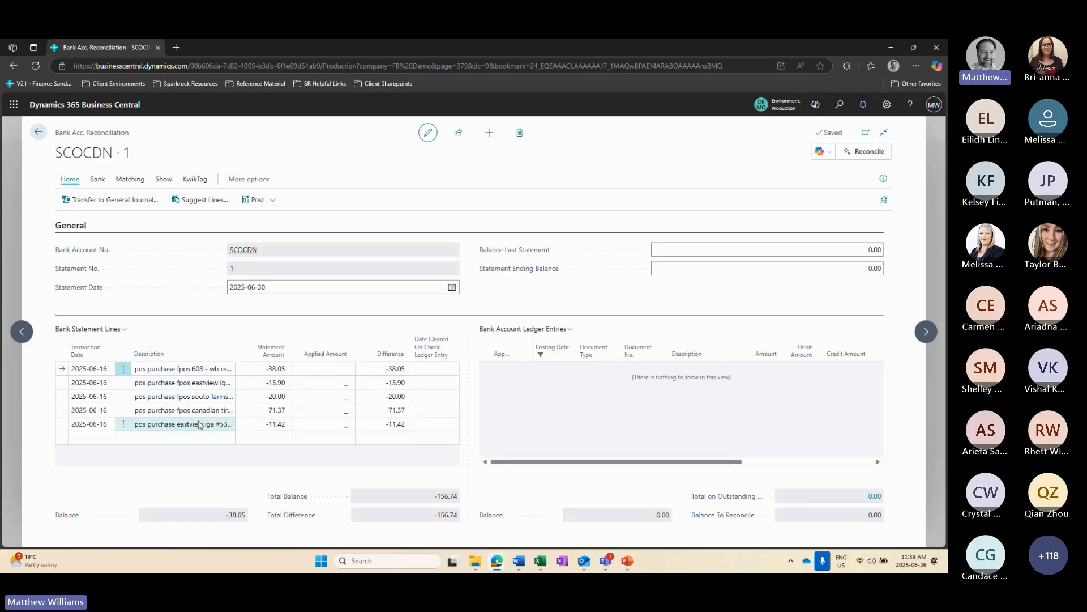
- Import bank statement transactions from 2025-06-19 to 2025-06-26 into the SCOCDN reconciliation and review the imported lines
{"action": "left_click", "coordinate": [97, 179]}
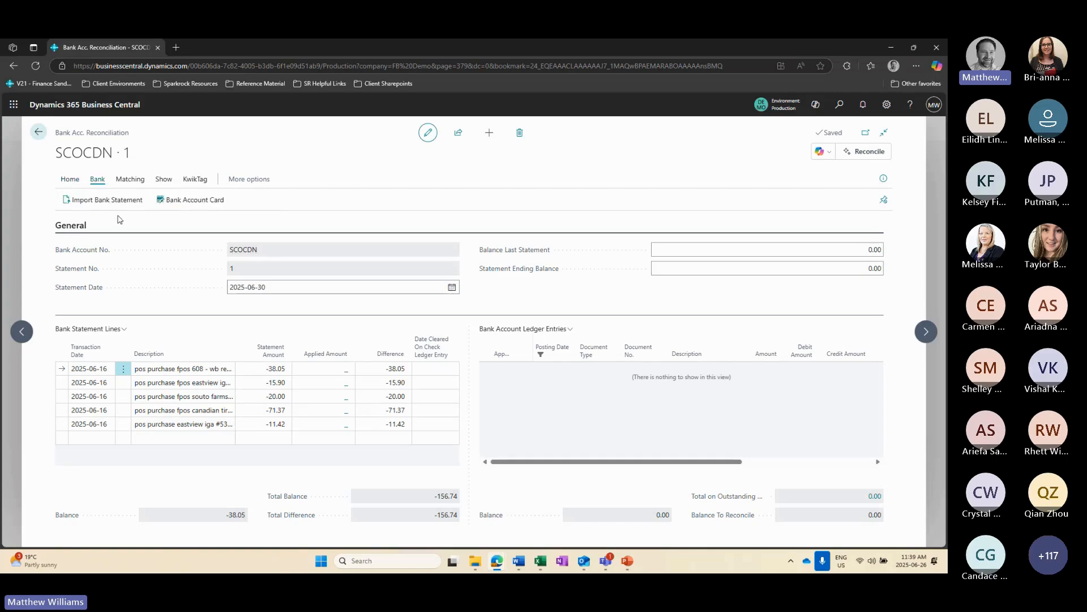
{"action": "left_click", "coordinate": [112, 203]}
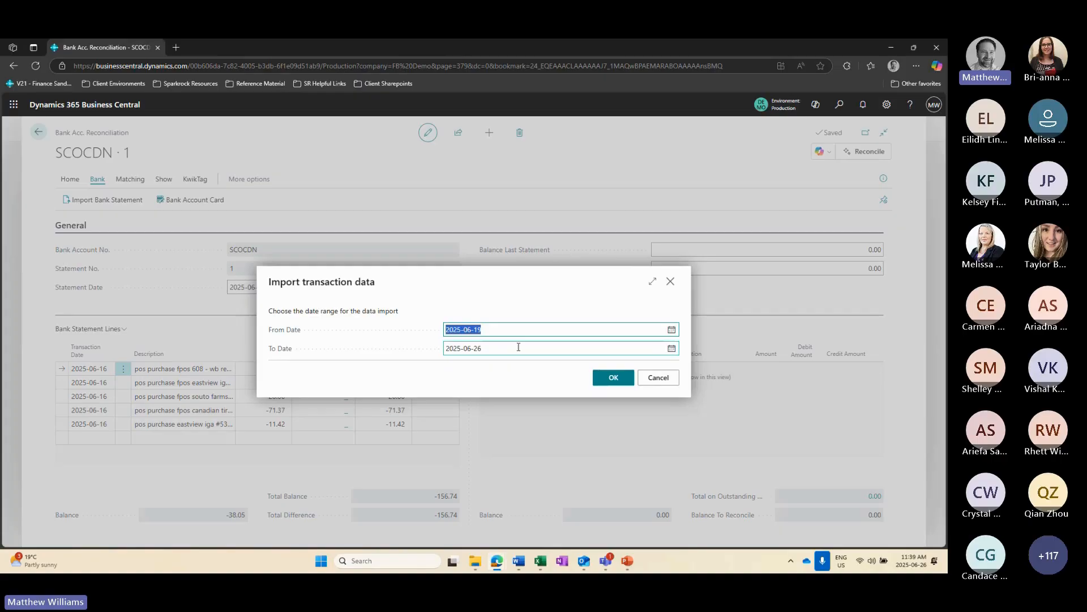
{"action": "left_click", "coordinate": [611, 383]}
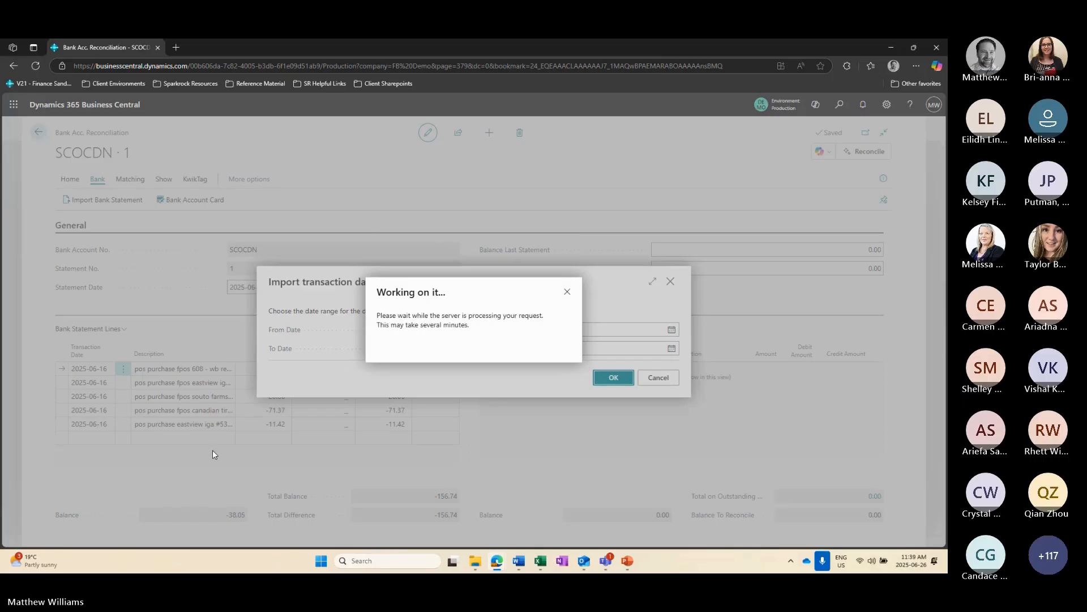
{"action": "scroll", "coordinate": [164, 419], "scroll_direction": "down", "scroll_amount": 5}
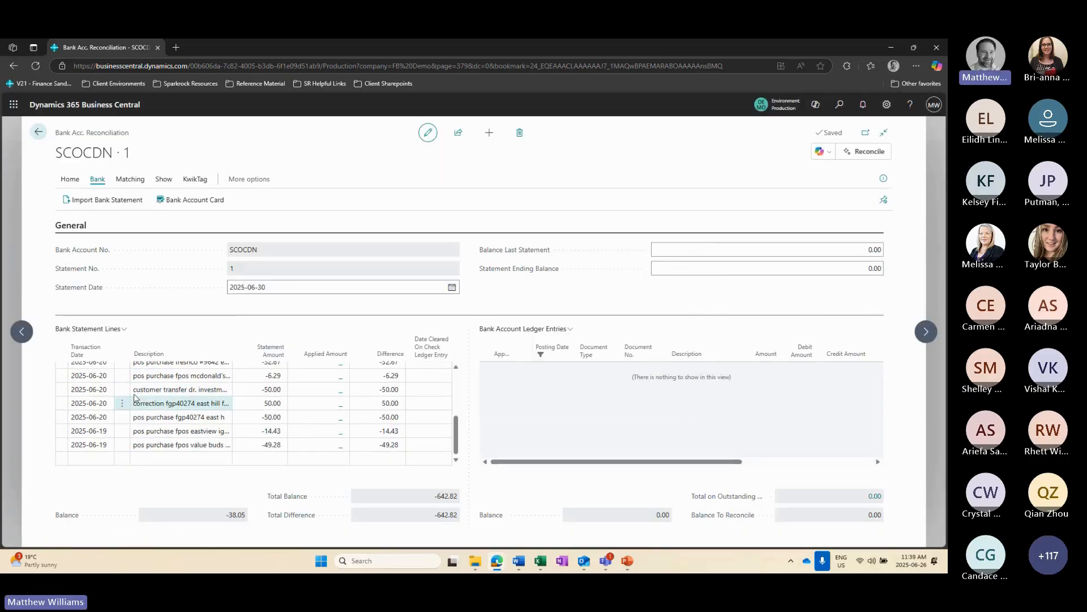
{"action": "scroll", "coordinate": [274, 426], "scroll_direction": "up", "scroll_amount": 3}
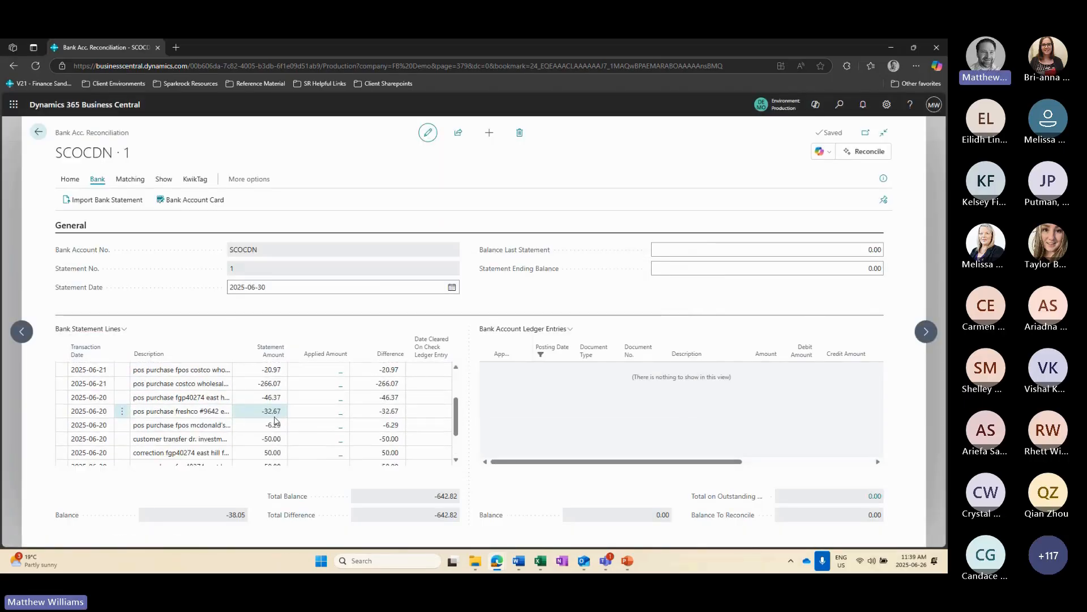
{"action": "scroll", "coordinate": [283, 422], "scroll_direction": "down", "scroll_amount": 2}
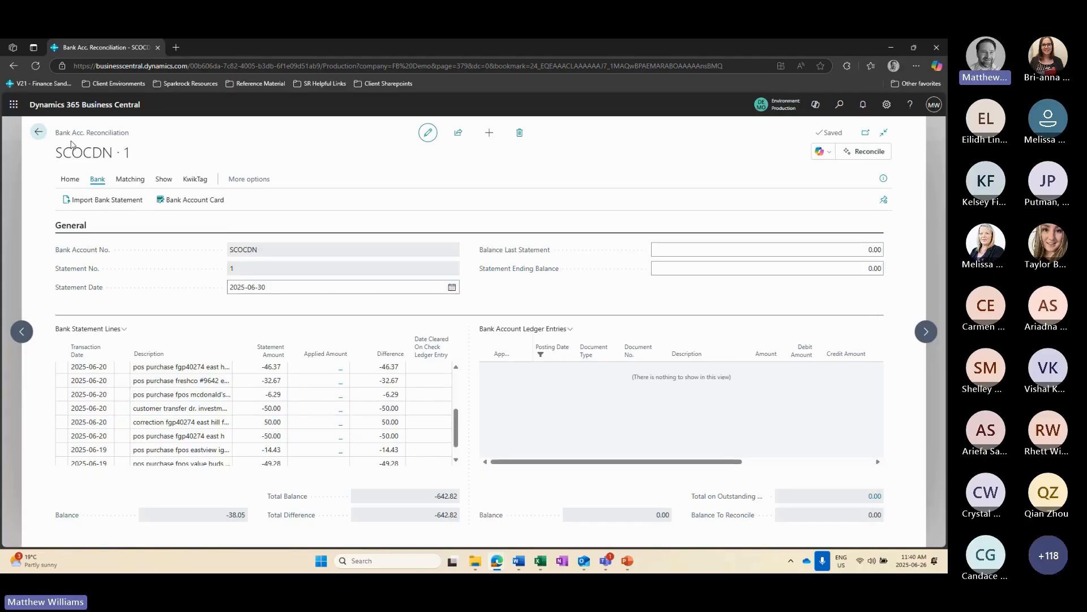
- Return to the reconciliations list, open BMO statement 12 and review its bank account ledger entries
{"action": "left_click", "coordinate": [39, 133]}
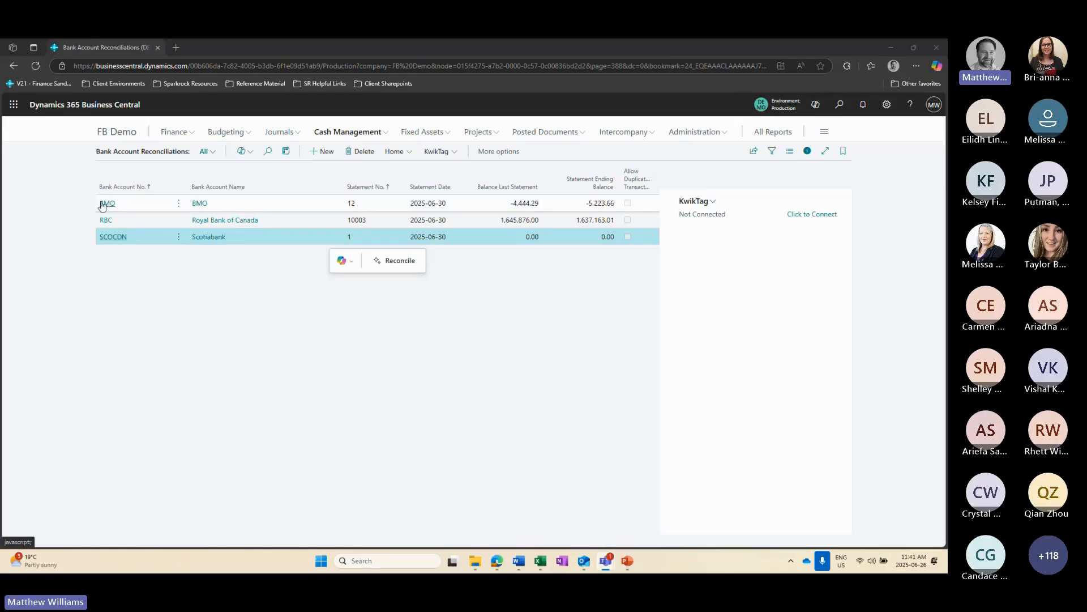
{"action": "left_click", "coordinate": [210, 205]}
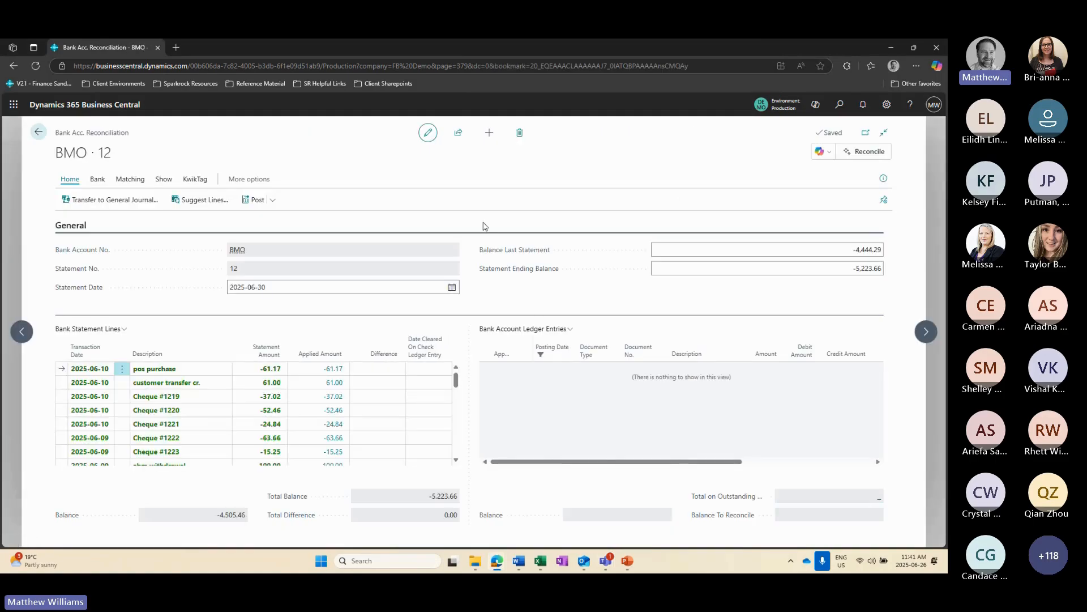
{"action": "scroll", "coordinate": [700, 416], "scroll_direction": "down", "scroll_amount": 5}
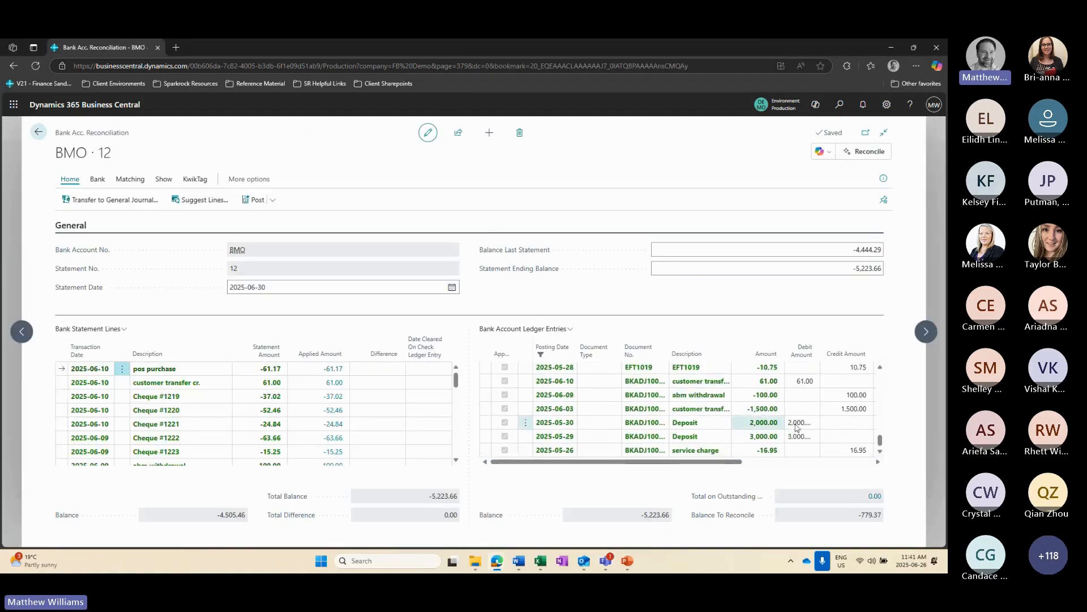
{"action": "left_click", "coordinate": [849, 367]}
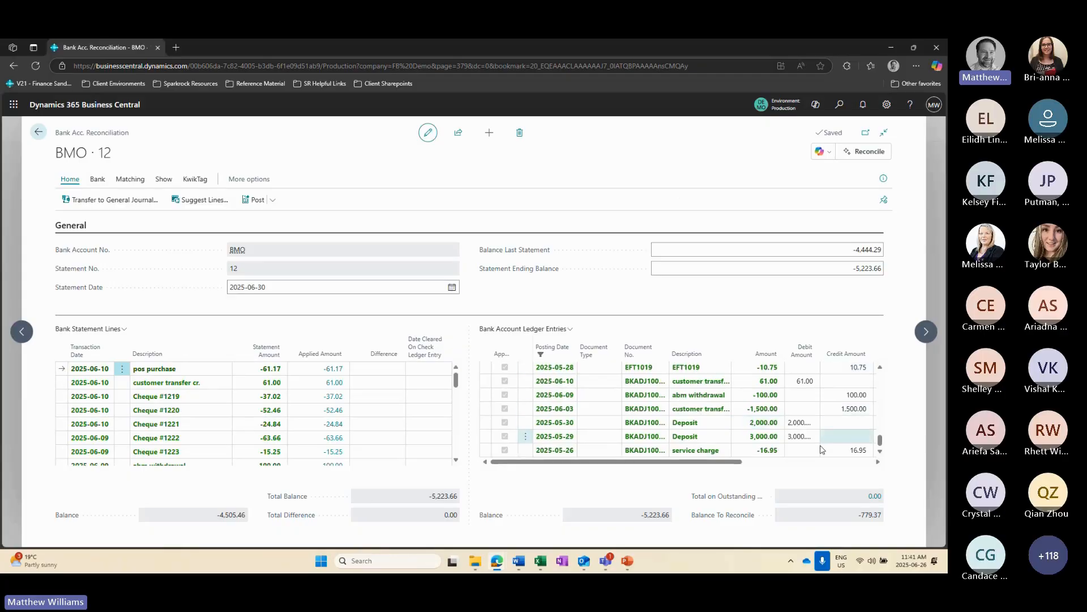
- Add a bank statement line dated 2025-06-30 with the description "Void clears" at the end of the BMO reconciliation
{"action": "scroll", "coordinate": [454, 390], "scroll_direction": "down", "scroll_amount": 3}
{"action": "scroll", "coordinate": [454, 389], "scroll_direction": "down", "scroll_amount": 5}
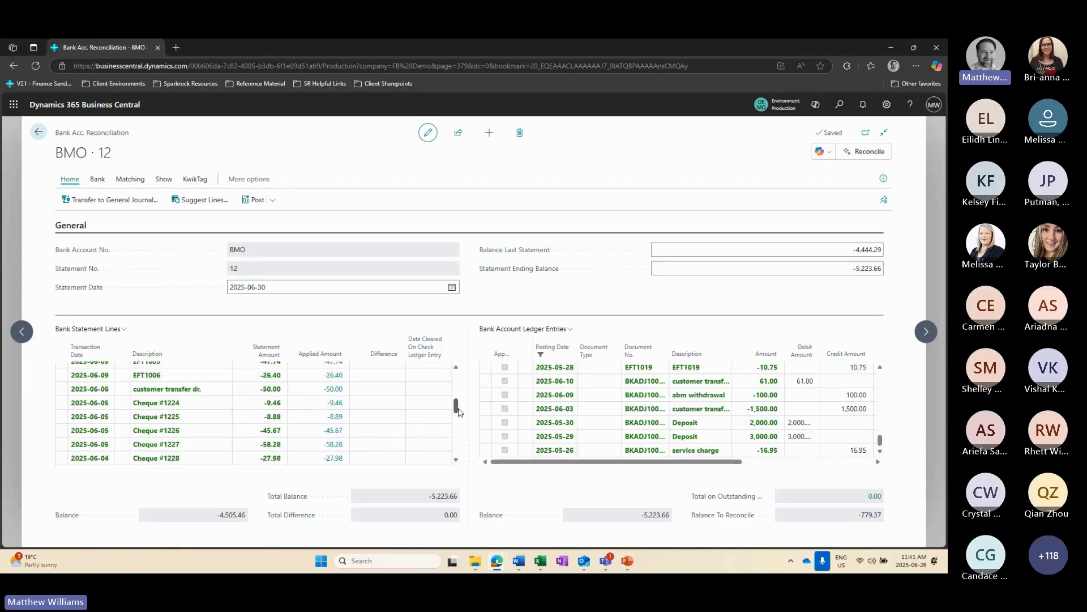
{"action": "left_click", "coordinate": [86, 460]}
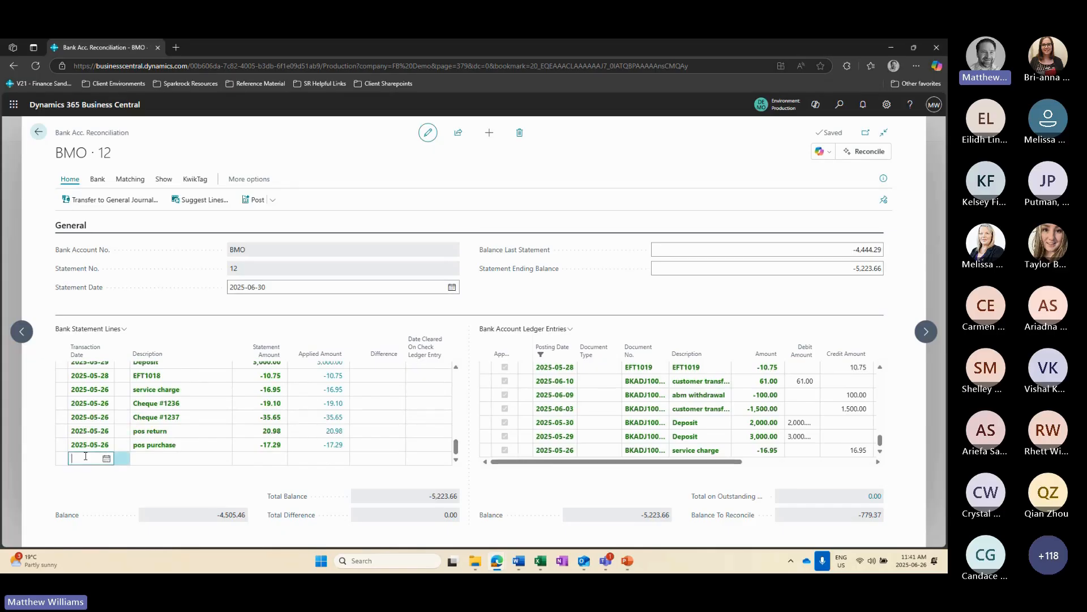
{"action": "left_click", "coordinate": [107, 445]}
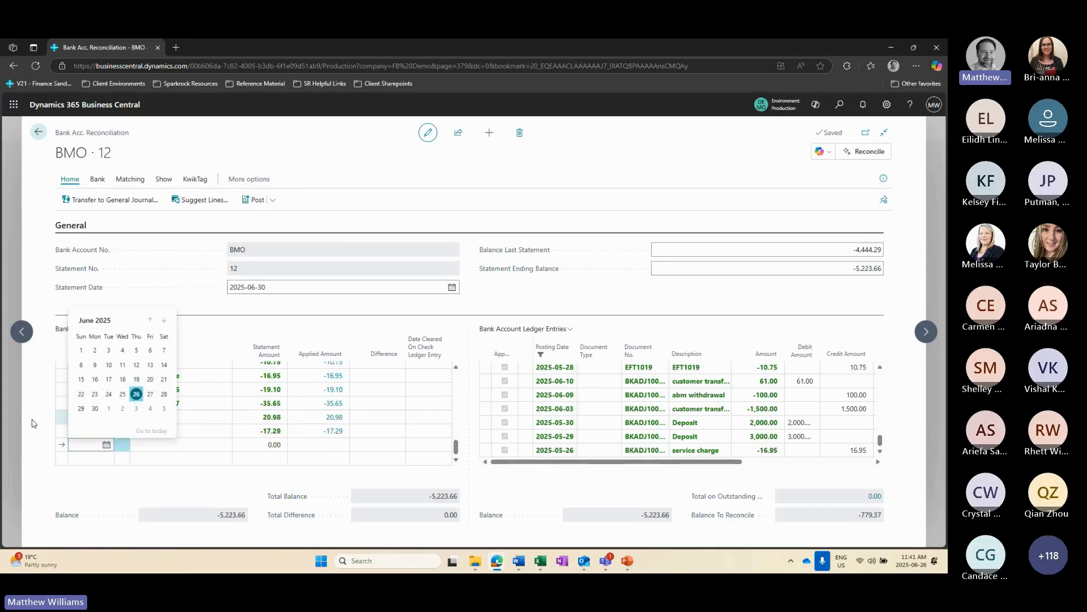
{"action": "left_click", "coordinate": [94, 408]}
{"action": "left_click", "coordinate": [161, 445]}
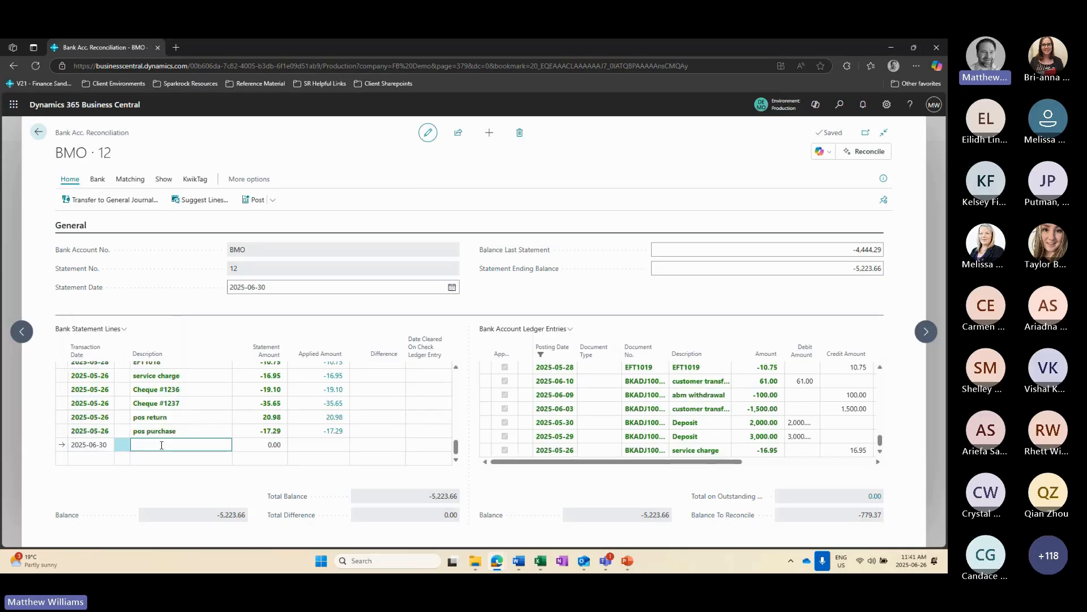
{"action": "type", "text": "Void clears"}
{"action": "key", "text": "Tab"}
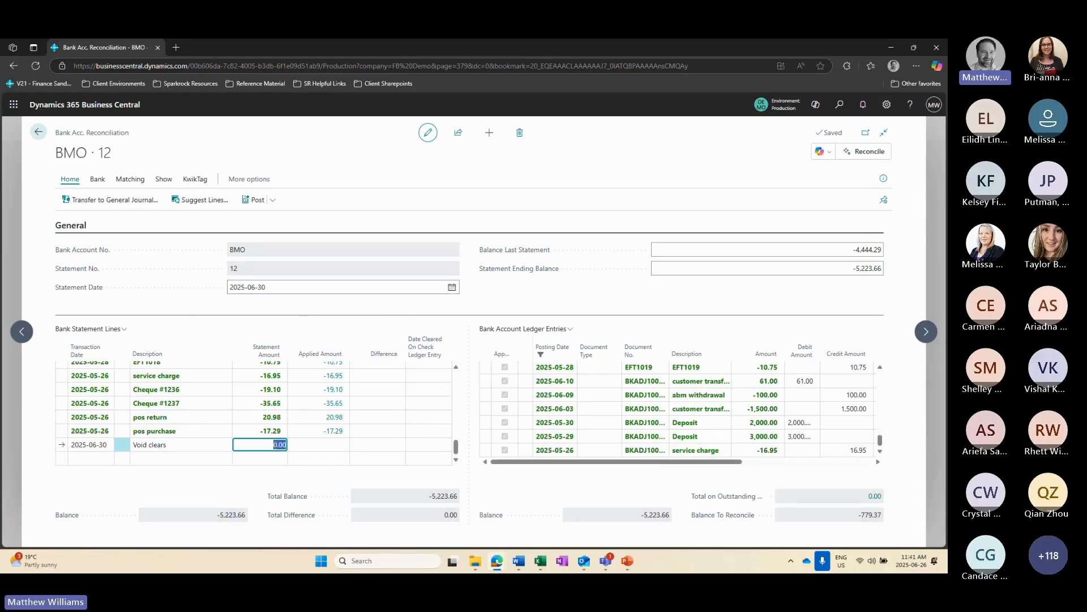
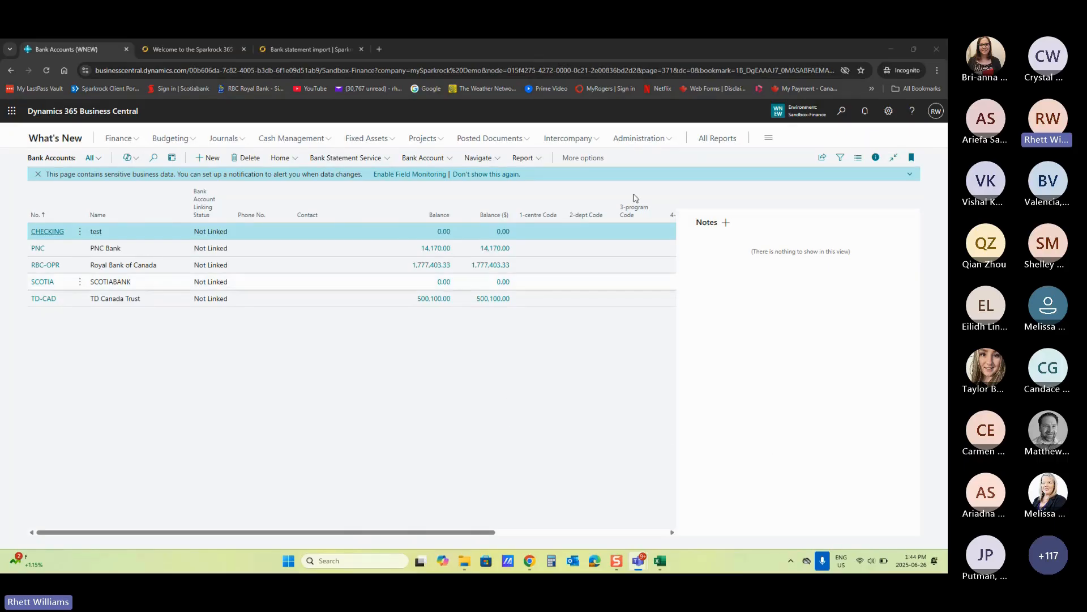
- Search for "bank rec" and open the Bank Account Reconciliations list
{"action": "left_click", "coordinate": [842, 112]}
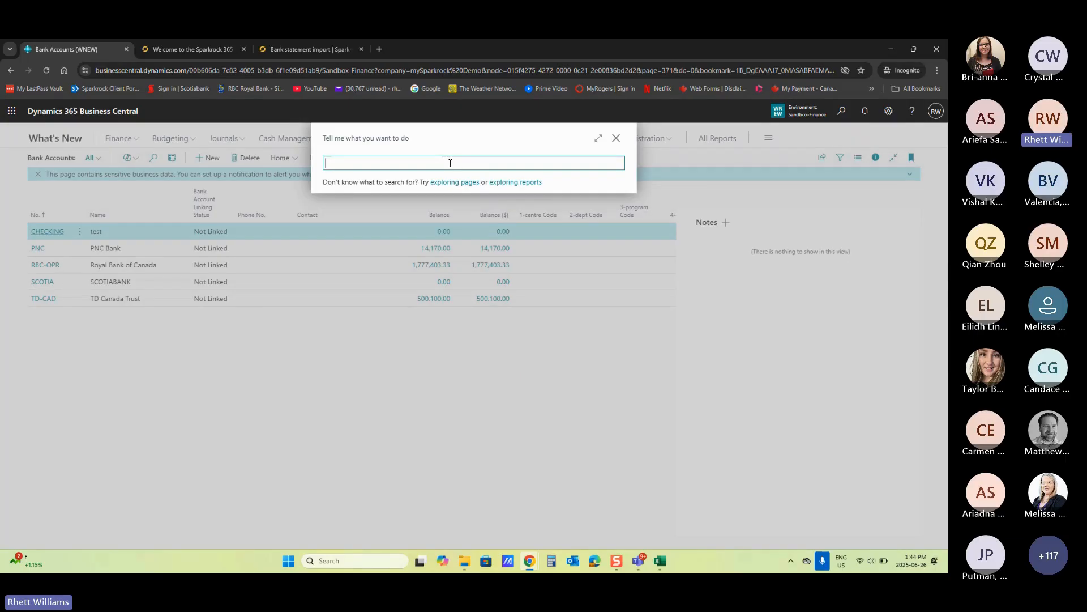
{"action": "type", "text": "b"}
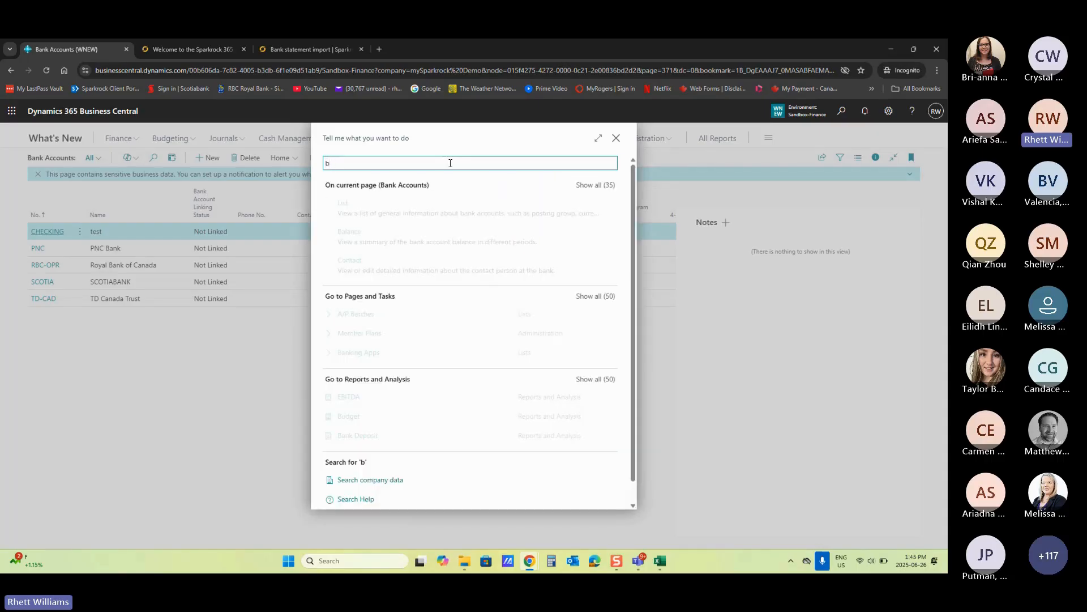
{"action": "type", "text": "nbank acc"}
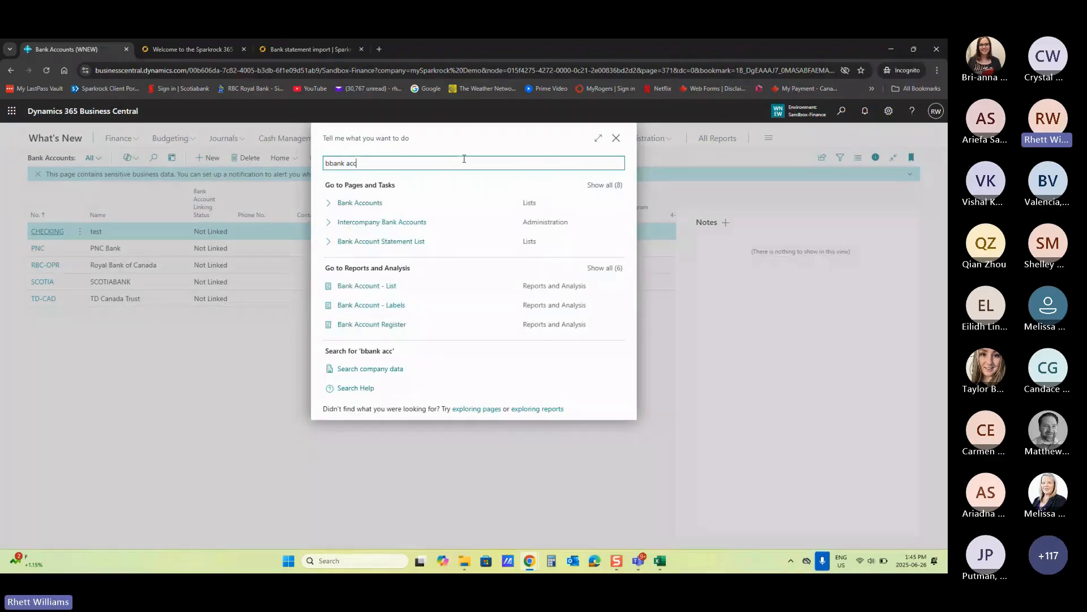
{"action": "key", "text": "BackSpace"}
{"action": "key", "text": "BackSpace"}
{"action": "key", "text": "BackSpace"}
{"action": "key", "text": "BackSpace"}
{"action": "key", "text": "BackSpace"}
{"action": "key", "text": "BackSpace"}
{"action": "key", "text": "BackSpace"}
{"action": "key", "text": "BackSpace"}
{"action": "key", "text": "BackSpace"}
{"action": "type", "text": "bank "}
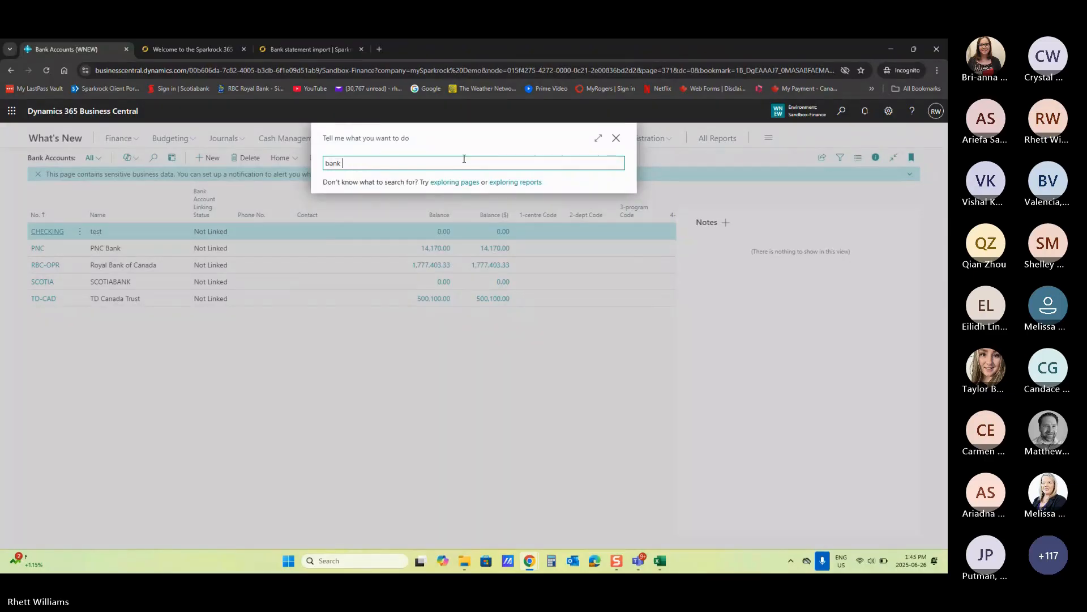
{"action": "type", "text": "rec"}
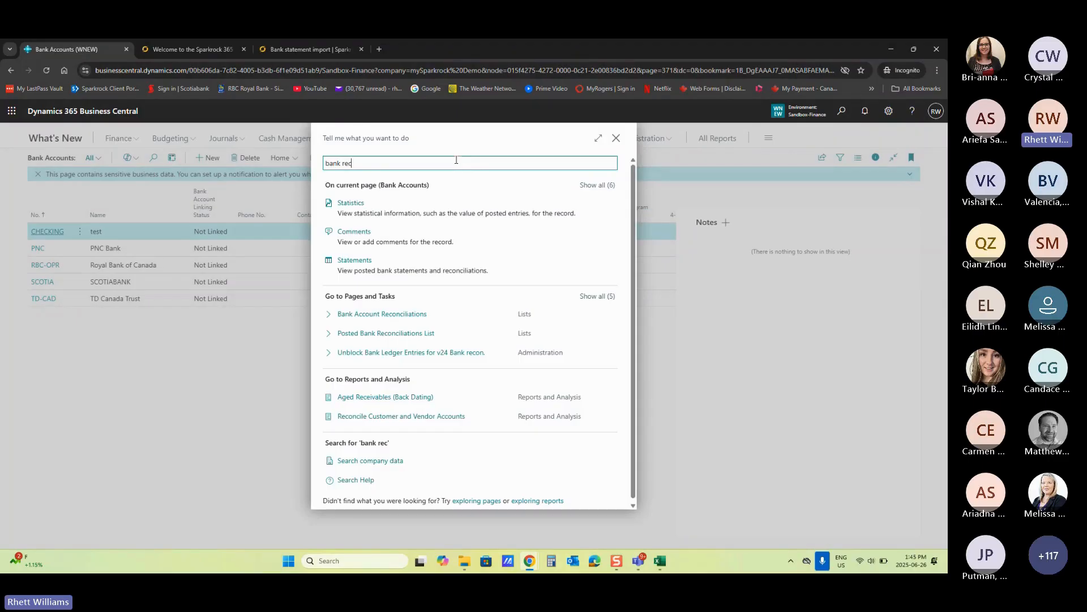
{"action": "left_click", "coordinate": [406, 313]}
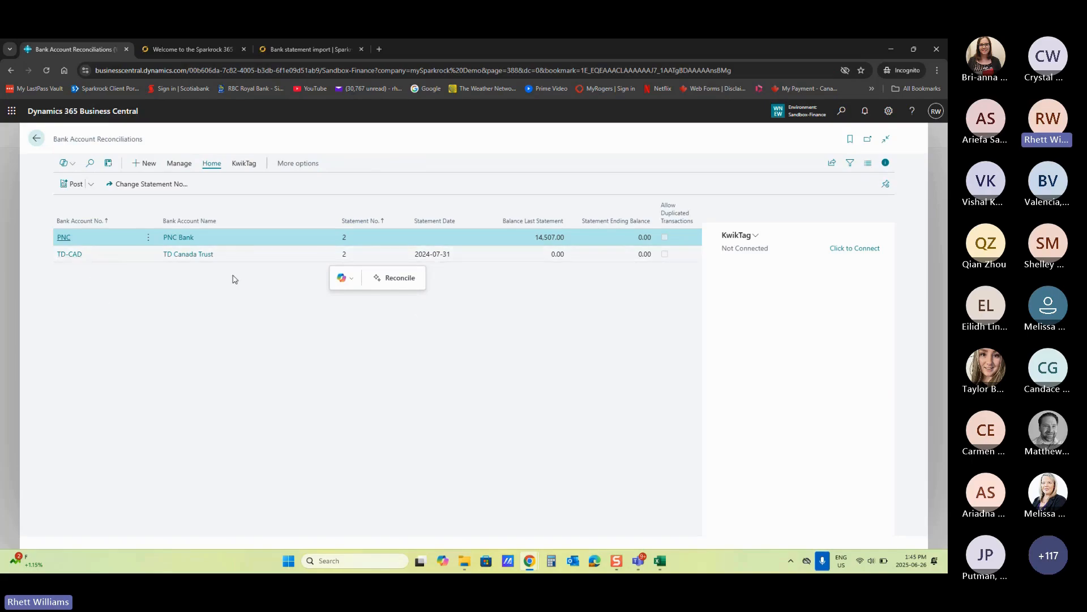
- Return to the bank accounts list, open the RBC-OPR bank account card and expand its Transfer settings
{"action": "left_click", "coordinate": [38, 140]}
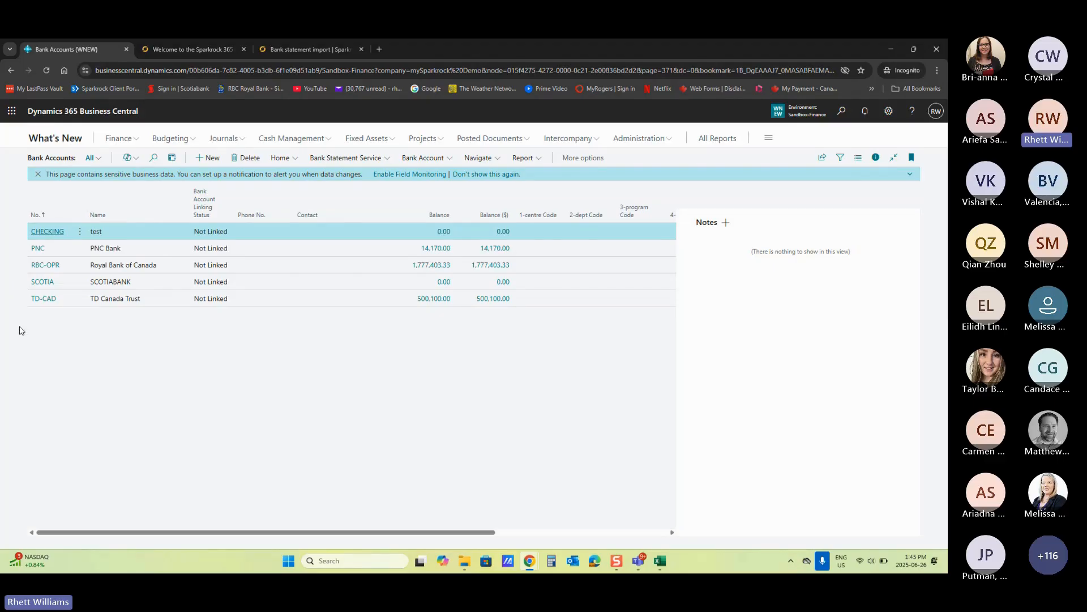
{"action": "left_click", "coordinate": [54, 272]}
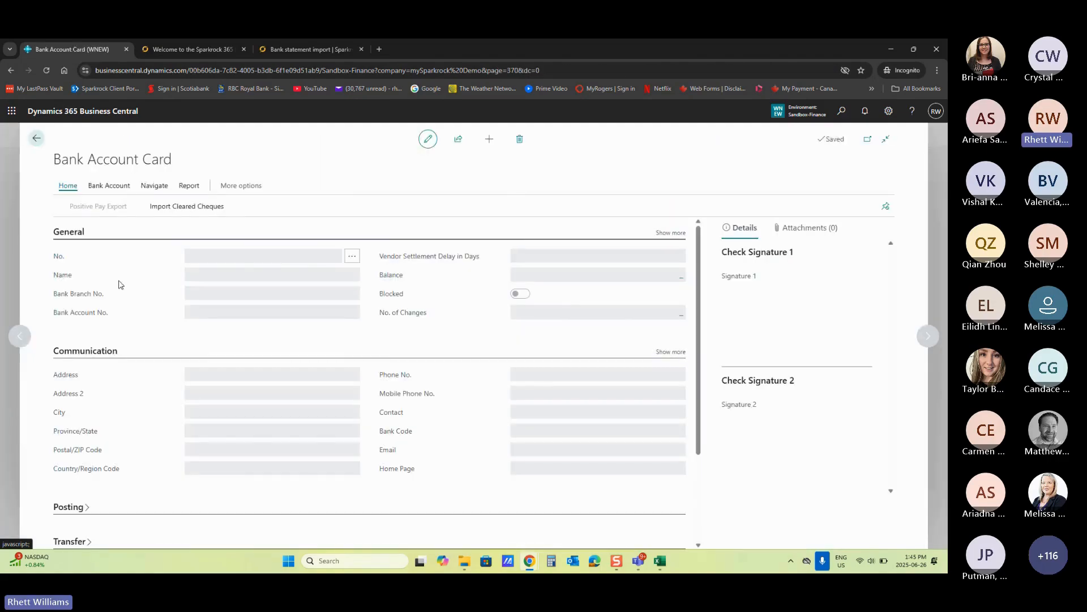
{"action": "scroll", "coordinate": [444, 350], "scroll_direction": "down", "scroll_amount": 5}
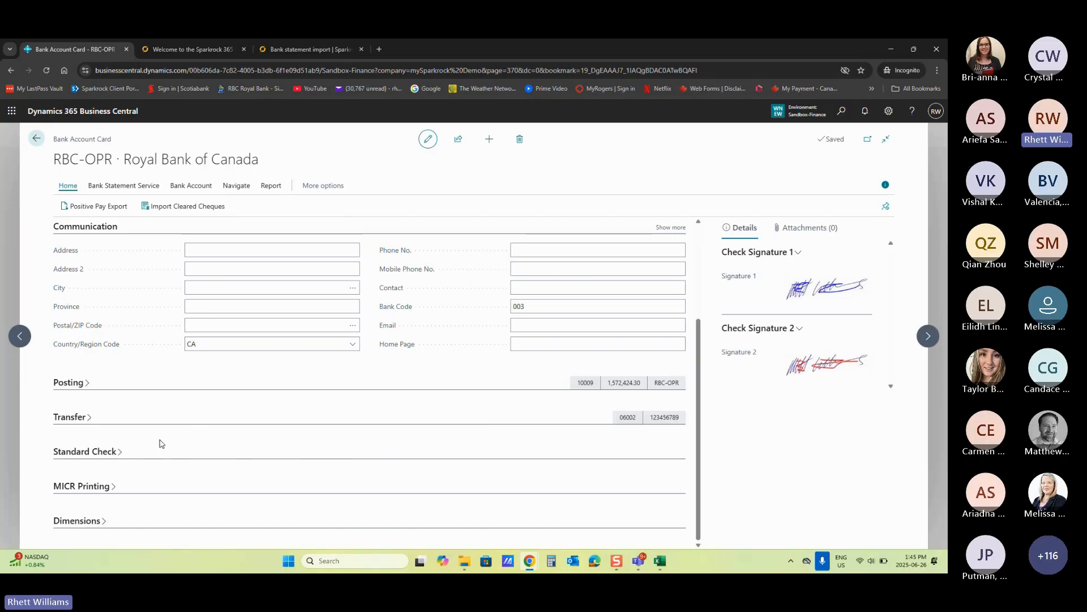
{"action": "left_click", "coordinate": [86, 418]}
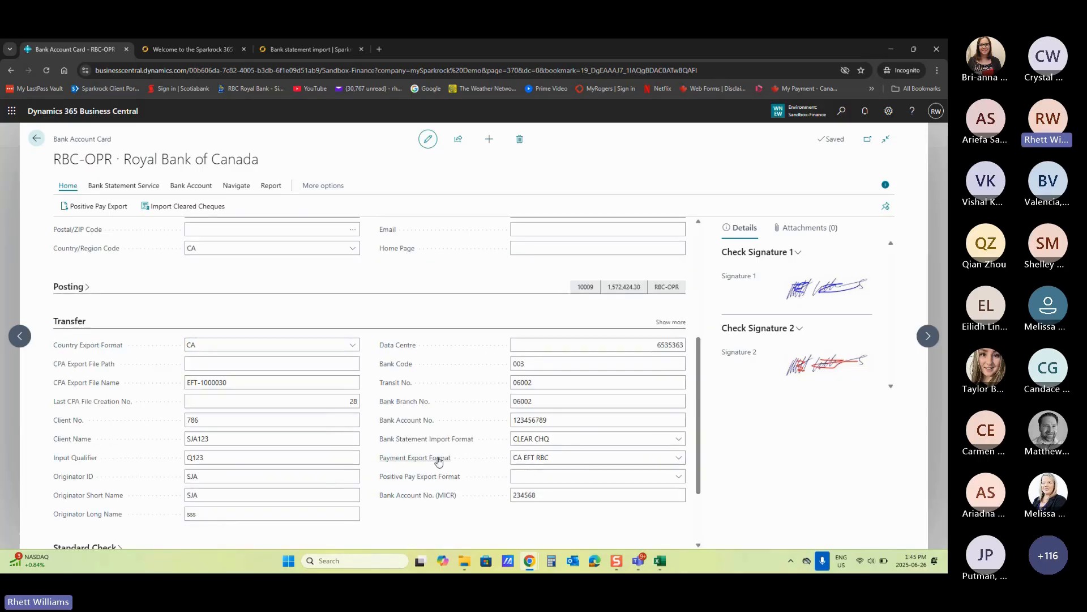
- Review the details of the CLEAR CHQ statement import format in the Bank Export/Import Setup, including its data exchange definition, and return to the card
{"action": "left_click", "coordinate": [538, 440]}
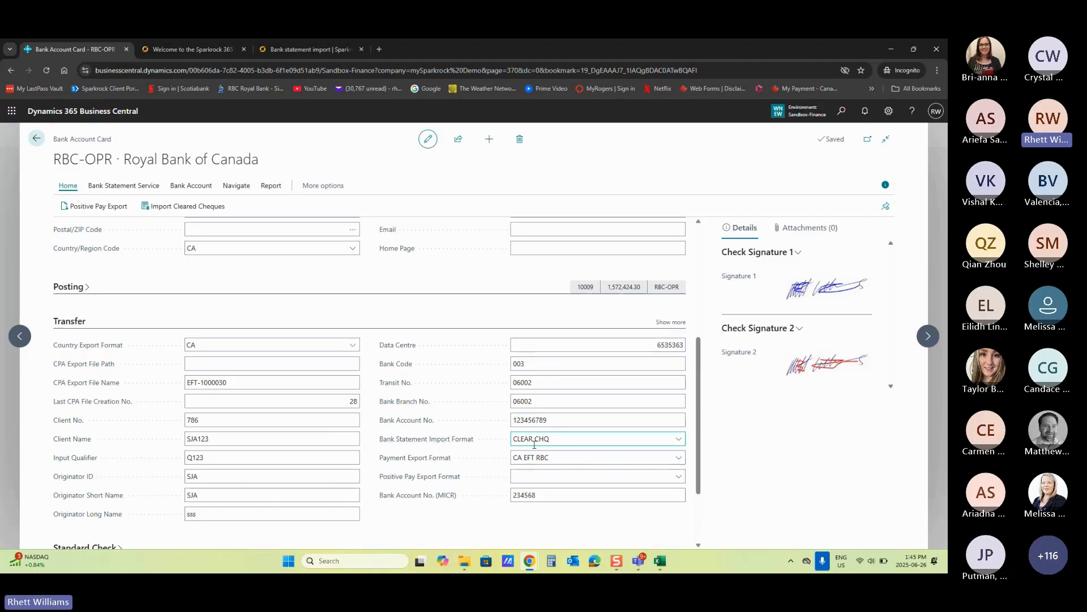
{"action": "left_click", "coordinate": [681, 440]}
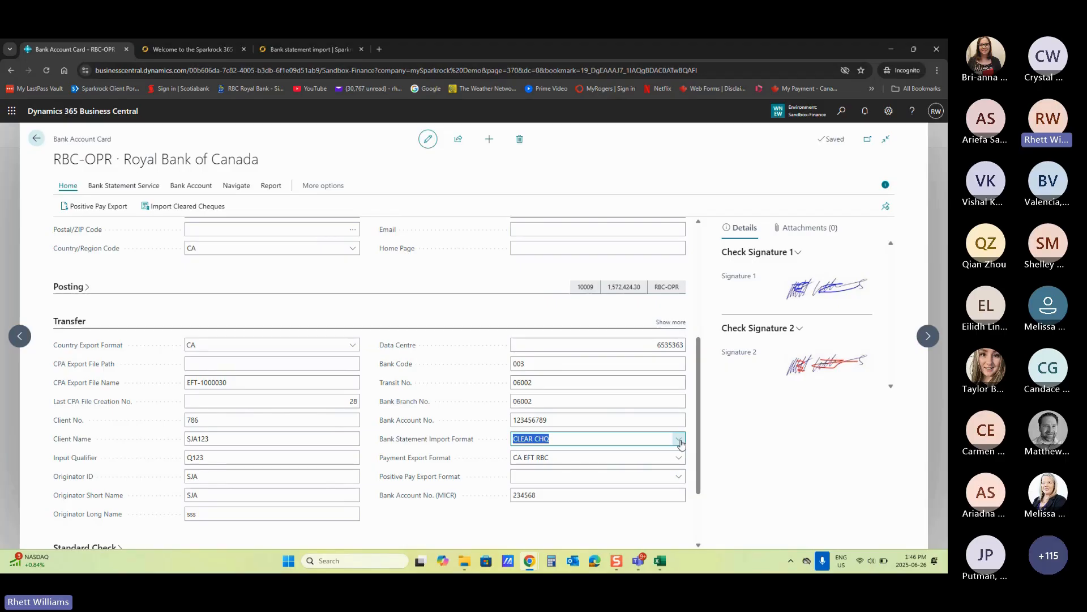
{"action": "left_click", "coordinate": [679, 441]}
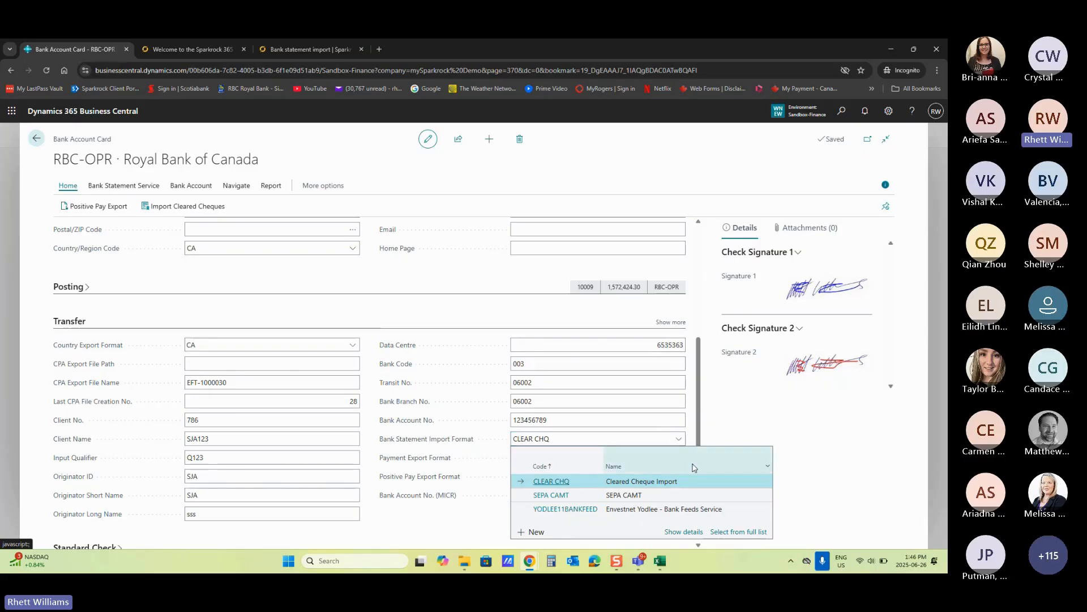
{"action": "left_click", "coordinate": [692, 534]}
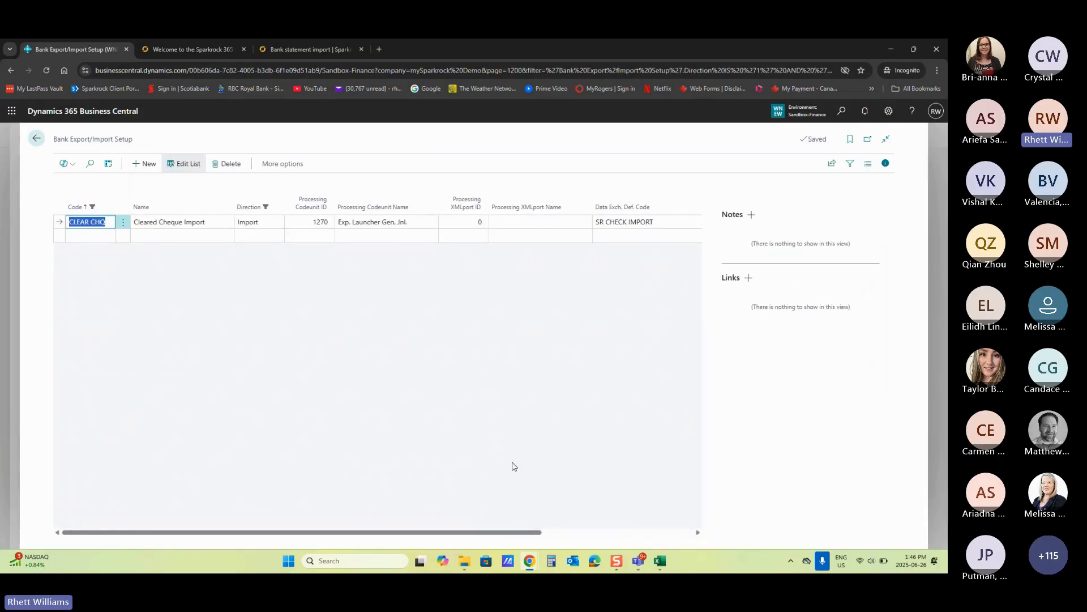
{"action": "left_click_drag", "start_coordinate": [530, 532], "coordinate": [623, 532]}
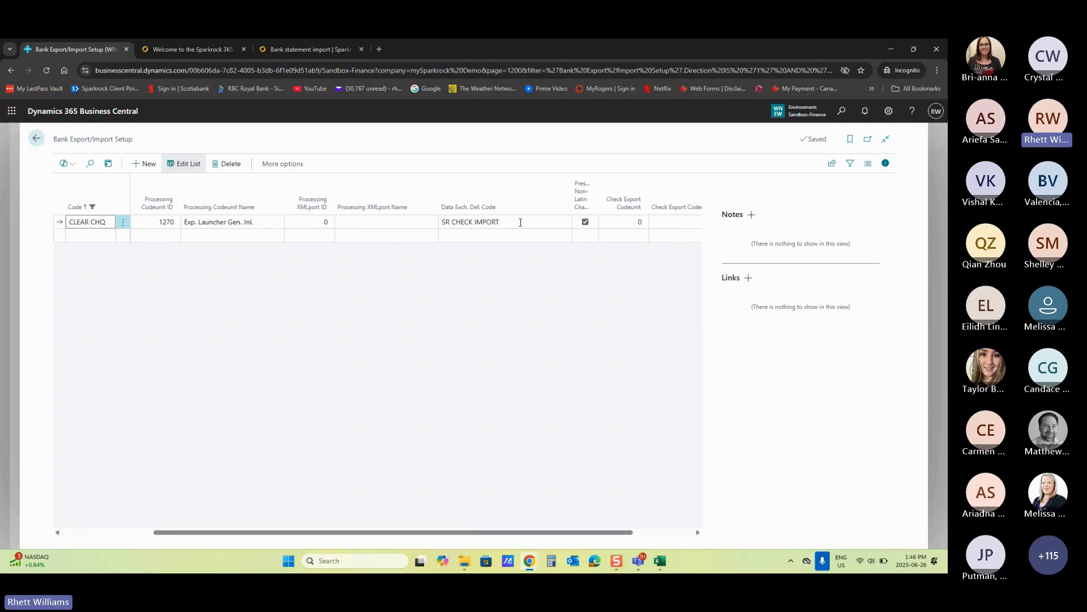
{"action": "left_click", "coordinate": [37, 141]}
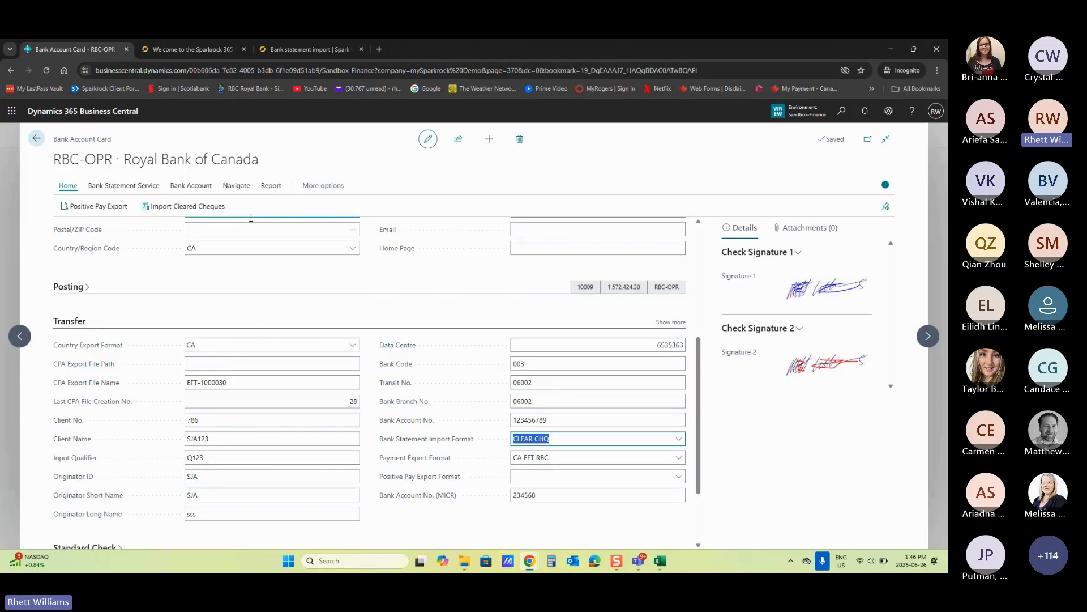
- Read the Bank statement import help article down to the instructions for adding the template to the Bank Export/Import Setup
{"action": "left_click", "coordinate": [290, 50]}
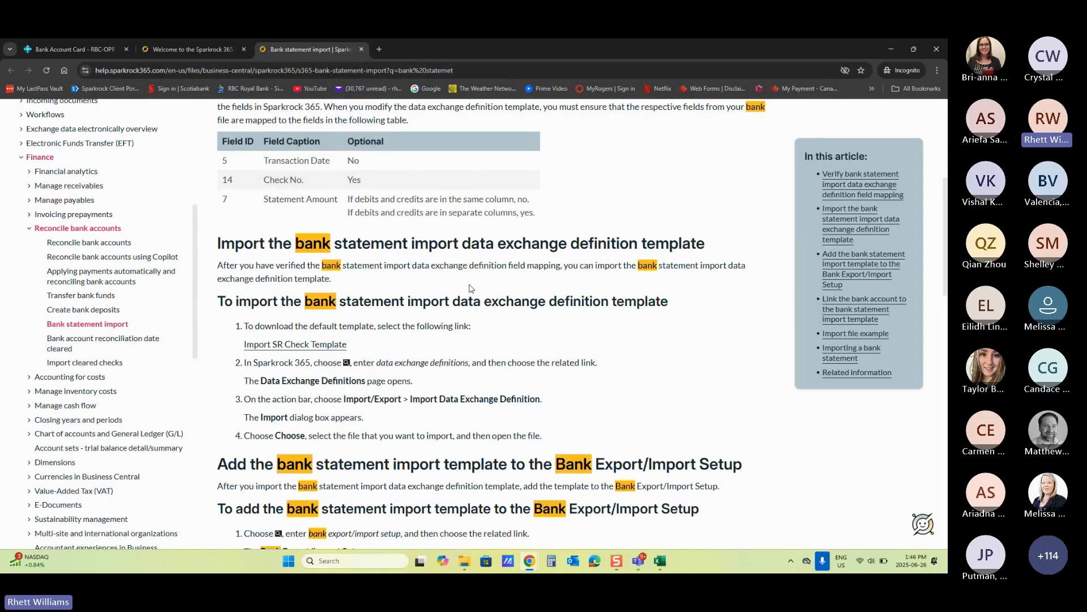
{"action": "scroll", "coordinate": [467, 288], "scroll_direction": "down", "scroll_amount": 2}
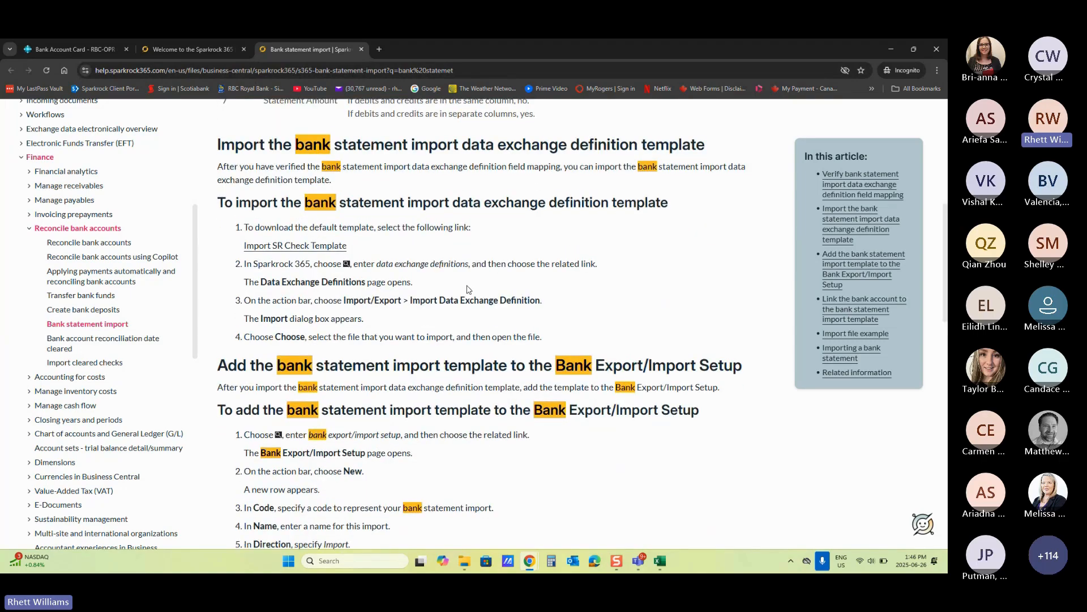
{"action": "scroll", "coordinate": [469, 293], "scroll_direction": "down", "scroll_amount": 3}
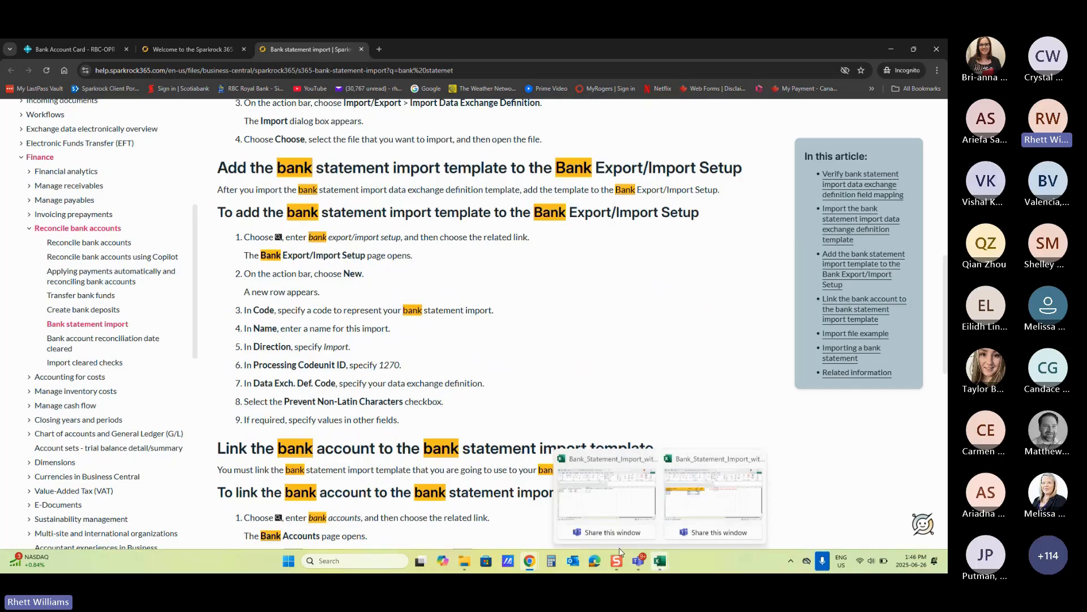
- Switch to Excel to view the formatted Bank_Statement_Import_with_Example workbook, and minimize it
{"action": "mouse_move", "coordinate": [660, 561]}
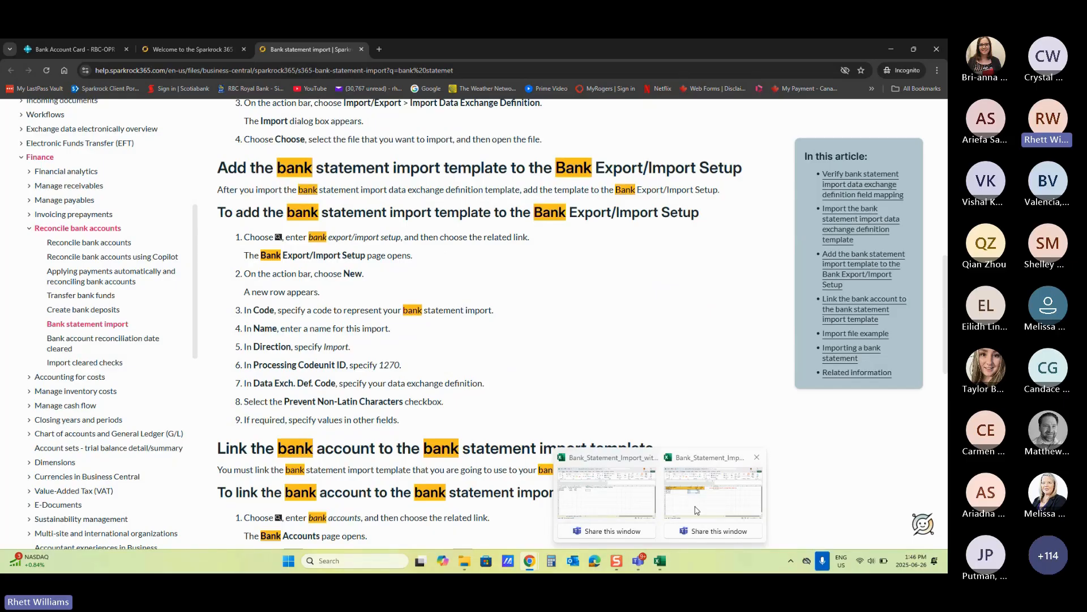
{"action": "left_click", "coordinate": [696, 511]}
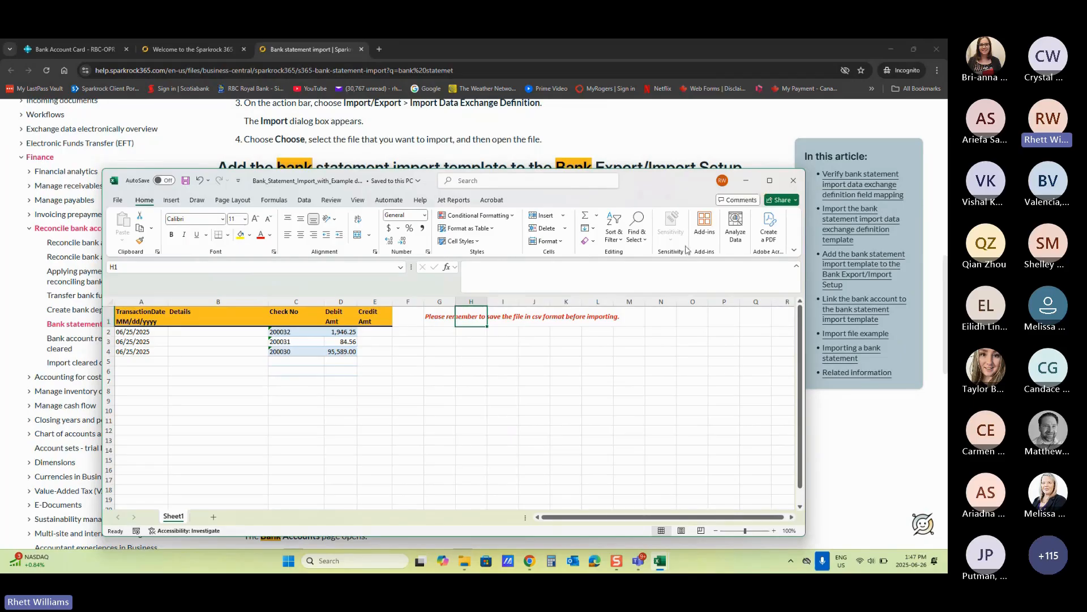
{"action": "left_click", "coordinate": [747, 184]}
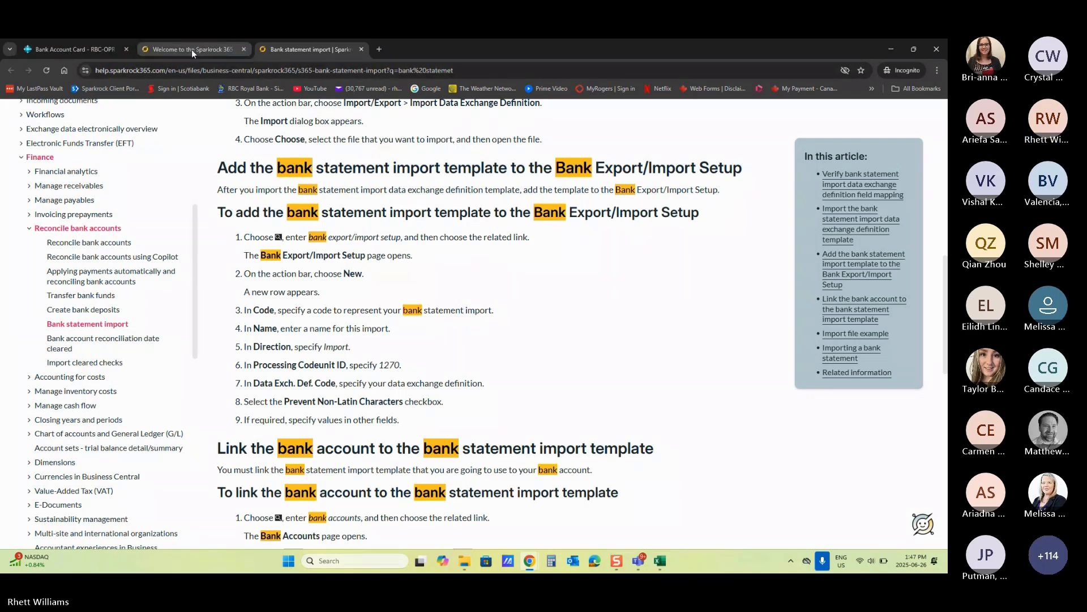
- From the RBC-OPR card, inspect the plain sample statement import file with the 06/30/2025 cheque lines in Excel, and minimize it
{"action": "left_click", "coordinate": [91, 51]}
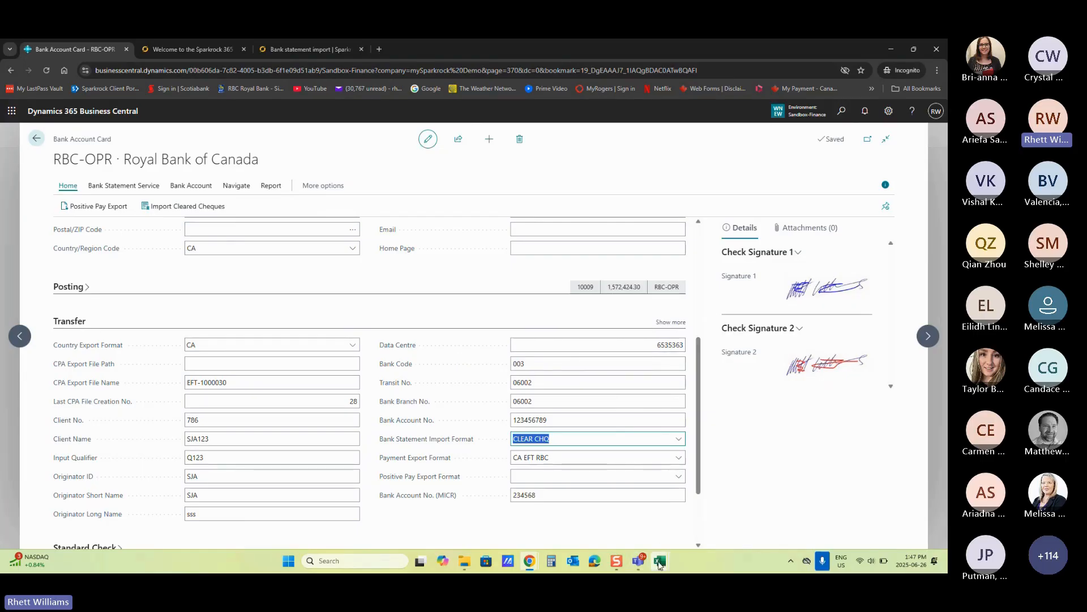
{"action": "mouse_move", "coordinate": [660, 564]}
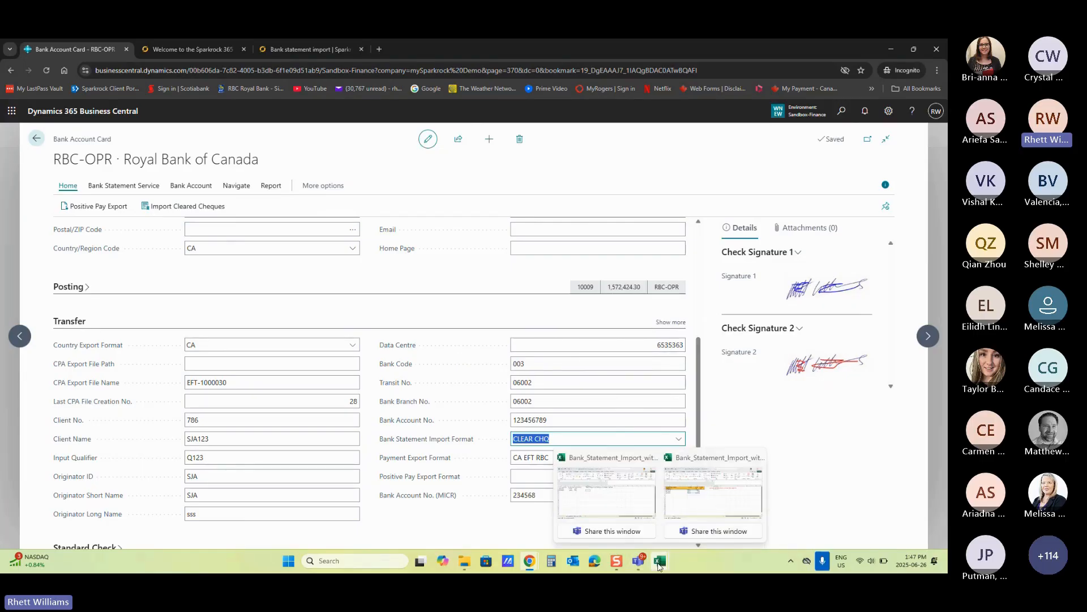
{"action": "left_click", "coordinate": [638, 505]}
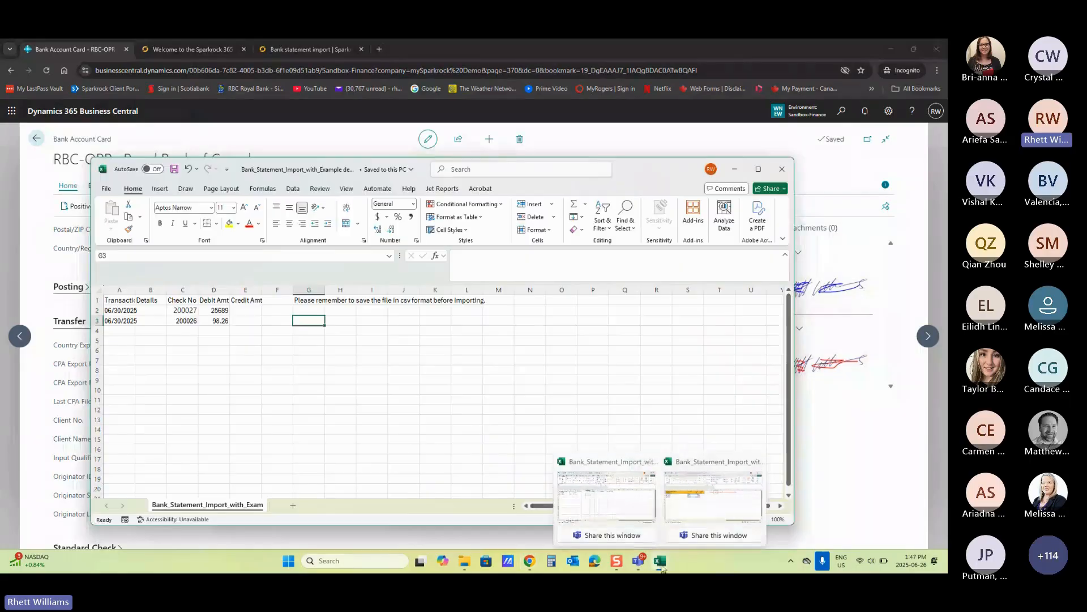
{"action": "mouse_move", "coordinate": [688, 514]}
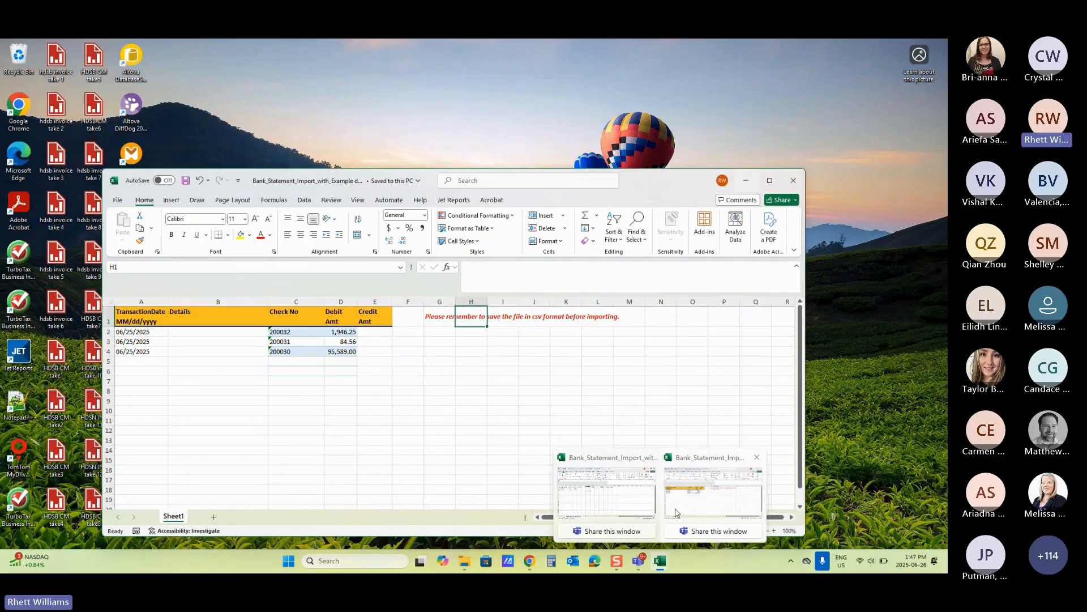
{"action": "left_click", "coordinate": [676, 513]}
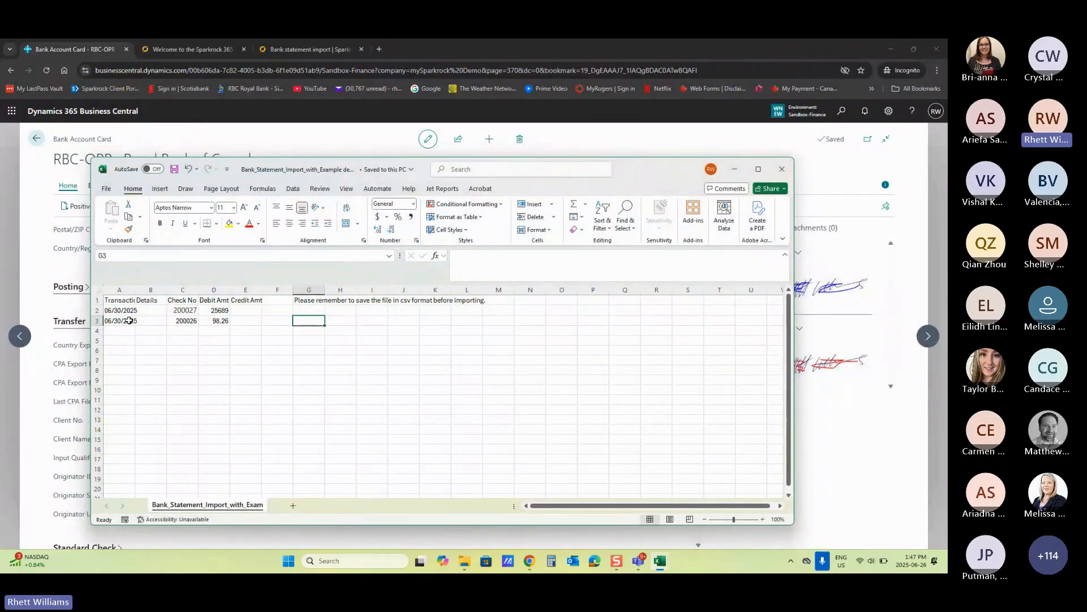
{"action": "left_click", "coordinate": [220, 321]}
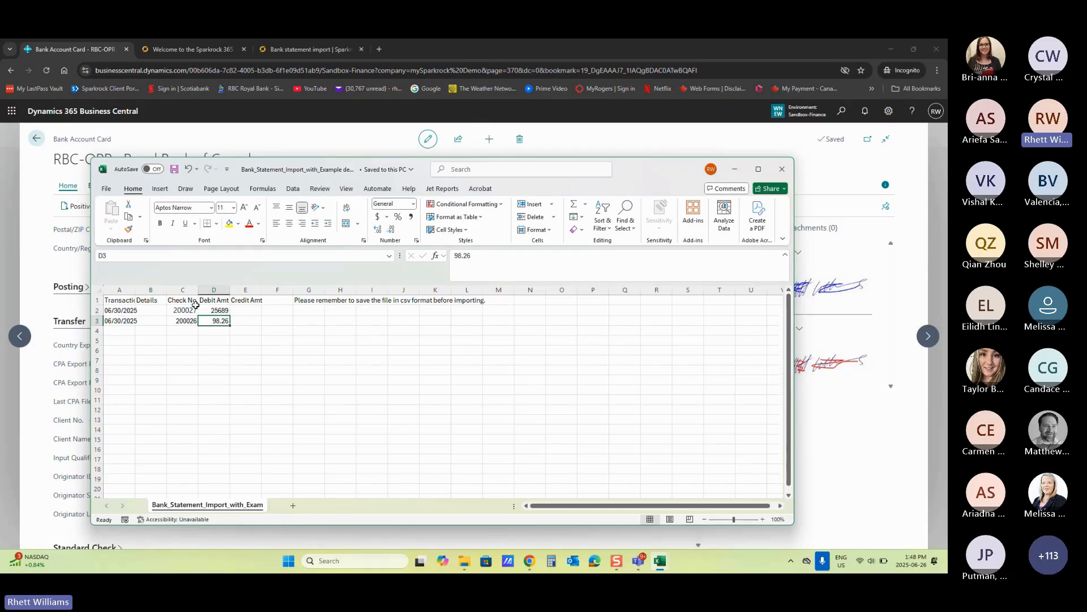
{"action": "left_click", "coordinate": [735, 171]}
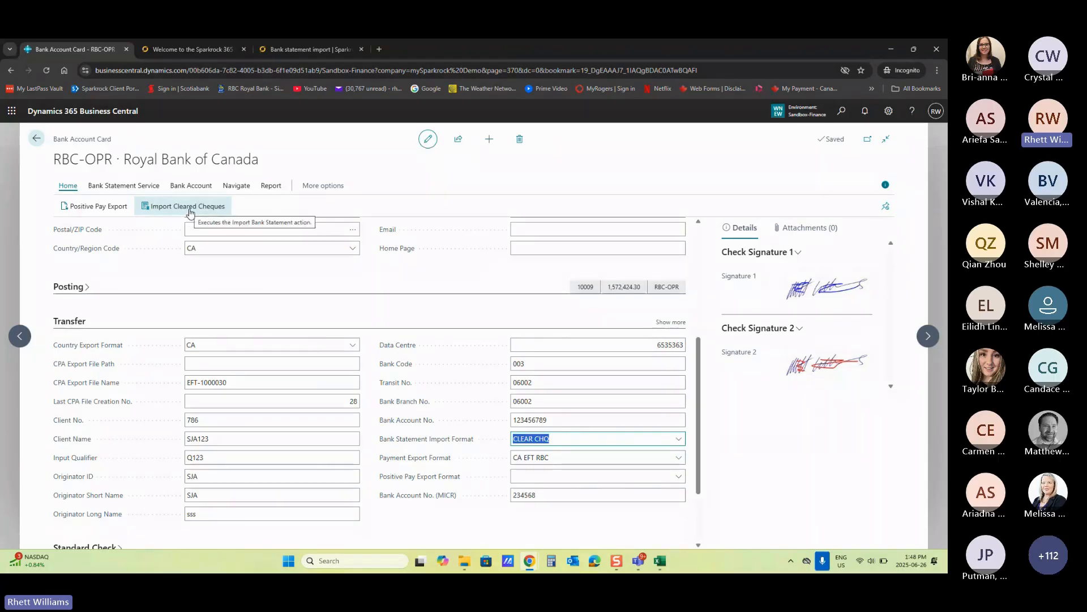
- Start Import Cleared Cheques for RBC-OPR with a blank statement number and the statement date 2025-06-30
{"action": "left_click", "coordinate": [189, 213]}
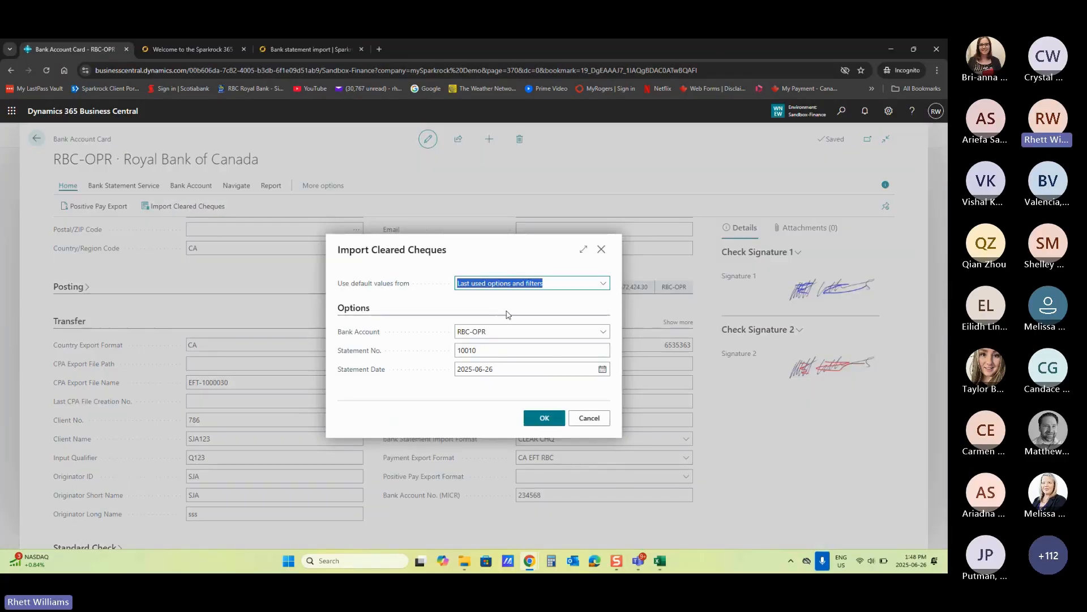
{"action": "left_click", "coordinate": [493, 350]}
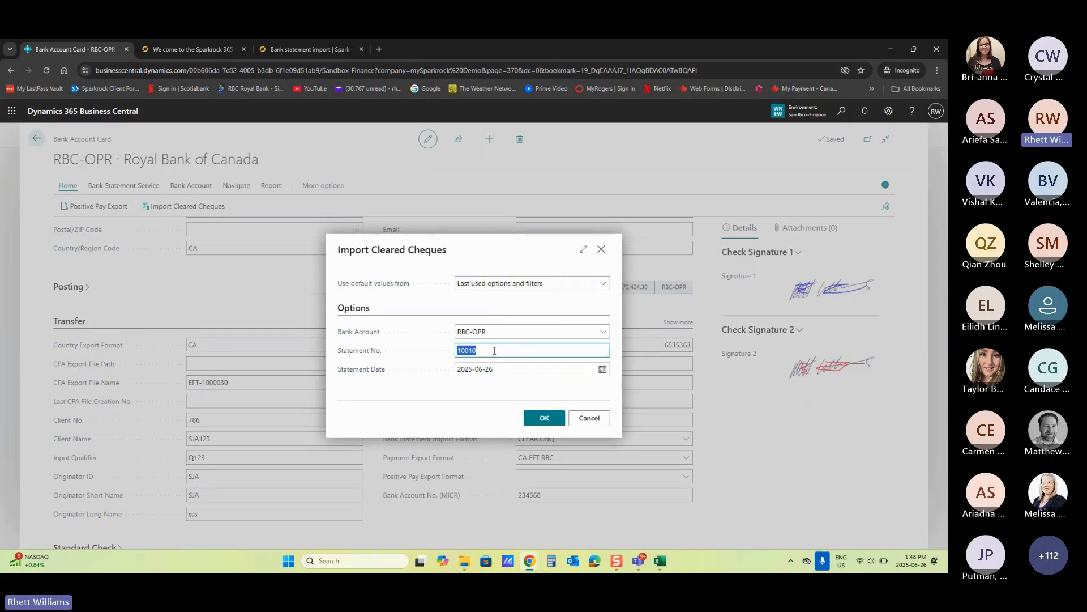
{"action": "key", "text": "BackSpace"}
{"action": "left_click", "coordinate": [503, 364]}
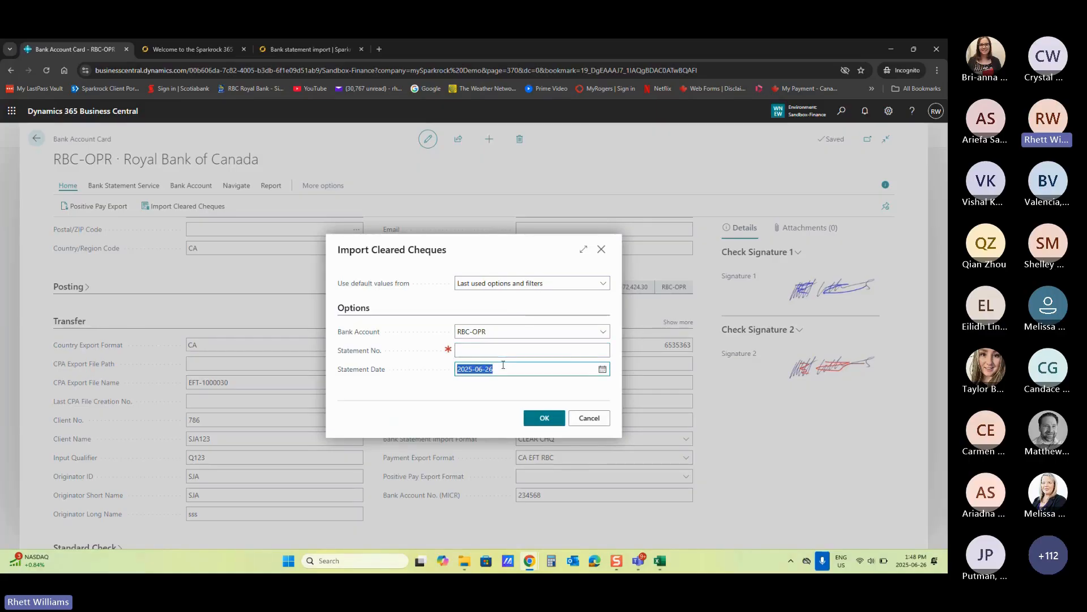
{"action": "left_click", "coordinate": [602, 369]}
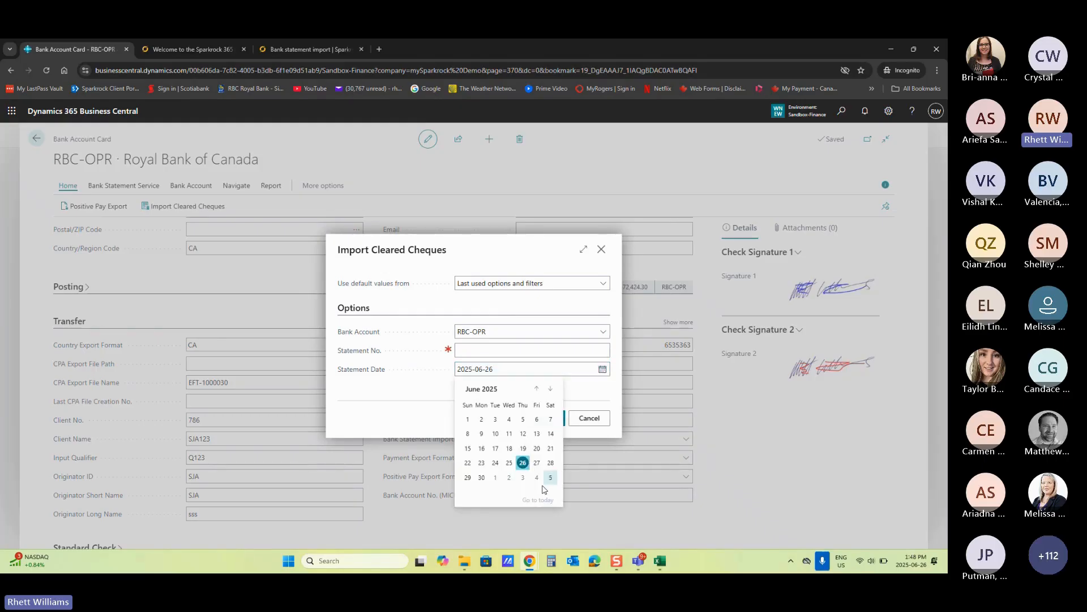
{"action": "left_click", "coordinate": [481, 477]}
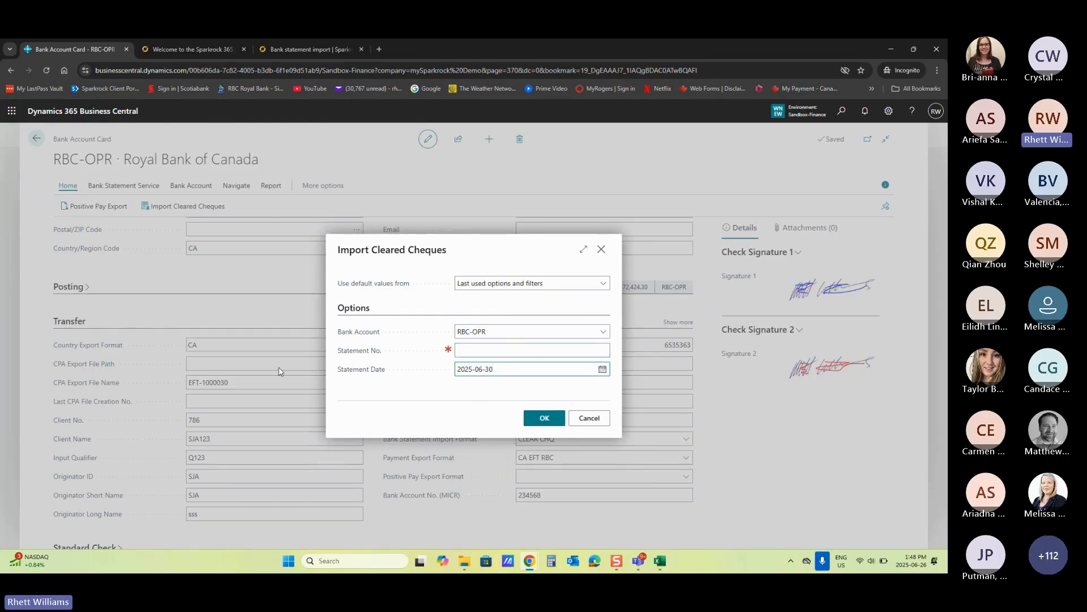
{"action": "left_click", "coordinate": [550, 420]}
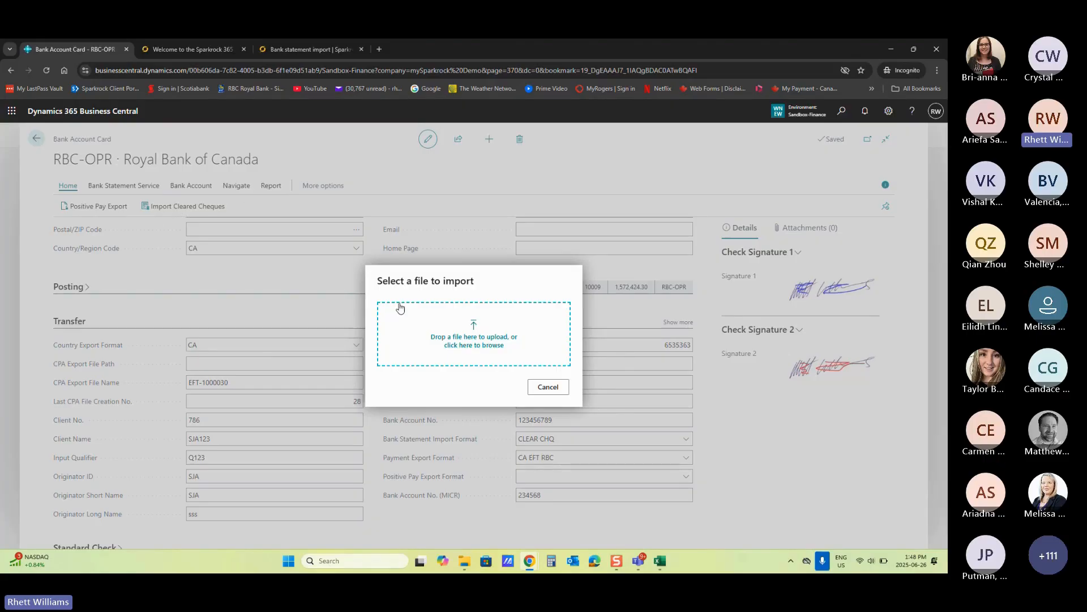
- Upload the file Bank_Statement_Import_with_Example demo 2 from the SR stuff internal folder for the cleared cheque import
{"action": "left_click", "coordinate": [465, 340]}
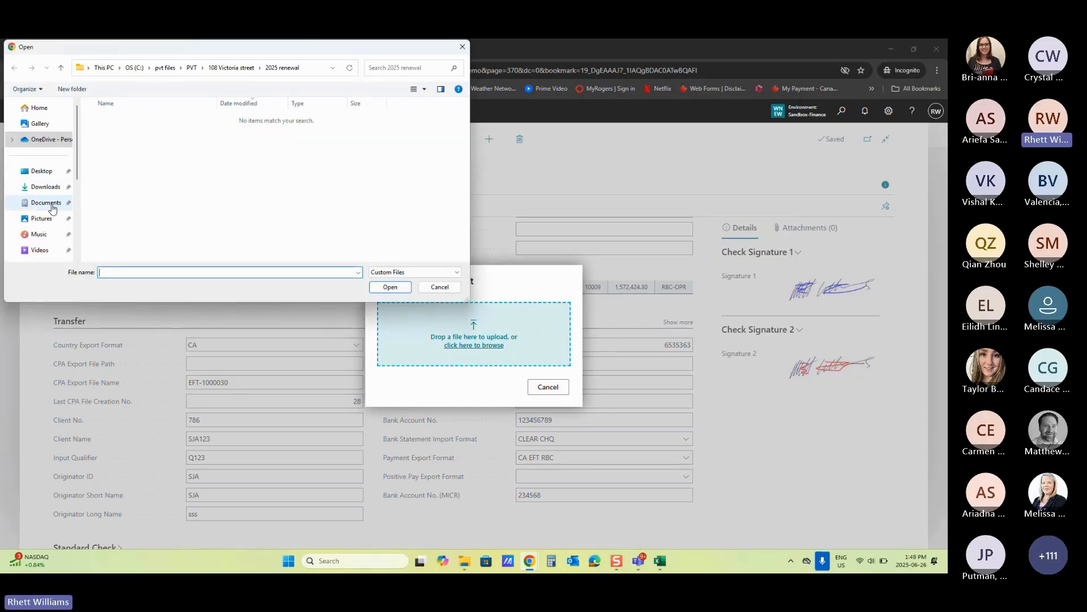
{"action": "scroll", "coordinate": [51, 213], "scroll_direction": "down", "scroll_amount": 3}
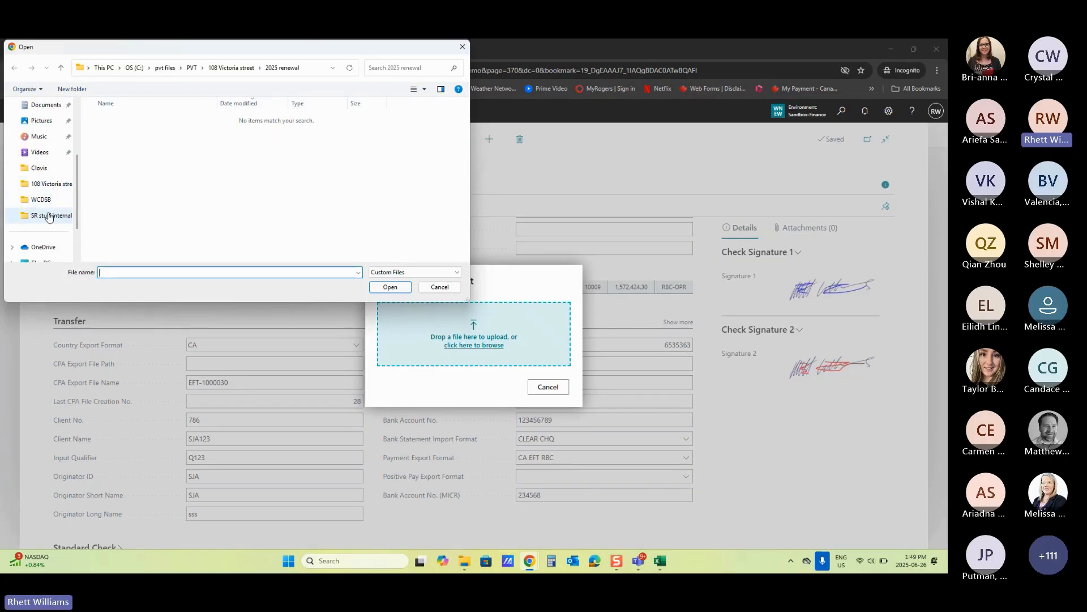
{"action": "left_click", "coordinate": [49, 216]}
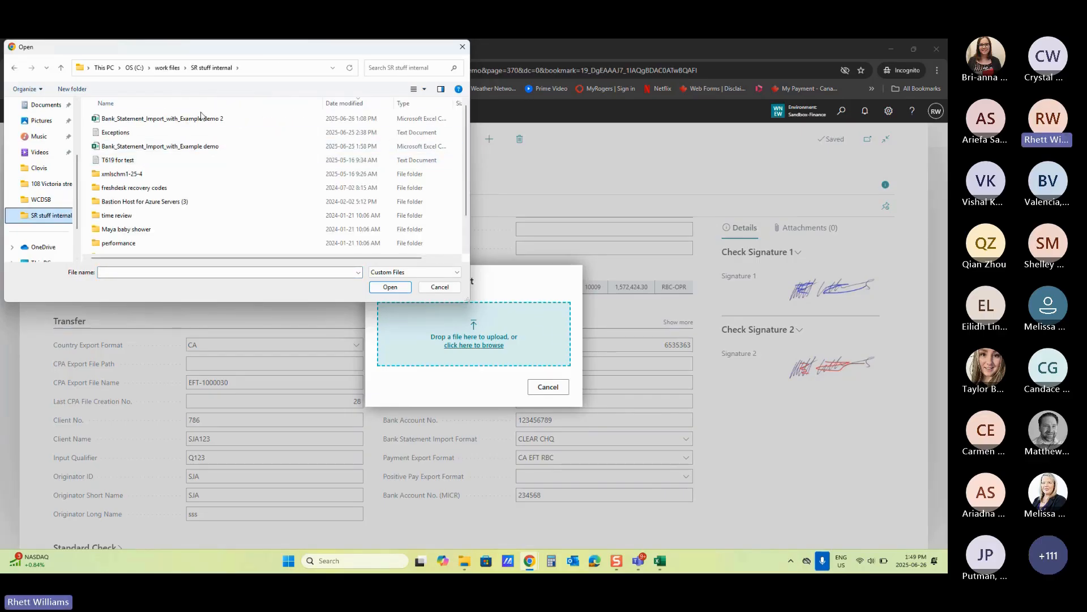
{"action": "left_click", "coordinate": [201, 117]}
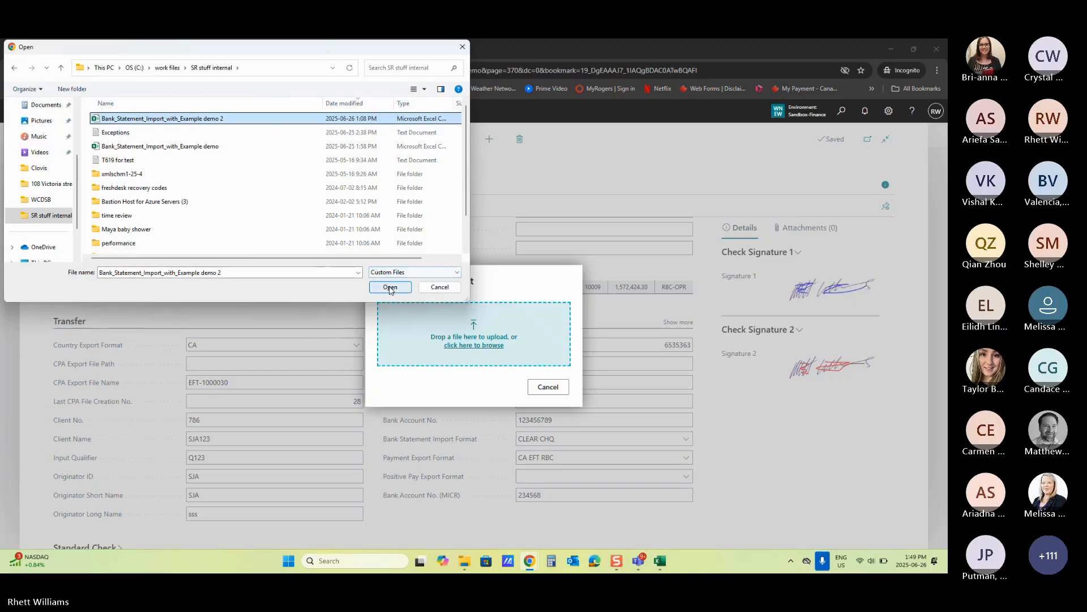
{"action": "left_click", "coordinate": [390, 287]}
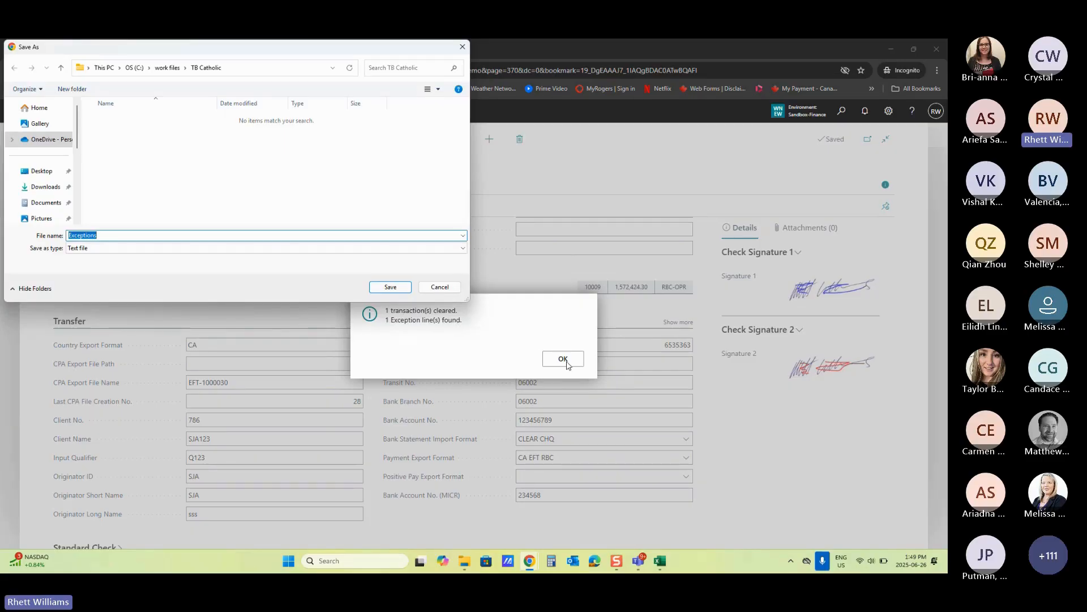
- Save the import's Exceptions text file in the Downloads folder, replacing the existing file
{"action": "left_click", "coordinate": [50, 188]}
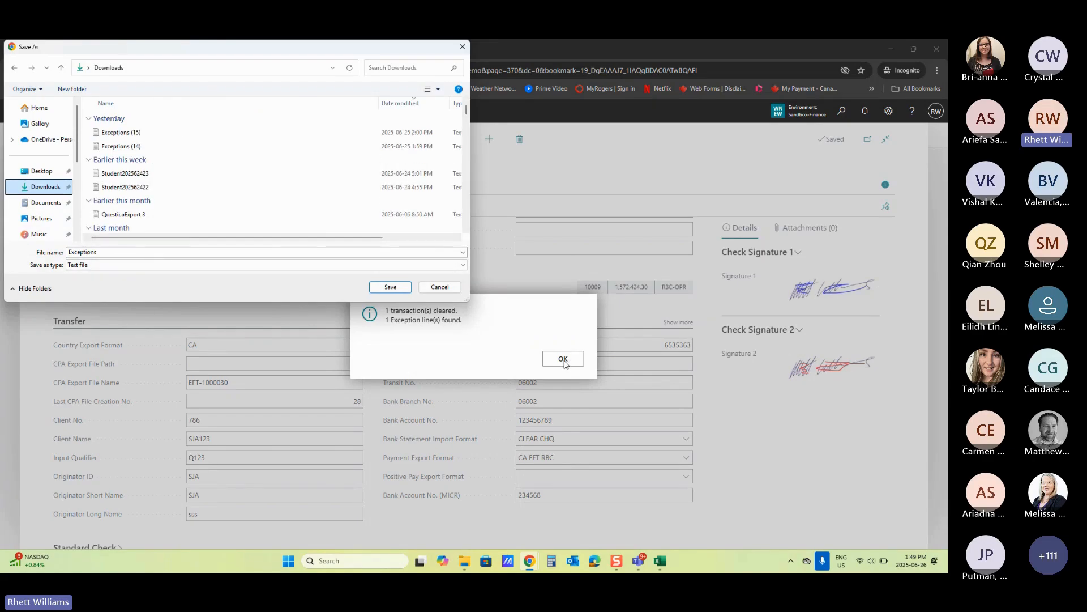
{"action": "left_click", "coordinate": [390, 288]}
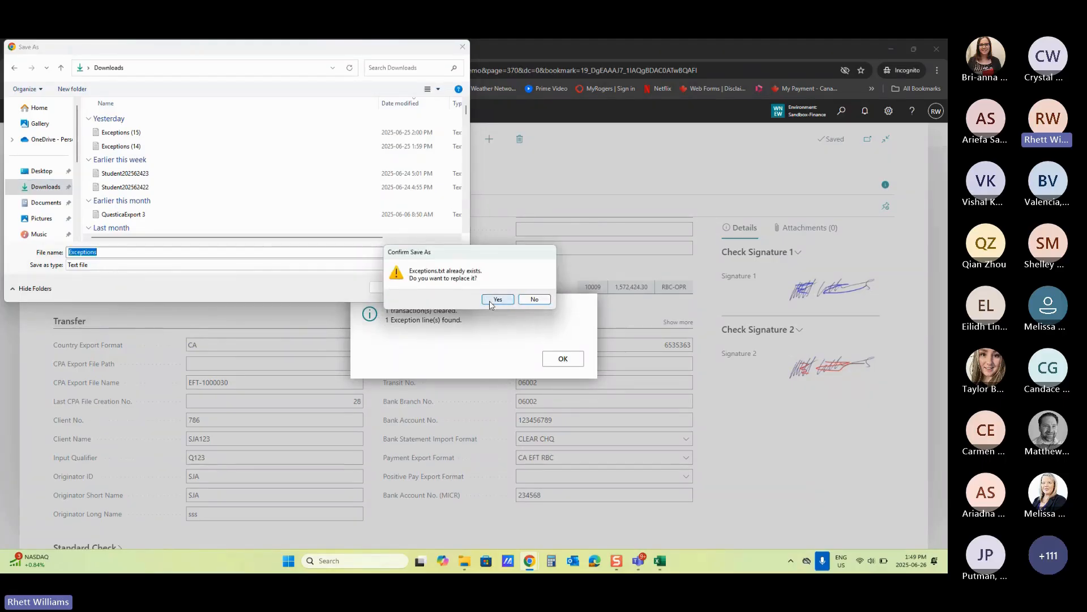
{"action": "left_click", "coordinate": [498, 302]}
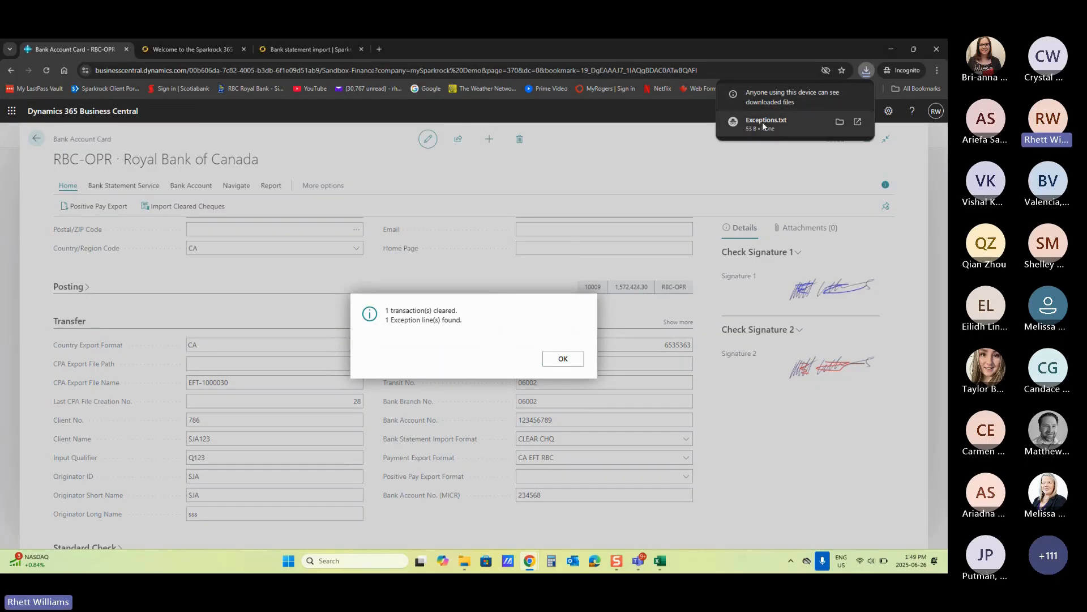
- Read the downloaded Exceptions.txt file, close it, and dismiss the import result message
{"action": "left_click", "coordinate": [762, 122]}
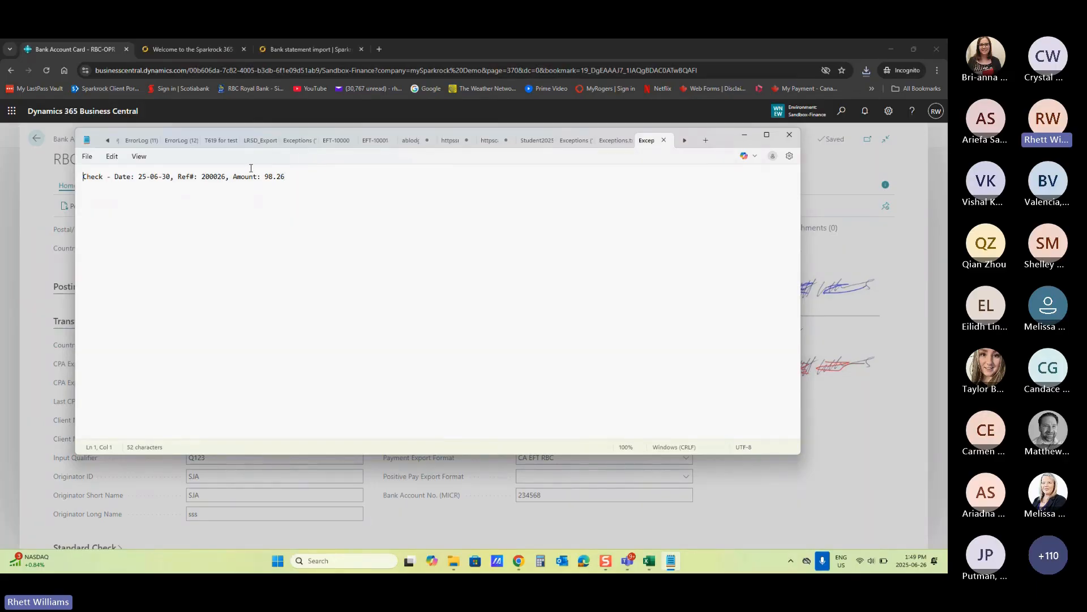
{"action": "left_click", "coordinate": [790, 134]}
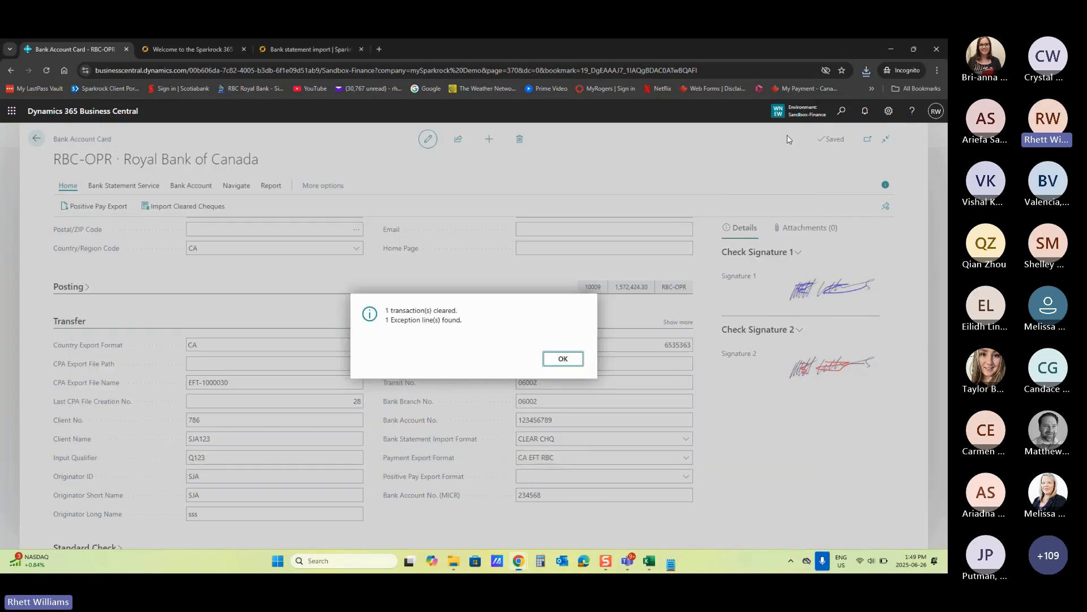
{"action": "left_click", "coordinate": [563, 358]}
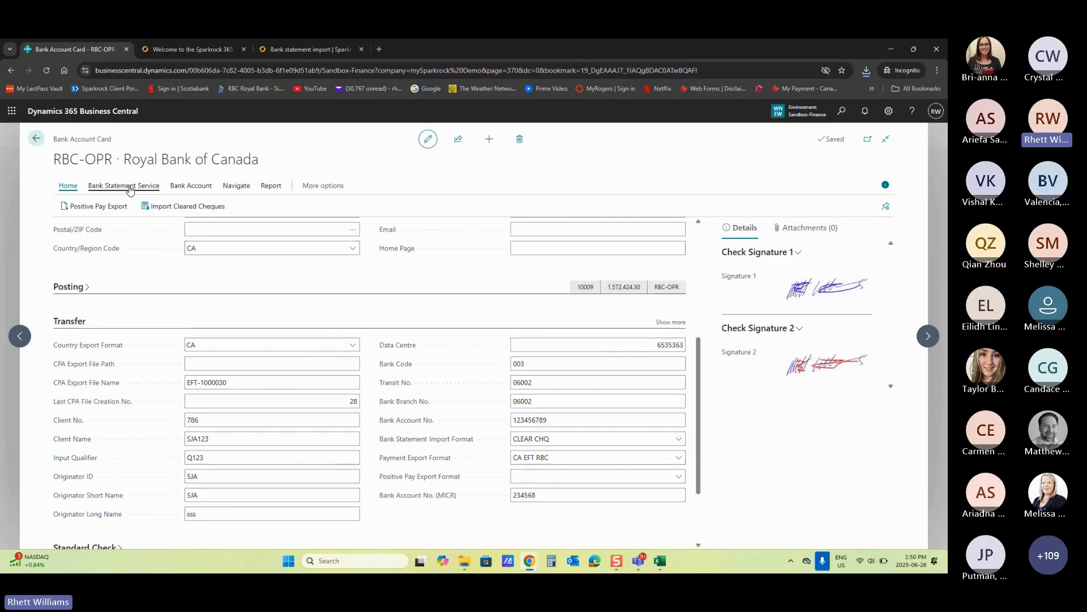
- Review the cleared status and cleared dates in RBC-OPR's cheque ledger entries, and return to the bank account card
{"action": "left_click", "coordinate": [186, 185]}
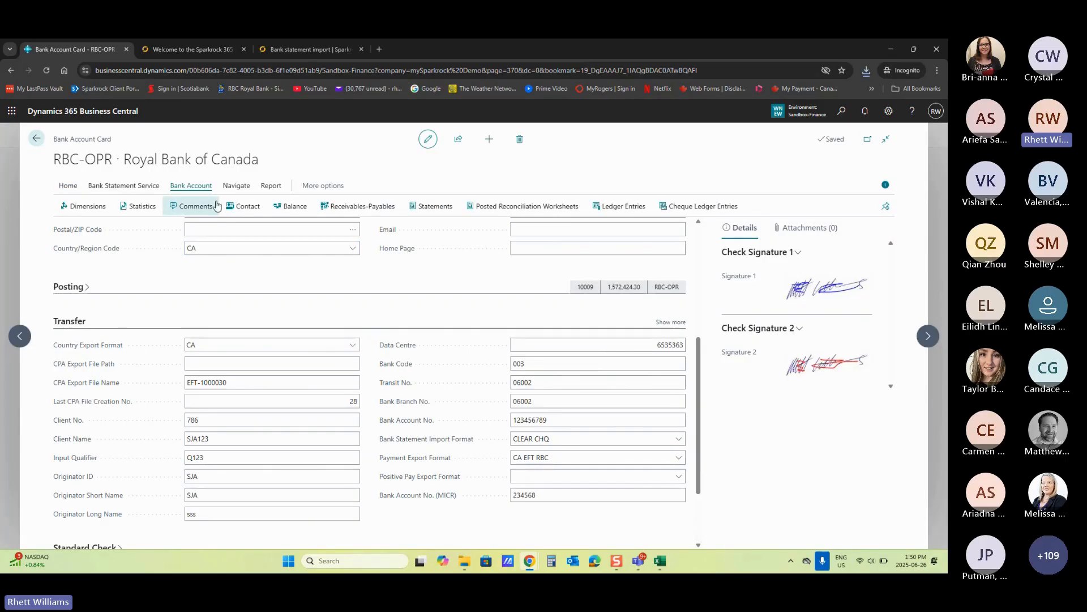
{"action": "left_click", "coordinate": [683, 209]}
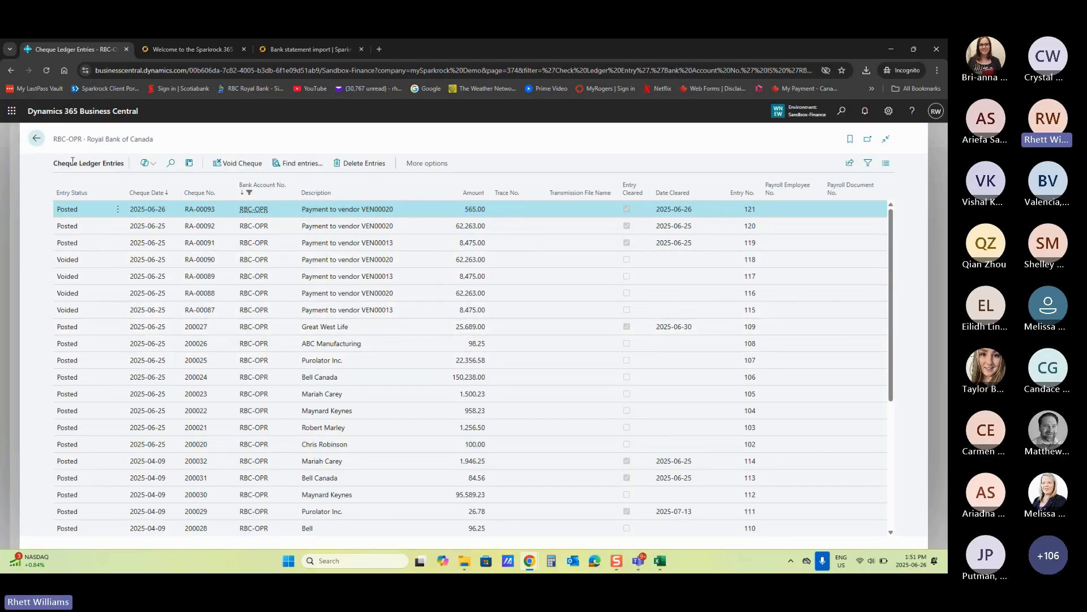
{"action": "left_click", "coordinate": [38, 140]}
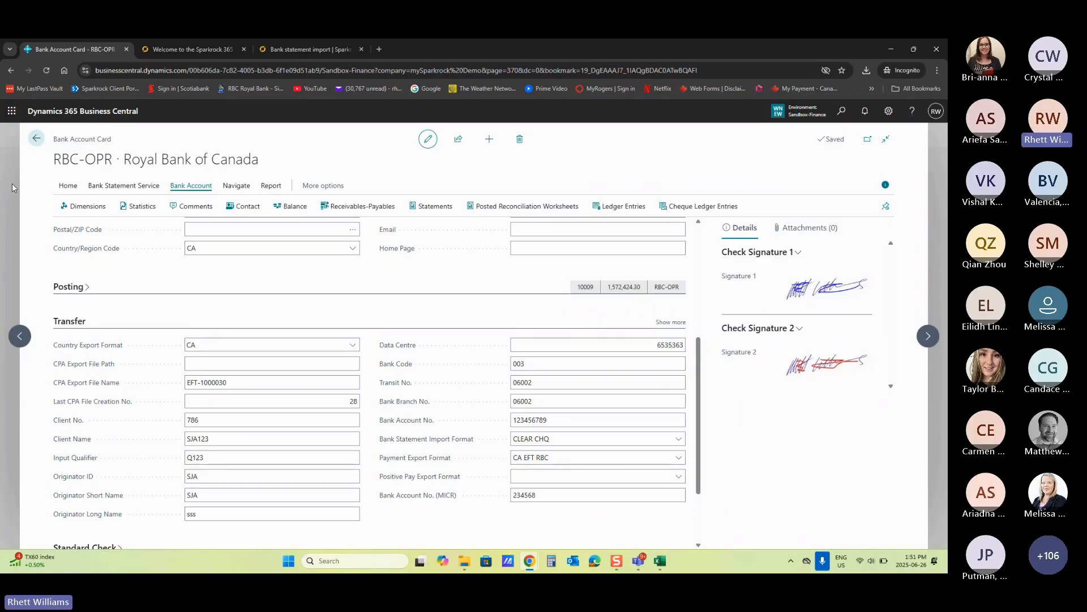
- Search for "bank reco" and open the Bank Account Reconciliations list
{"action": "left_click", "coordinate": [843, 114]}
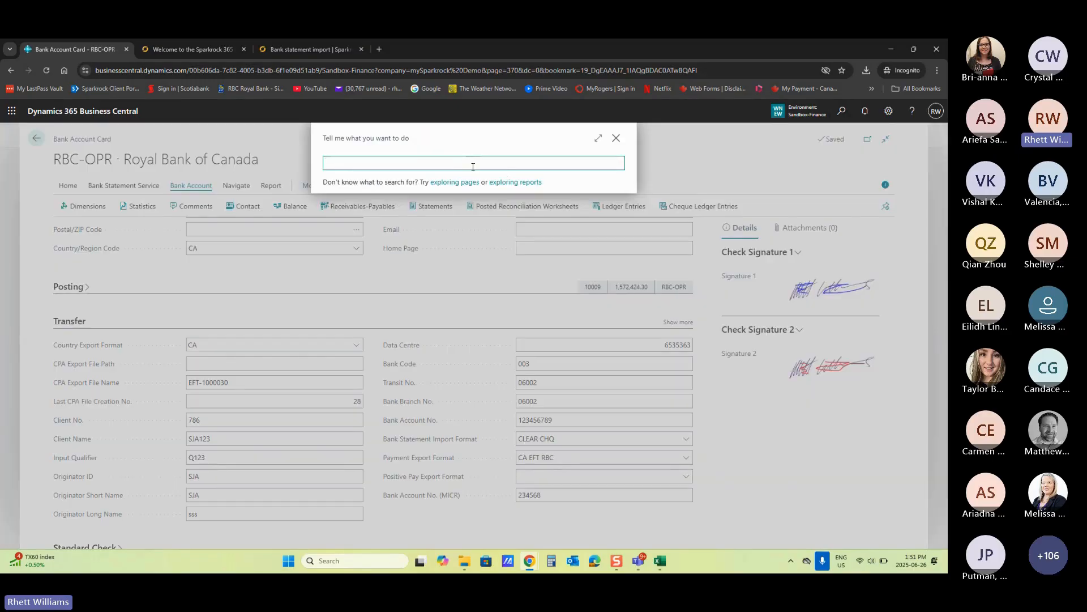
{"action": "type", "text": "rec"}
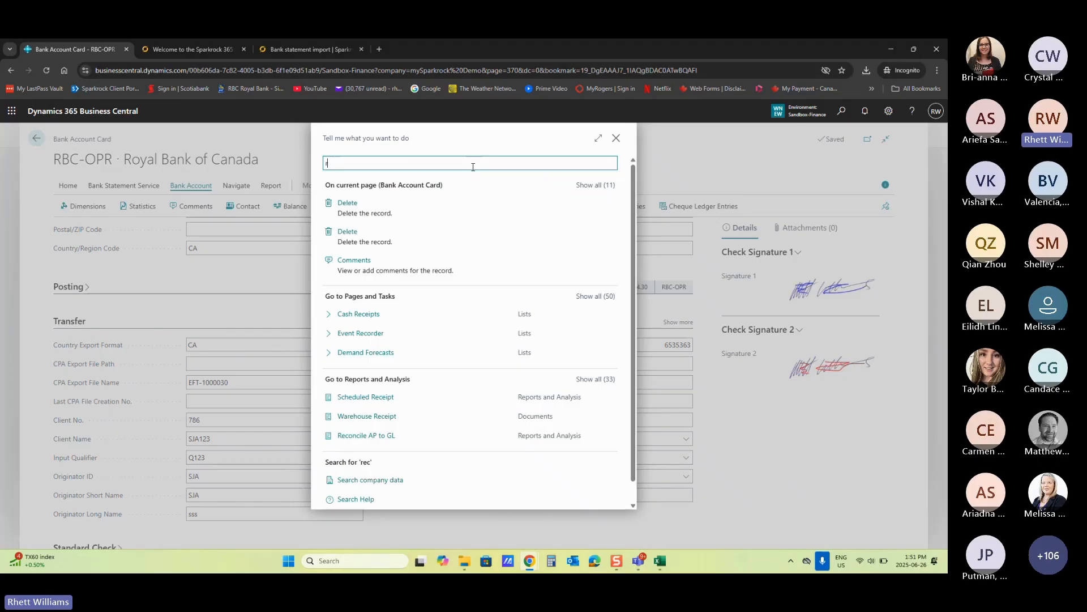
{"action": "key", "text": "BackSpace"}
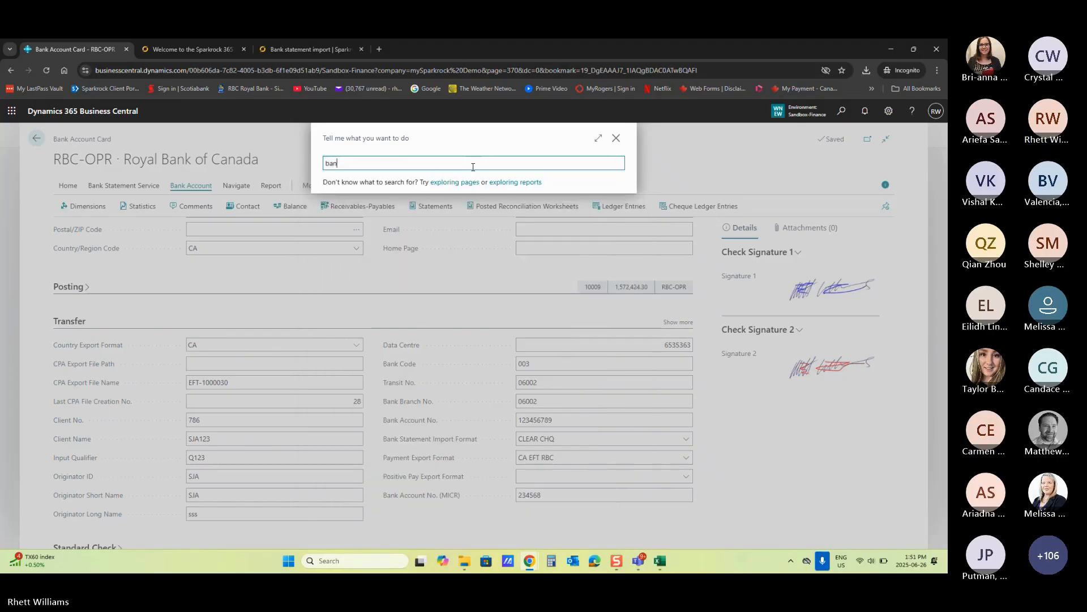
{"action": "type", "text": "k reco"}
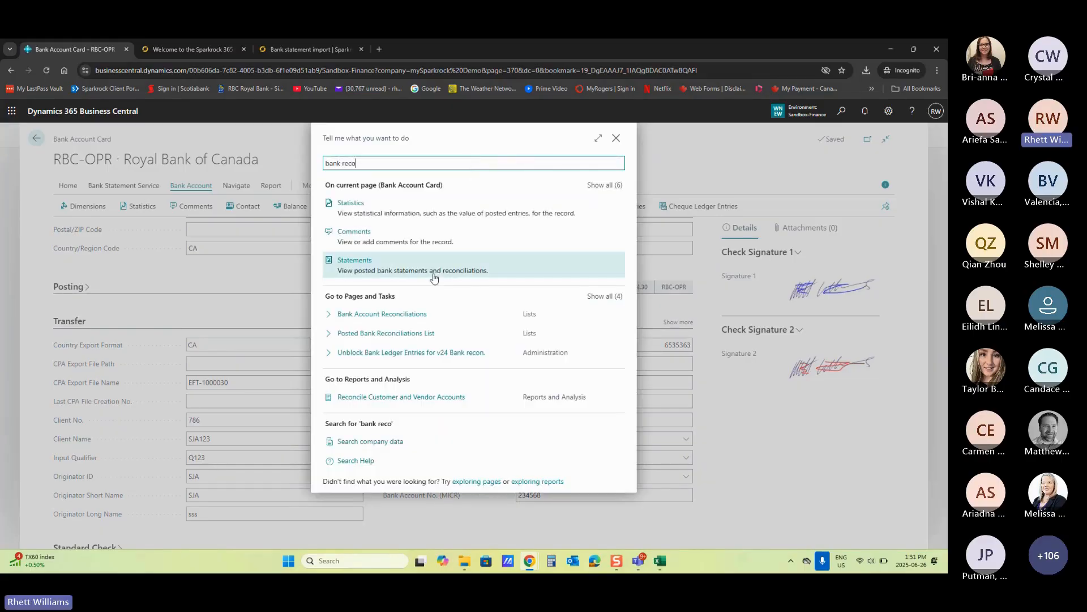
{"action": "left_click", "coordinate": [393, 314]}
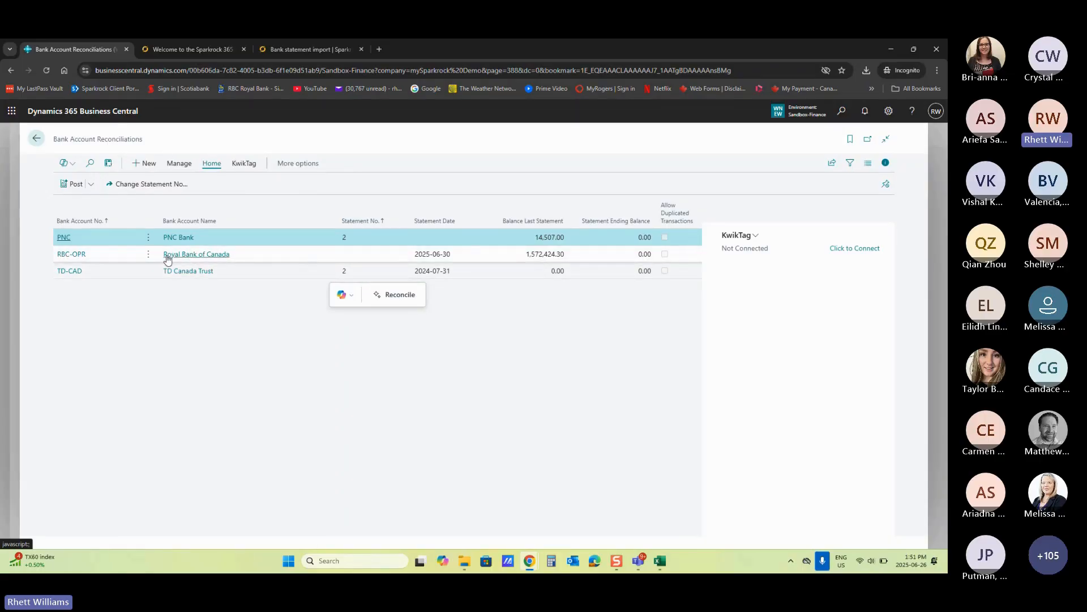
- Delete the RBC-OPR bank account reconciliation that has no statement number
{"action": "left_click", "coordinate": [148, 254]}
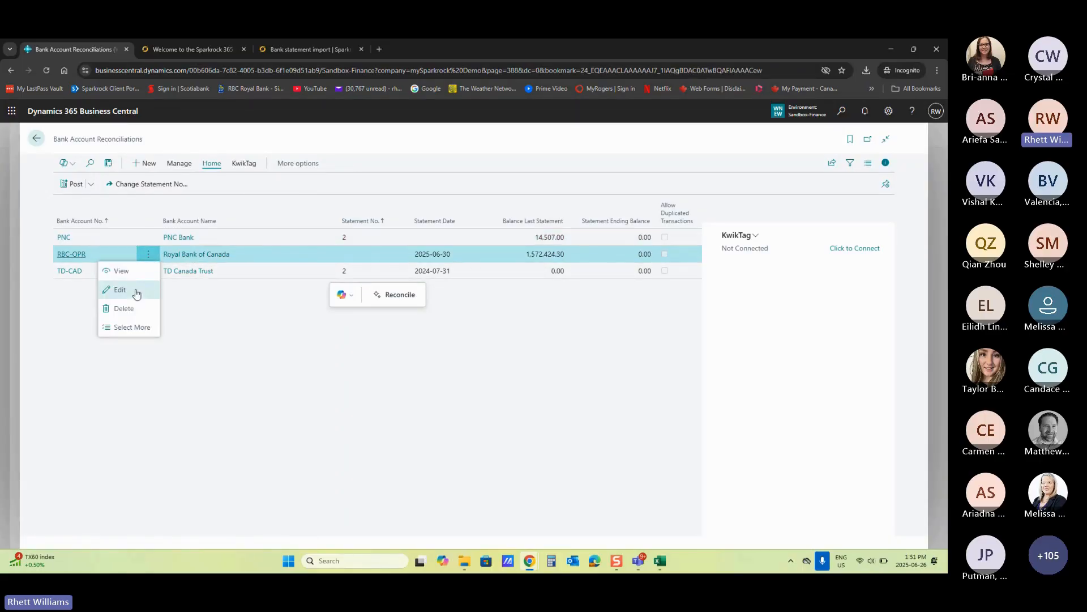
{"action": "left_click", "coordinate": [132, 309]}
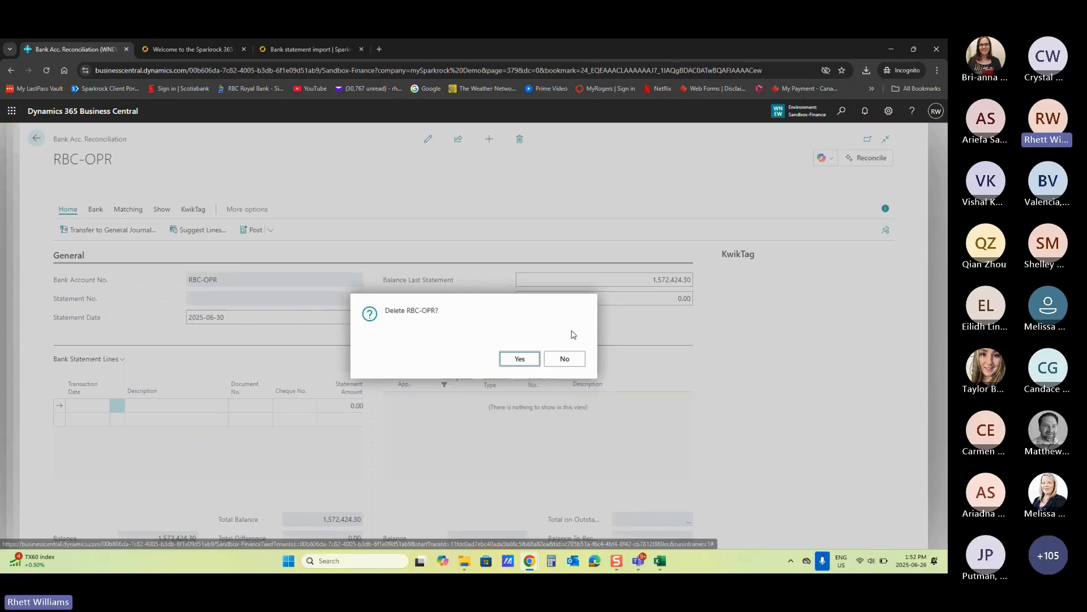
{"action": "left_click", "coordinate": [519, 358]}
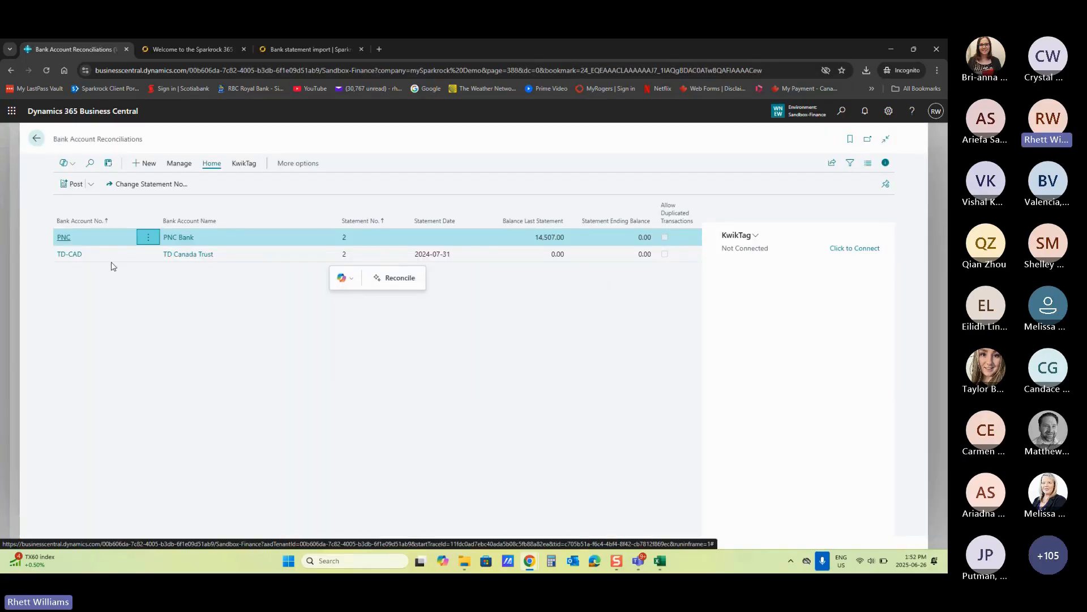
- Create a new bank account reconciliation for RBC-OPR with the statement date 2025-06-30
{"action": "left_click", "coordinate": [150, 163]}
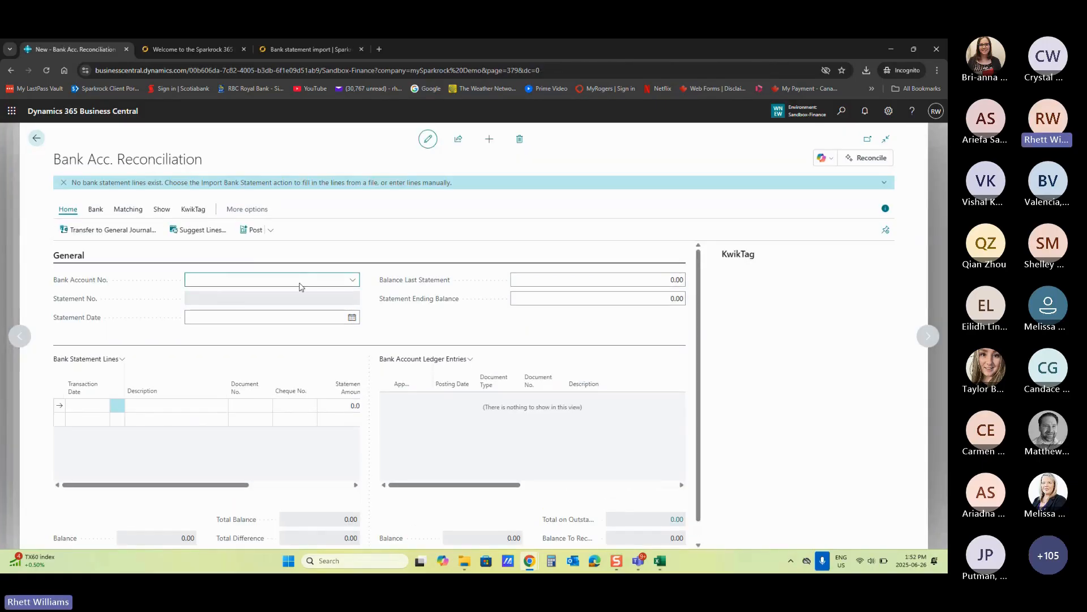
{"action": "left_click", "coordinate": [352, 281]}
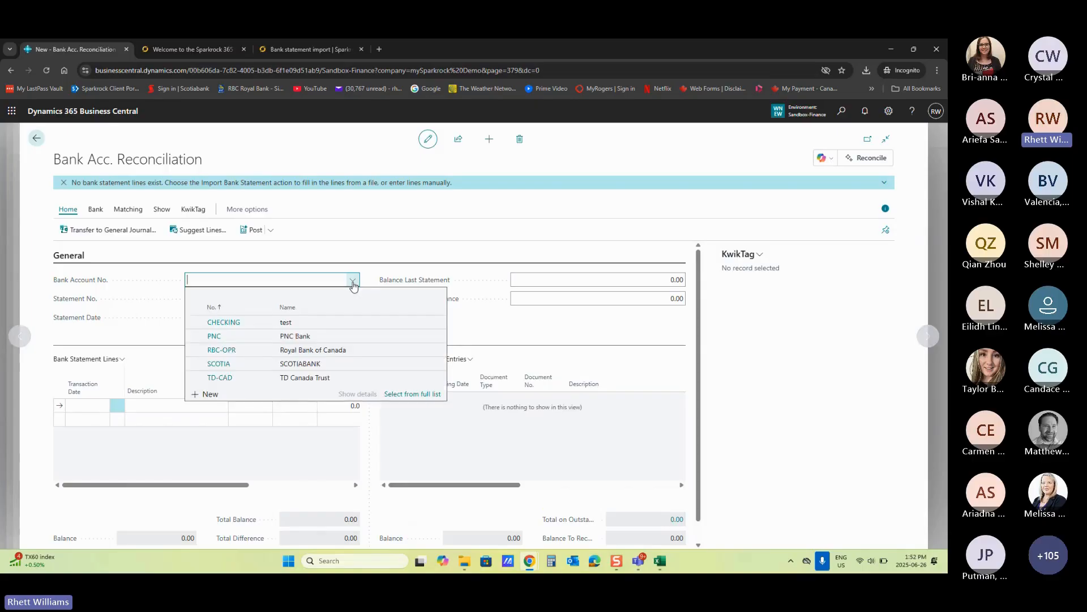
{"action": "left_click", "coordinate": [247, 356]}
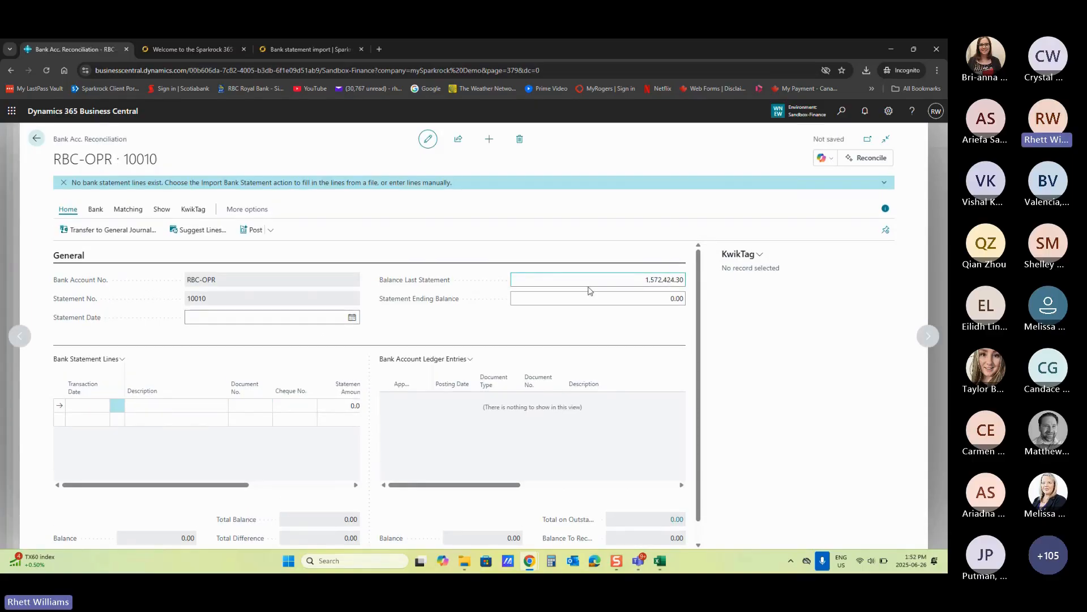
{"action": "scroll", "coordinate": [255, 337], "scroll_direction": "down", "scroll_amount": 1}
{"action": "left_click", "coordinate": [315, 291]}
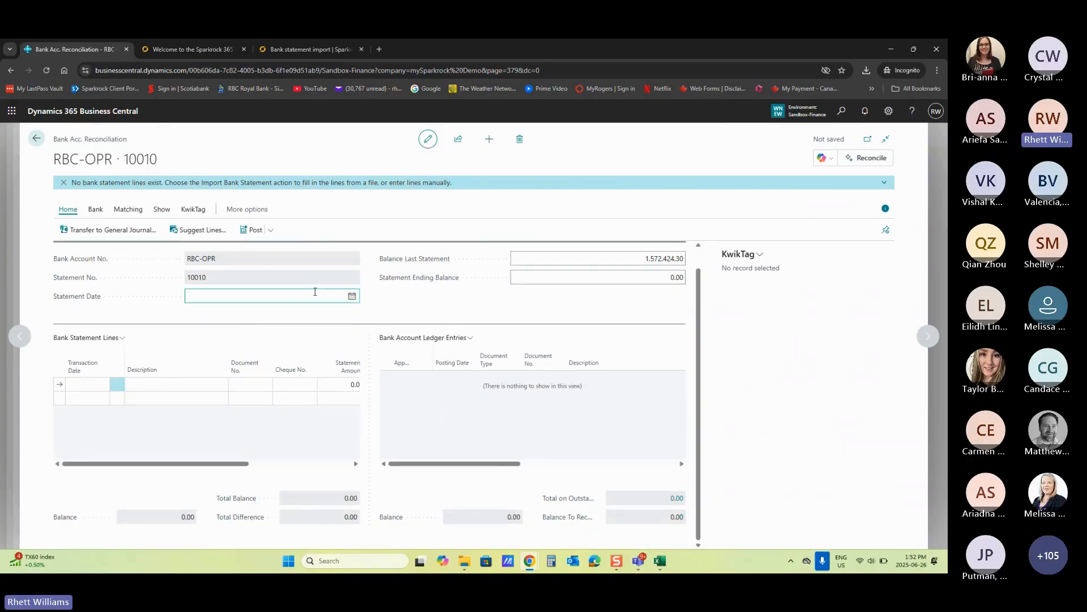
{"action": "left_click", "coordinate": [352, 296]}
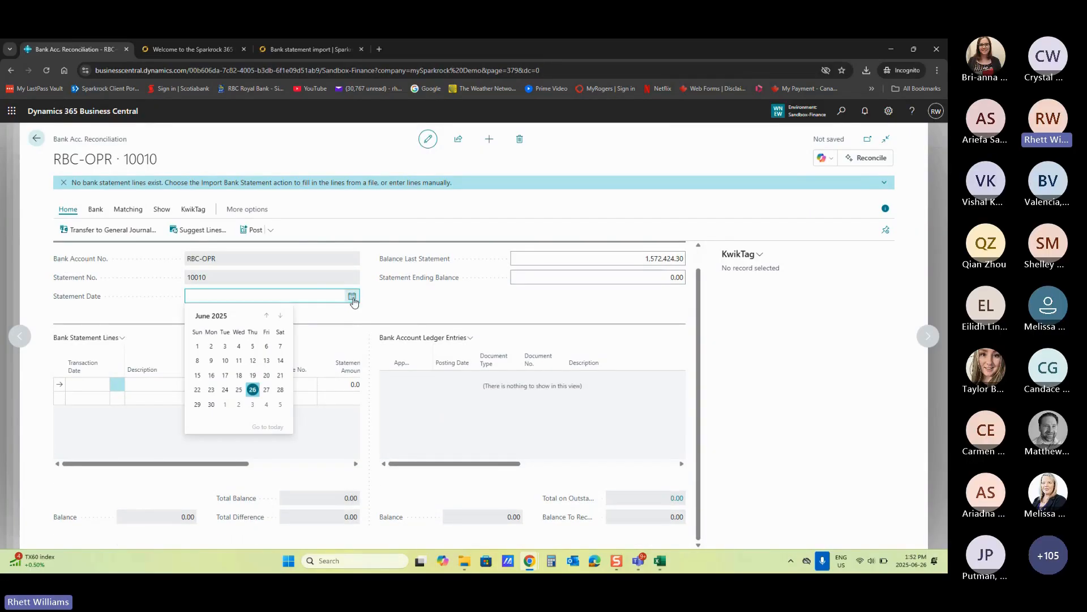
{"action": "left_click", "coordinate": [356, 294]}
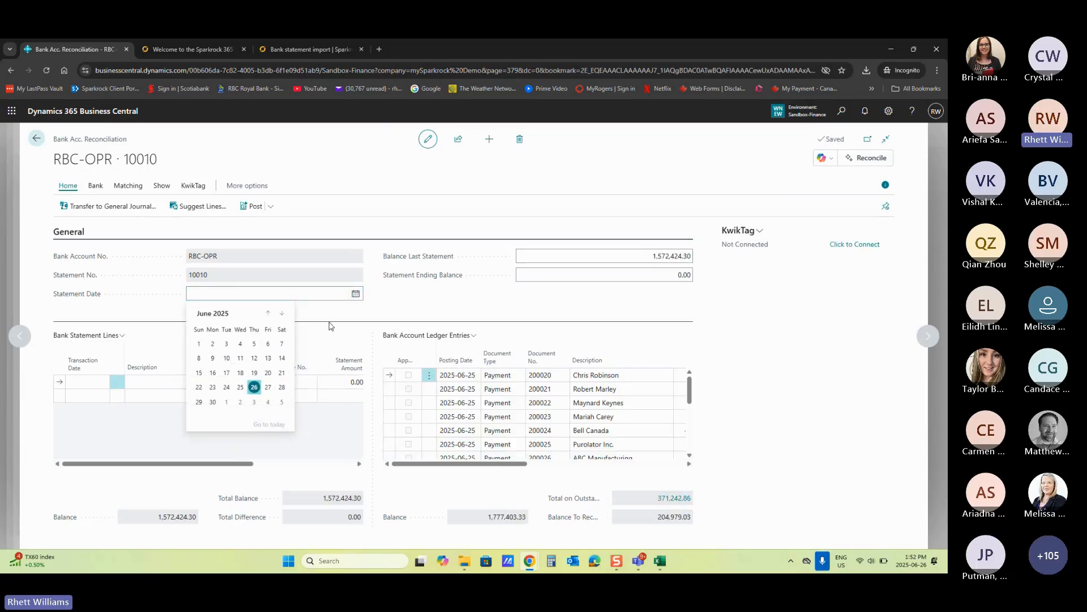
{"action": "left_click", "coordinate": [213, 403]}
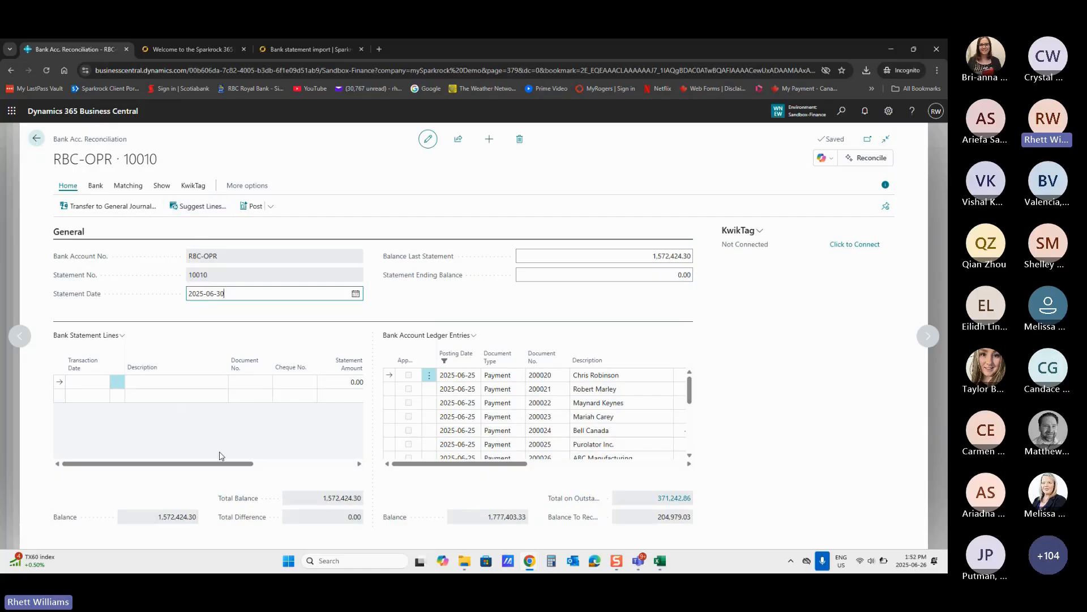
- Suggest bank statement lines for the reconciliation with the ending date 2025-06-30 and no starting date
{"action": "left_click", "coordinate": [203, 212]}
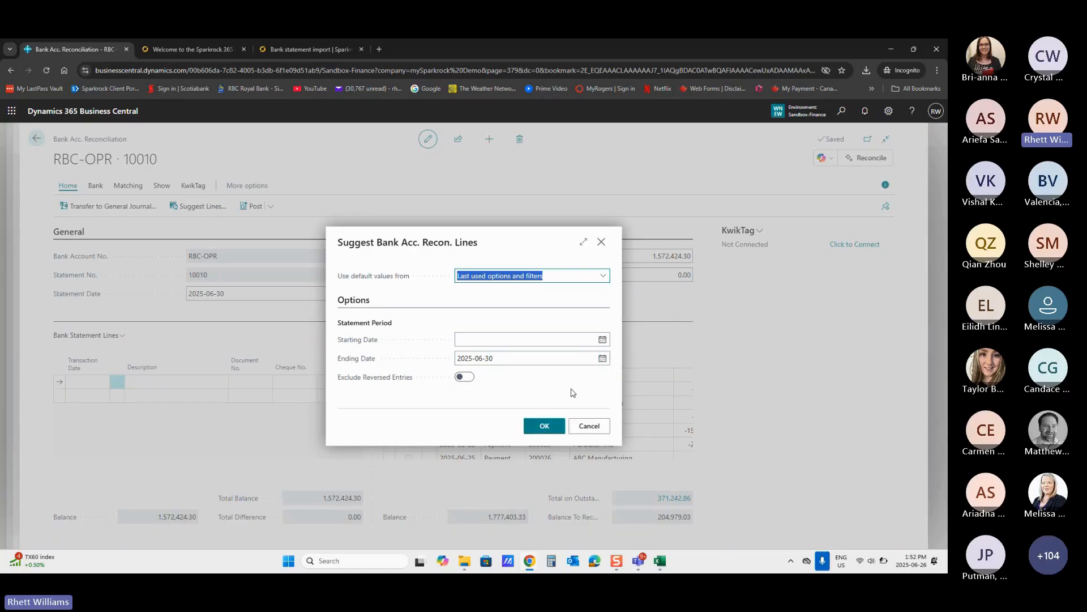
{"action": "left_click", "coordinate": [554, 427]}
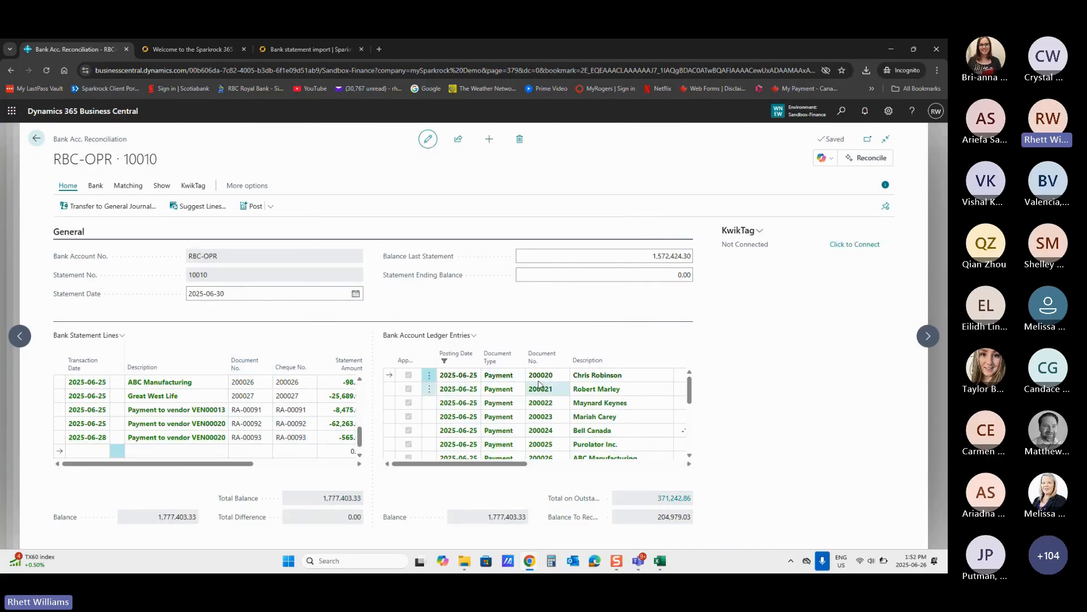
{"action": "scroll", "coordinate": [362, 433], "scroll_direction": "up", "scroll_amount": 1}
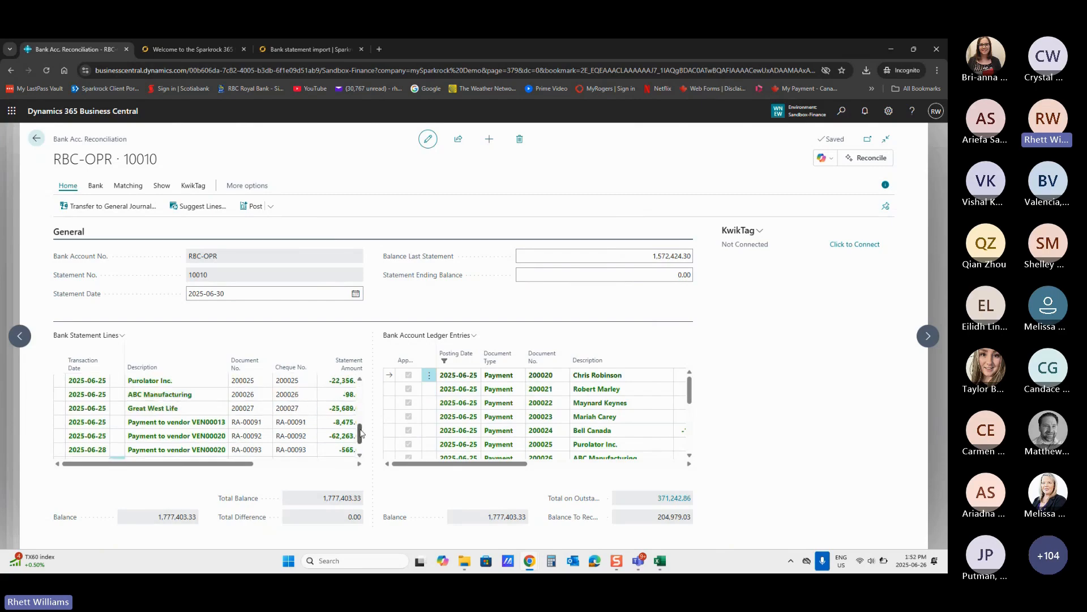
{"action": "scroll", "coordinate": [360, 433], "scroll_direction": "up", "scroll_amount": 5}
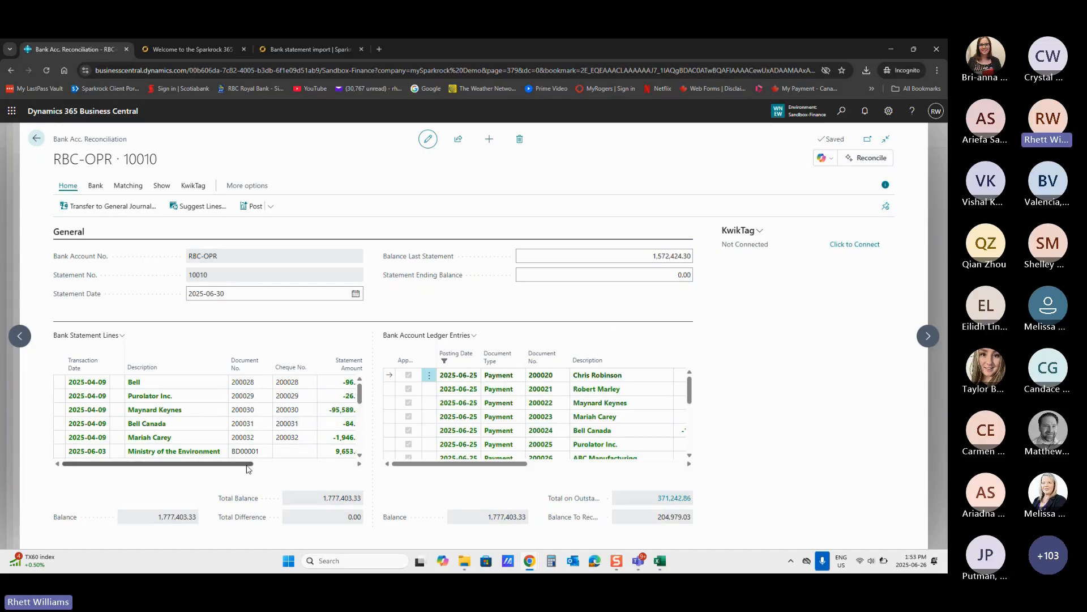
- Examine the Date Cleared On Check Ledger Entry and Cheque No. values across the suggested bank statement lines
{"action": "left_click_drag", "start_coordinate": [247, 467], "coordinate": [368, 459]}
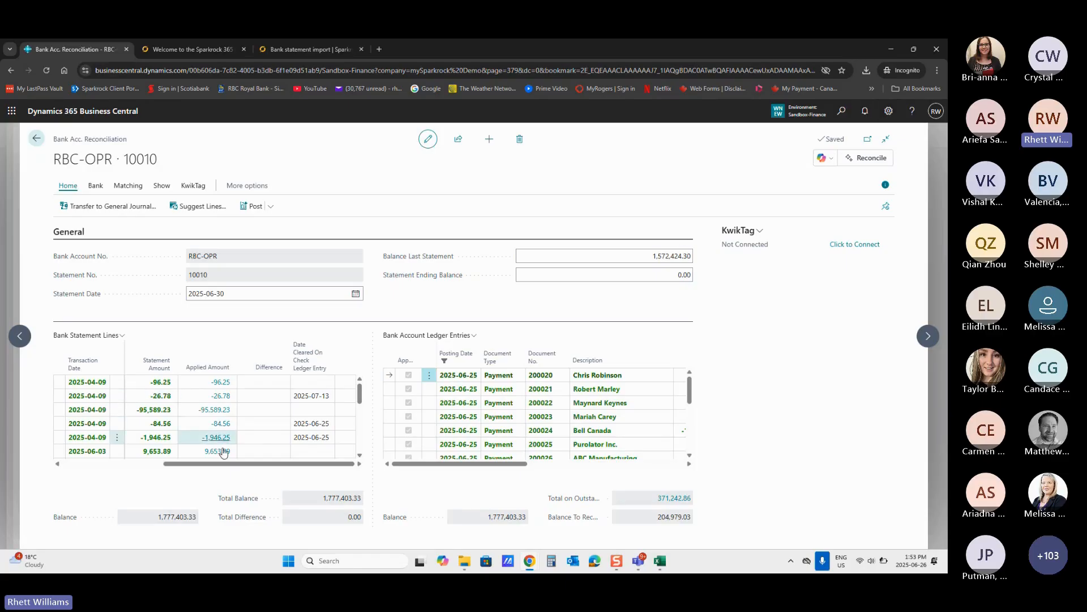
{"action": "left_click_drag", "start_coordinate": [238, 463], "coordinate": [72, 477]}
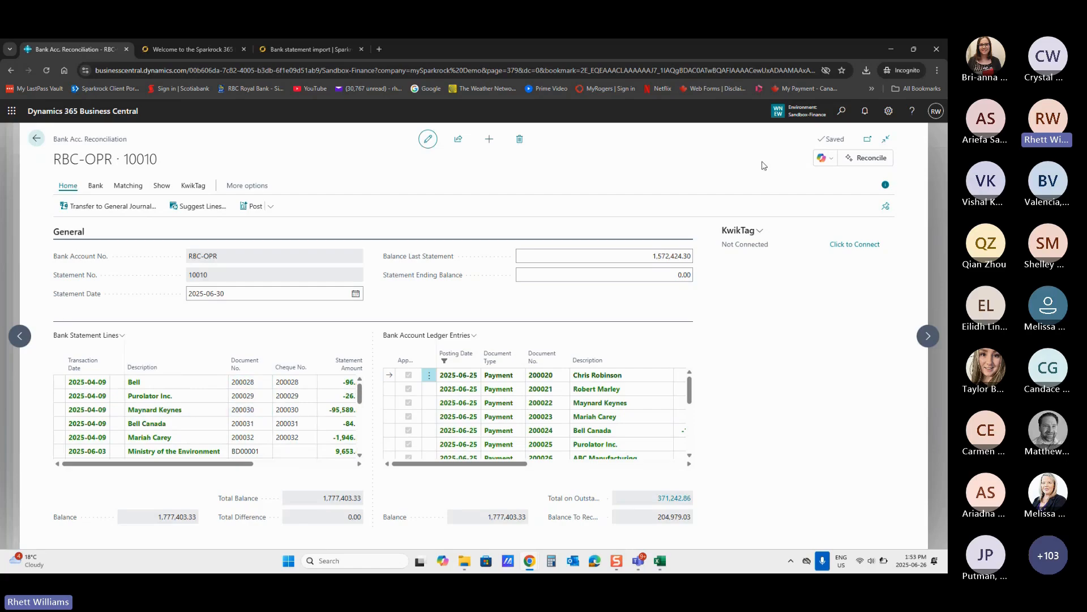
{"action": "left_click", "coordinate": [888, 111]}
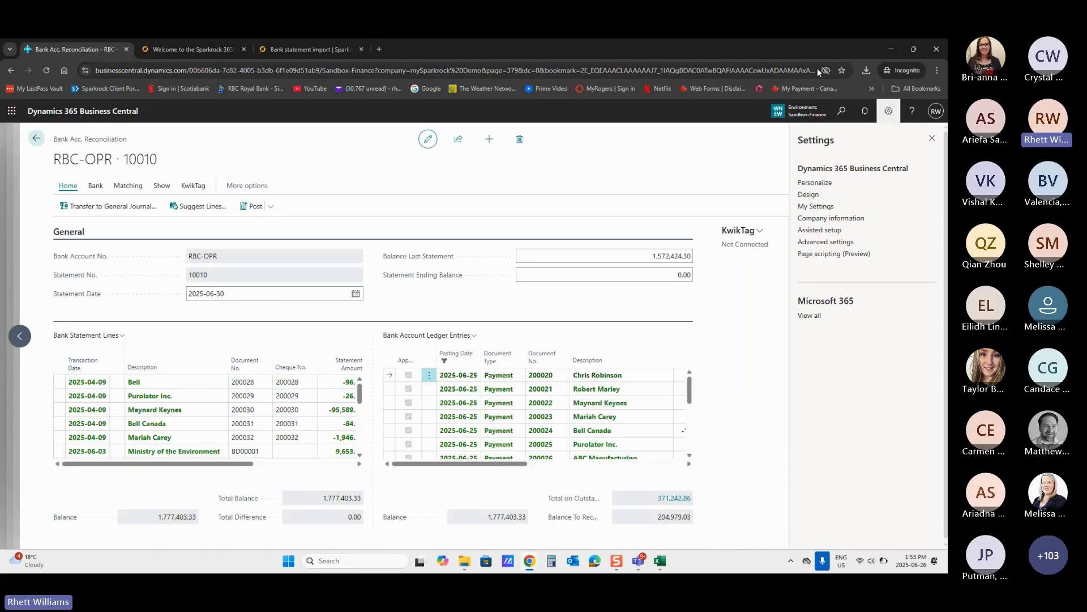
{"action": "left_click", "coordinate": [531, 170]}
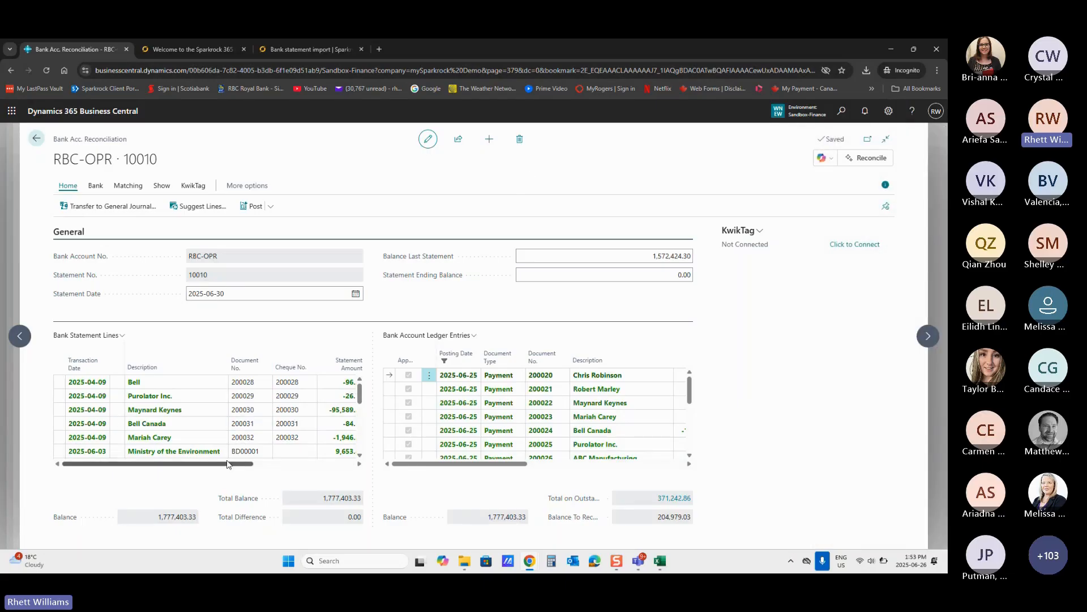
{"action": "left_click_drag", "start_coordinate": [236, 468], "coordinate": [372, 467]}
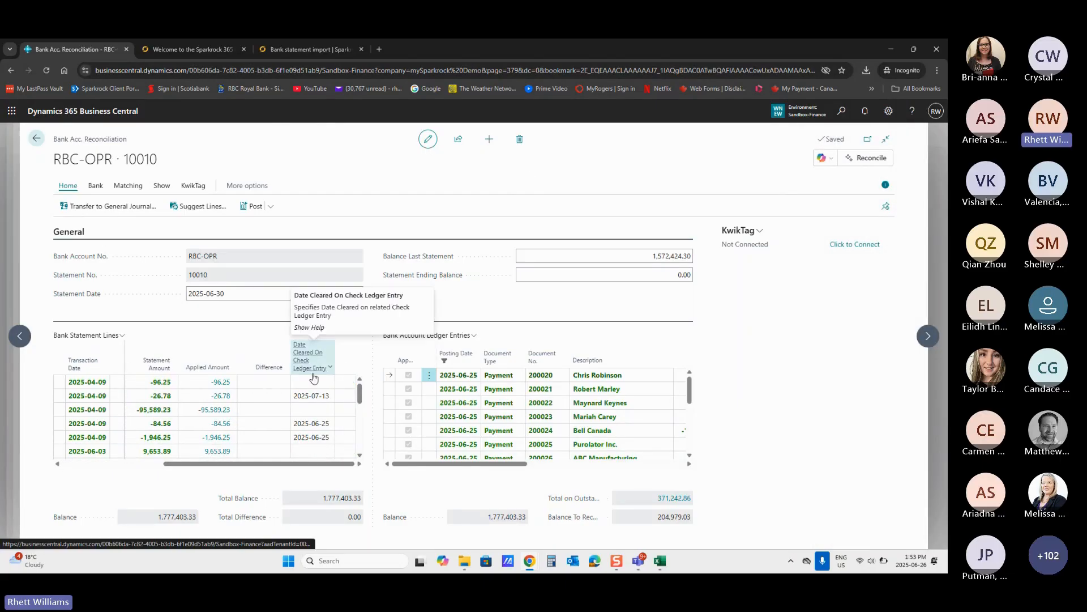
{"action": "left_click", "coordinate": [311, 400]}
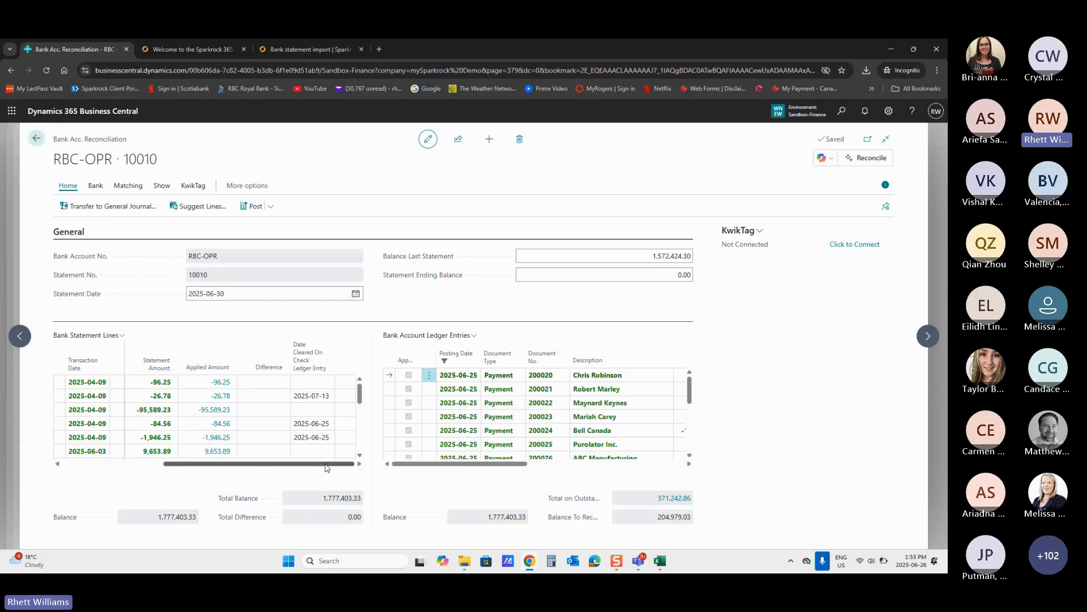
{"action": "left_click_drag", "start_coordinate": [327, 467], "coordinate": [193, 479]}
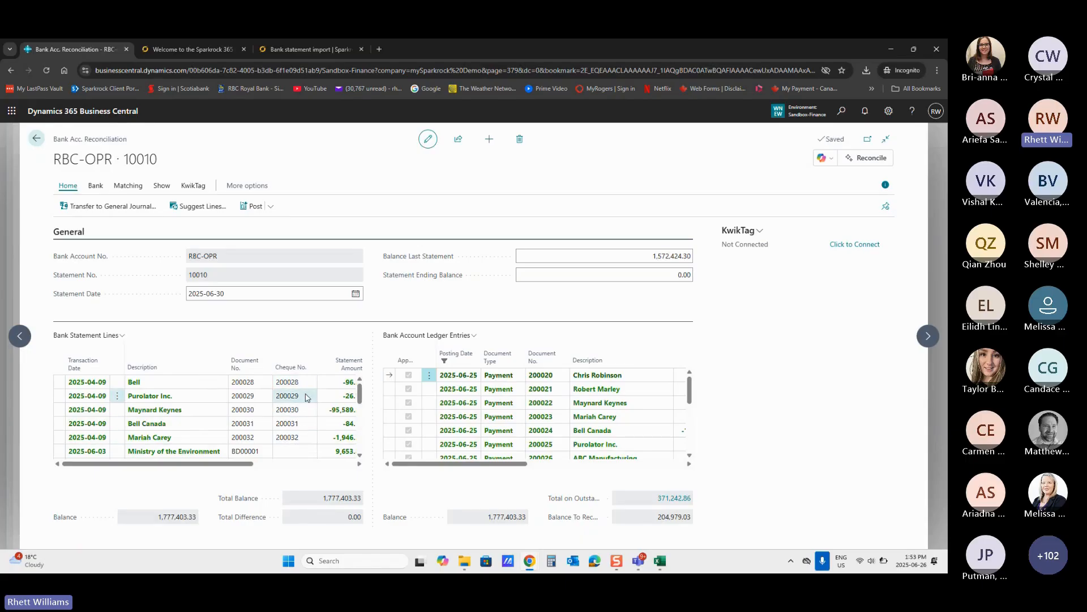
{"action": "scroll", "coordinate": [305, 413], "scroll_direction": "down", "scroll_amount": 5}
{"action": "scroll", "coordinate": [298, 437], "scroll_direction": "up", "scroll_amount": 5}
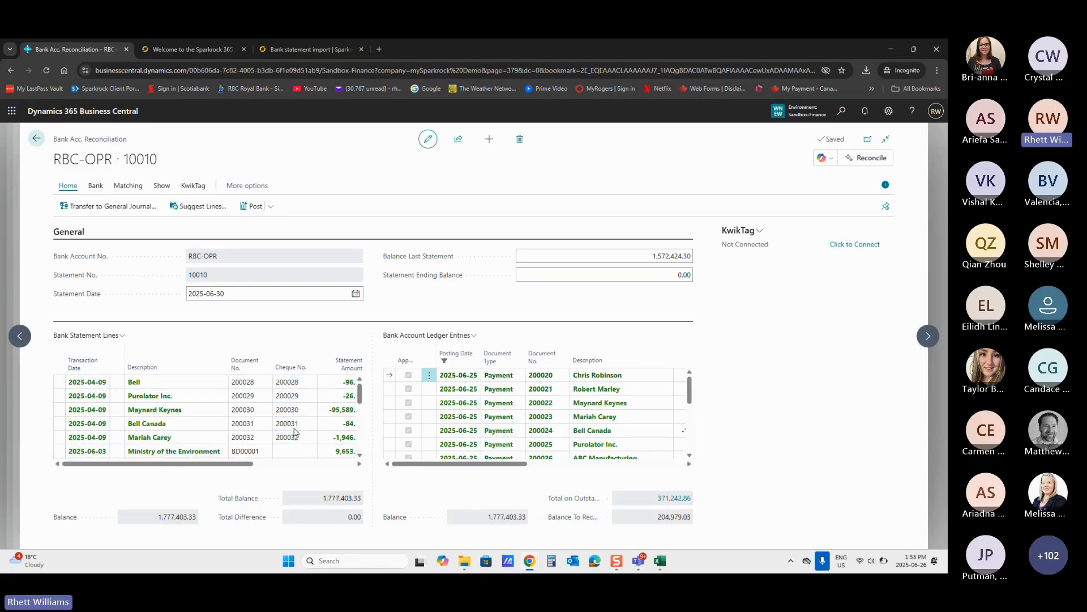
- Filter the bank statement lines to cheque numbers 200000..299999 and look through the filtered lines
{"action": "left_click", "coordinate": [312, 371]}
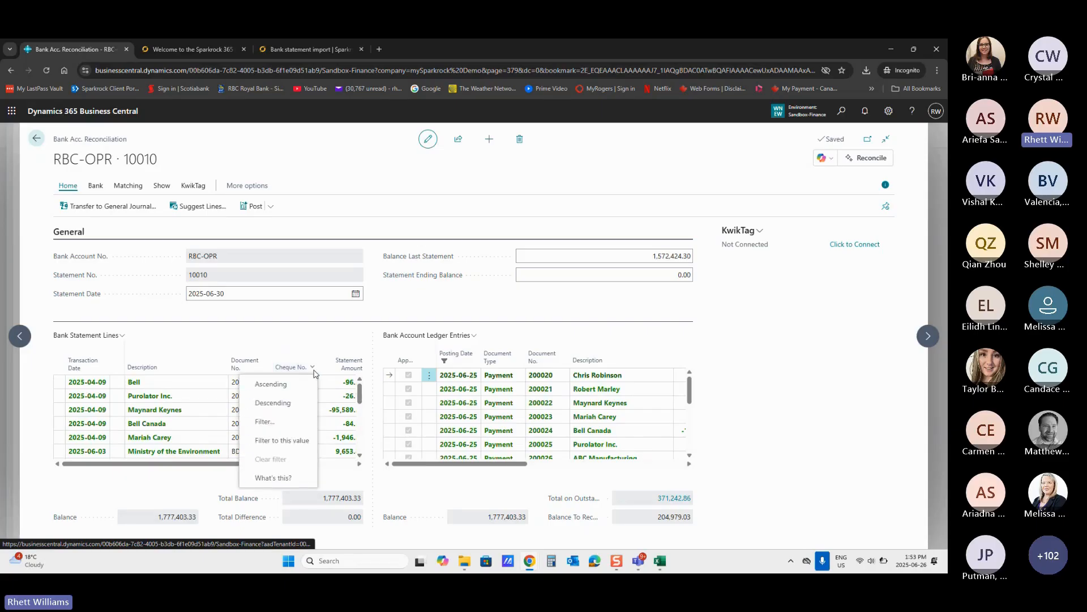
{"action": "left_click", "coordinate": [263, 424]}
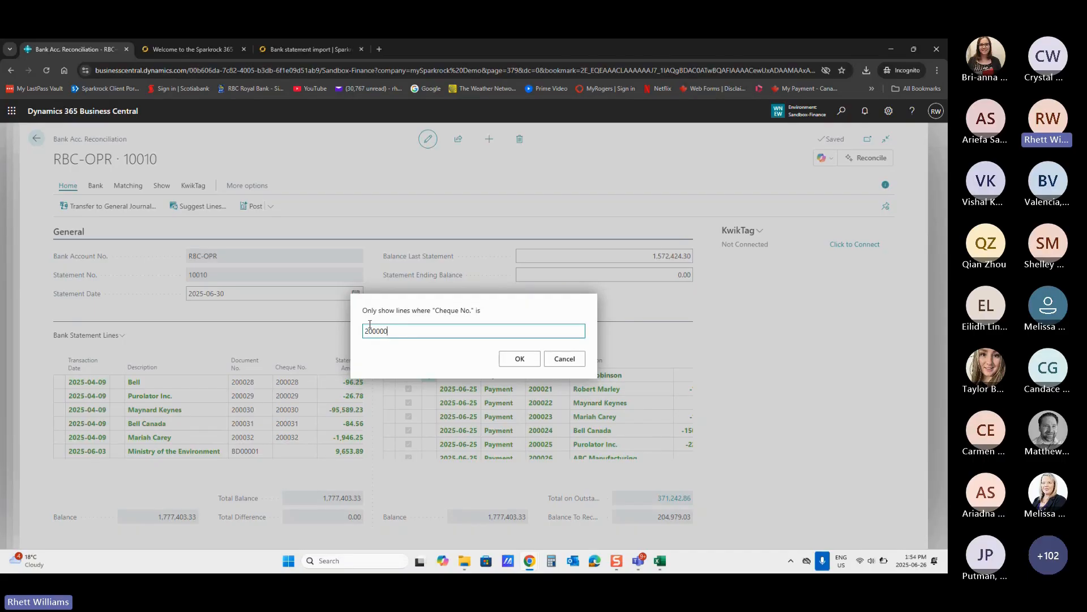
{"action": "type", "text": ".."}
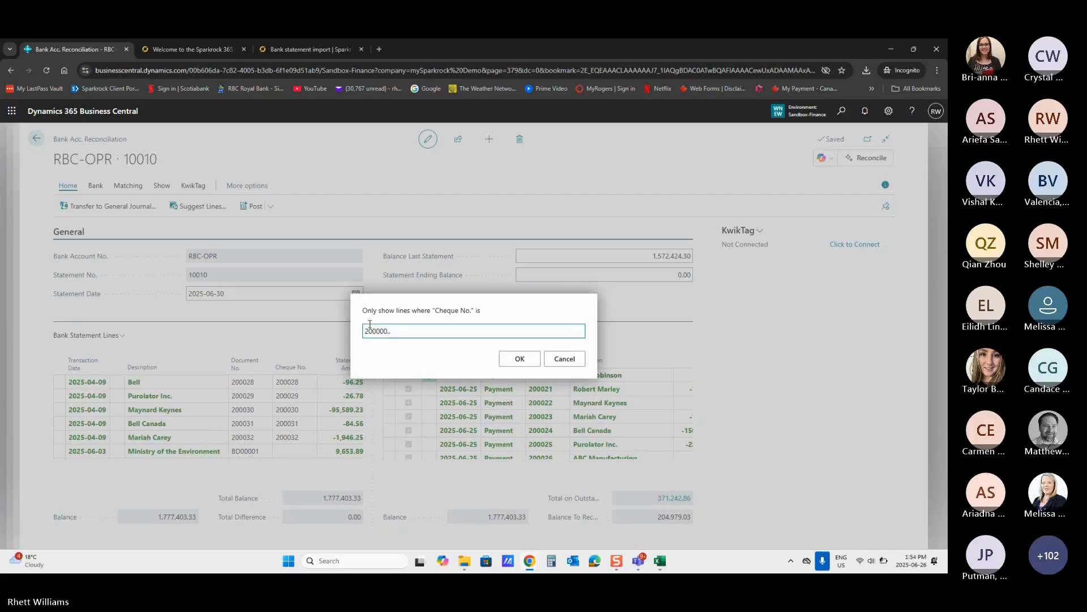
{"action": "type", "text": "29"}
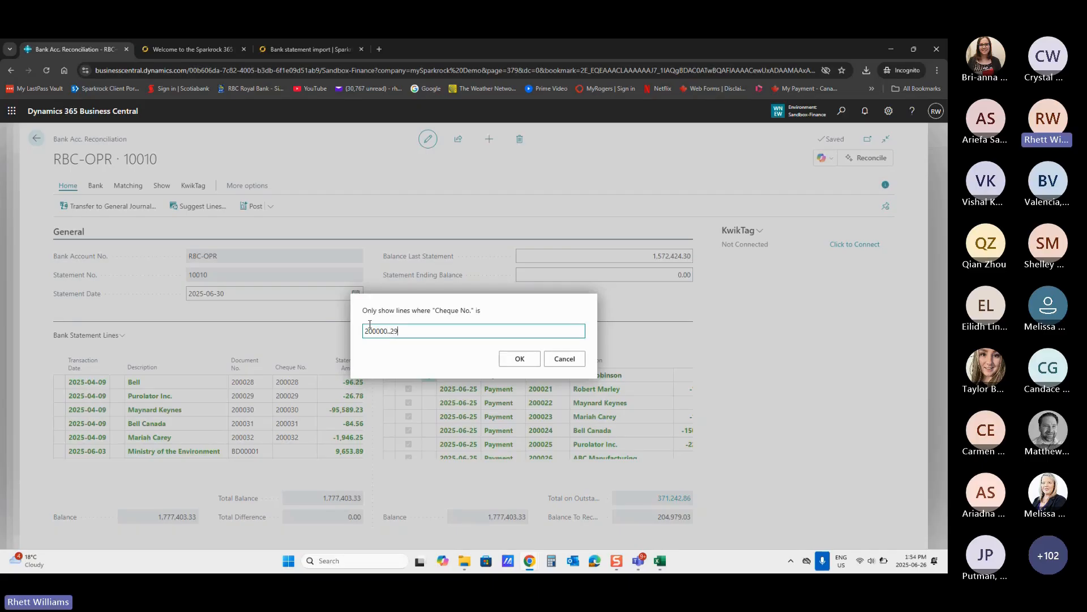
{"action": "type", "text": "9999"}
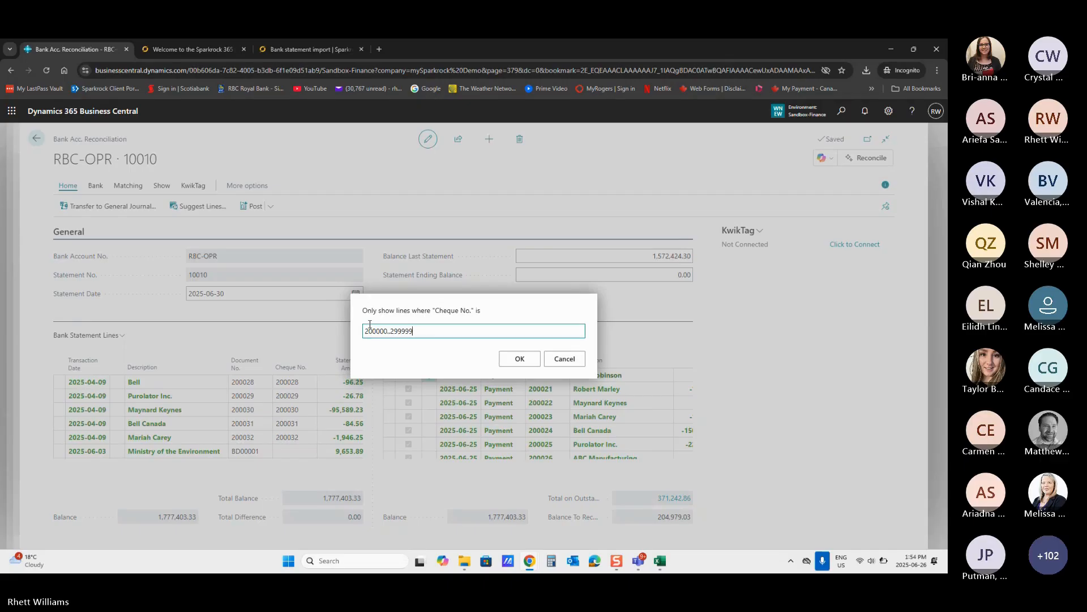
{"action": "left_click", "coordinate": [525, 360]}
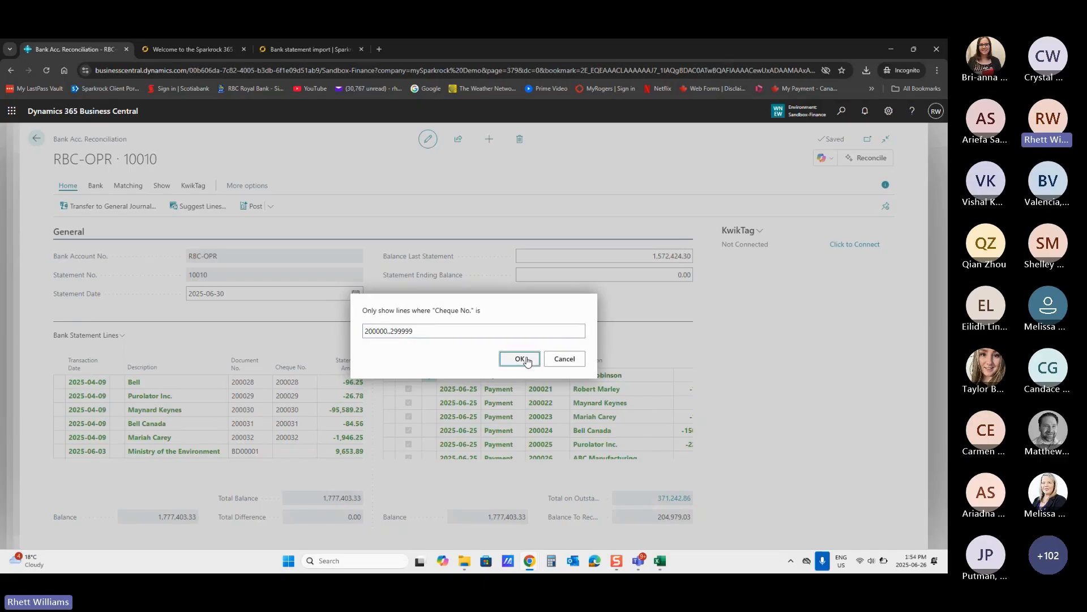
{"action": "scroll", "coordinate": [289, 411], "scroll_direction": "down", "scroll_amount": 1}
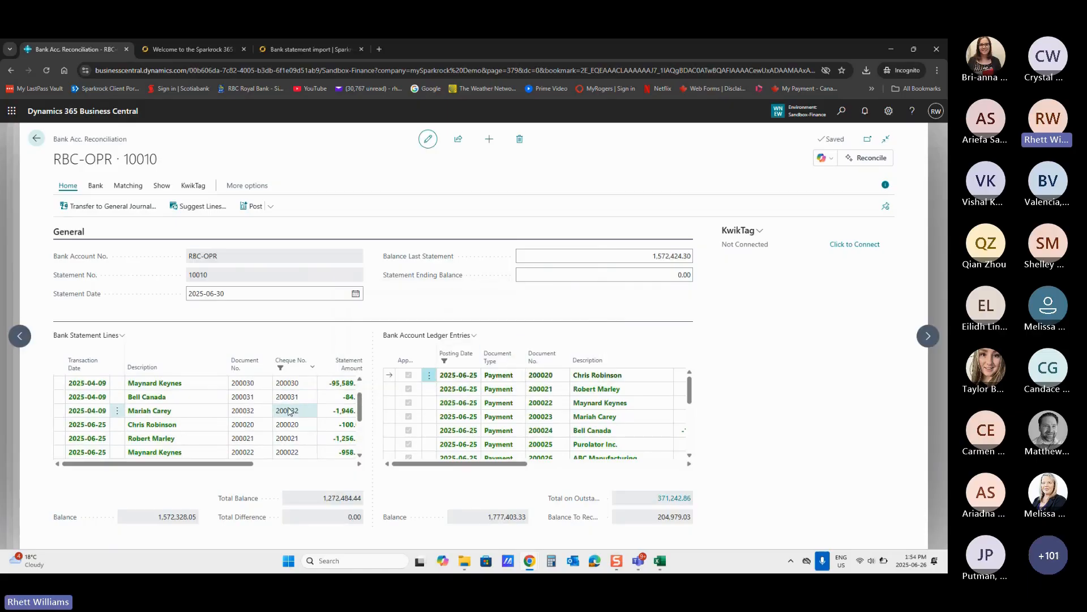
{"action": "scroll", "coordinate": [289, 410], "scroll_direction": "down", "scroll_amount": 3}
{"action": "scroll", "coordinate": [292, 417], "scroll_direction": "up", "scroll_amount": 5}
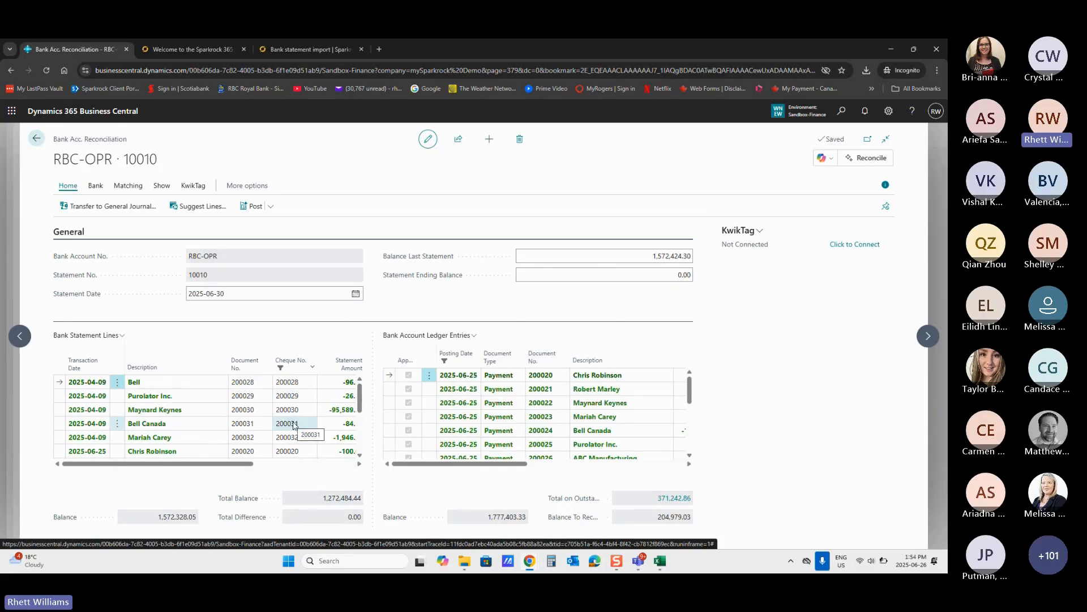
- Try filtering the bank statement lines by Date Cleared On Check Ledger Entry with "..", and clear that filter
{"action": "left_click_drag", "start_coordinate": [244, 463], "coordinate": [358, 457]}
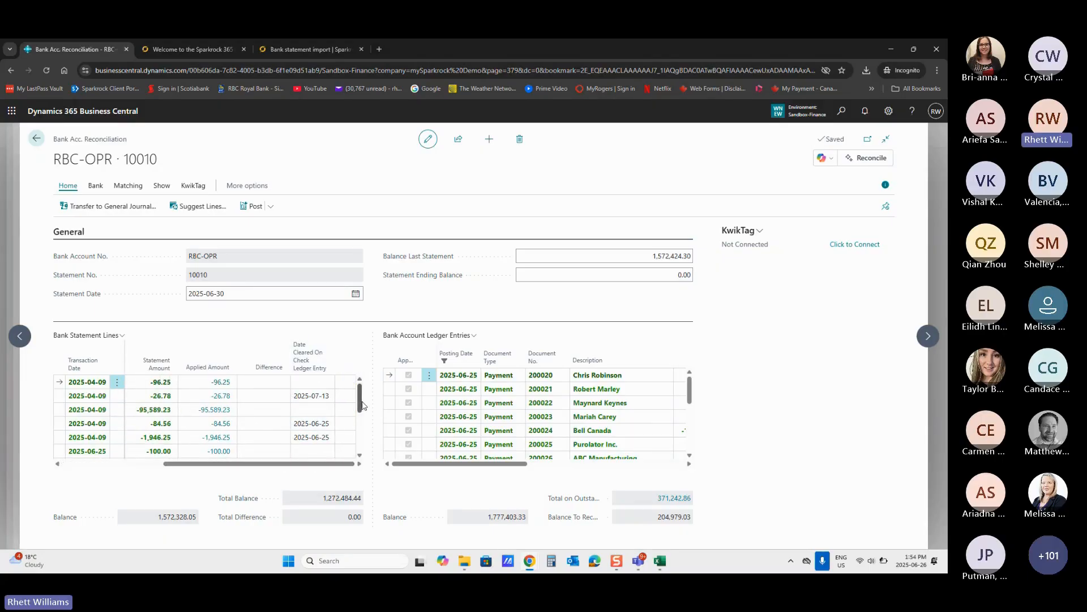
{"action": "left_click", "coordinate": [332, 371]}
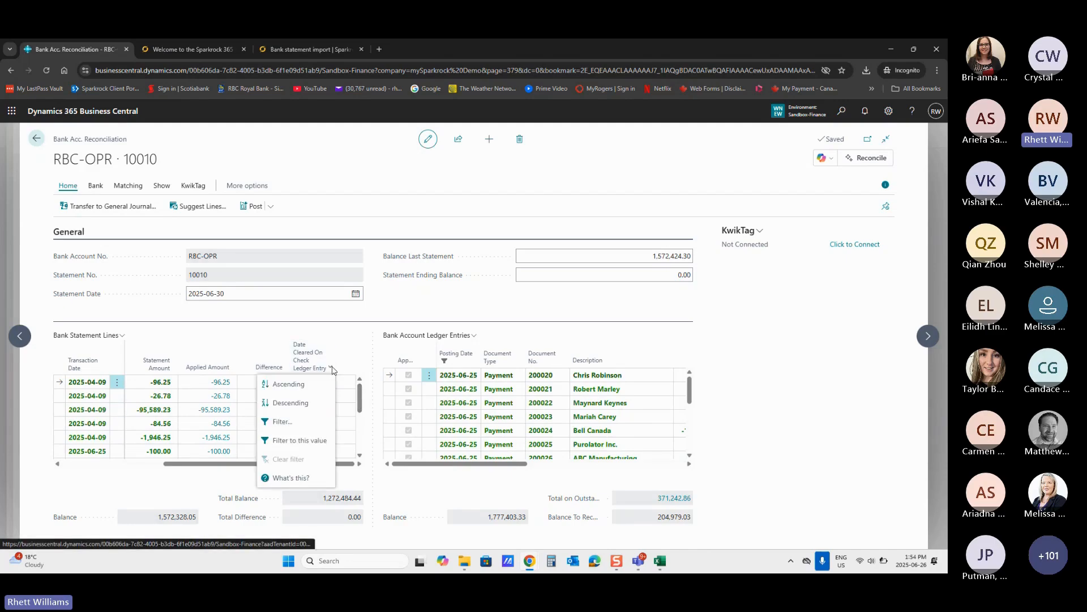
{"action": "left_click", "coordinate": [282, 422]}
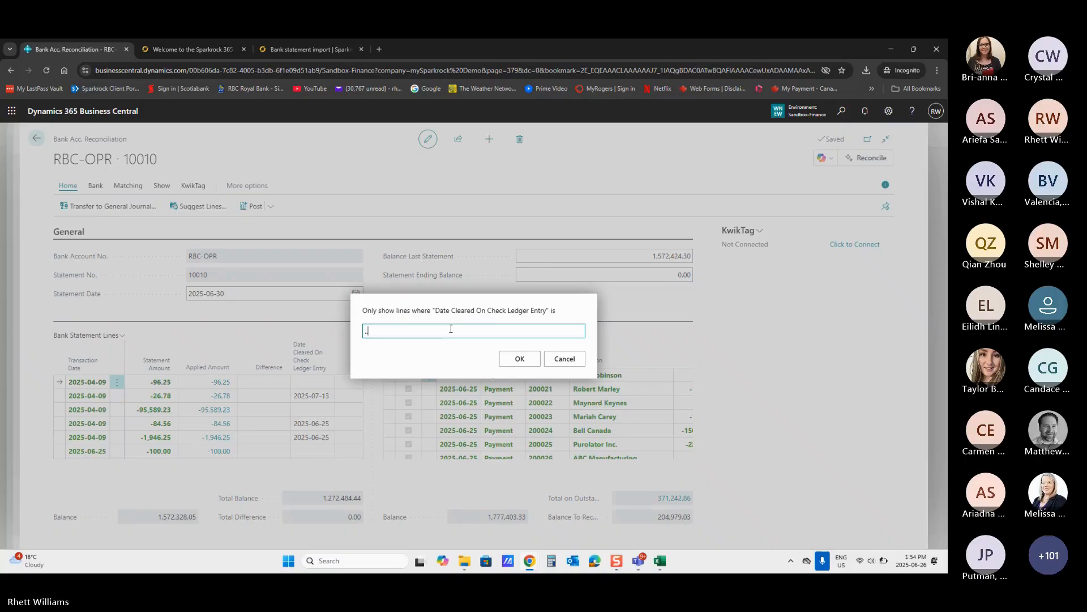
{"action": "left_click", "coordinate": [522, 359]}
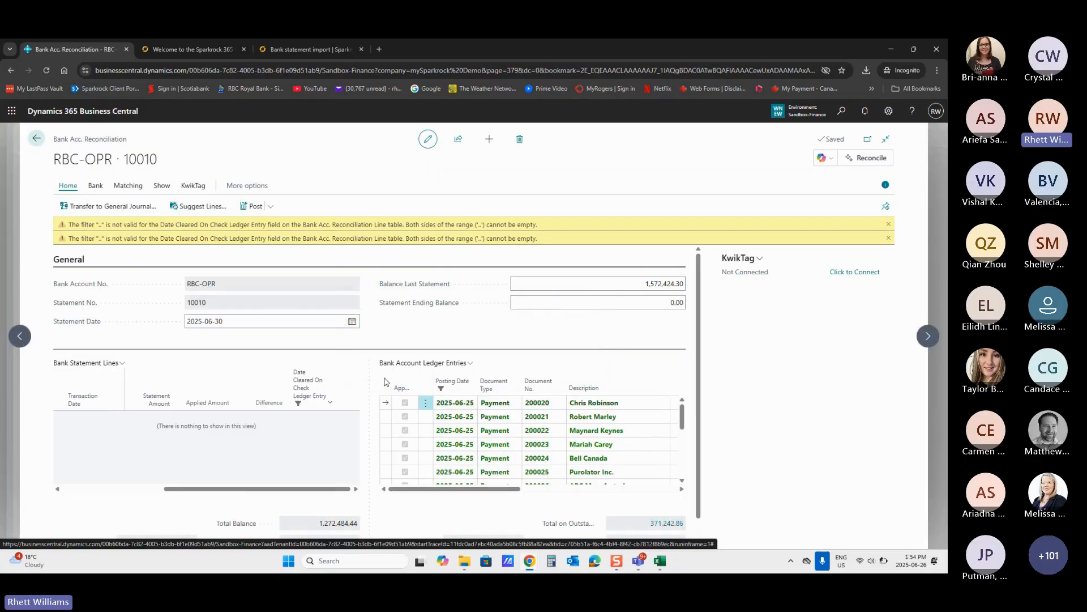
{"action": "left_click", "coordinate": [330, 403]}
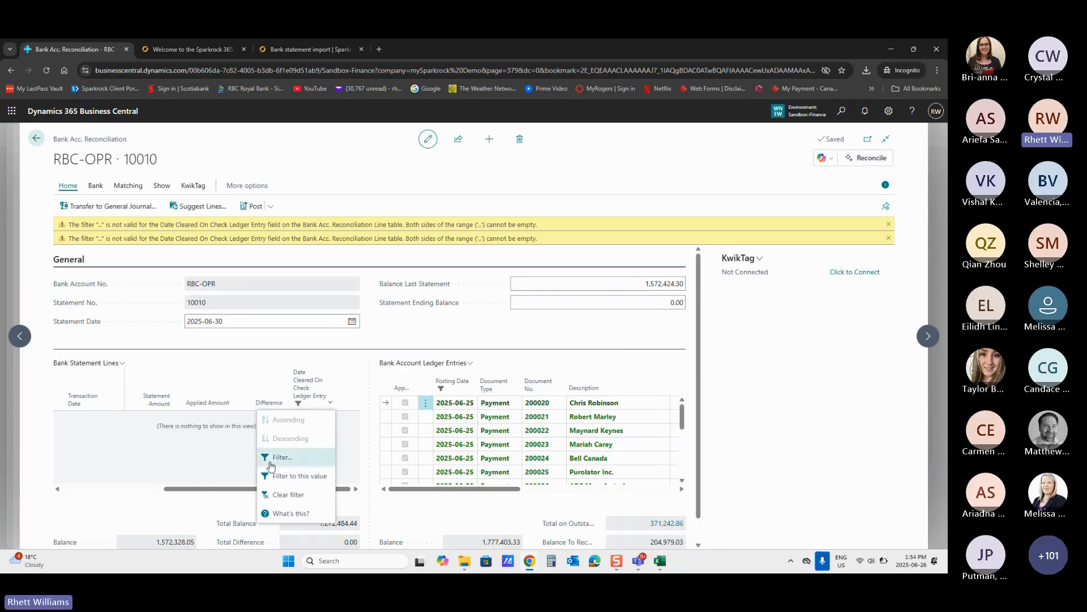
{"action": "left_click", "coordinate": [283, 494]}
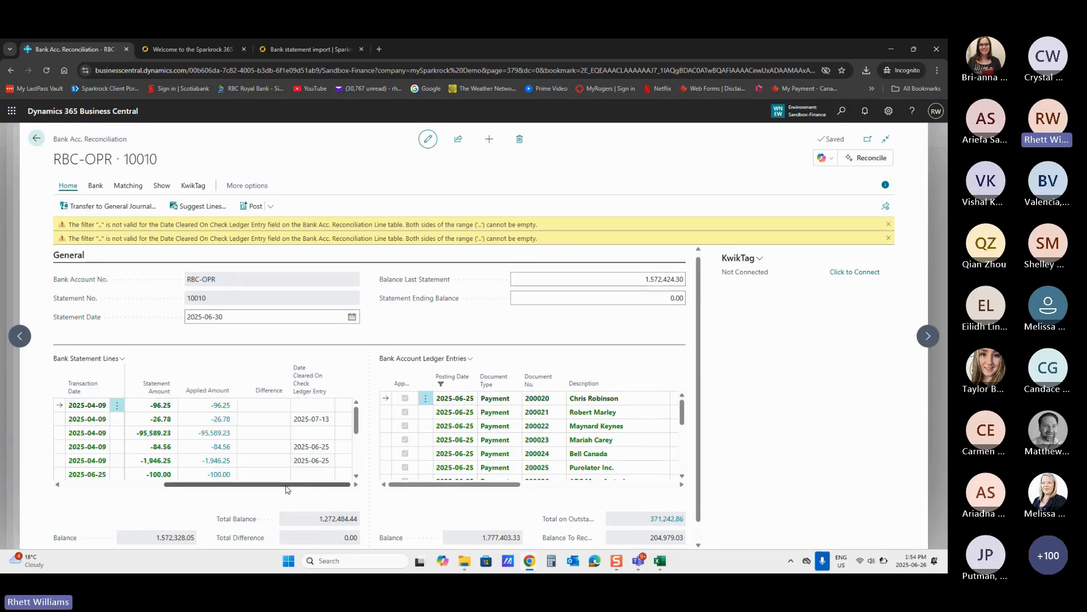
- Sort the bank statement lines in ascending order by Date Cleared On Check Ledger Entry
{"action": "left_click", "coordinate": [330, 368]}
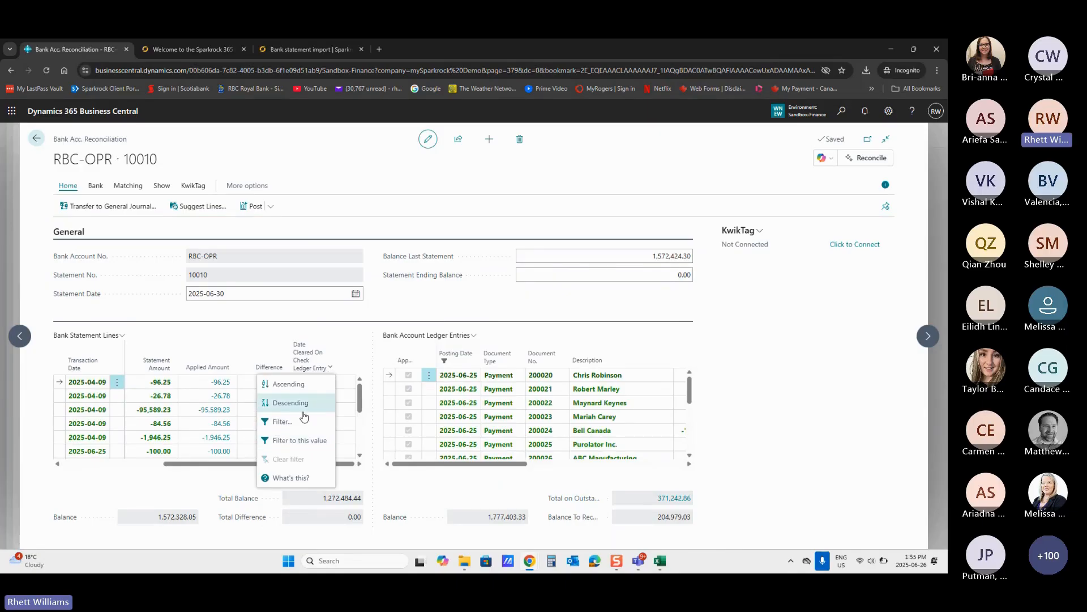
{"action": "left_click", "coordinate": [285, 441]}
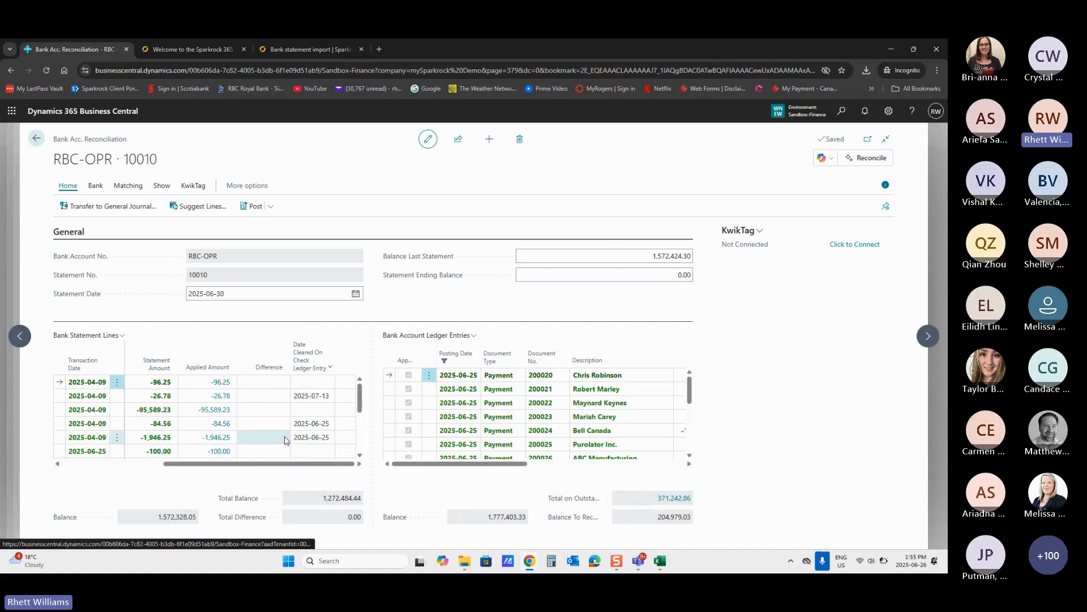
{"action": "left_click", "coordinate": [322, 371]}
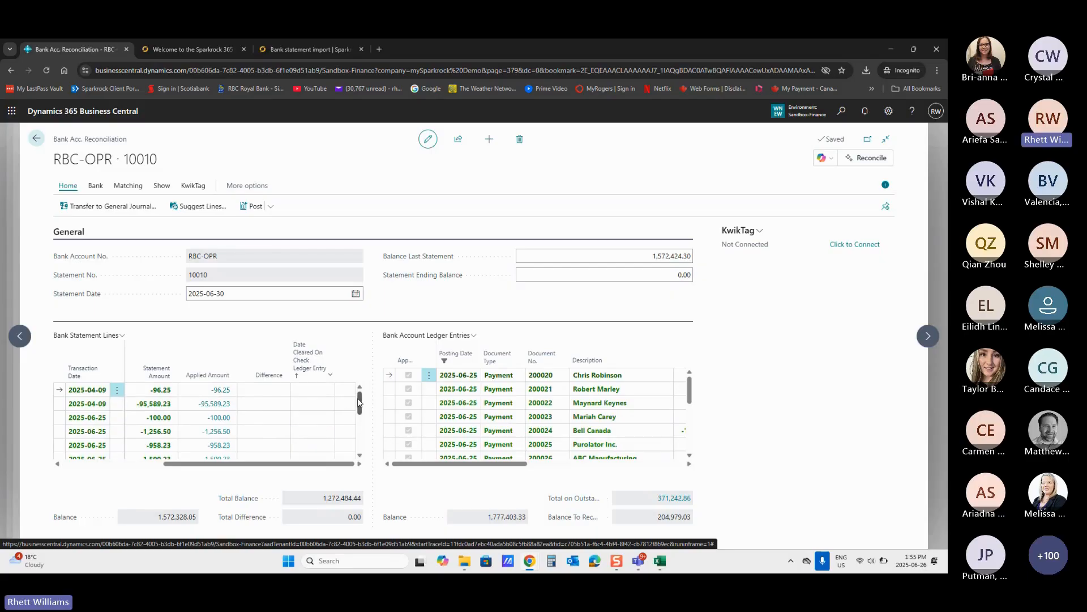
{"action": "left_click", "coordinate": [312, 389]}
- Try to filter the bank statement lines to the blank Date Cleared On Check Ledger Entry value
{"action": "left_click", "coordinate": [314, 375]}
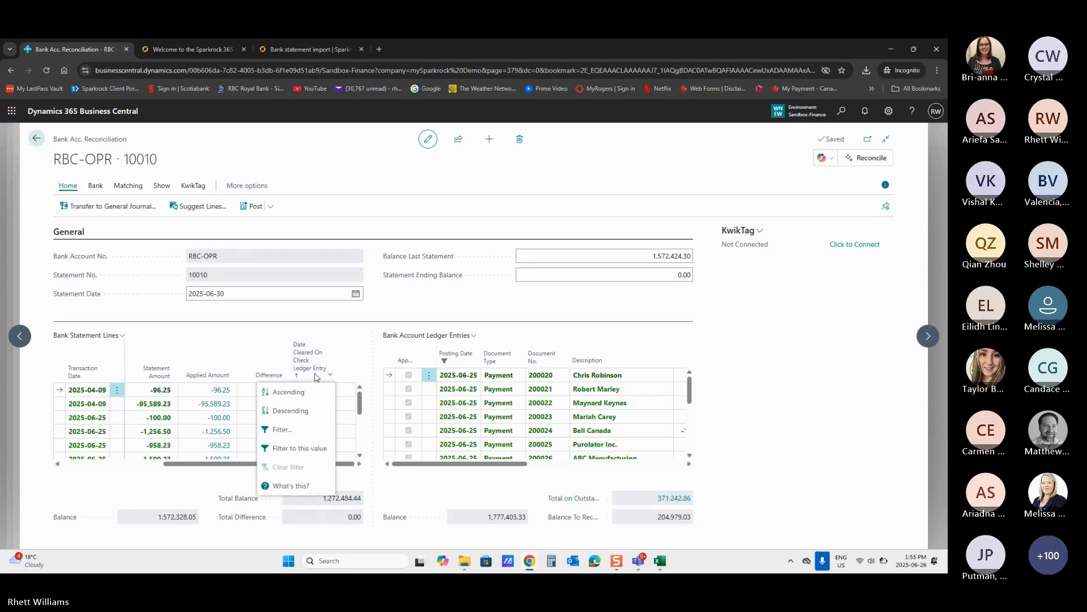
{"action": "left_click", "coordinate": [289, 448]}
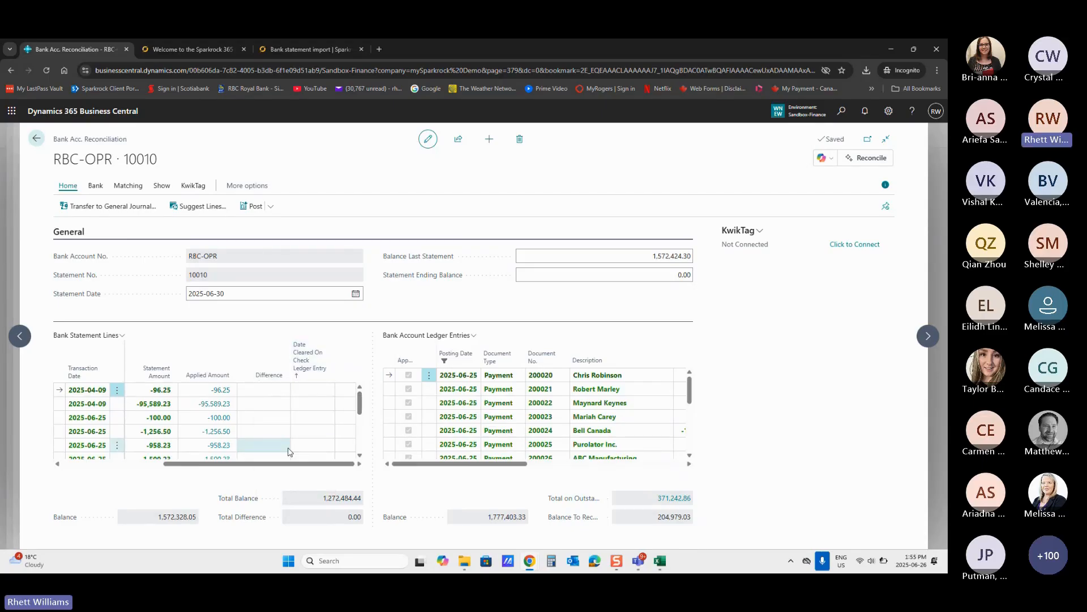
{"action": "left_click", "coordinate": [317, 417]}
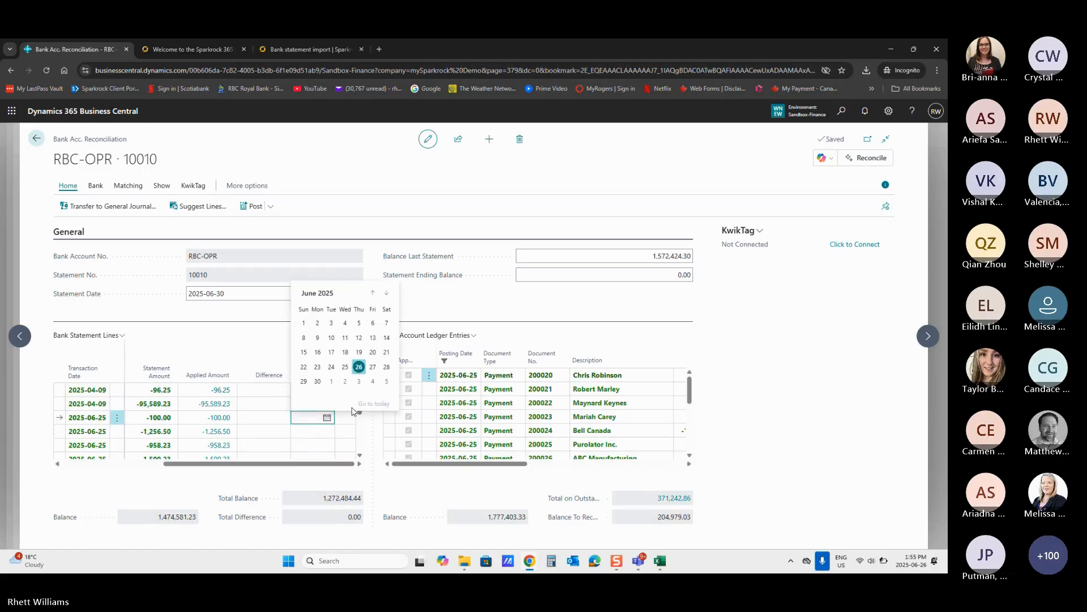
{"action": "left_click", "coordinate": [357, 410]}
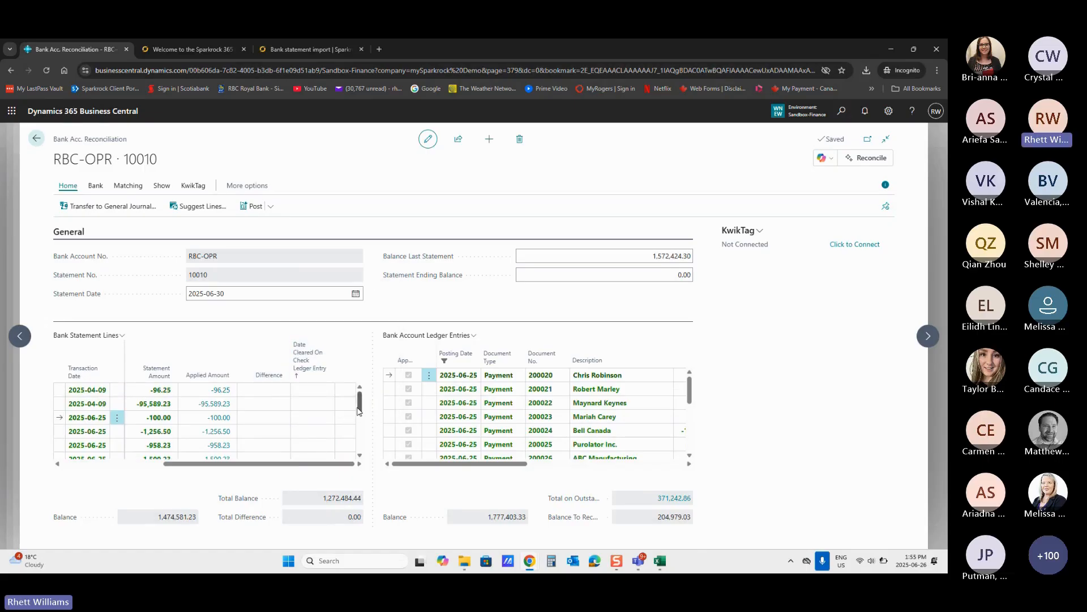
- Select the bank statement lines with no cleared date, from -96.25 through -98.25, plus the -84.56 line, and delete them
{"action": "mouse_move", "coordinate": [359, 408]}
{"action": "left_mouse_down"}
{"action": "mouse_move", "coordinate": [359, 447]}
{"action": "mouse_move", "coordinate": [358, 400]}
{"action": "left_mouse_up"}
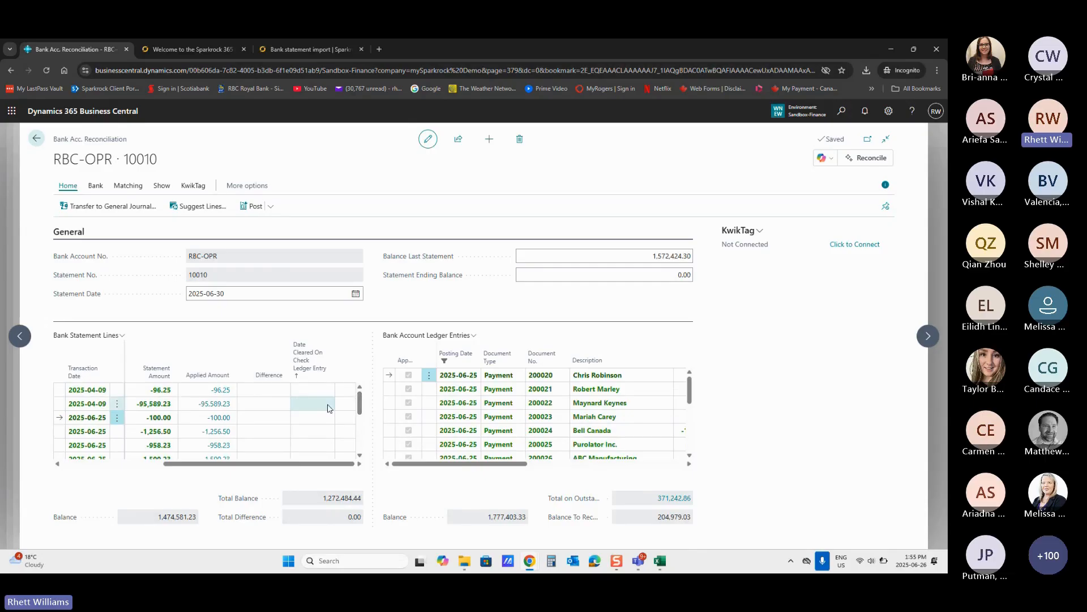
{"action": "left_click", "coordinate": [117, 390]}
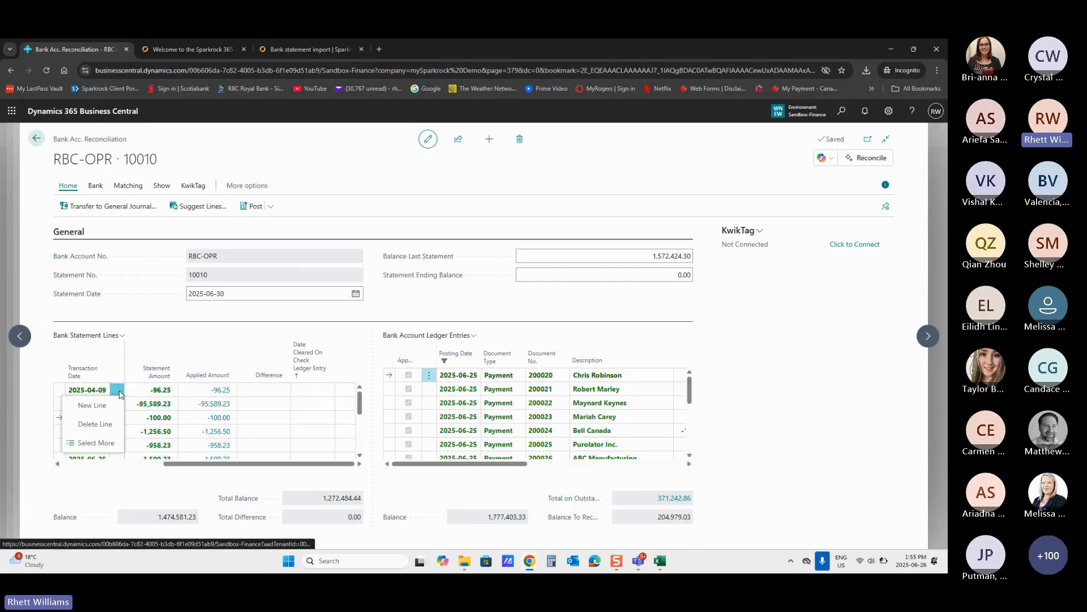
{"action": "left_click", "coordinate": [101, 443]}
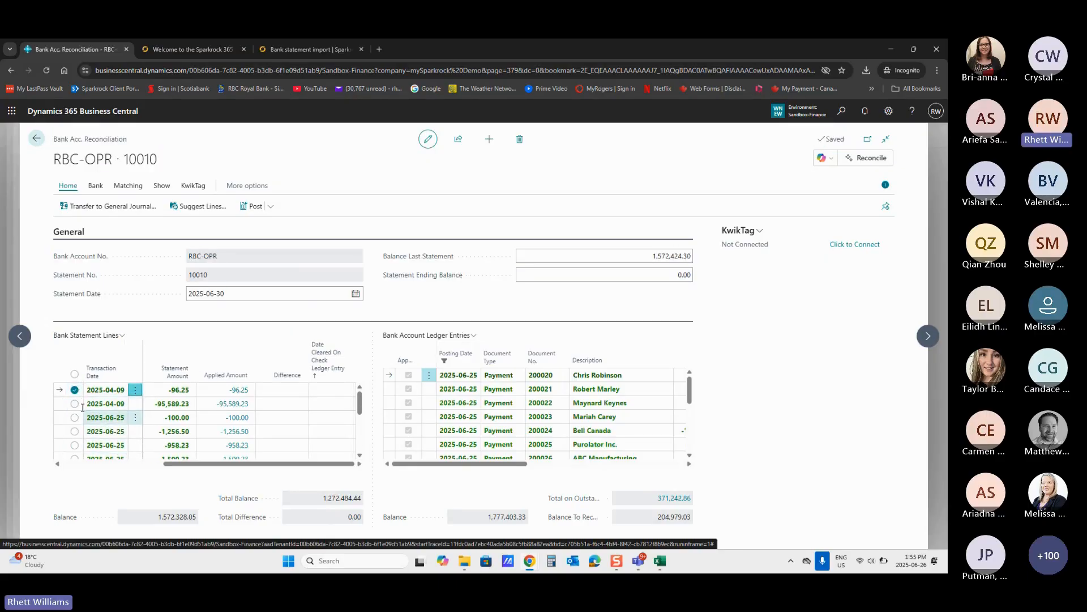
{"action": "scroll", "coordinate": [89, 417], "scroll_direction": "down", "scroll_amount": 5}
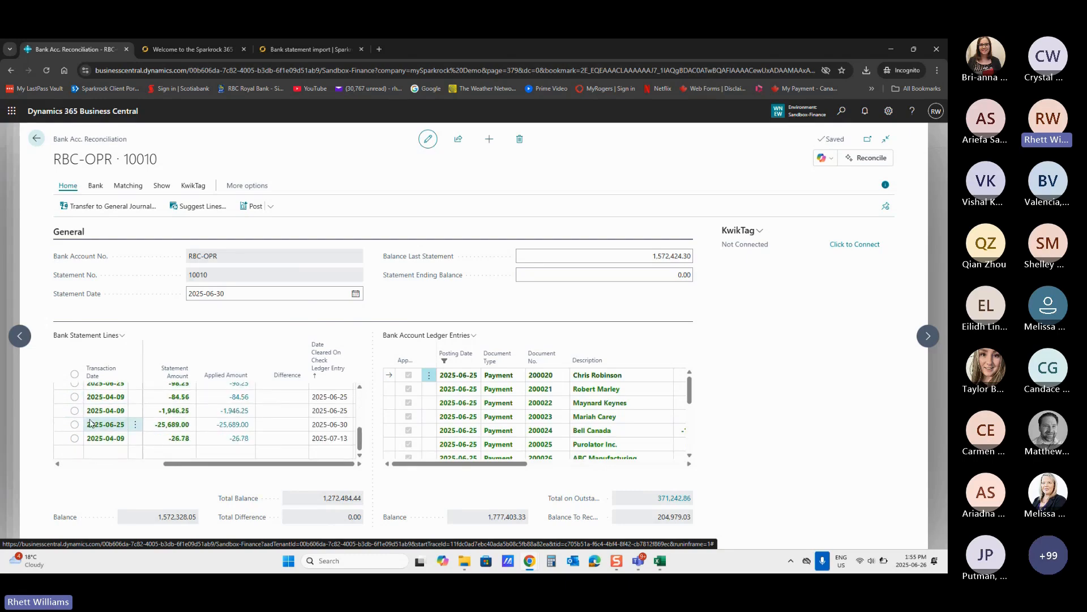
{"action": "left_click", "coordinate": [276, 410]}
{"action": "scroll", "coordinate": [272, 417], "scroll_direction": "up", "scroll_amount": 5}
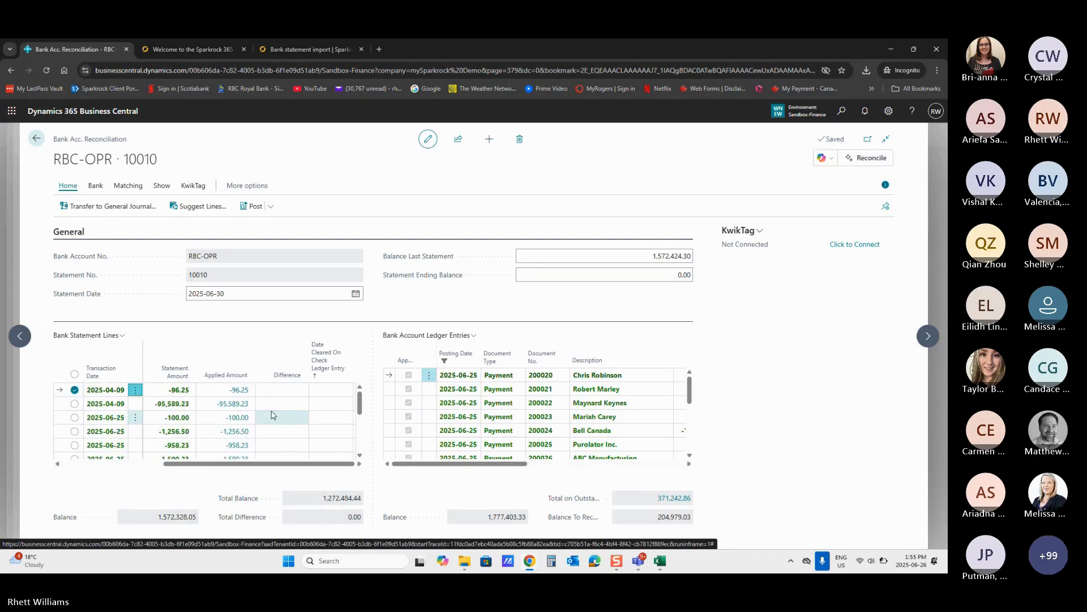
{"action": "left_click", "coordinate": [74, 417]}
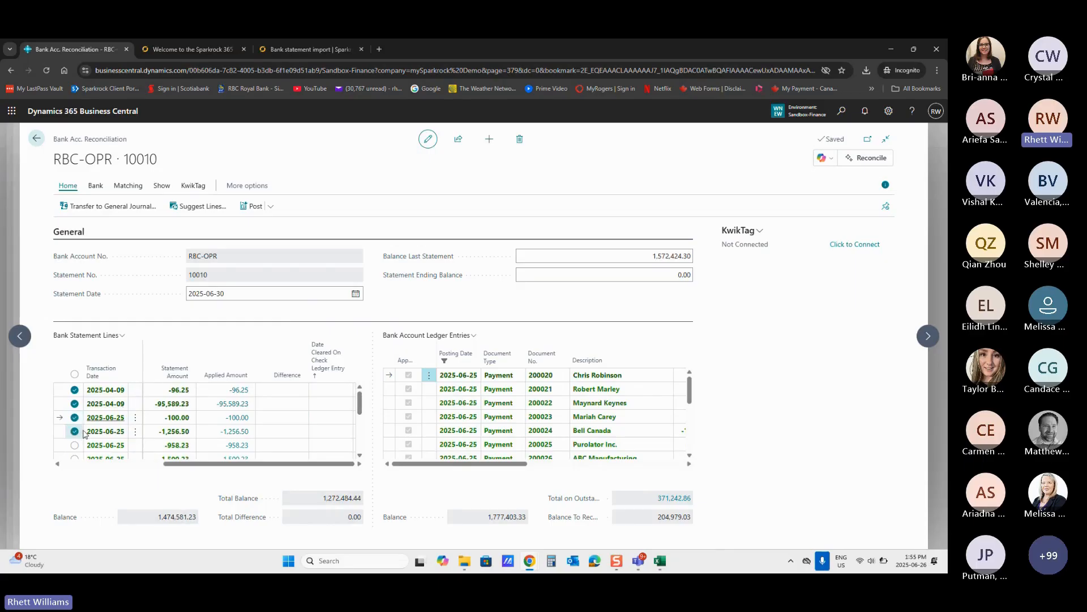
{"action": "scroll", "coordinate": [79, 421], "scroll_direction": "down", "scroll_amount": 5}
{"action": "scroll", "coordinate": [81, 422], "scroll_direction": "up", "scroll_amount": 5}
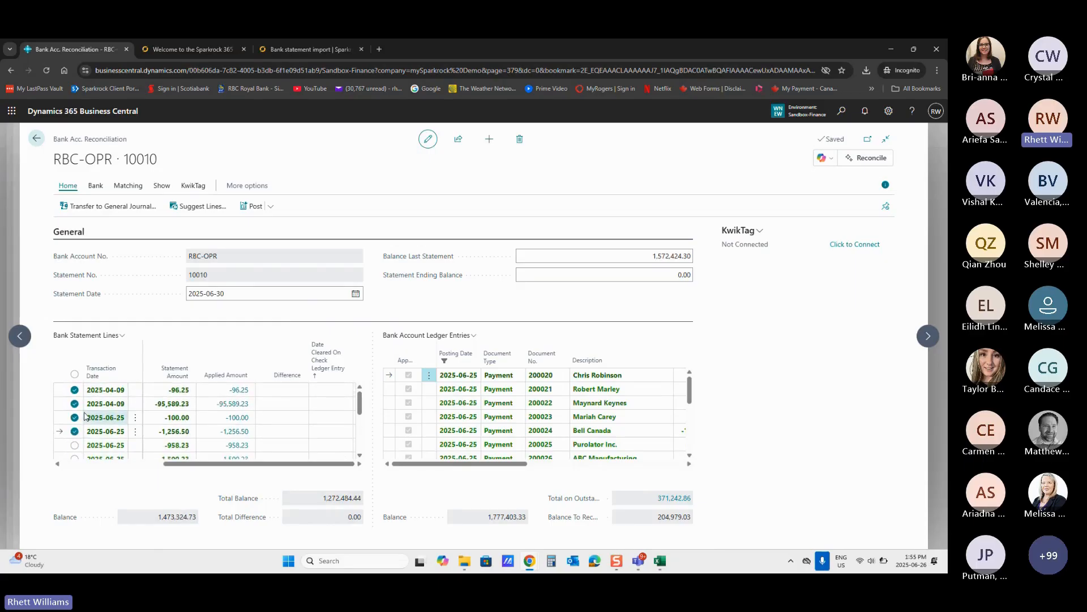
{"action": "left_click", "coordinate": [75, 431]}
{"action": "left_click", "coordinate": [74, 445]}
{"action": "scroll", "coordinate": [79, 425], "scroll_direction": "down", "scroll_amount": 2}
{"action": "left_click", "coordinate": [74, 409]}
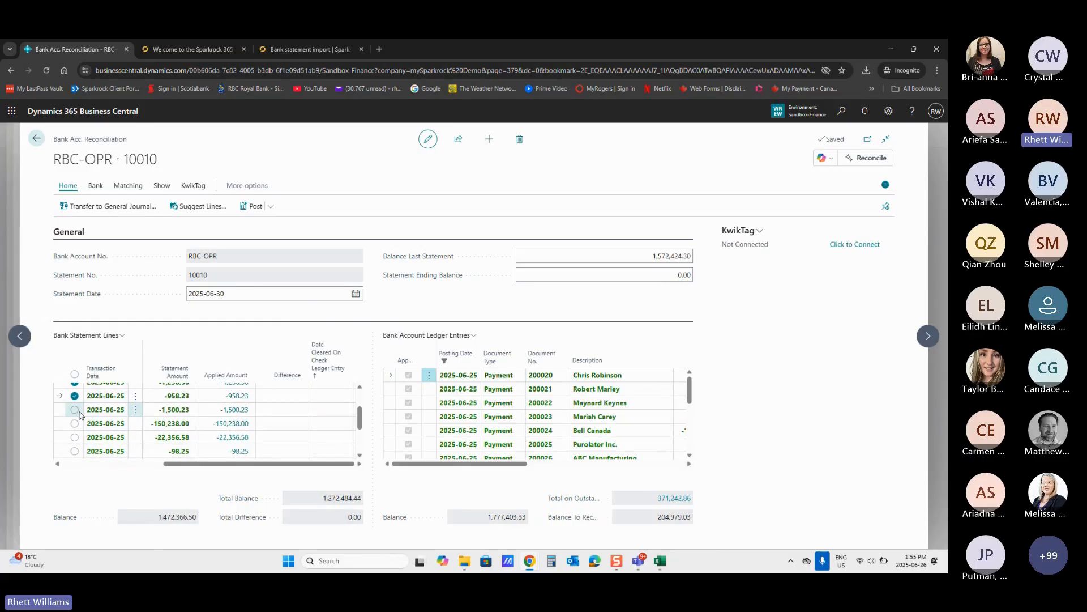
{"action": "left_click", "coordinate": [75, 424]}
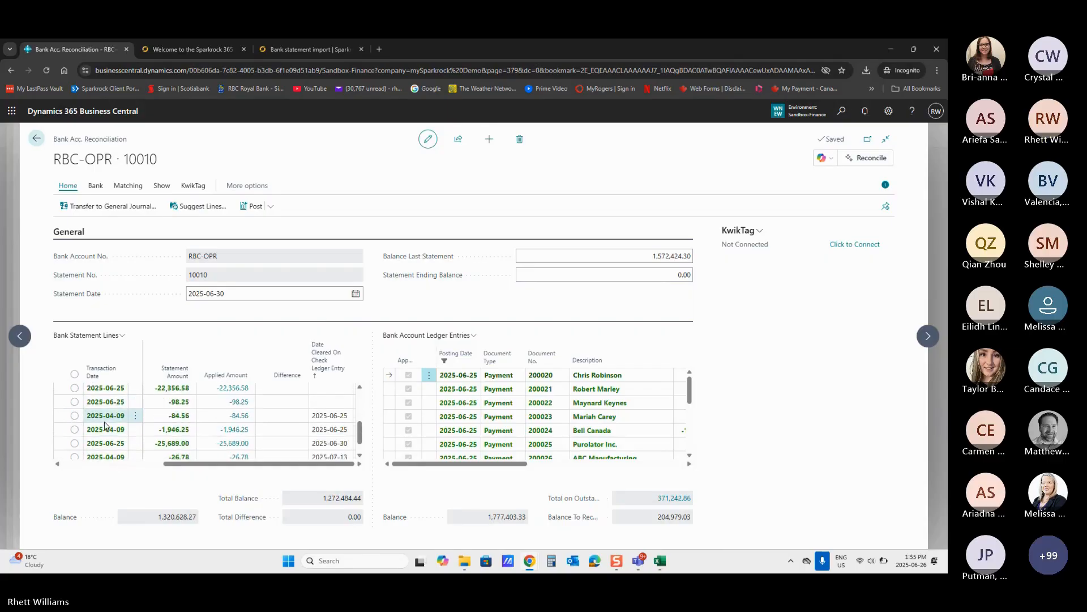
{"action": "left_click", "coordinate": [74, 437]}
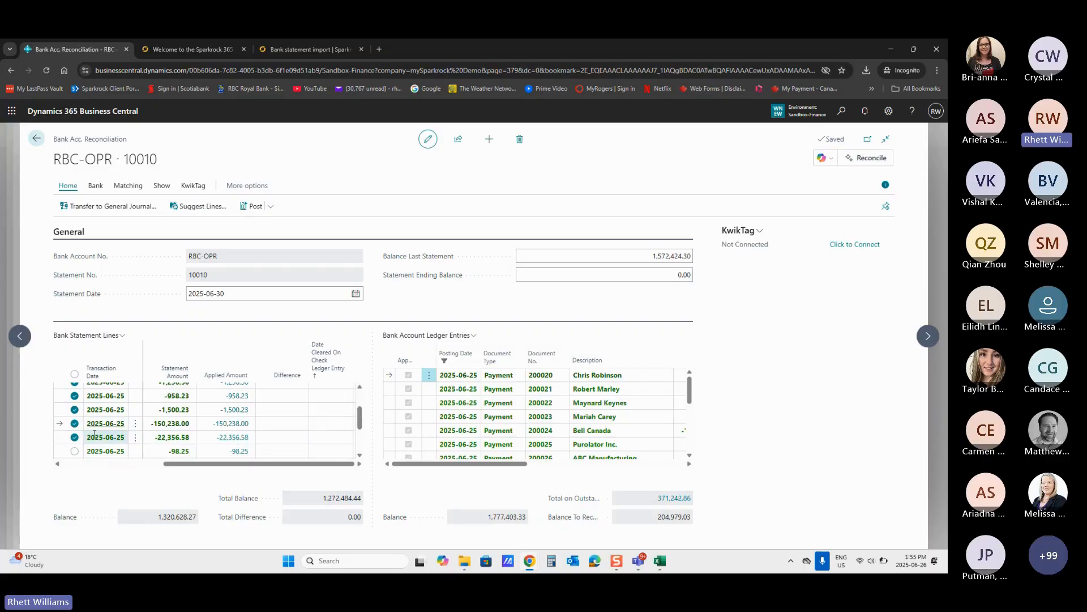
{"action": "scroll", "coordinate": [85, 436], "scroll_direction": "down", "scroll_amount": 2}
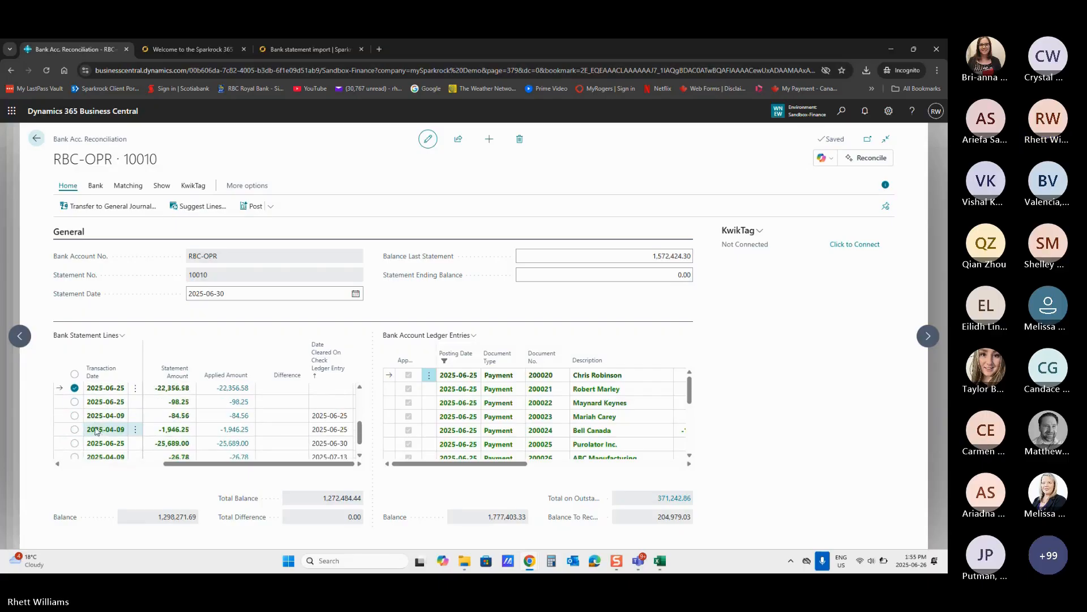
{"action": "left_click", "coordinate": [75, 402]}
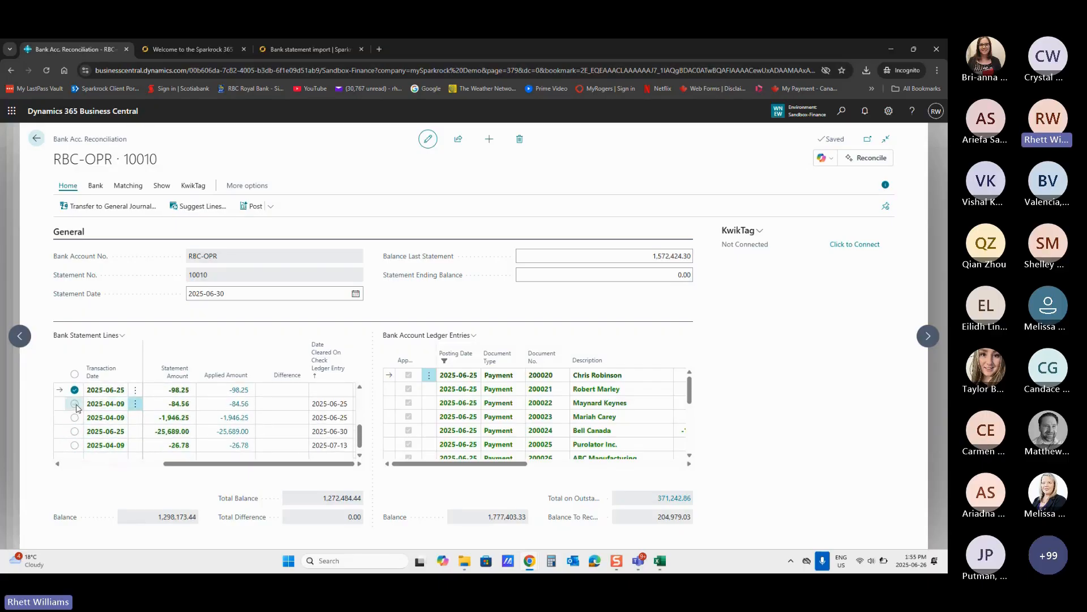
{"action": "left_click", "coordinate": [75, 405]}
{"action": "scroll", "coordinate": [90, 411], "scroll_direction": "up", "scroll_amount": 3}
{"action": "scroll", "coordinate": [90, 411], "scroll_direction": "down", "scroll_amount": 2}
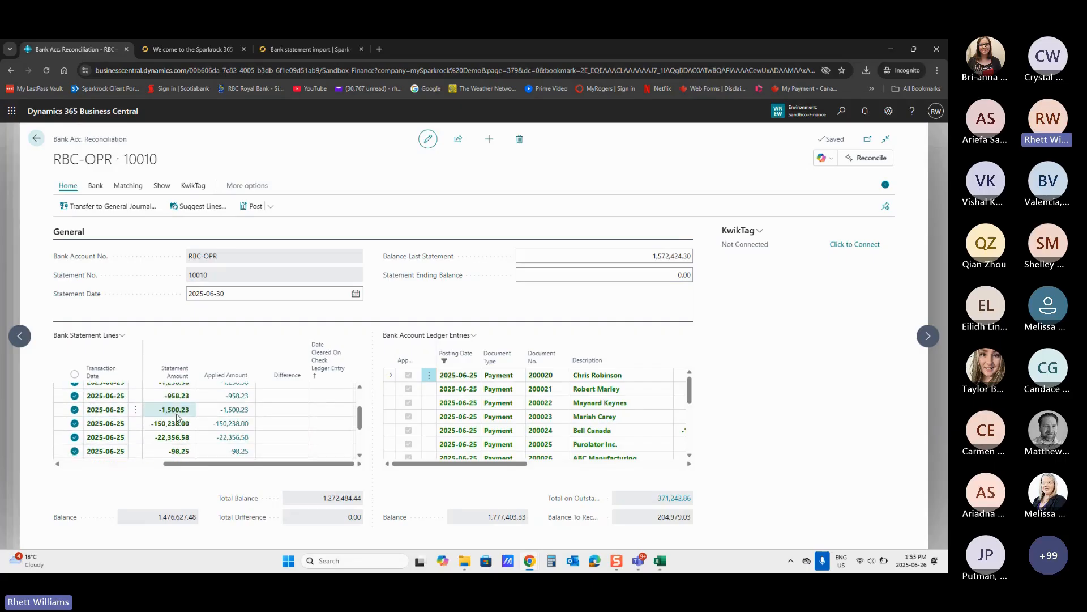
{"action": "left_click", "coordinate": [302, 399]}
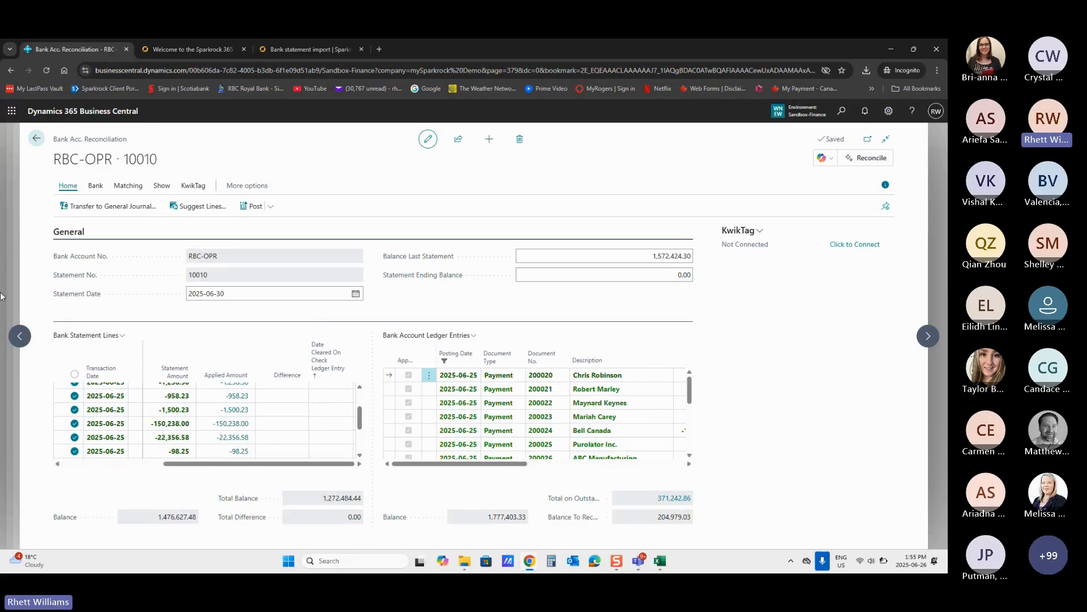
{"action": "left_click", "coordinate": [122, 338]}
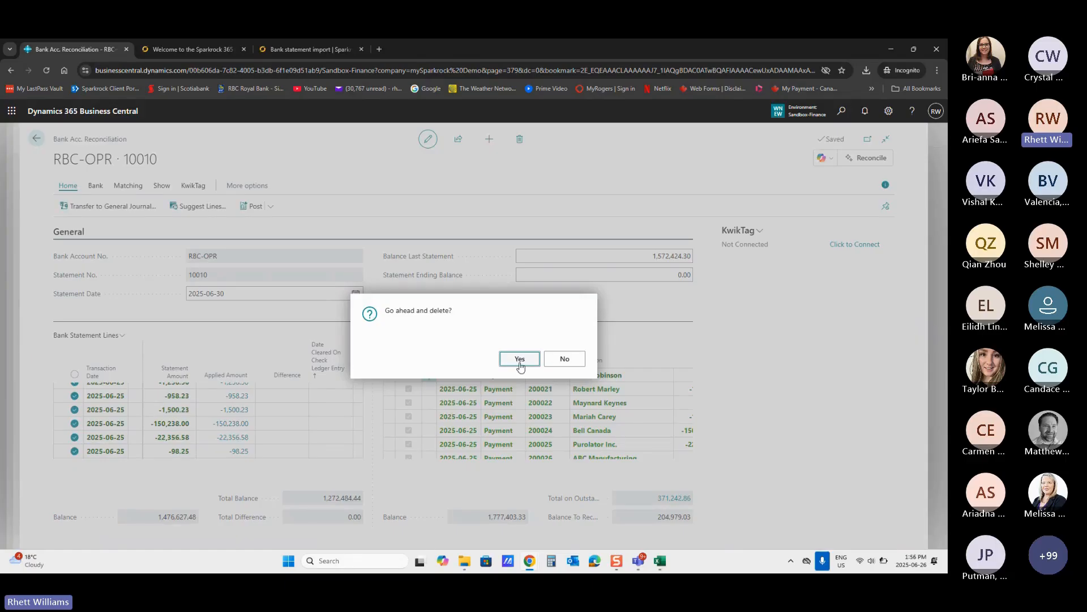
{"action": "left_click", "coordinate": [521, 362]}
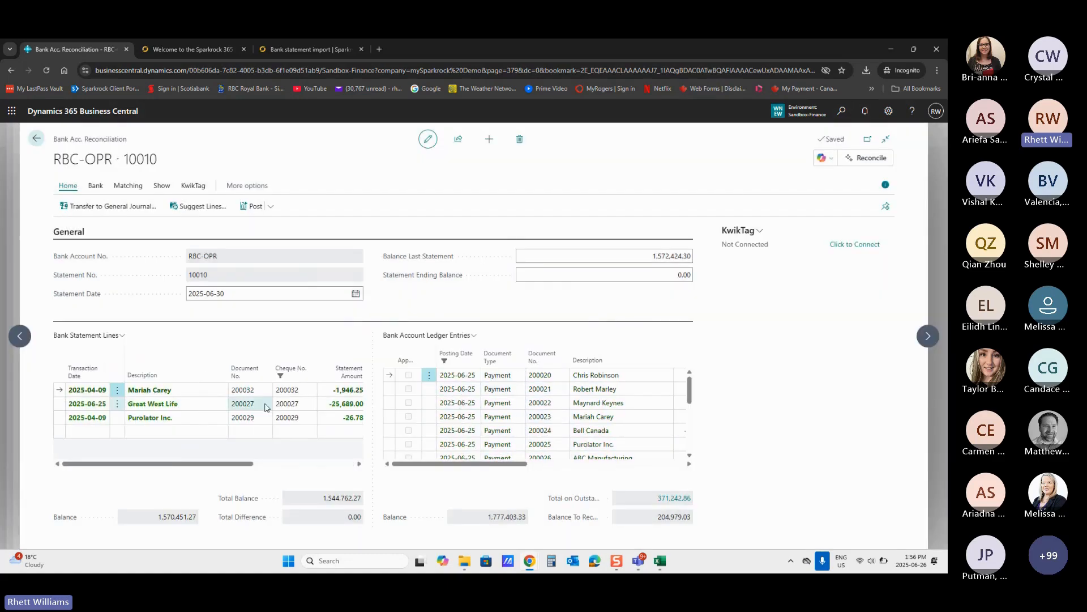
- Delete the -26.78 Purolator Inc. bank statement line whose cheque cleared date is 2025-07-13
{"action": "left_click_drag", "start_coordinate": [247, 464], "coordinate": [347, 465]}
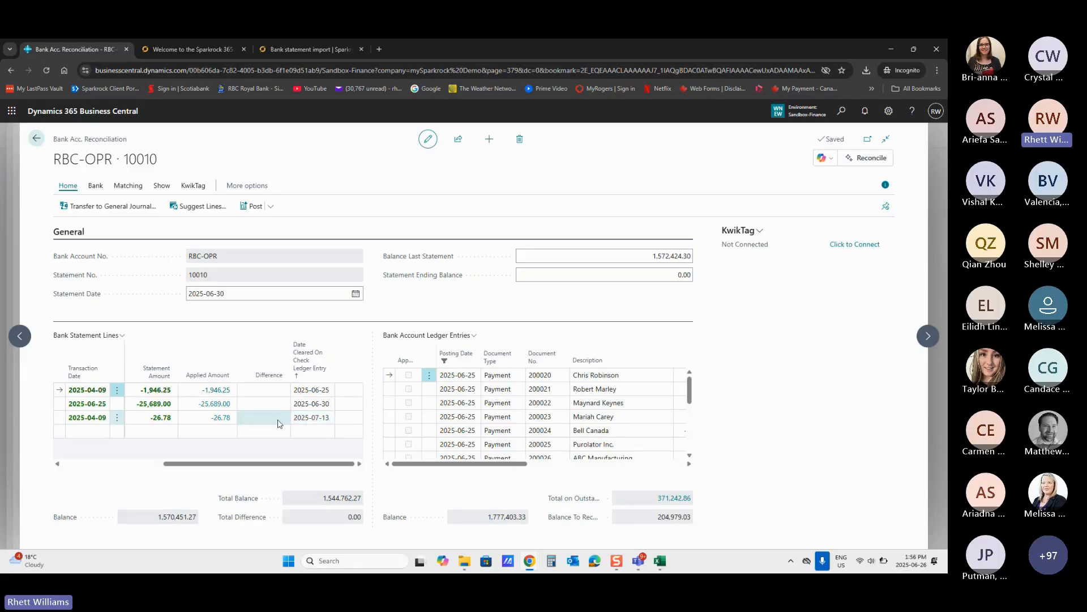
{"action": "left_click", "coordinate": [118, 419]}
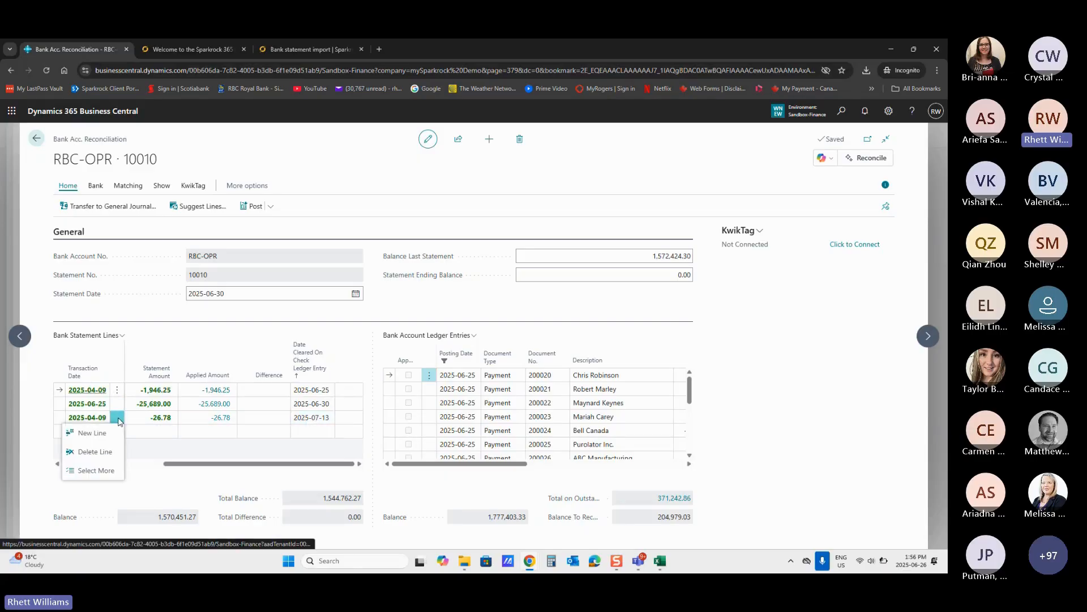
{"action": "left_click", "coordinate": [96, 452]}
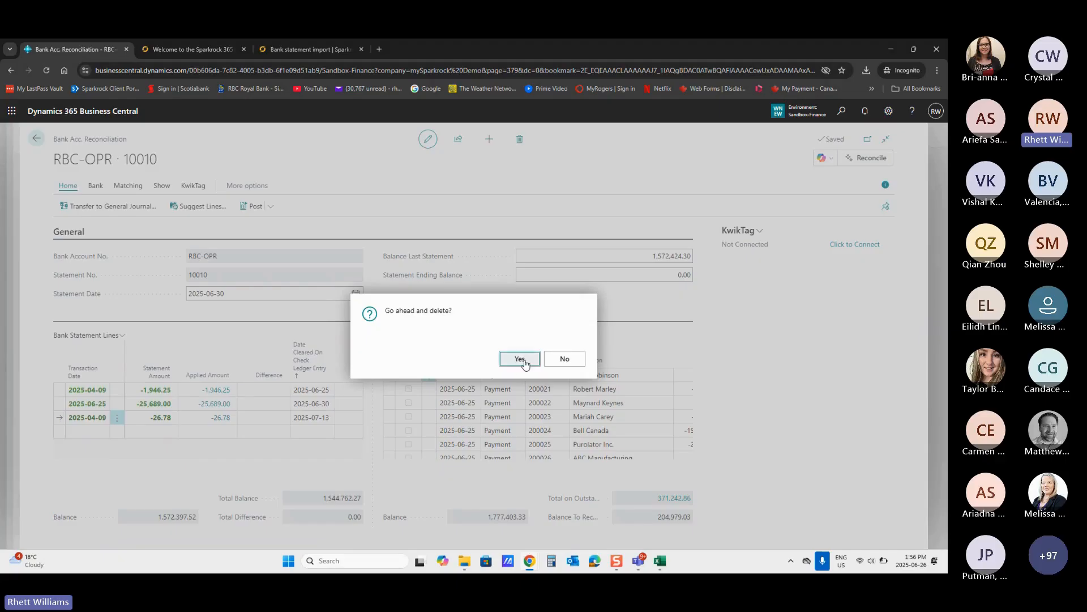
{"action": "left_click", "coordinate": [521, 360]}
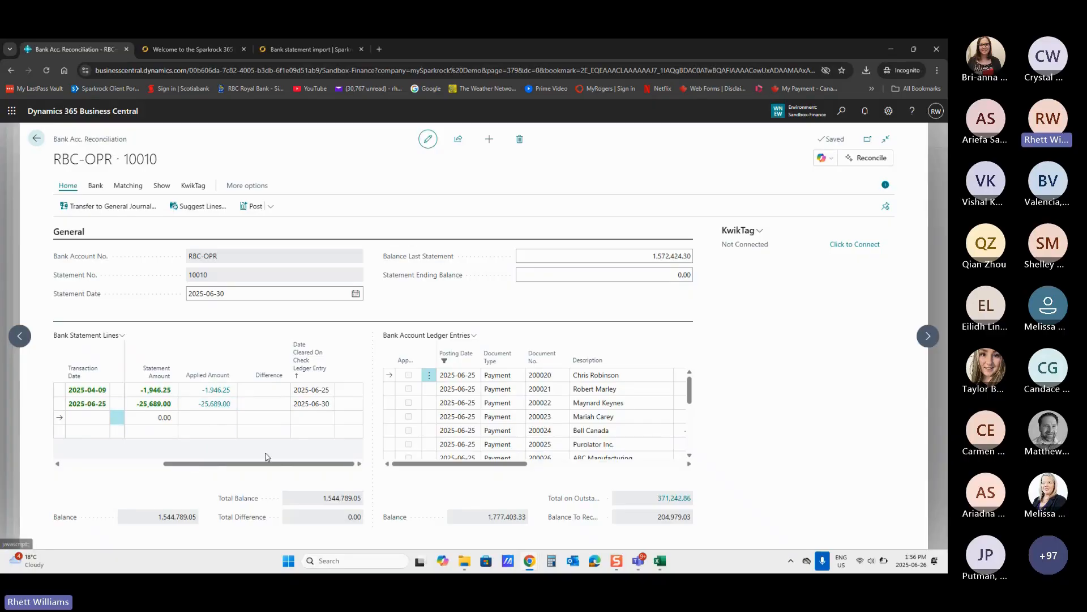
- Clear the Cheque No. filter on the bank statement lines
{"action": "left_click_drag", "start_coordinate": [253, 464], "coordinate": [152, 465]}
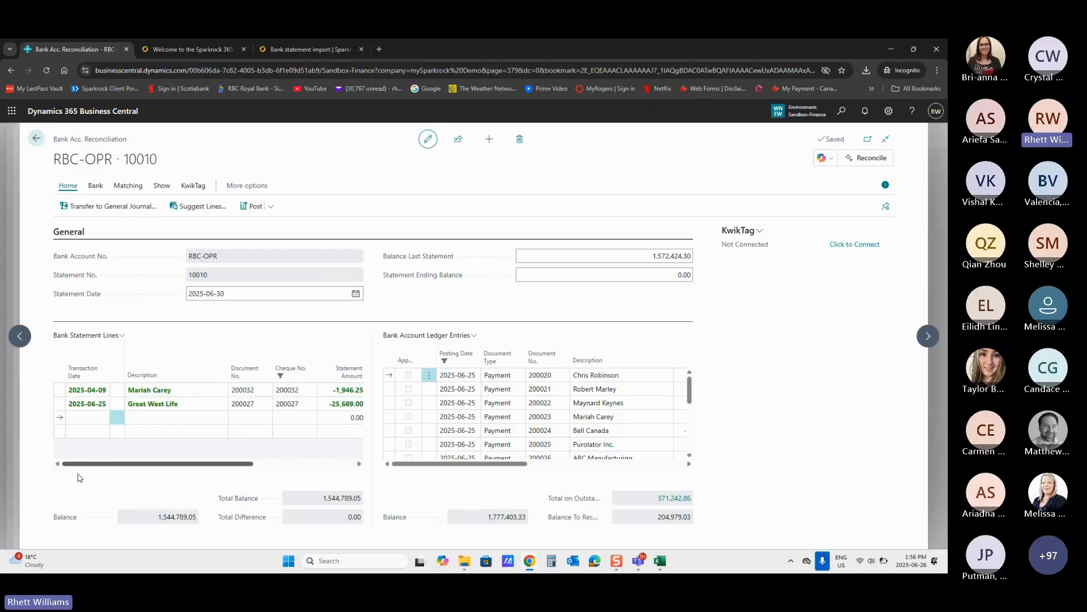
{"action": "left_click", "coordinate": [283, 372]}
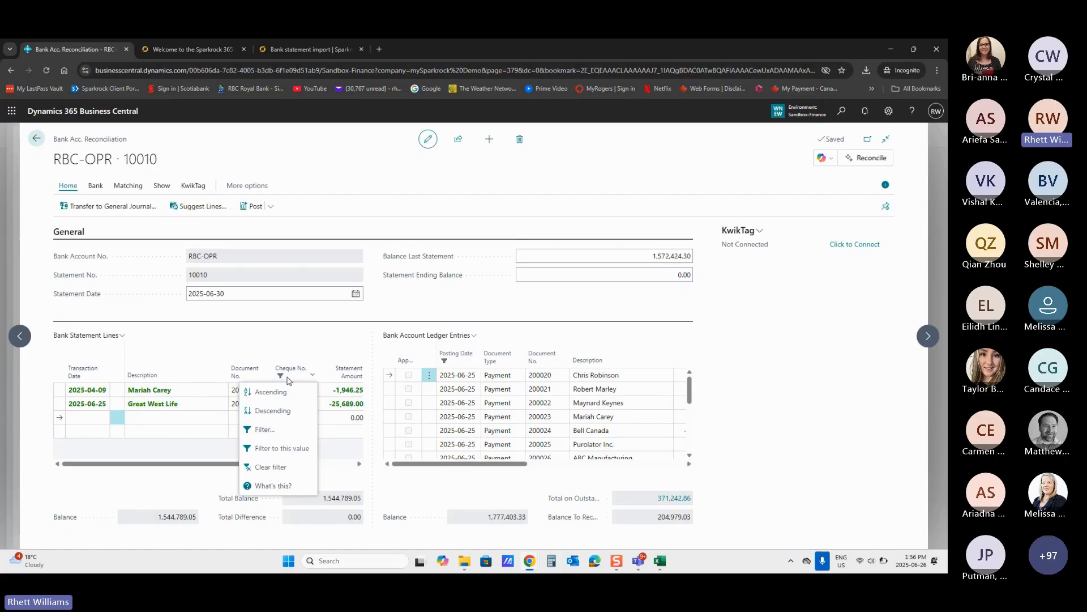
{"action": "left_click", "coordinate": [272, 468]}
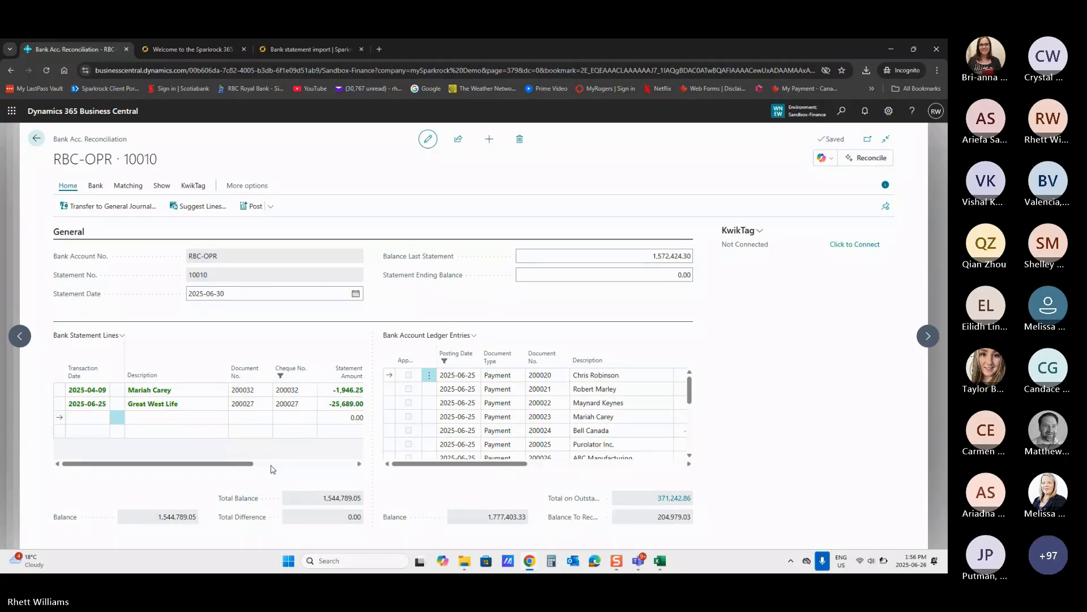
- Review the remaining bank statement lines, comparing their document numbers, cheque numbers, amounts and Date Cleared On Check Ledger Entry values
{"action": "scroll", "coordinate": [287, 391], "scroll_direction": "down", "scroll_amount": 2}
{"action": "scroll", "coordinate": [287, 399], "scroll_direction": "up", "scroll_amount": 1}
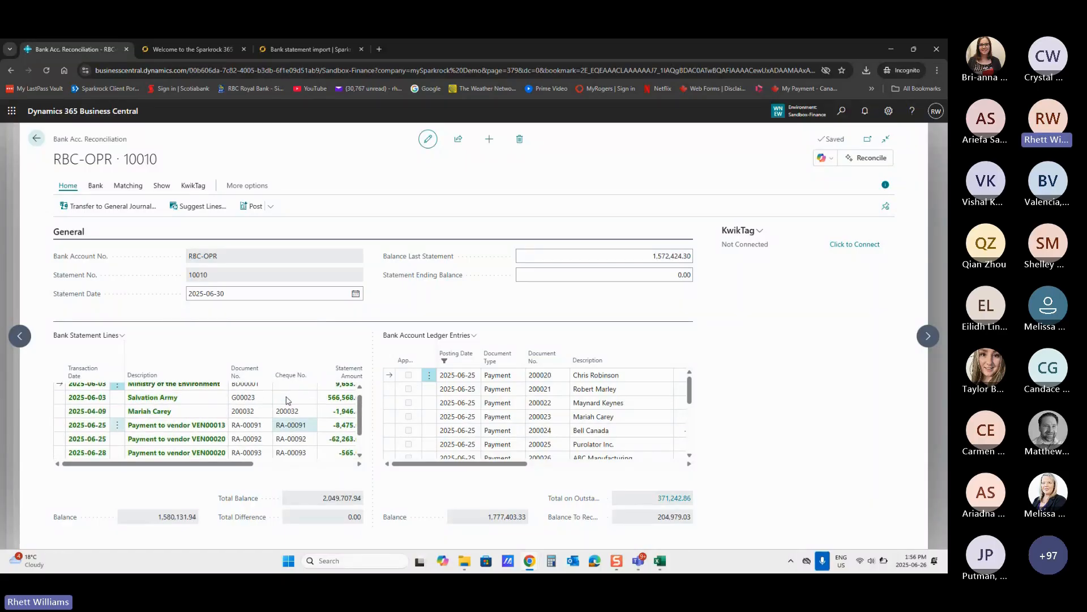
{"action": "scroll", "coordinate": [287, 399], "scroll_direction": "down", "scroll_amount": 2}
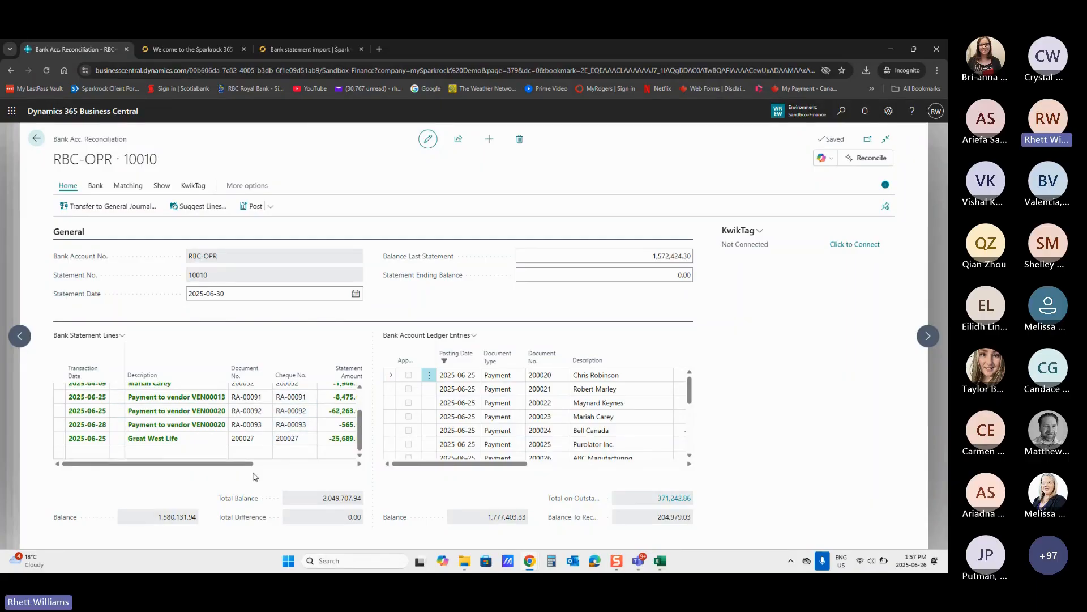
{"action": "left_click_drag", "start_coordinate": [249, 464], "coordinate": [337, 466]}
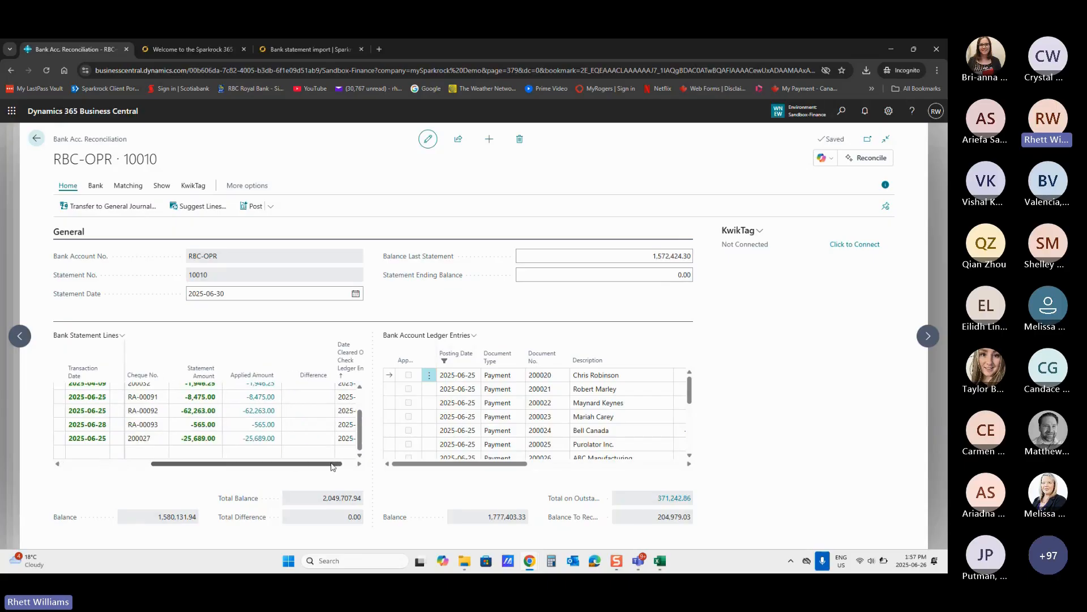
{"action": "scroll", "coordinate": [303, 425], "scroll_direction": "up", "scroll_amount": 2}
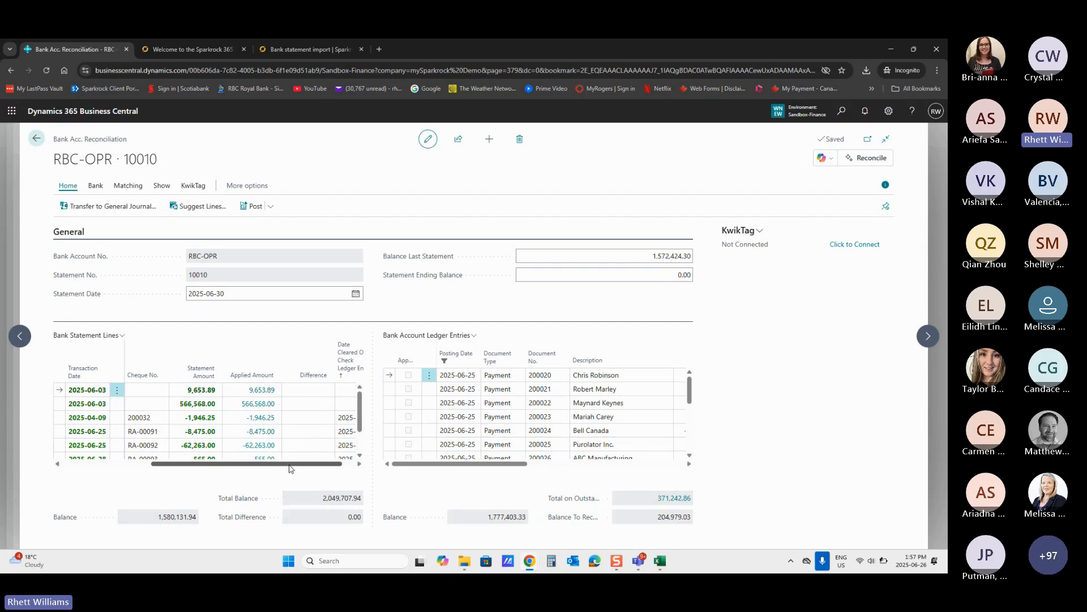
{"action": "left_click_drag", "start_coordinate": [290, 468], "coordinate": [363, 483]}
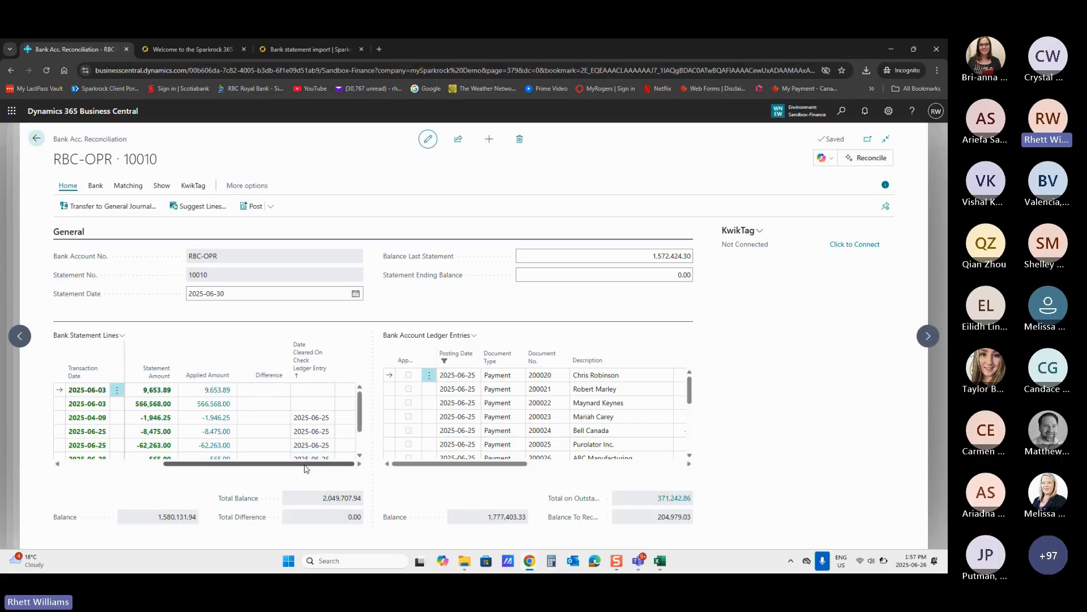
{"action": "left_click_drag", "start_coordinate": [304, 464], "coordinate": [211, 465]}
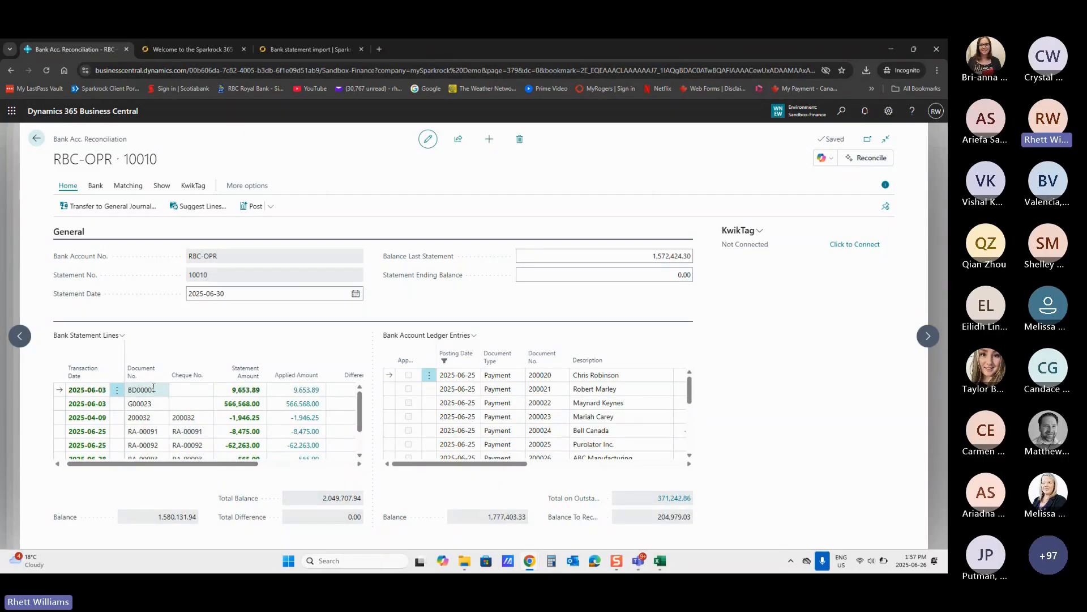
{"action": "left_click_drag", "start_coordinate": [218, 465], "coordinate": [316, 468]}
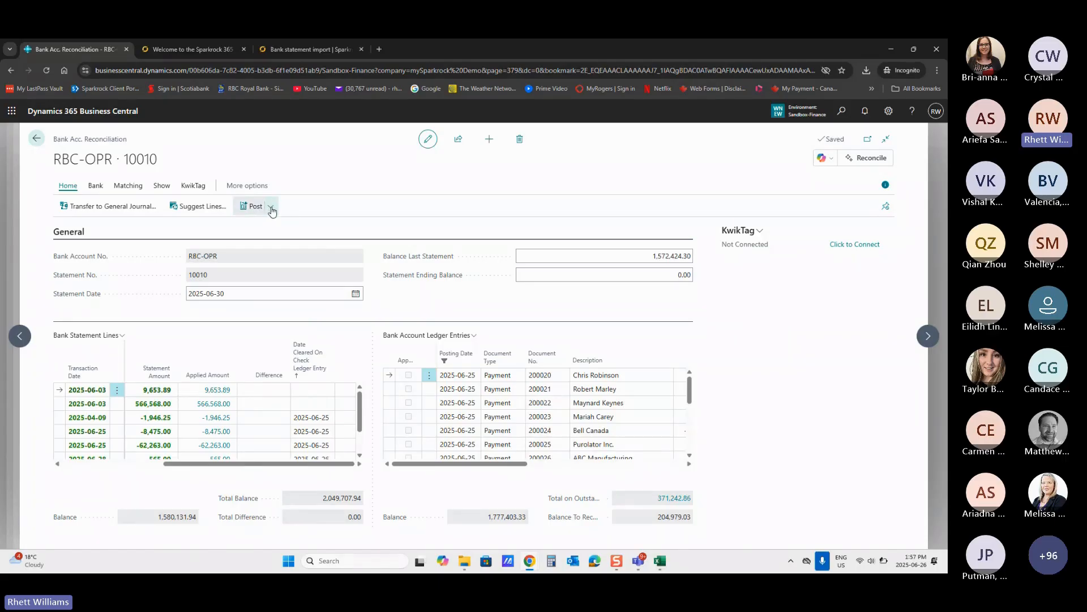
- Export the bank reconciliation test report as a Microsoft Excel Document (data and layout) and save it as Bank Acc. Recon (24) in Downloads
{"action": "left_click", "coordinate": [271, 208]}
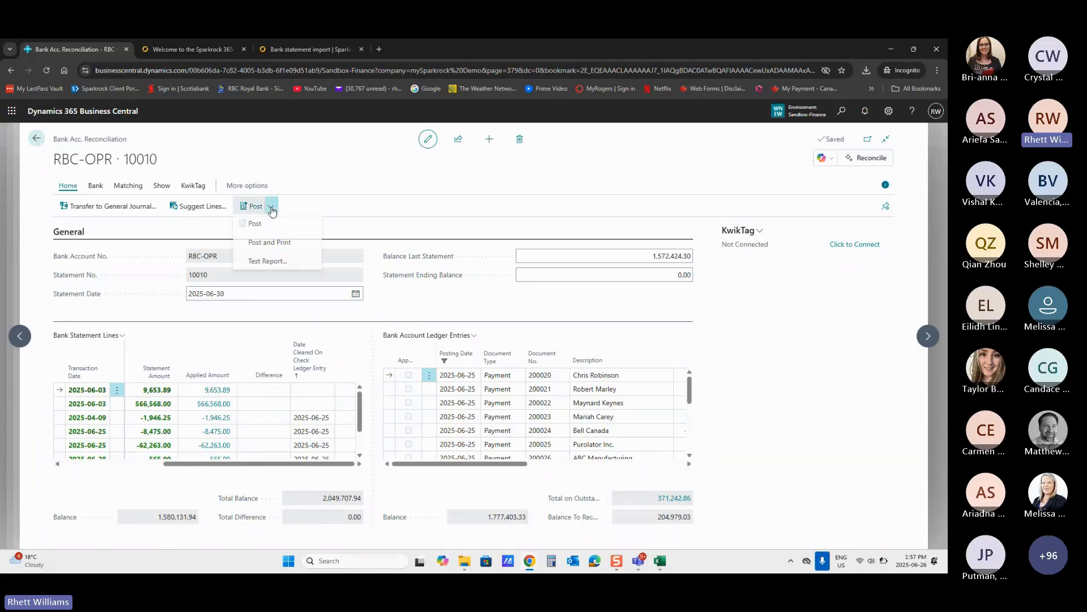
{"action": "left_click", "coordinate": [270, 264]}
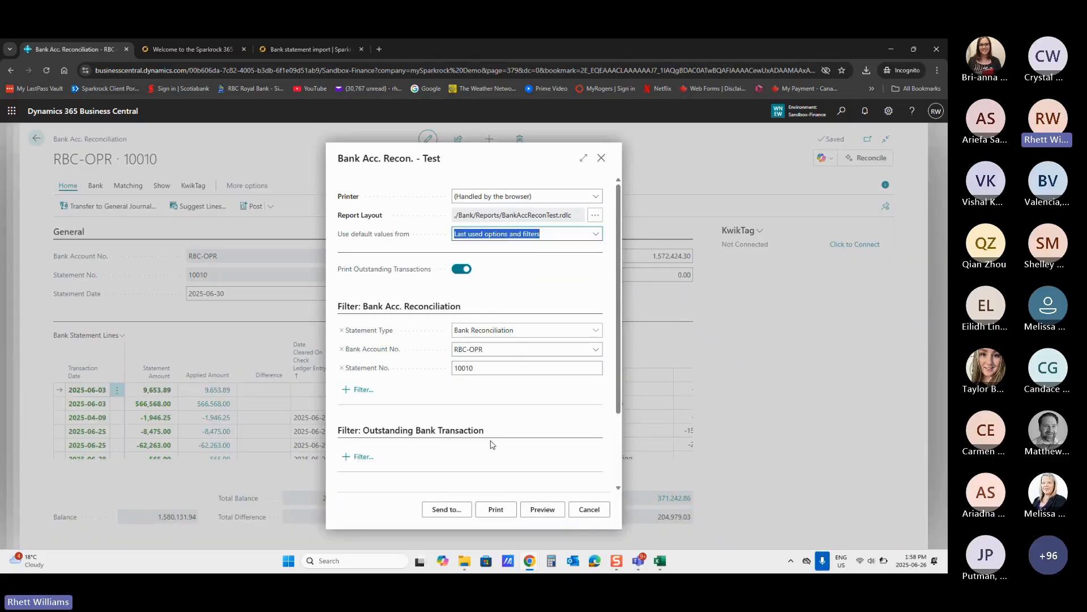
{"action": "scroll", "coordinate": [490, 444], "scroll_direction": "down", "scroll_amount": 2}
{"action": "left_click", "coordinate": [452, 510]}
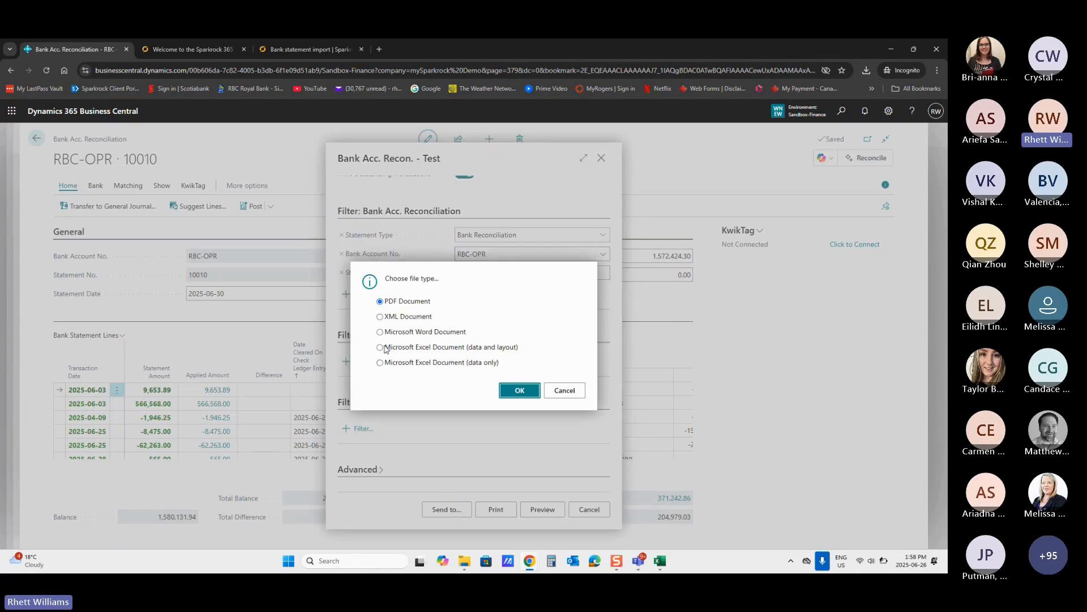
{"action": "left_click", "coordinate": [380, 347]}
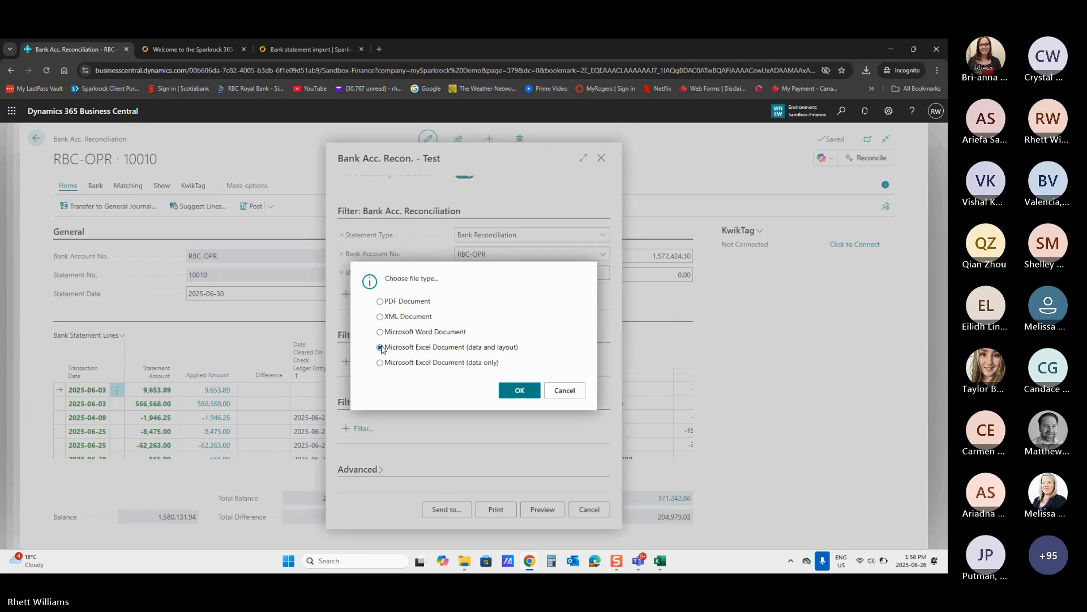
{"action": "left_click", "coordinate": [520, 395]}
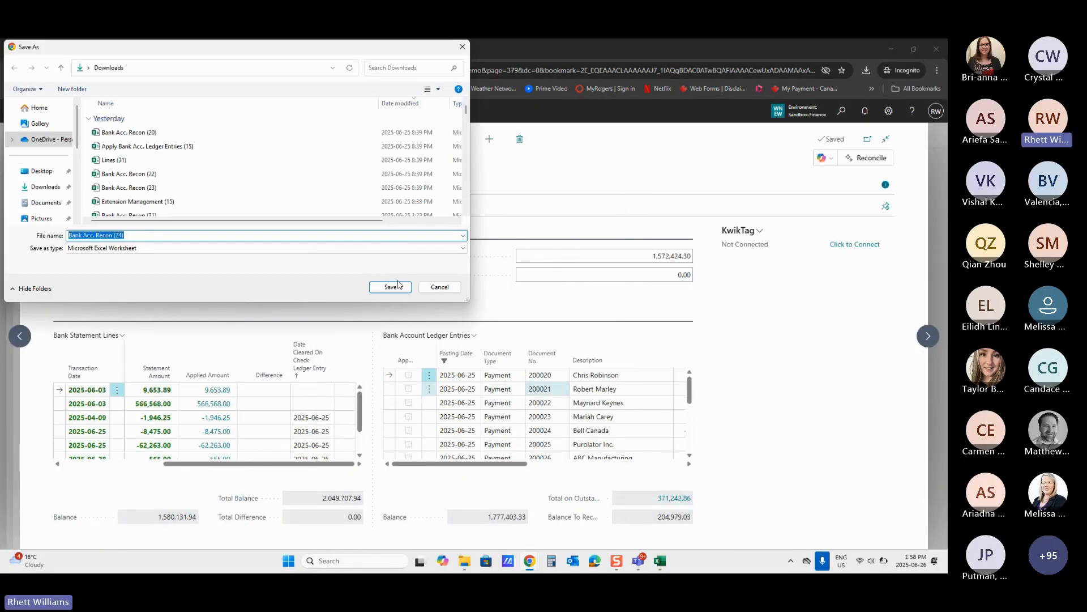
{"action": "left_click", "coordinate": [398, 287]}
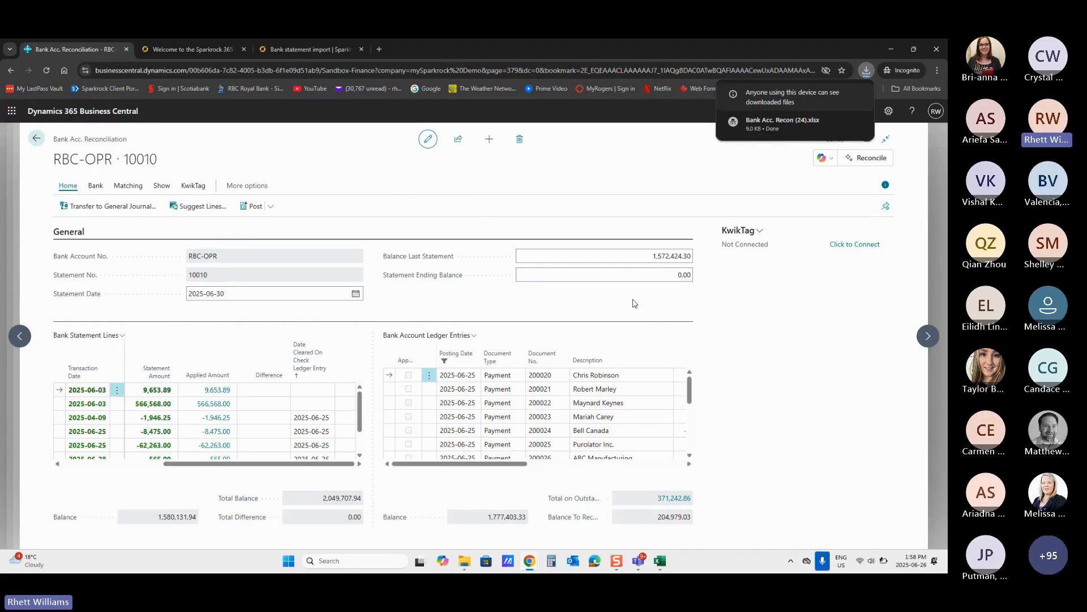
- Open the downloaded Bank Acc. Recon (24) workbook in Excel, review its statement balances, outstanding cheques and transaction lines, and minimize it
{"action": "left_click", "coordinate": [759, 122]}
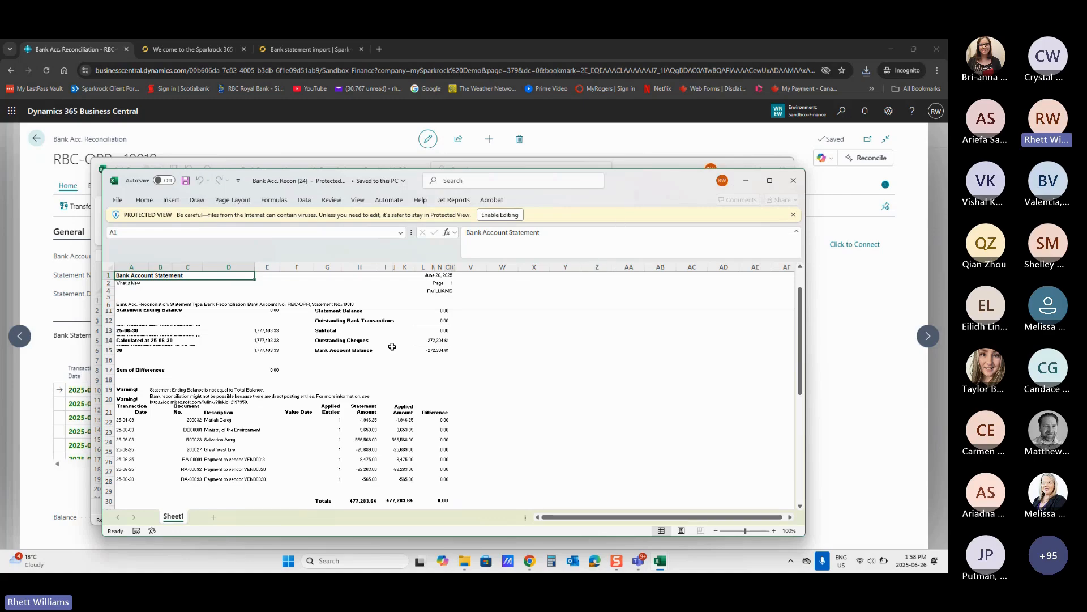
{"action": "scroll", "coordinate": [488, 343], "scroll_direction": "up", "scroll_amount": 1}
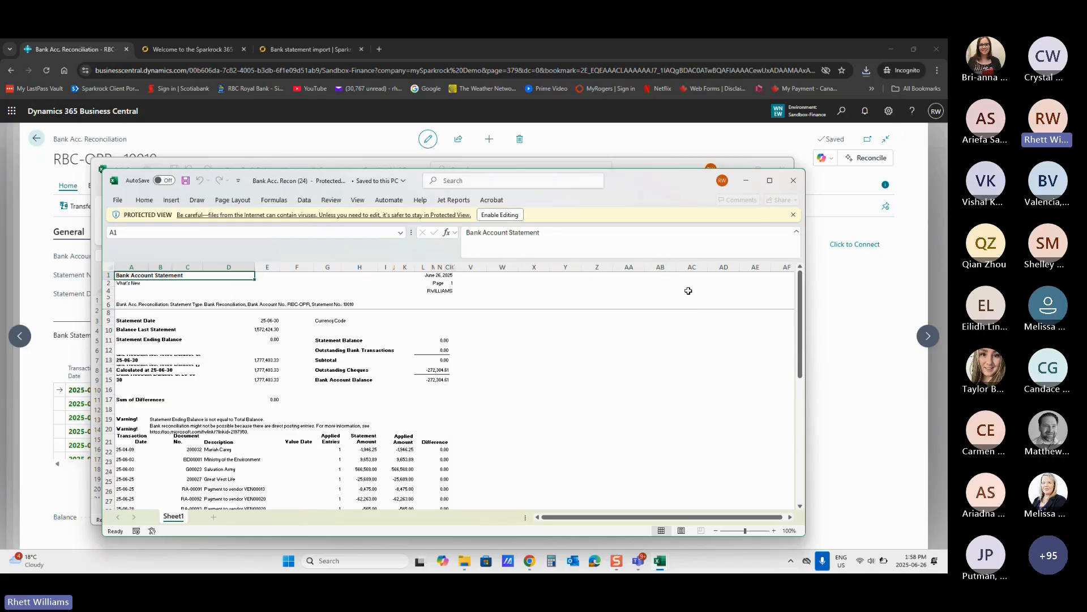
{"action": "left_click", "coordinate": [745, 180]}
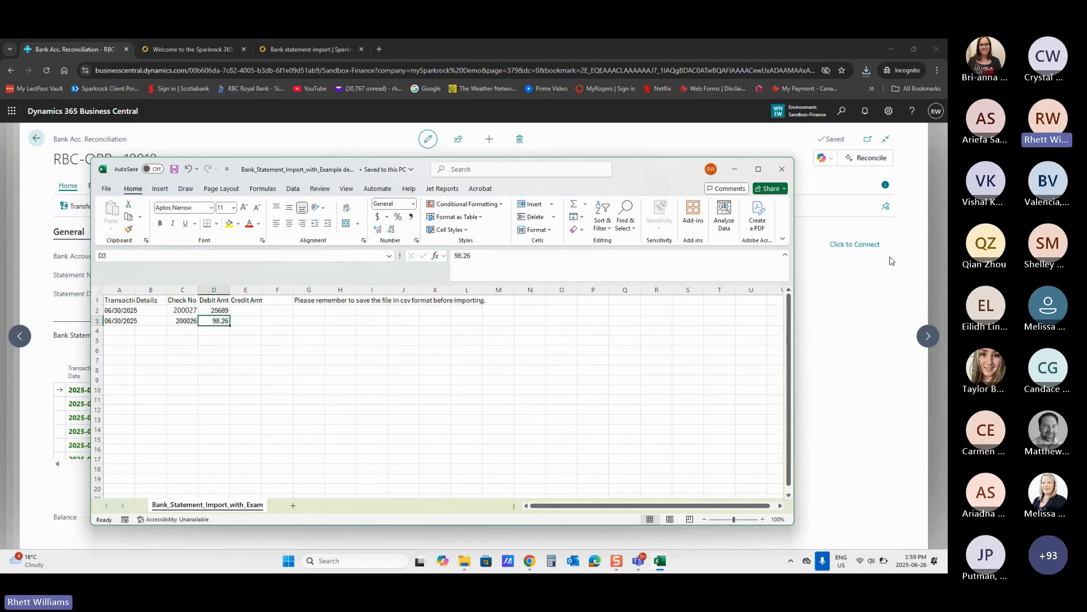
{"action": "left_click", "coordinate": [807, 263]}
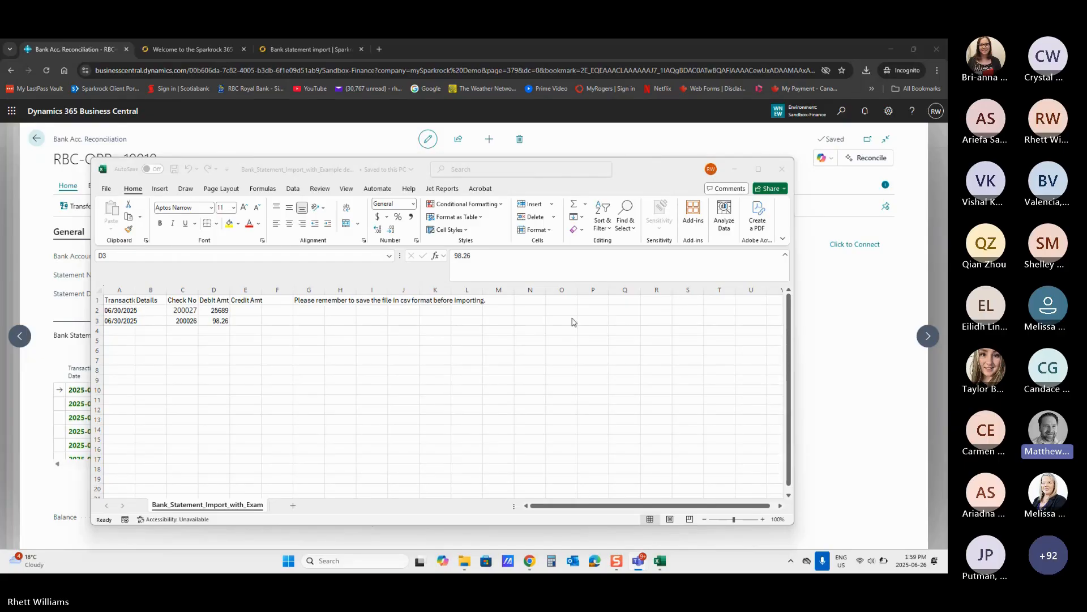
{"action": "left_click", "coordinate": [226, 318]}
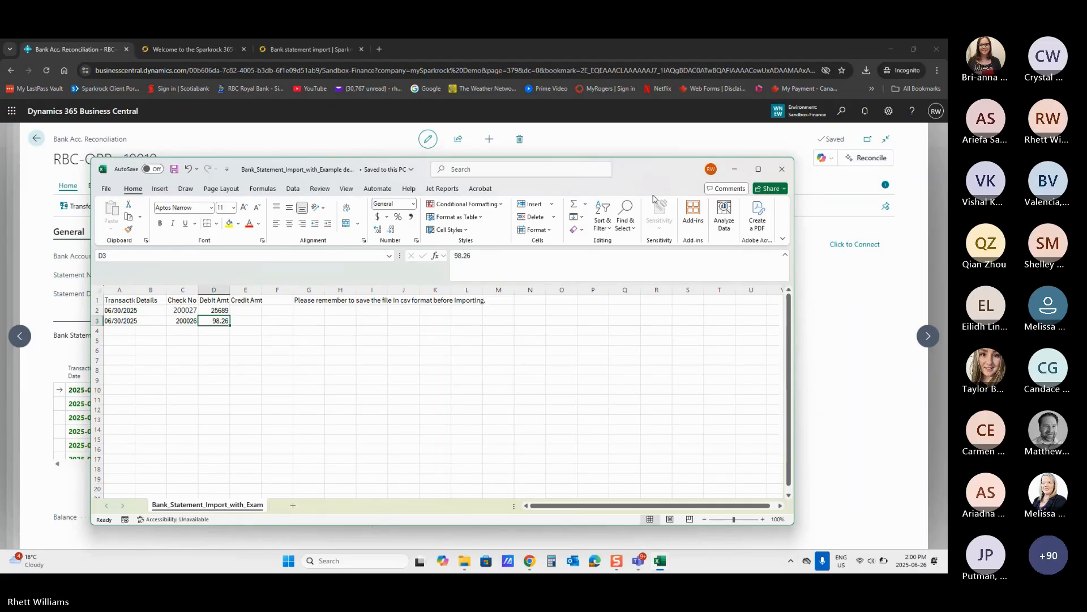
{"action": "left_click", "coordinate": [513, 52]}
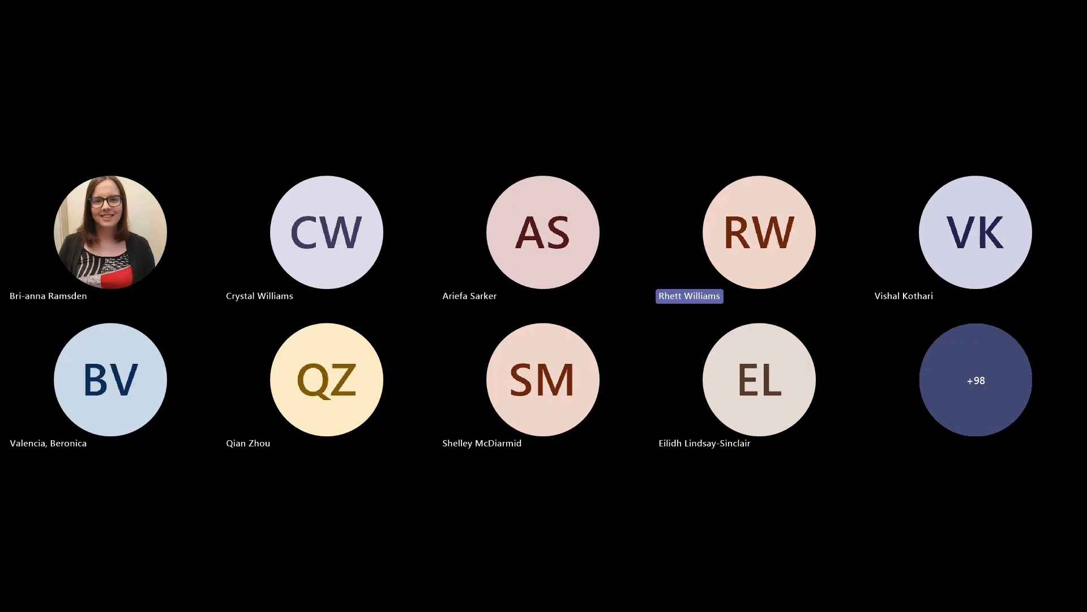